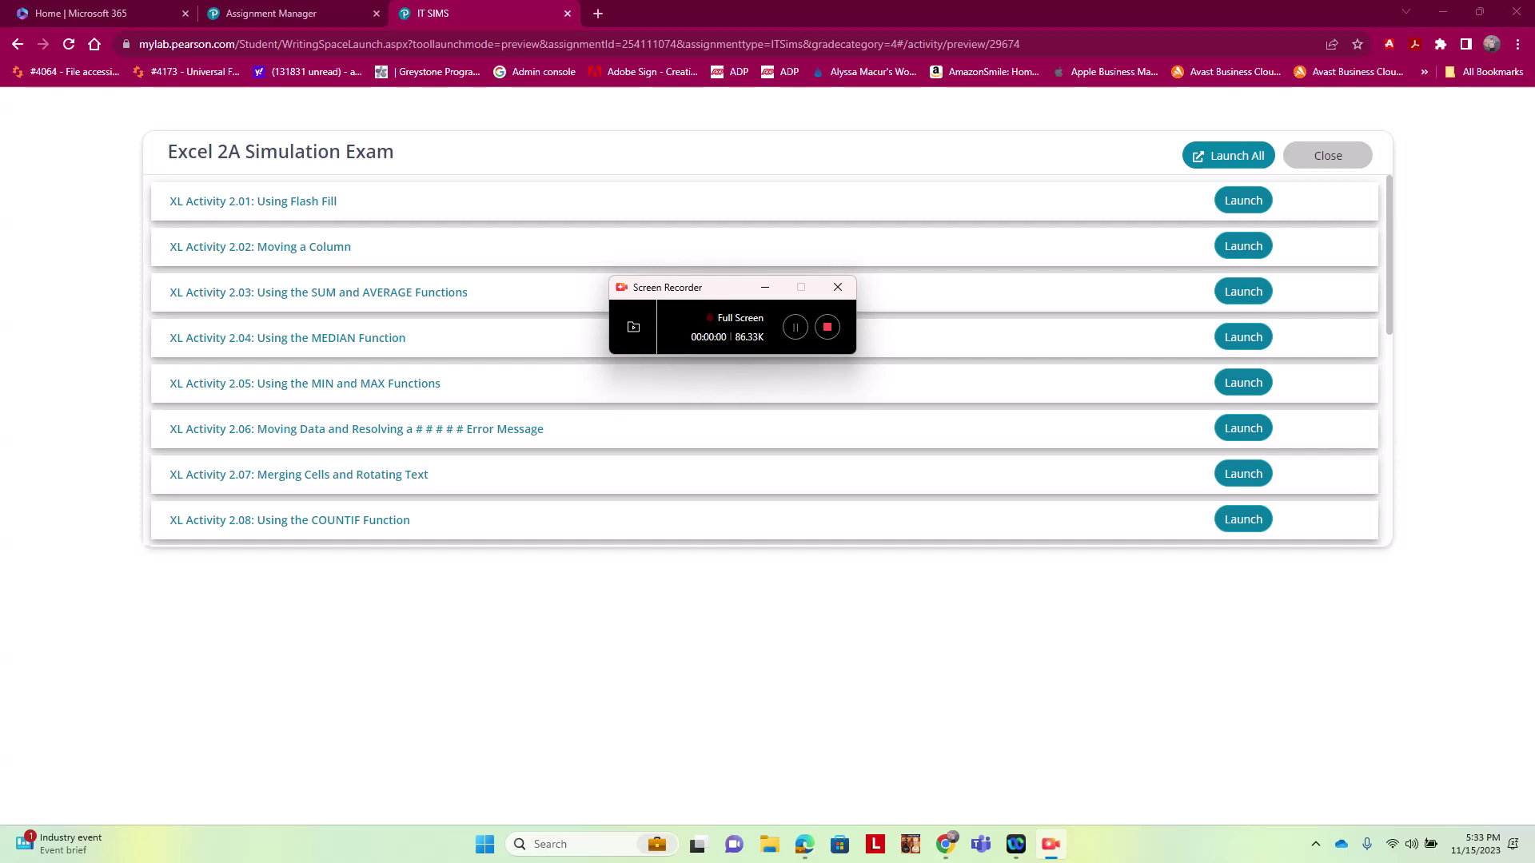
Launch all activities of the Excel 2A Simulation Exam and insert two blank columns at columns B:C.
left_click(1227, 155)
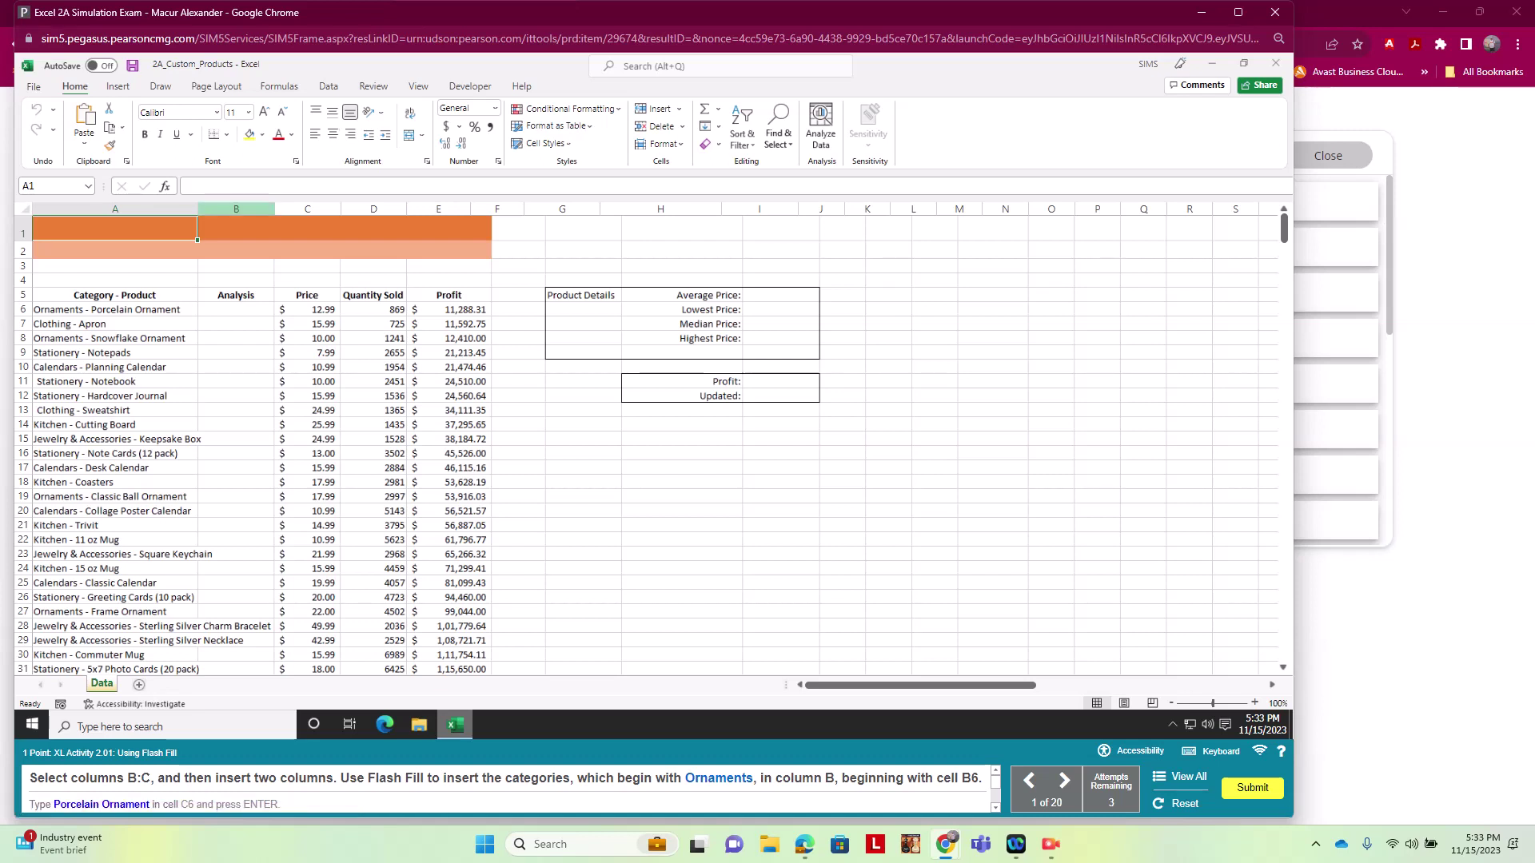
left_click_drag(236, 208, 307, 208)
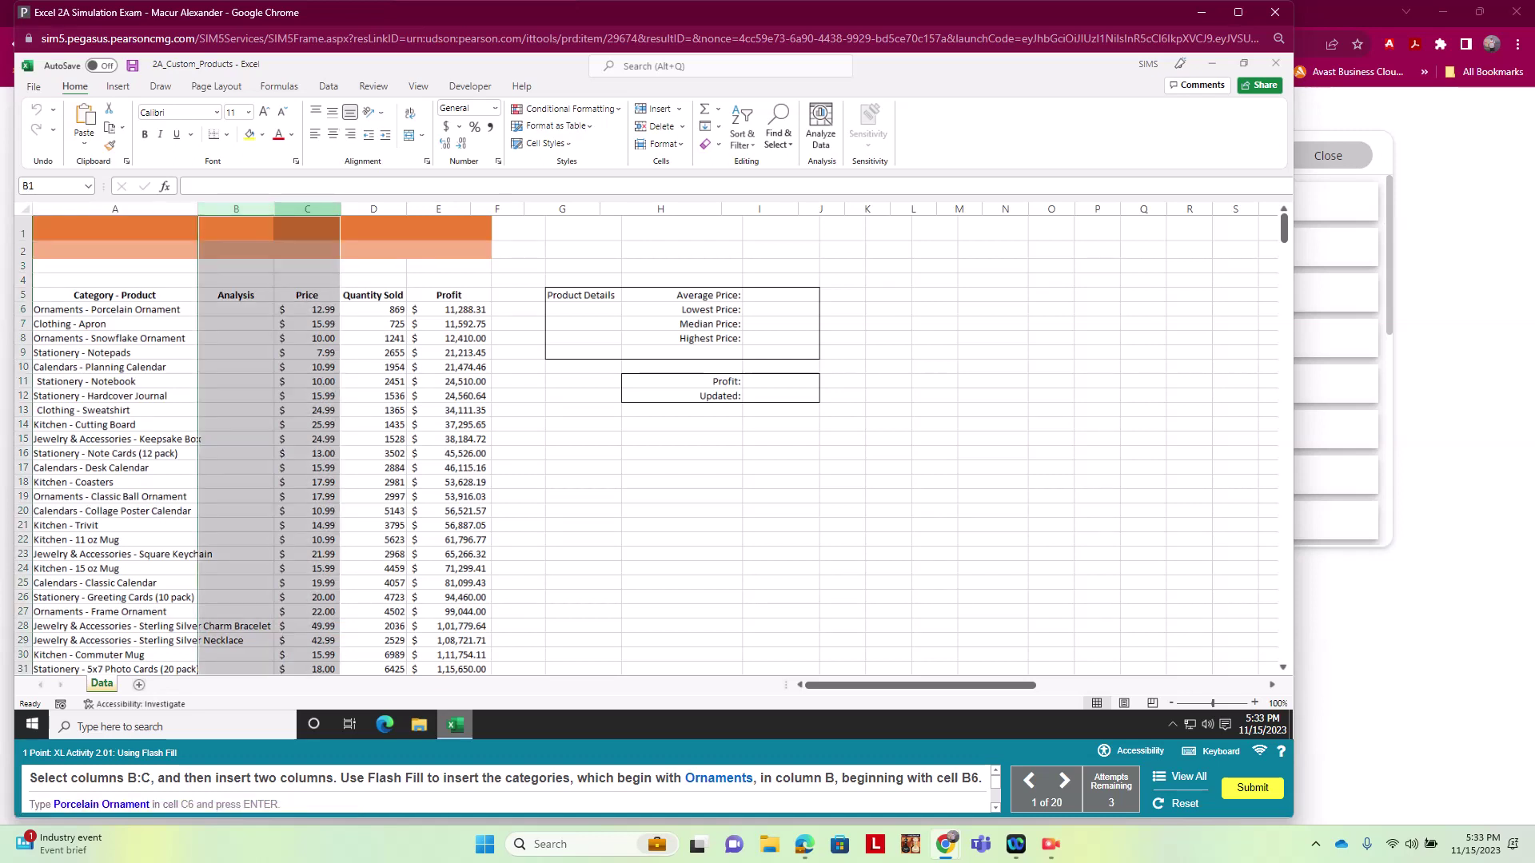
right_click(281, 207)
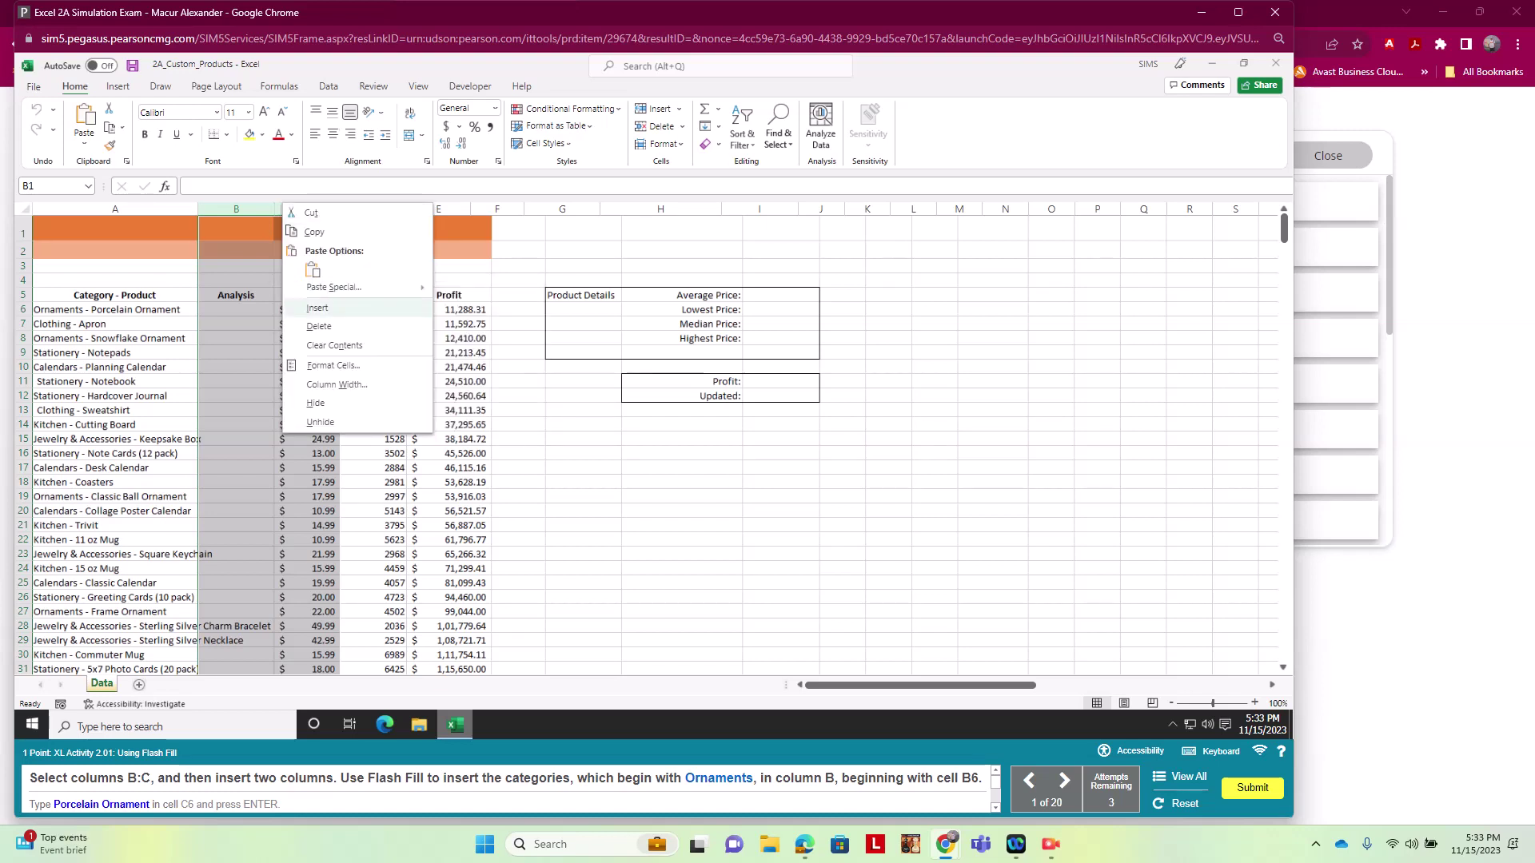
left_click(318, 308)
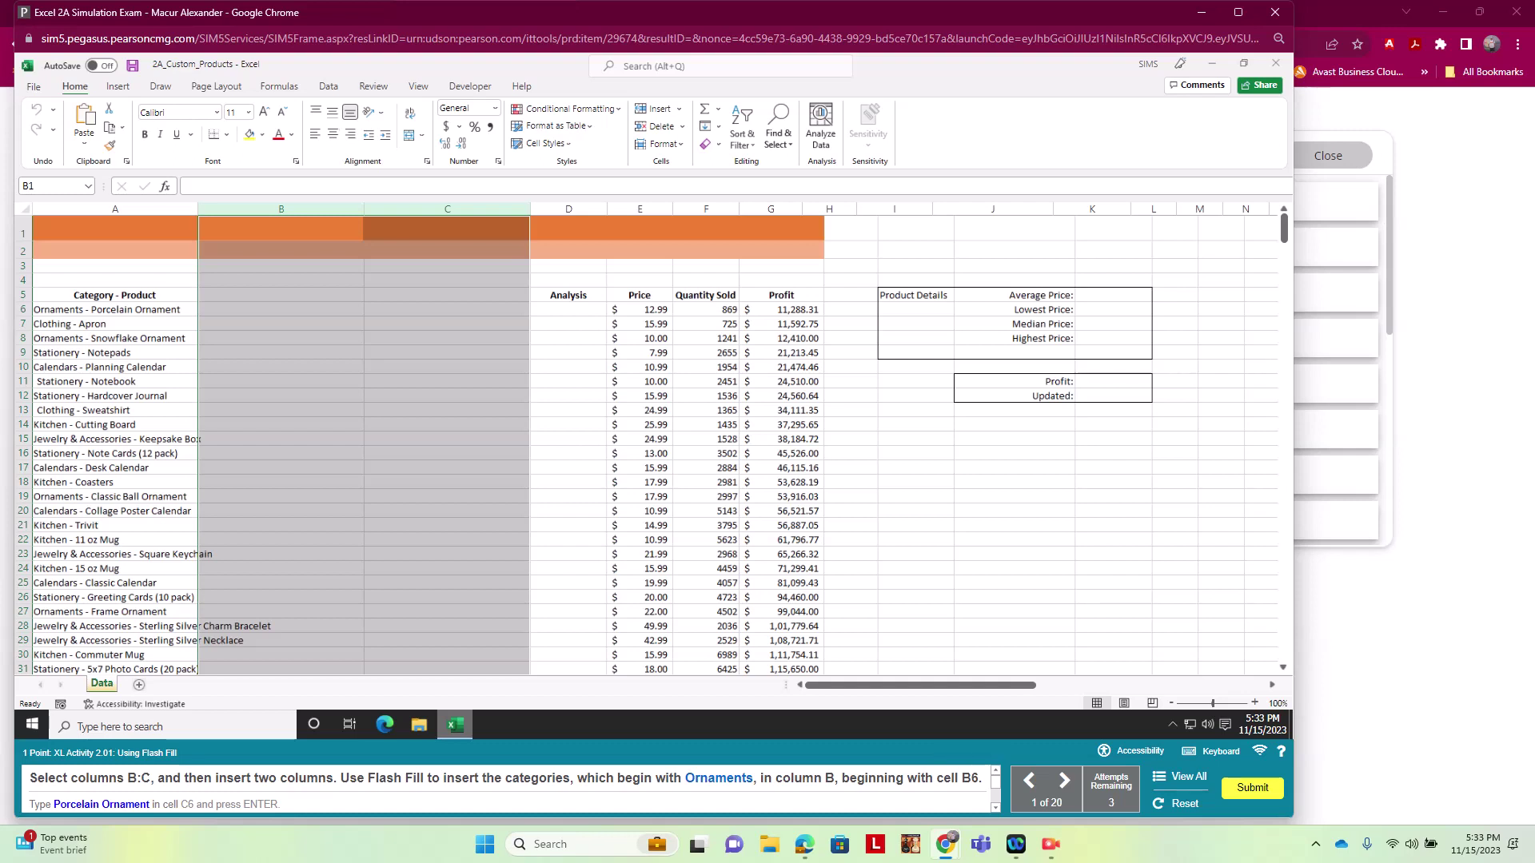
Enter "Ornaments" in cell B6 and Flash Fill the product categories down column B.
left_click(280, 309)
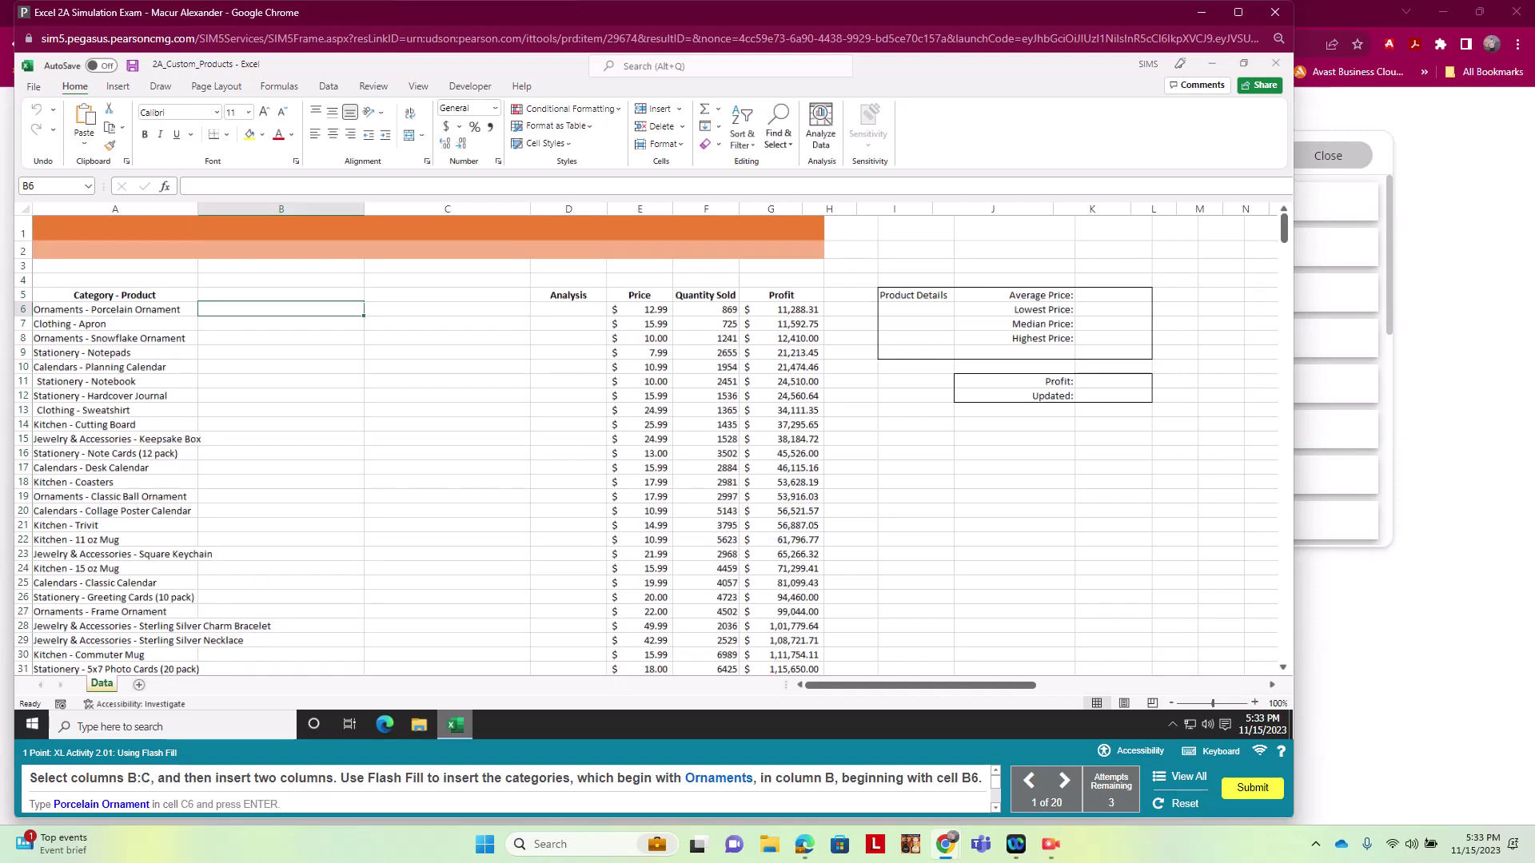
type("Ornaments")
left_click(328, 86)
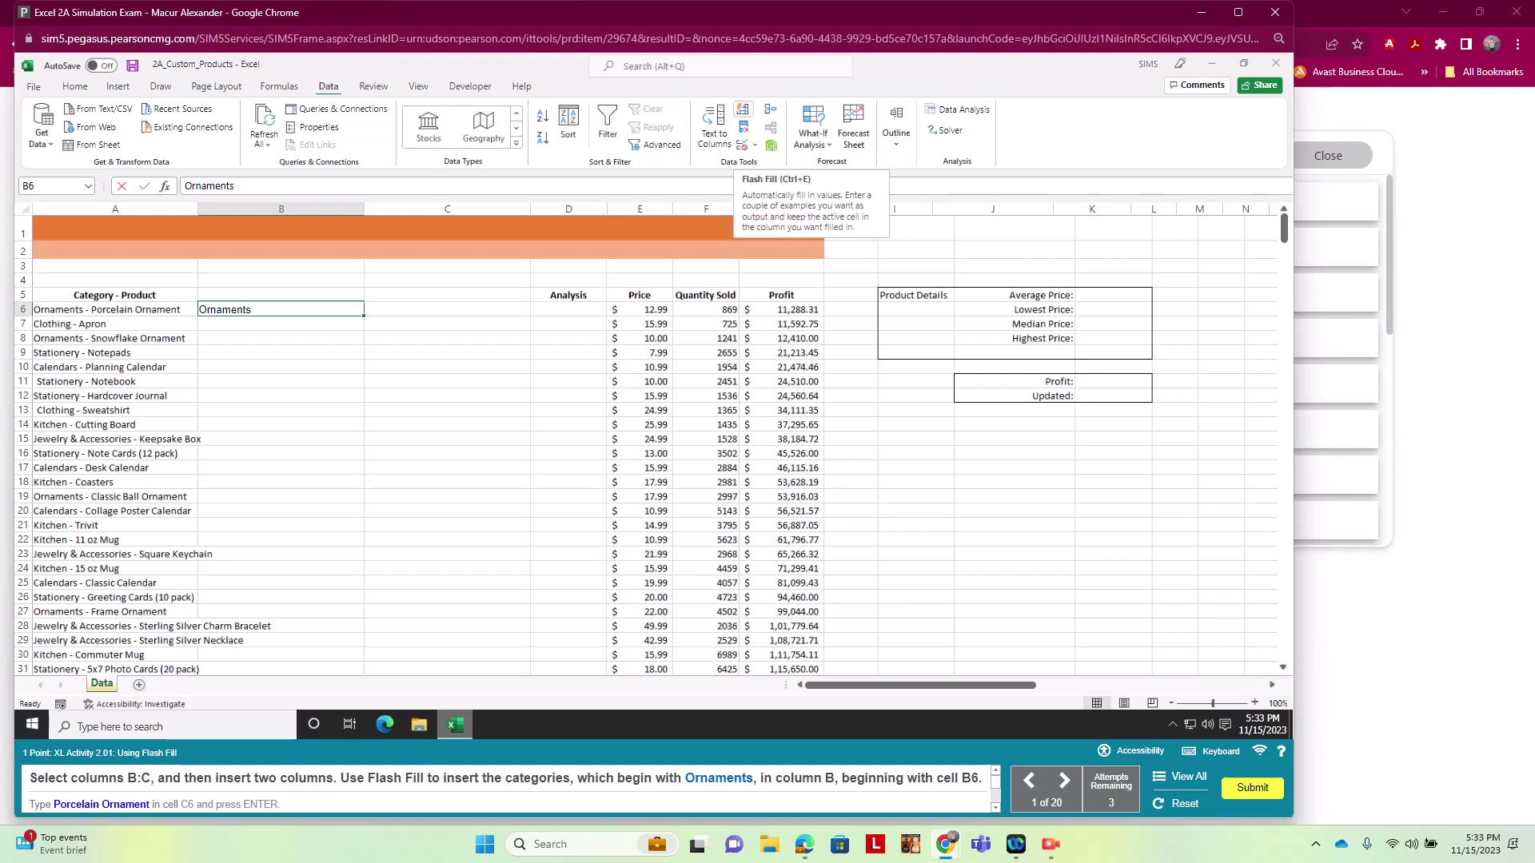
left_click(742, 109)
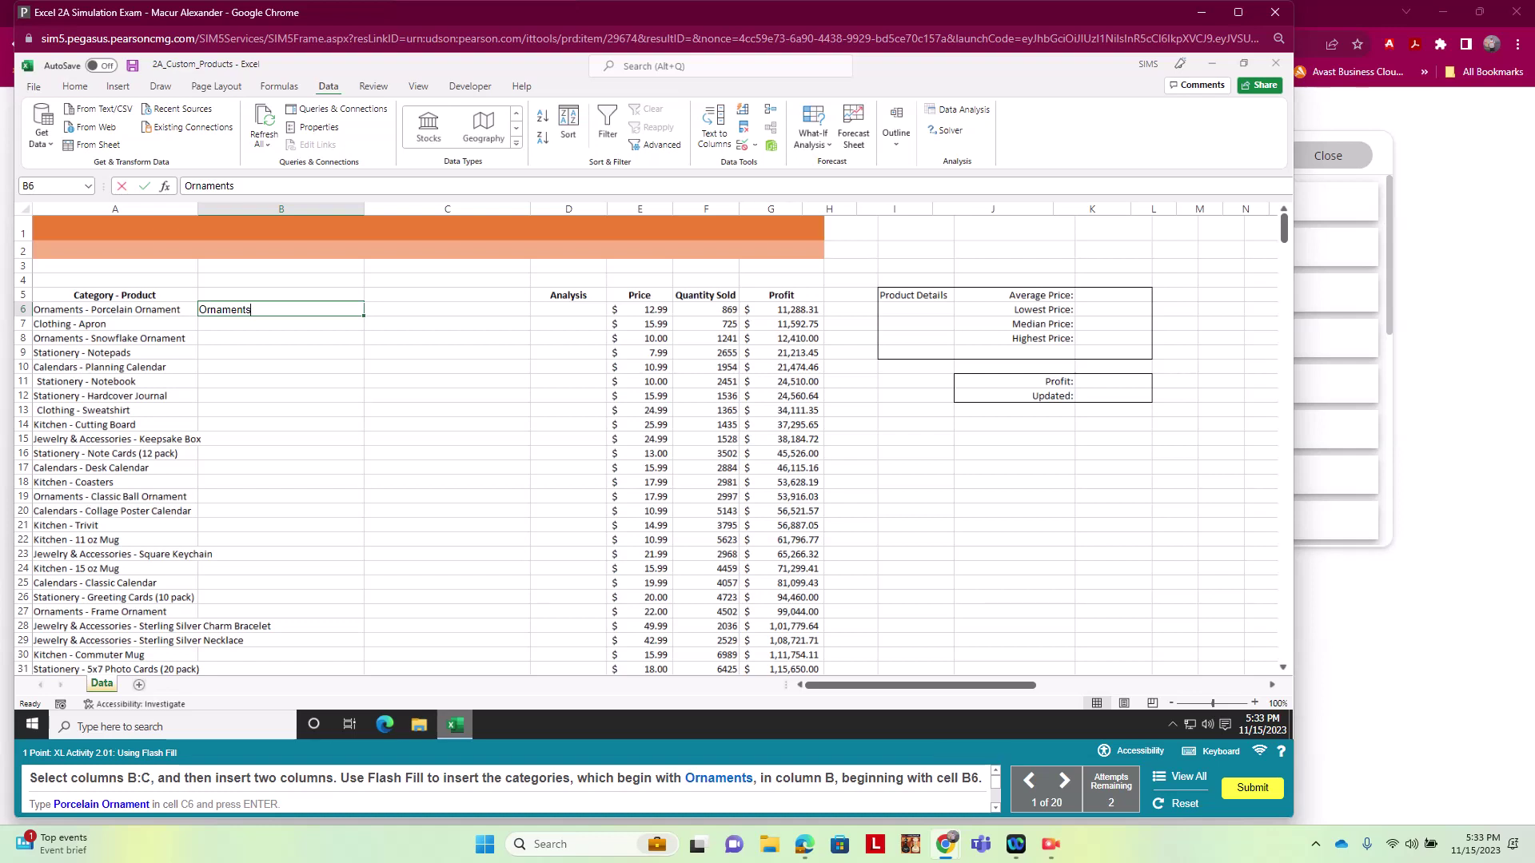
key("Return")
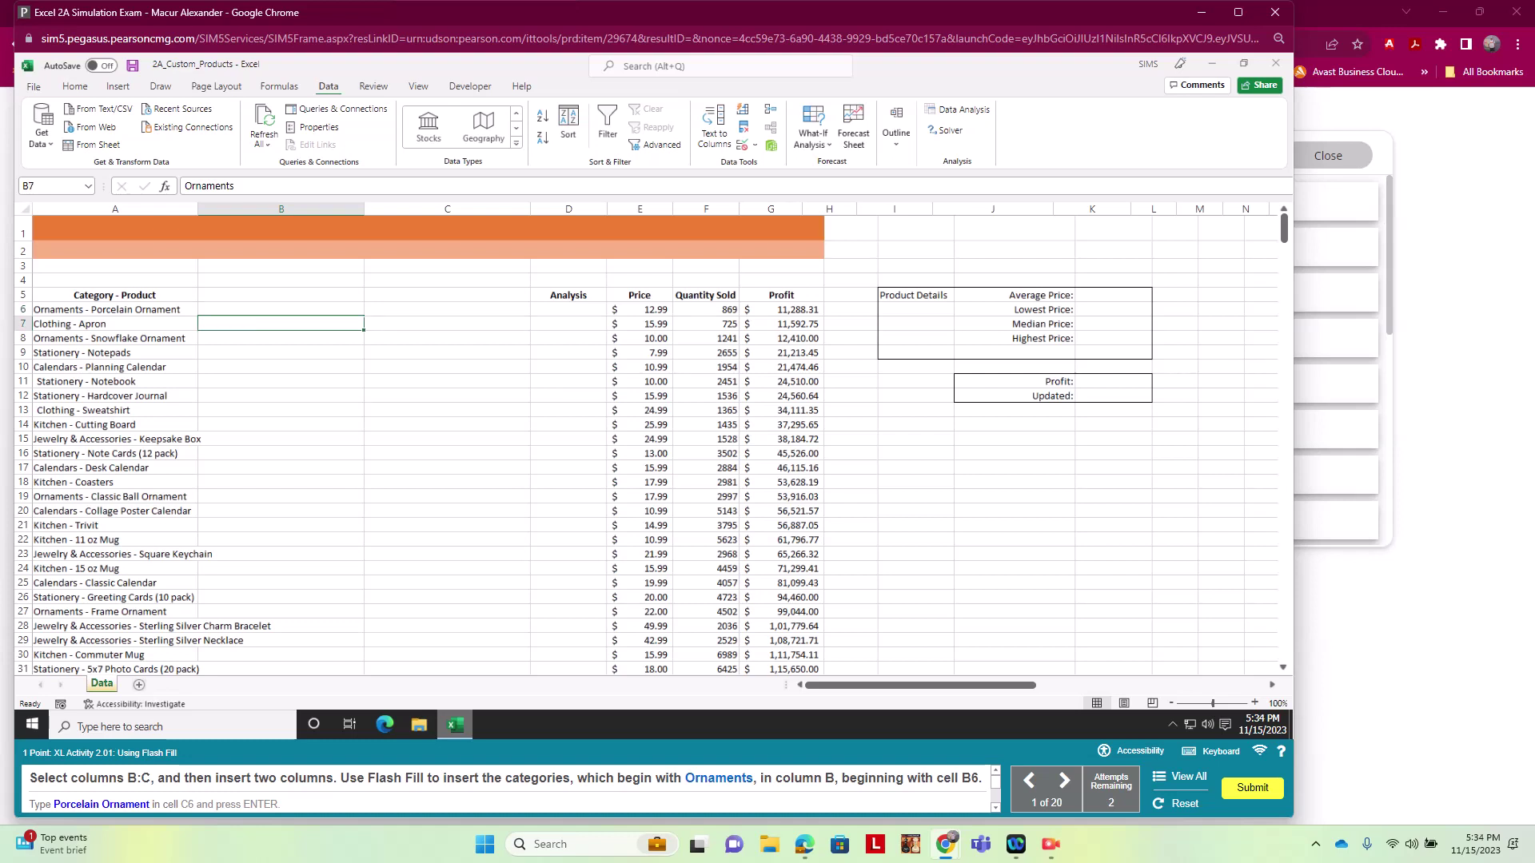
left_click(279, 310)
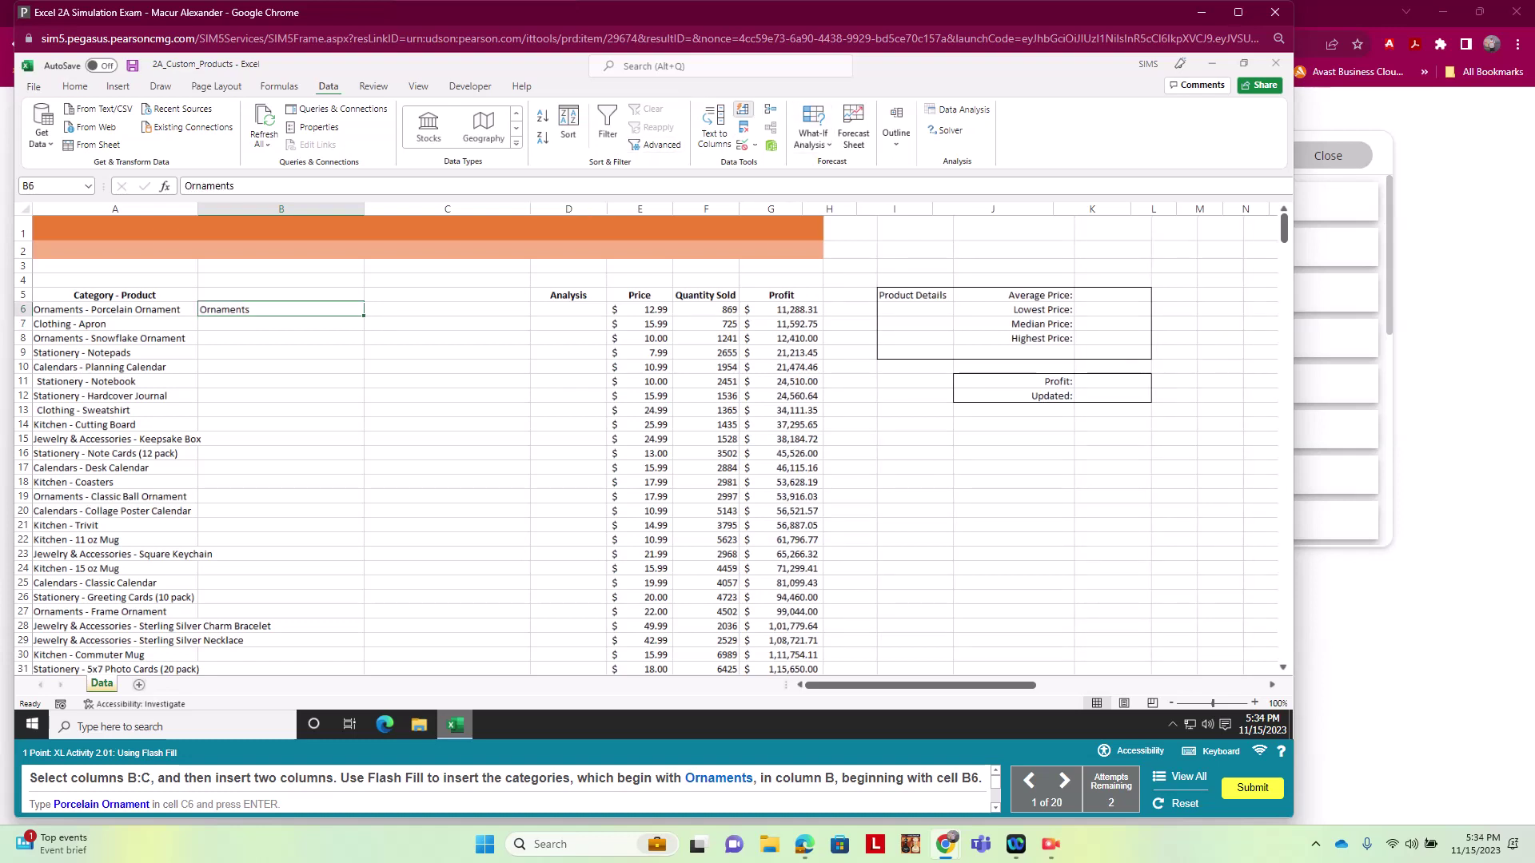
left_click(743, 109)
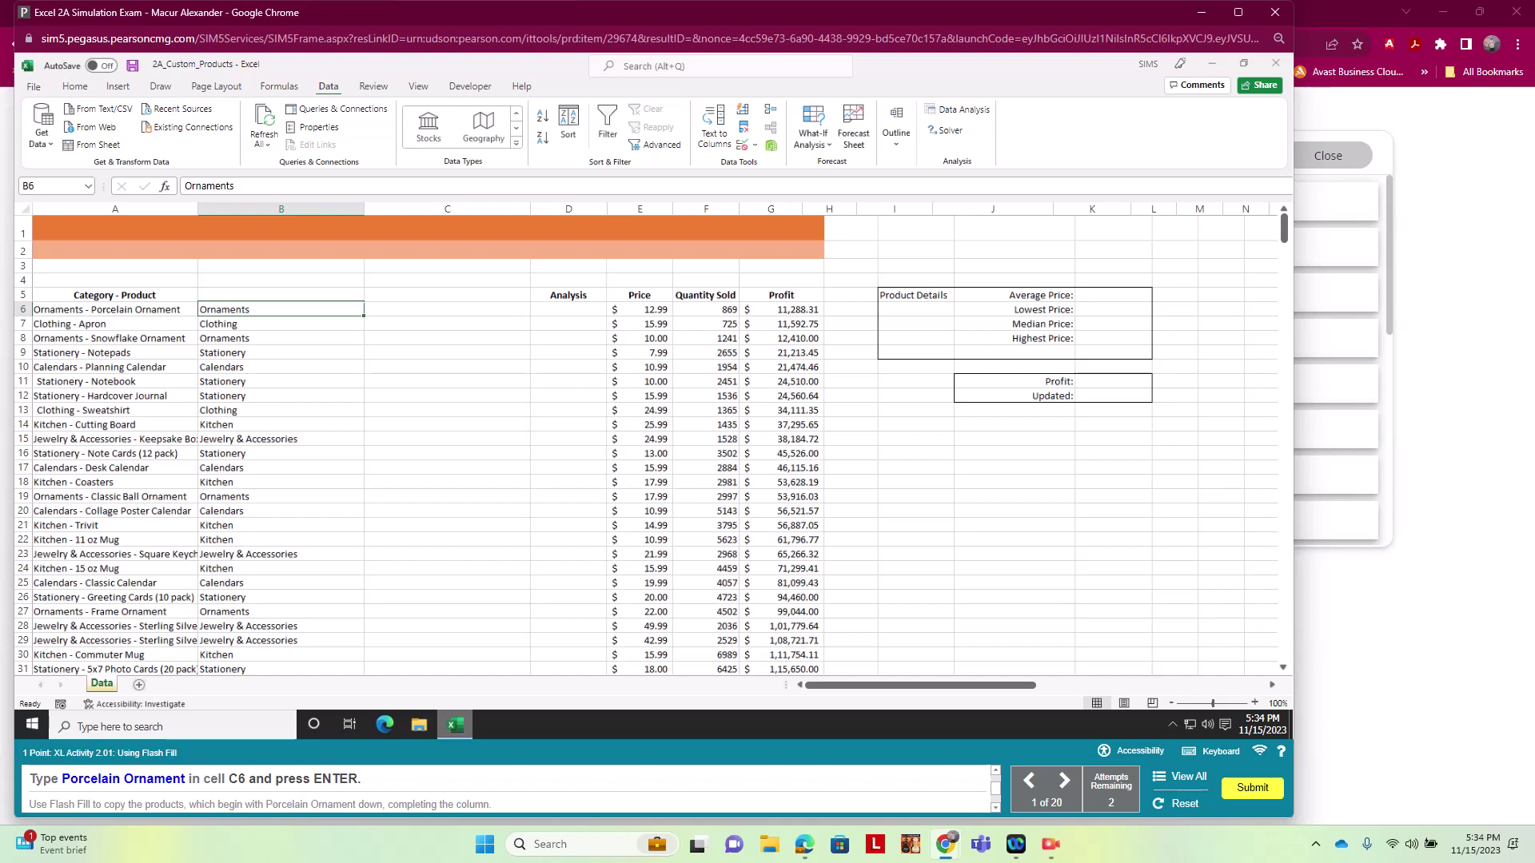
Enter "Porcelain Ornament" in cell C6 and Flash Fill the product names down column C.
left_click(446, 310)
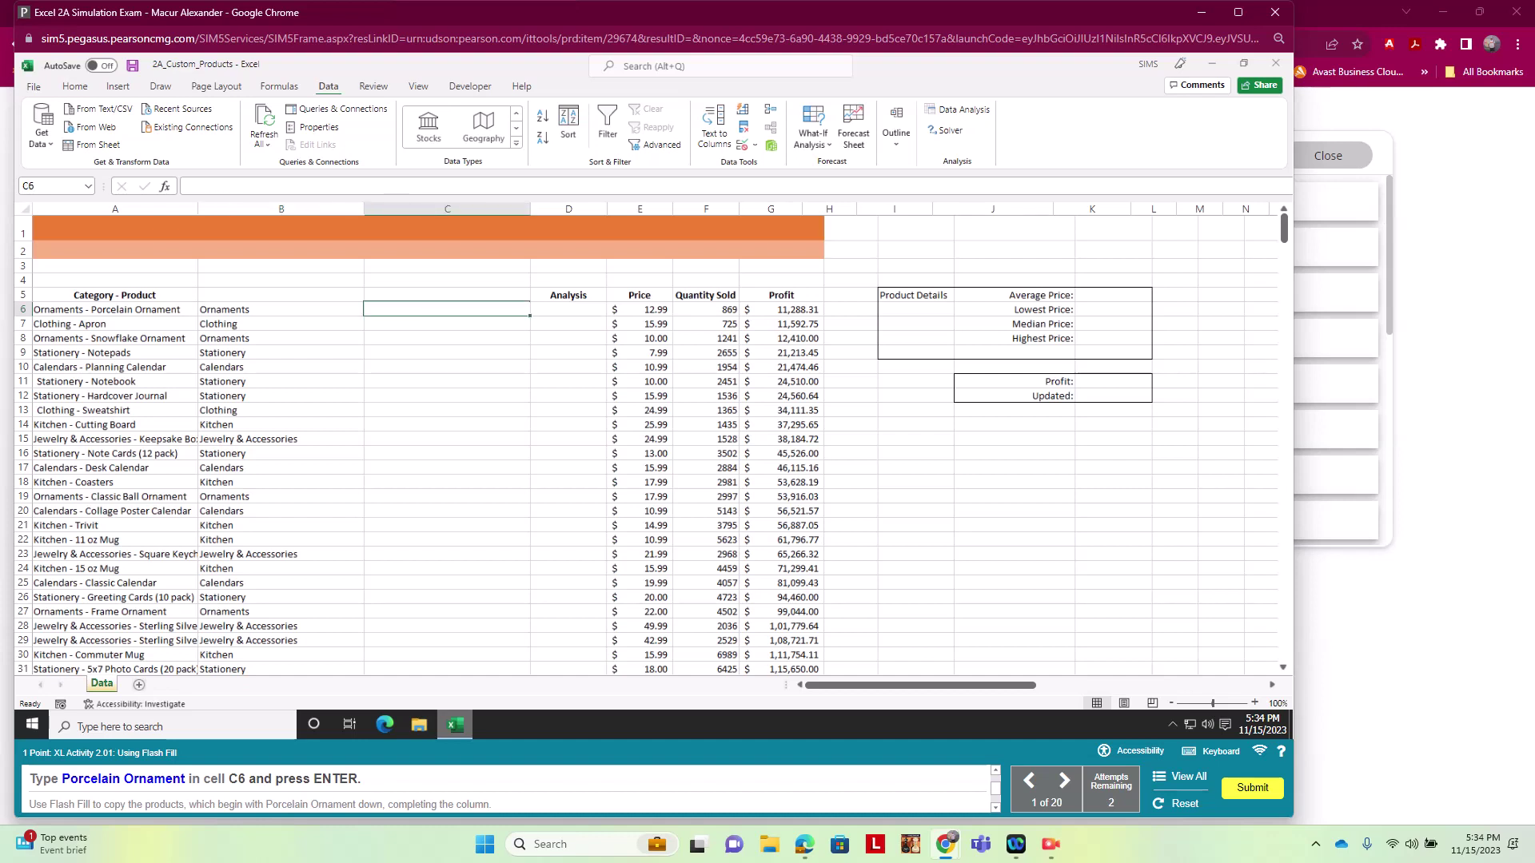
type("Porcelain Ornament")
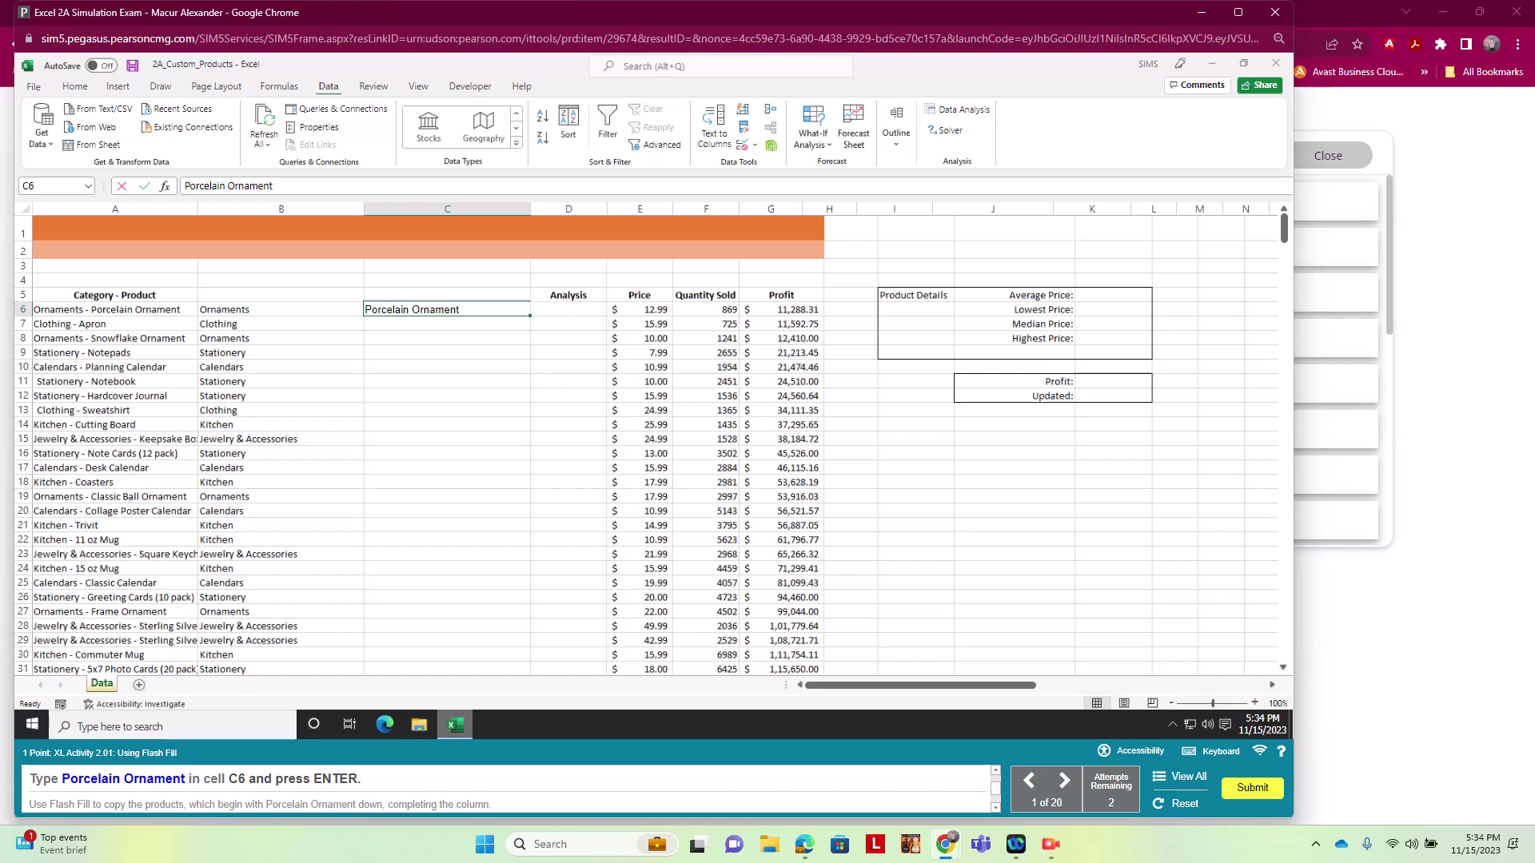
key("Return")
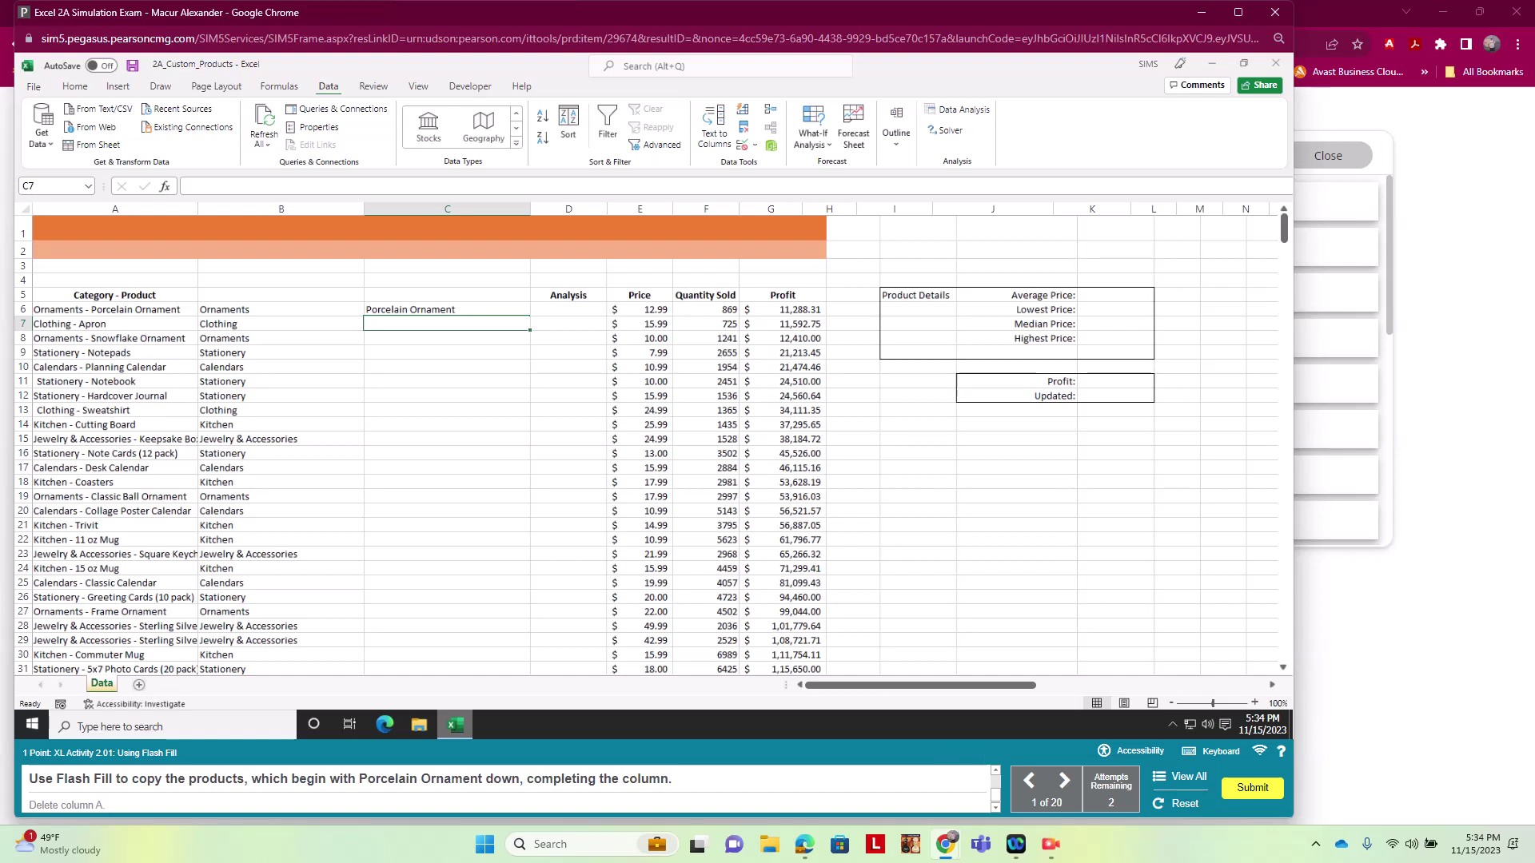
left_click(446, 309)
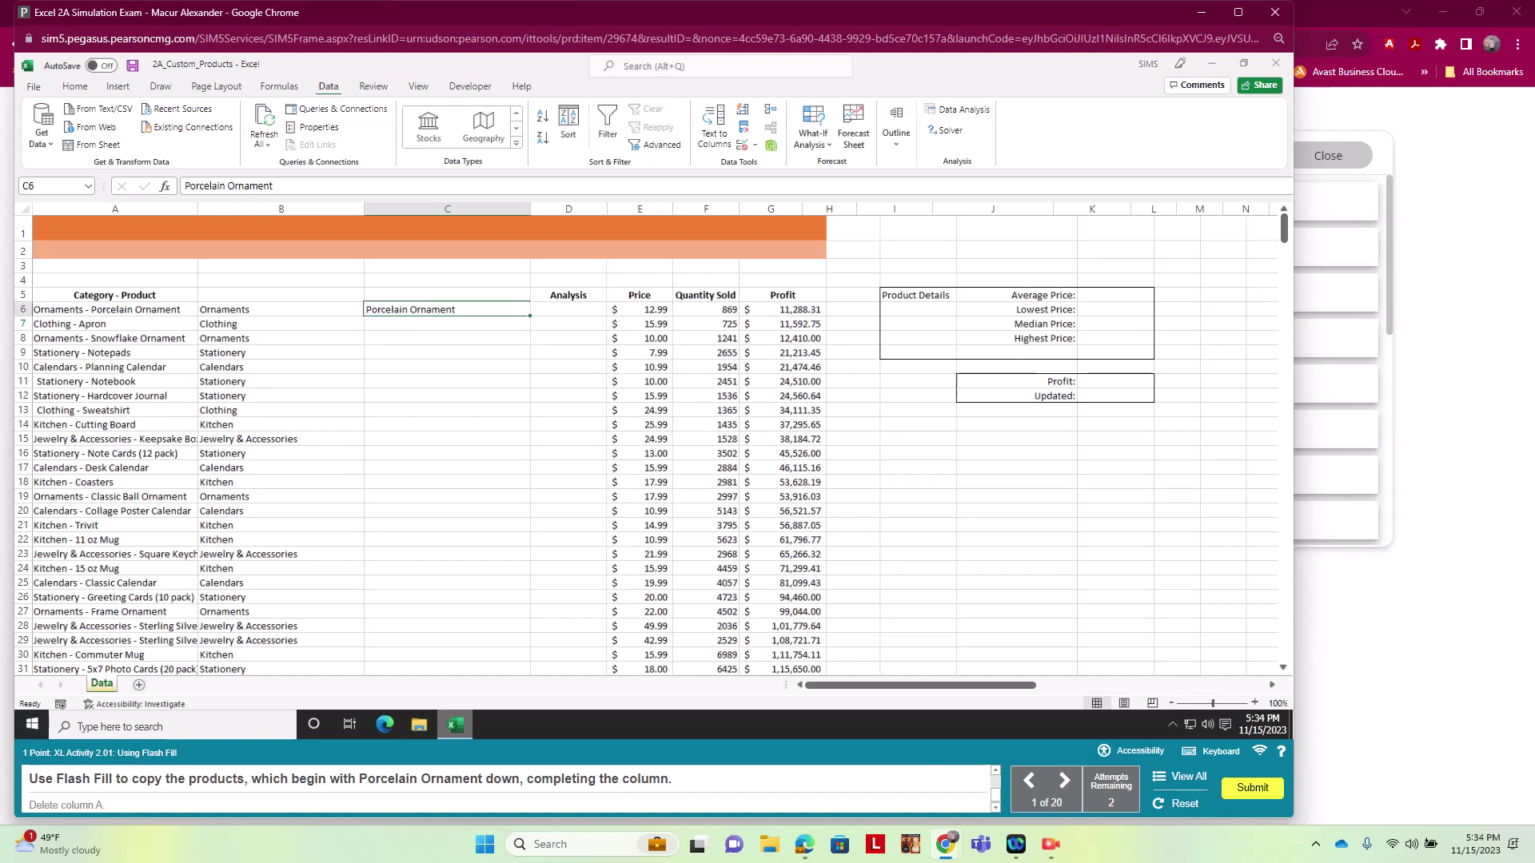
left_click(742, 110)
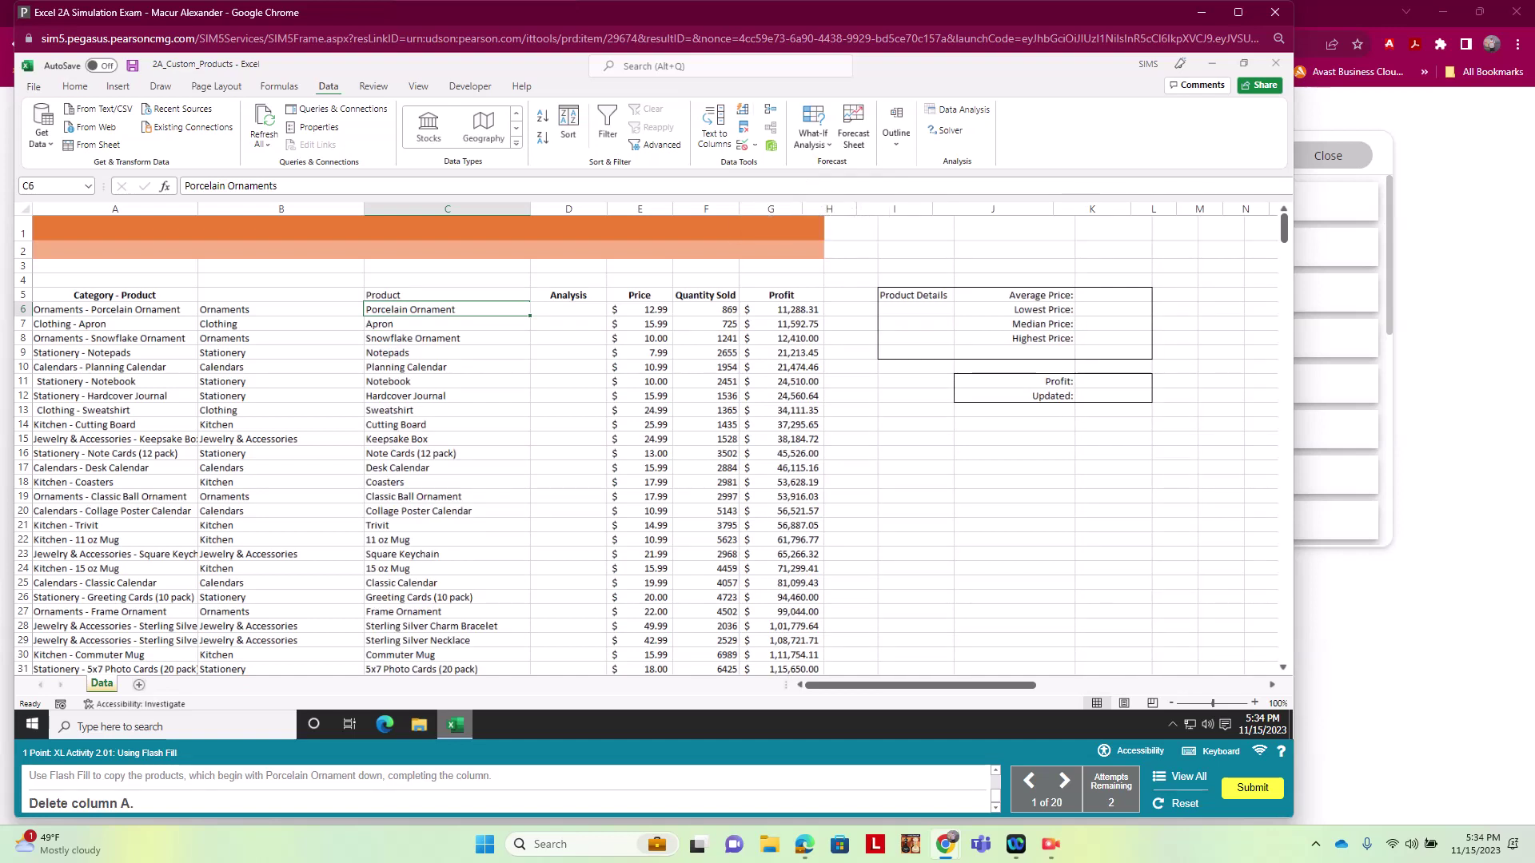
Delete column A, which holds the combined Category - Product text.
left_click(115, 210)
right_click(122, 209)
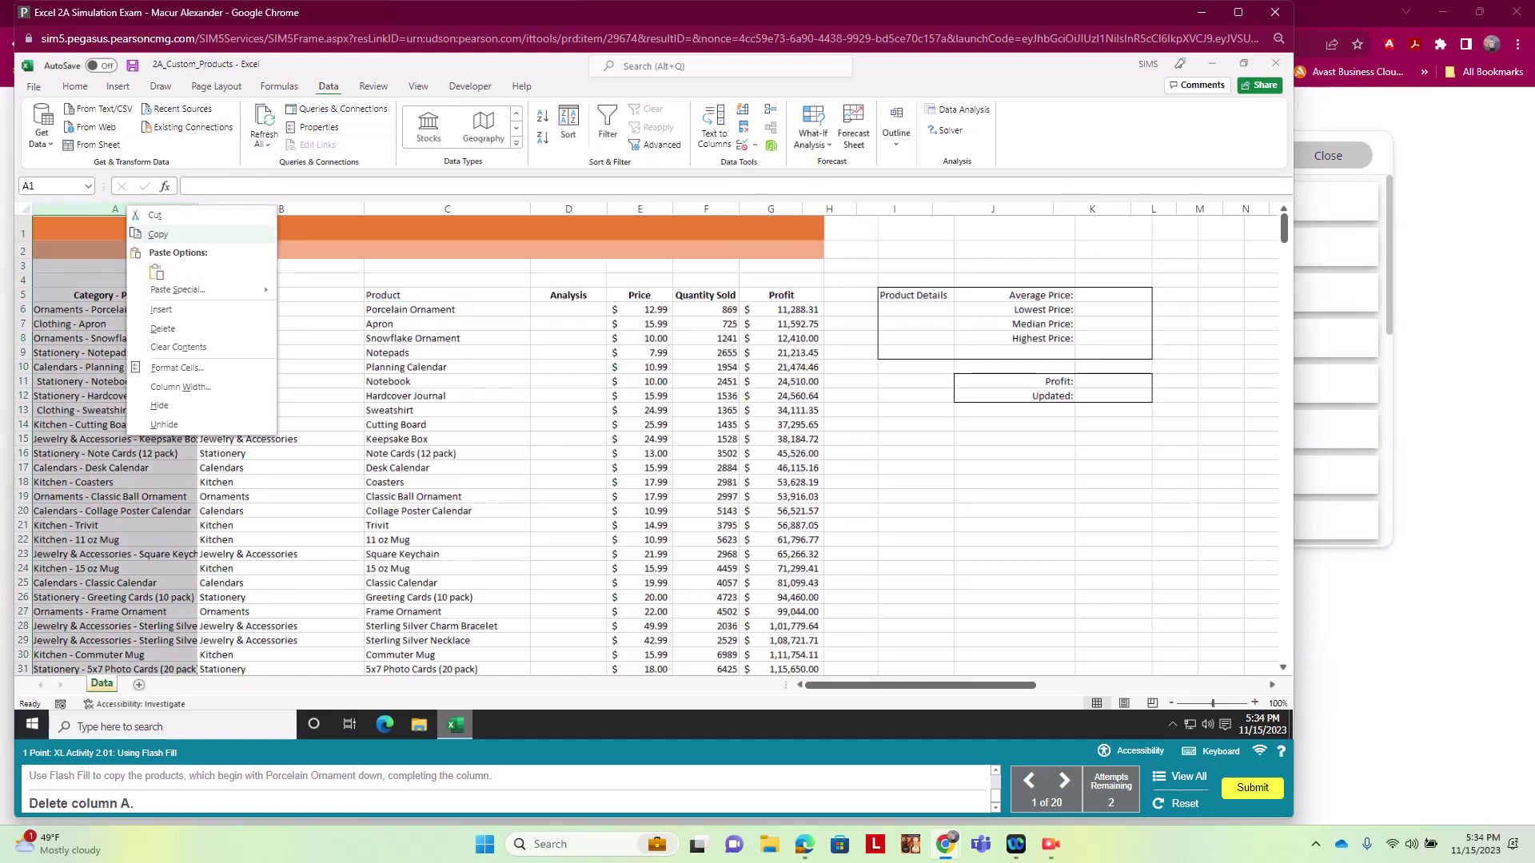
left_click(162, 329)
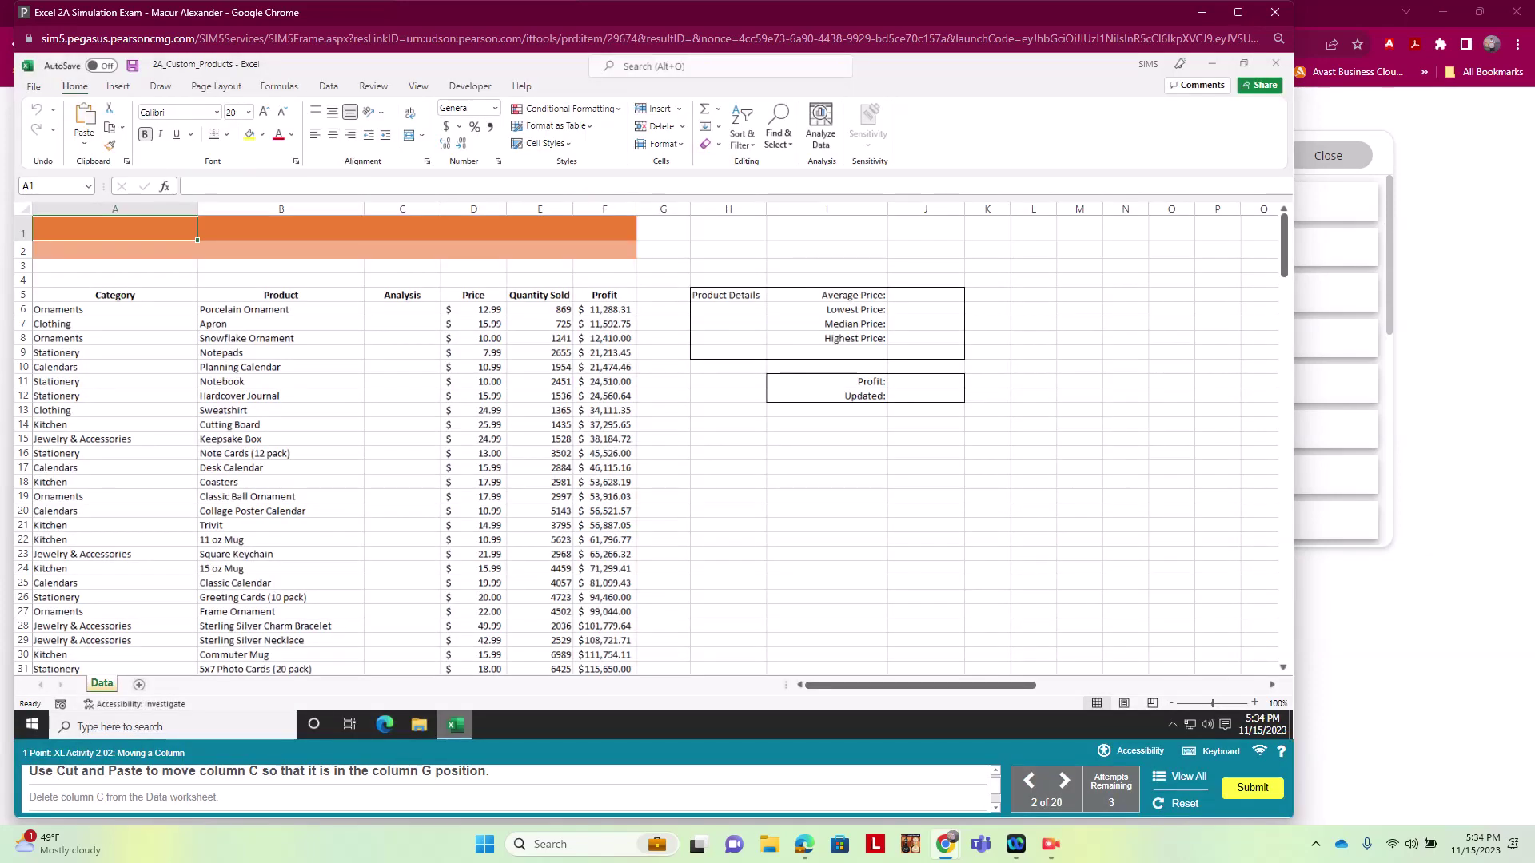
Move the Analysis column from column C to column G using Cut and Paste.
left_click(401, 208)
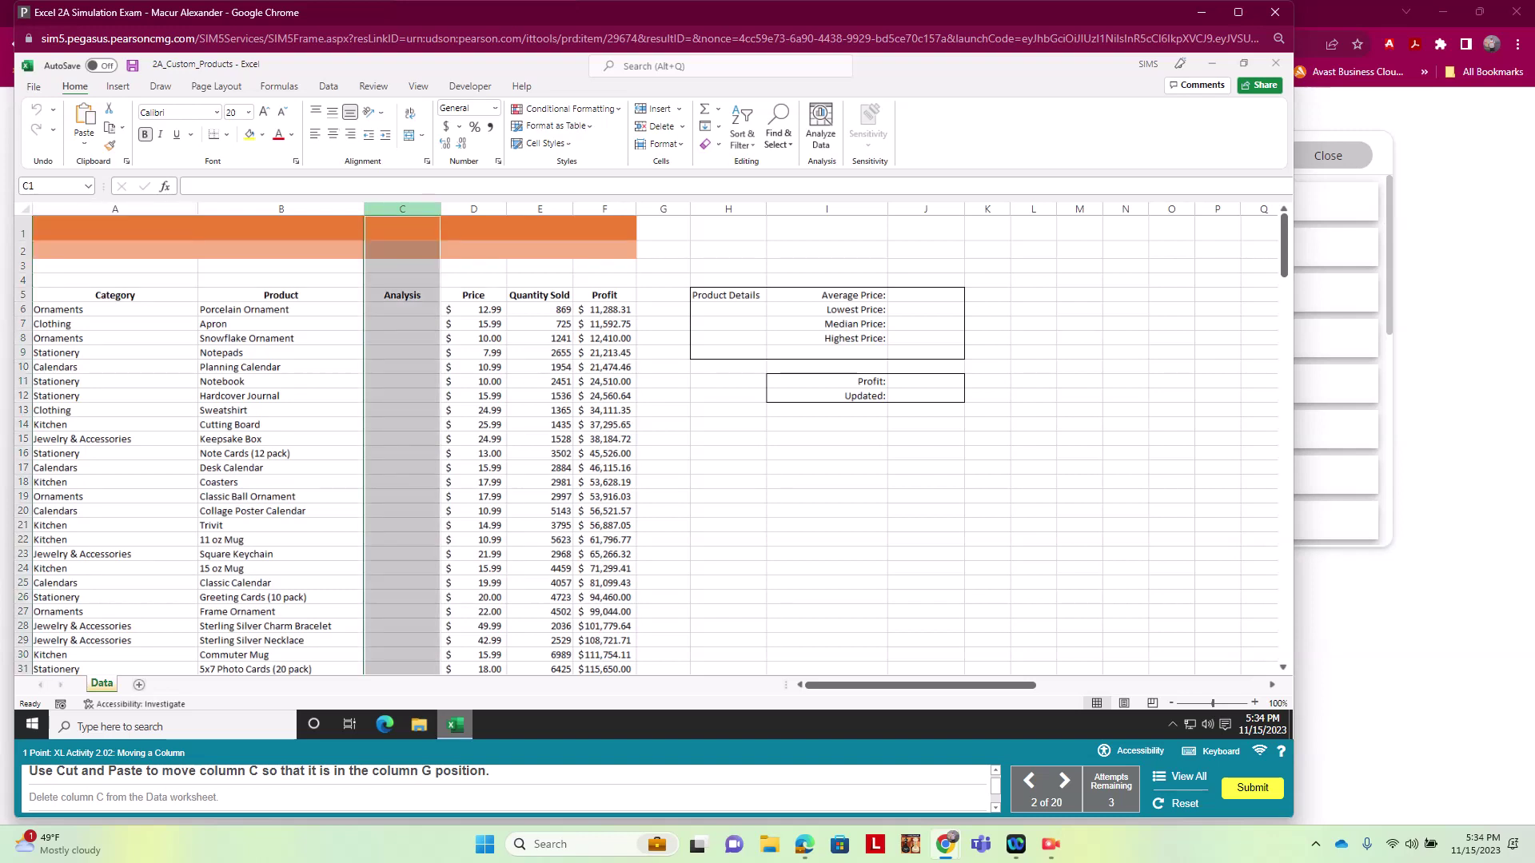
left_click(108, 109)
left_click(663, 209)
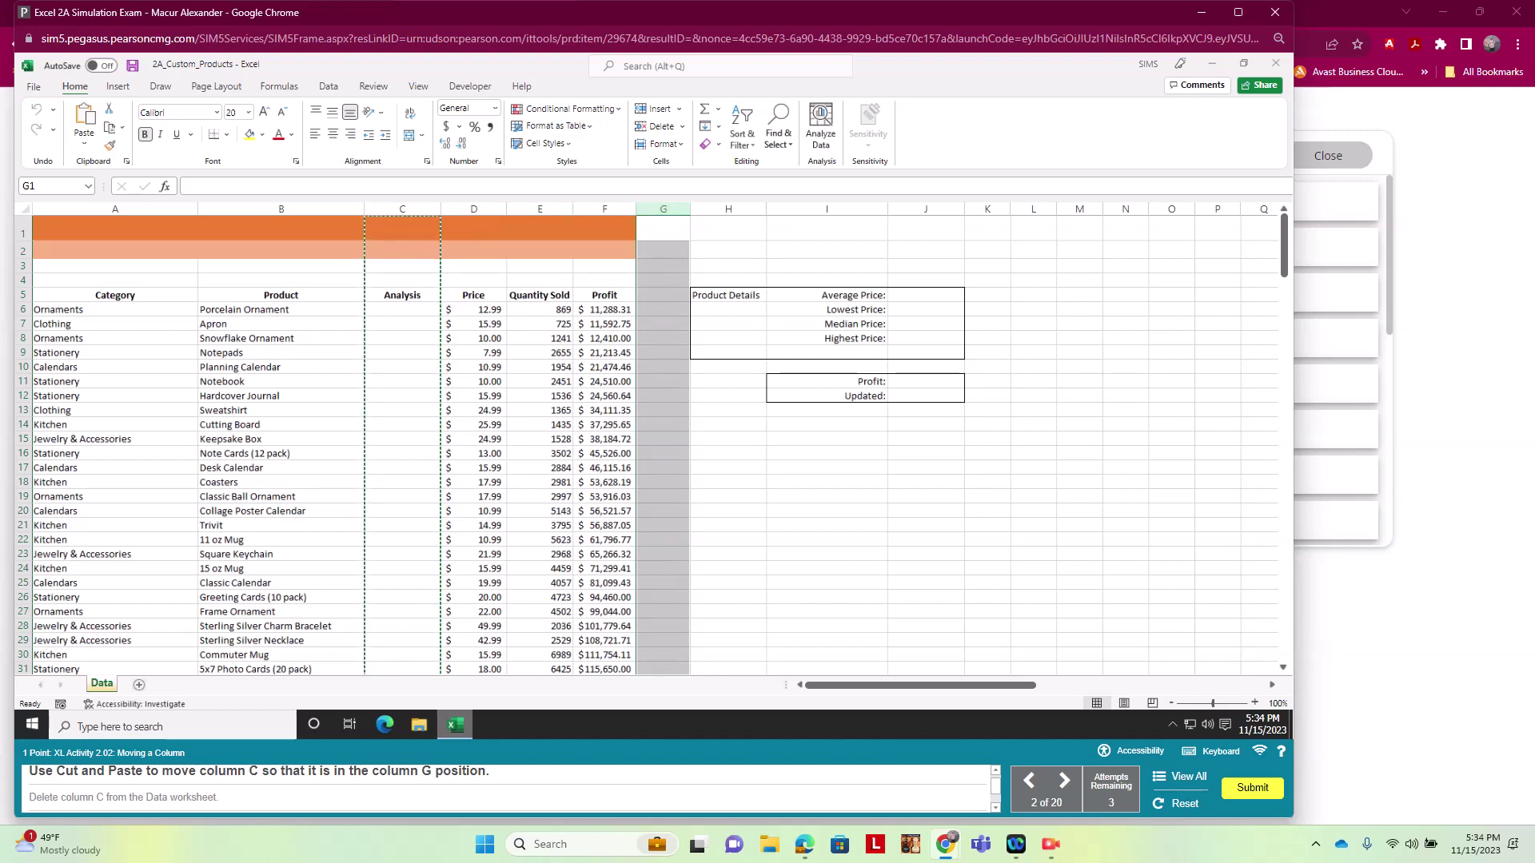
left_click(85, 120)
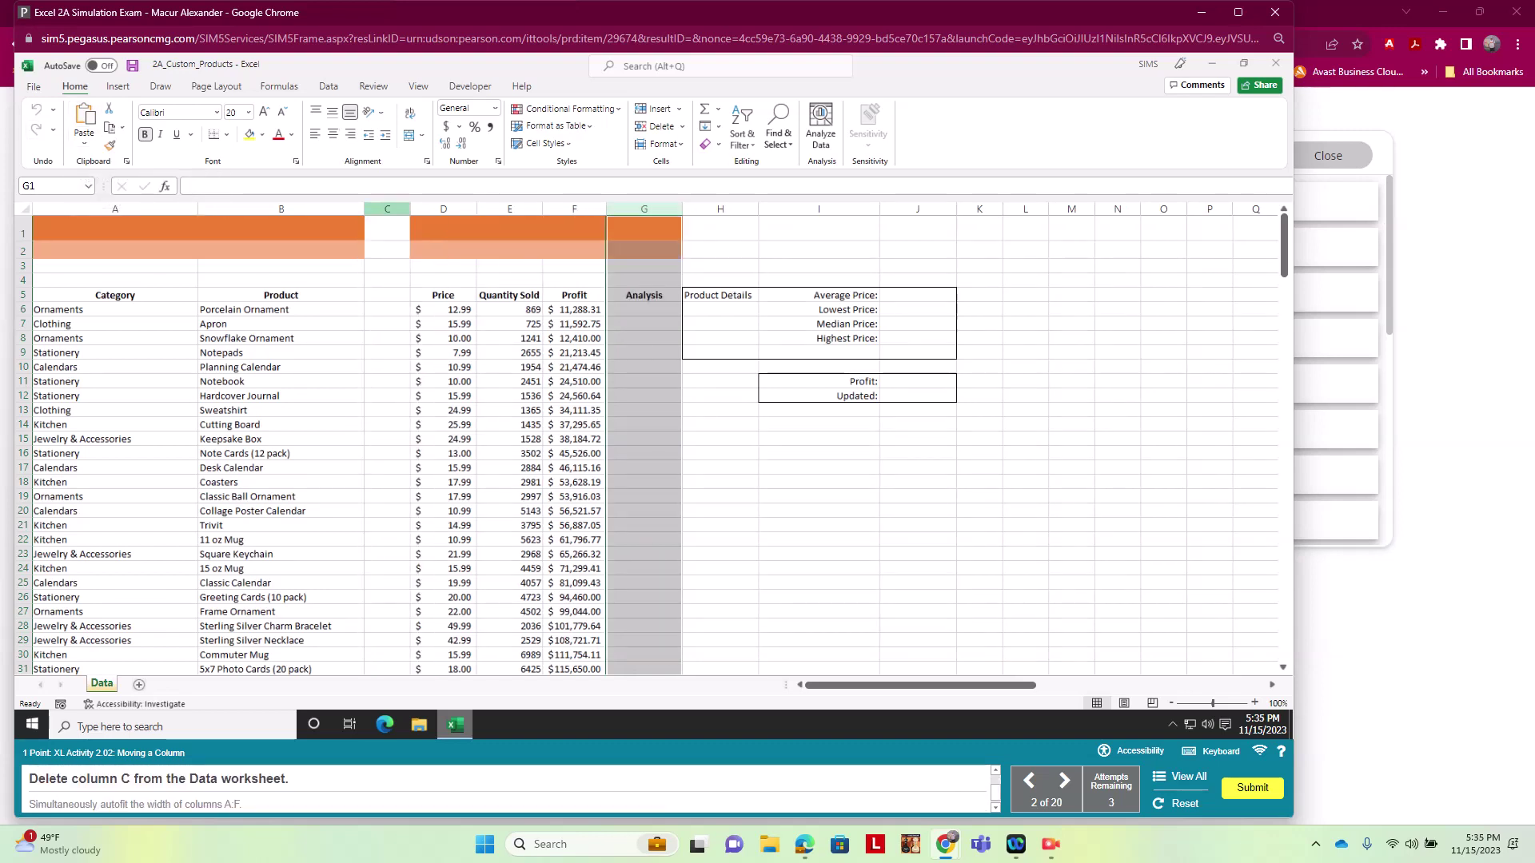
Delete the empty column C from the Data worksheet.
left_click(387, 209)
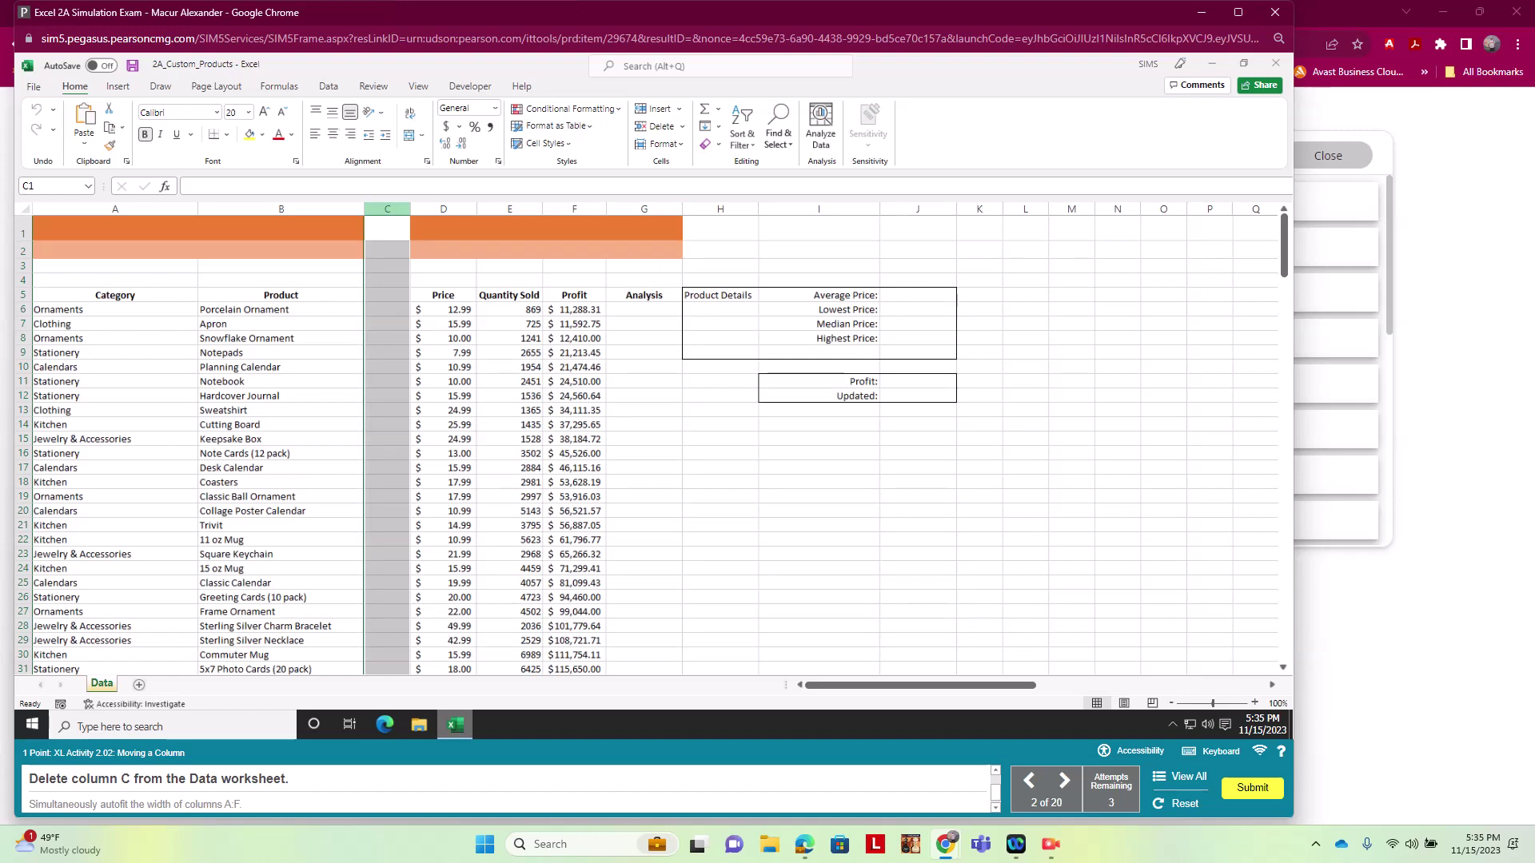
right_click(389, 209)
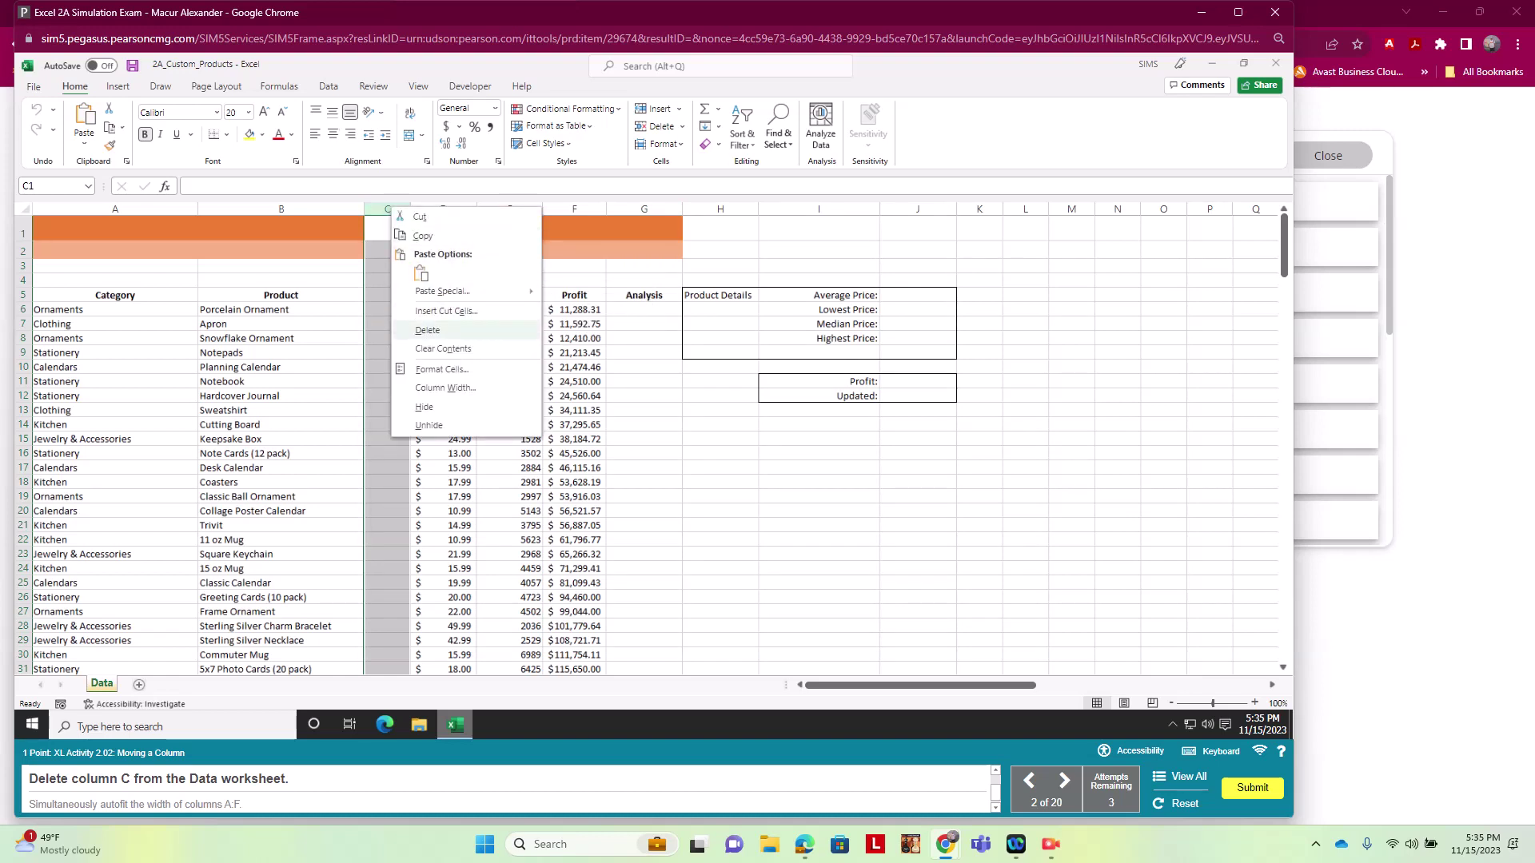
left_click(427, 330)
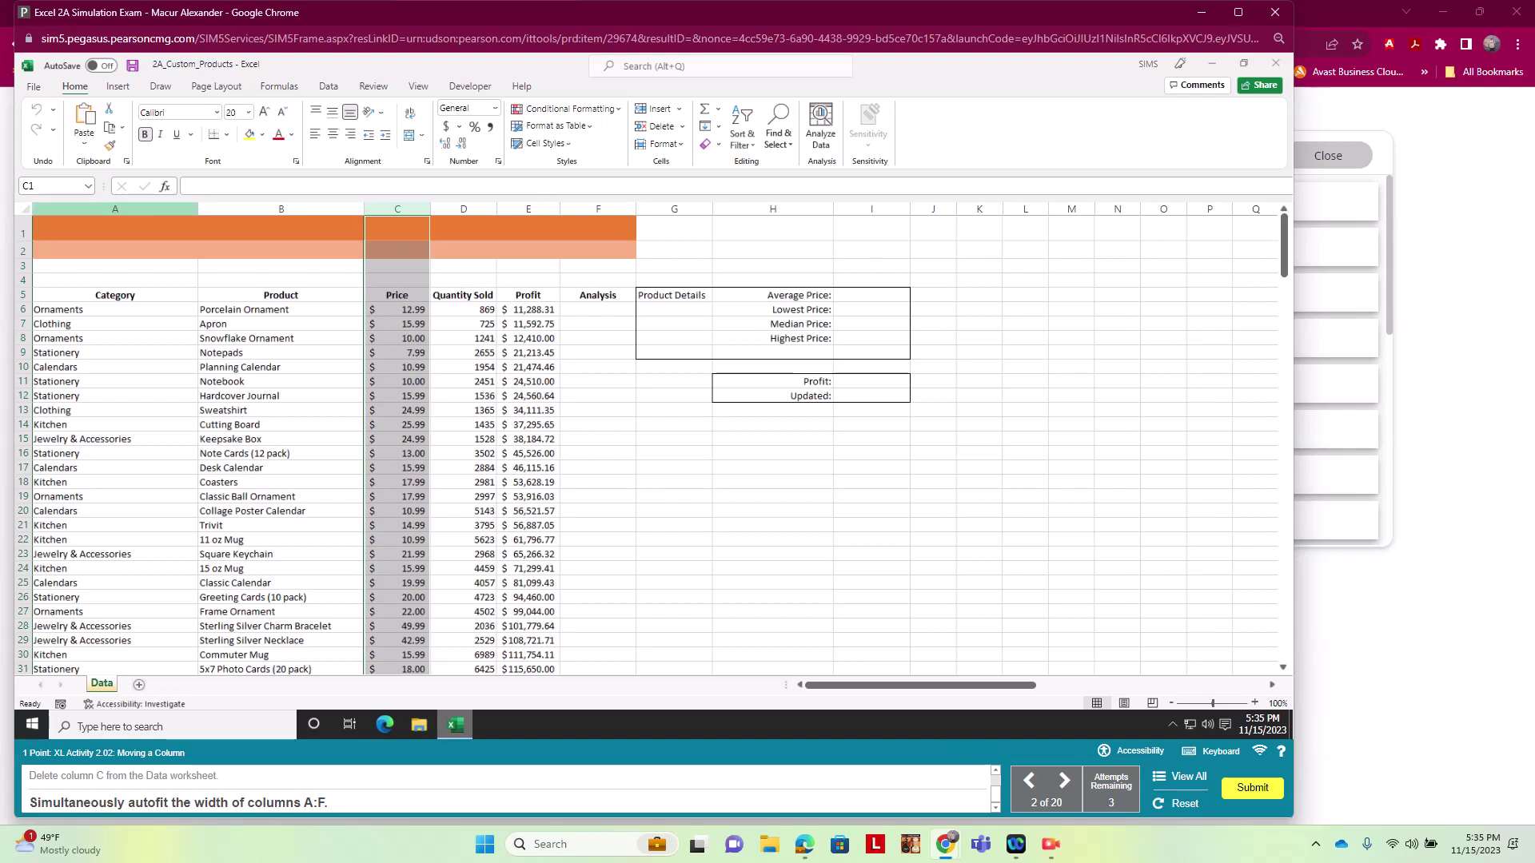
AutoFit the widths of columns A:F simultaneously.
left_click_drag(115, 208, 598, 209)
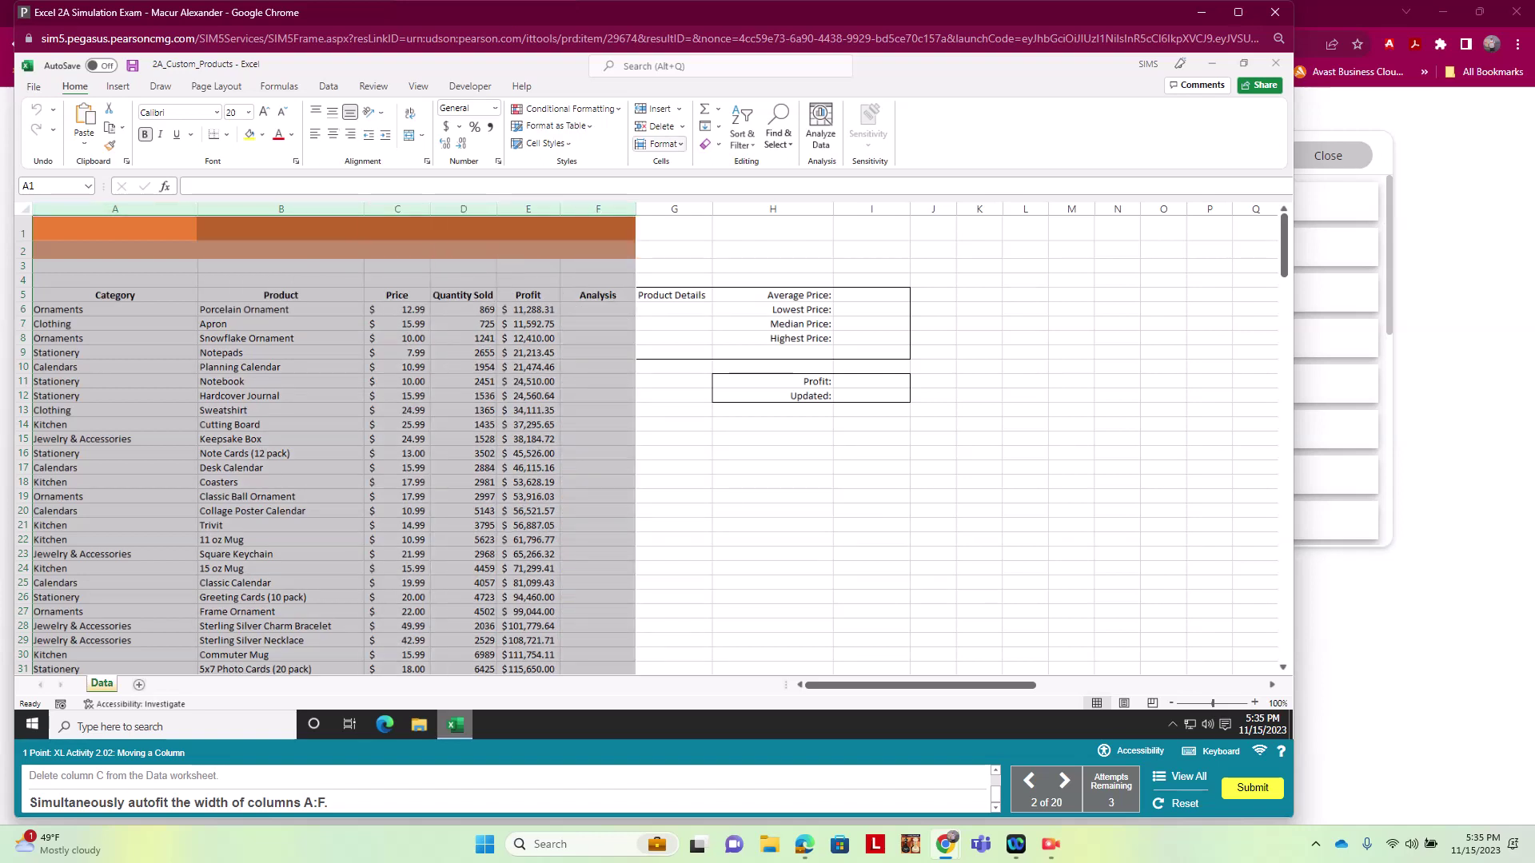
left_click(663, 144)
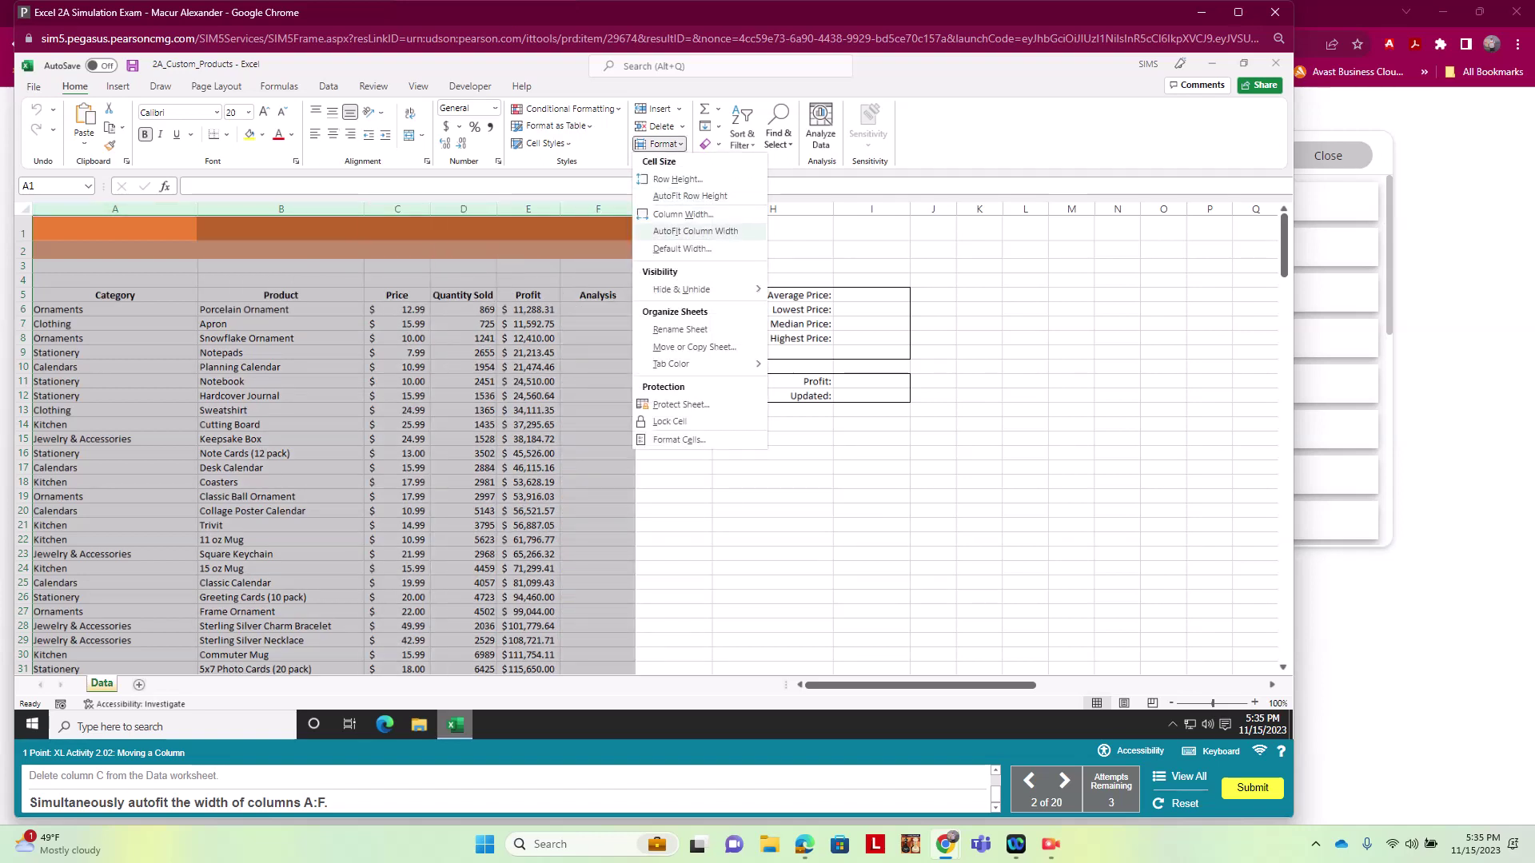
left_click(695, 231)
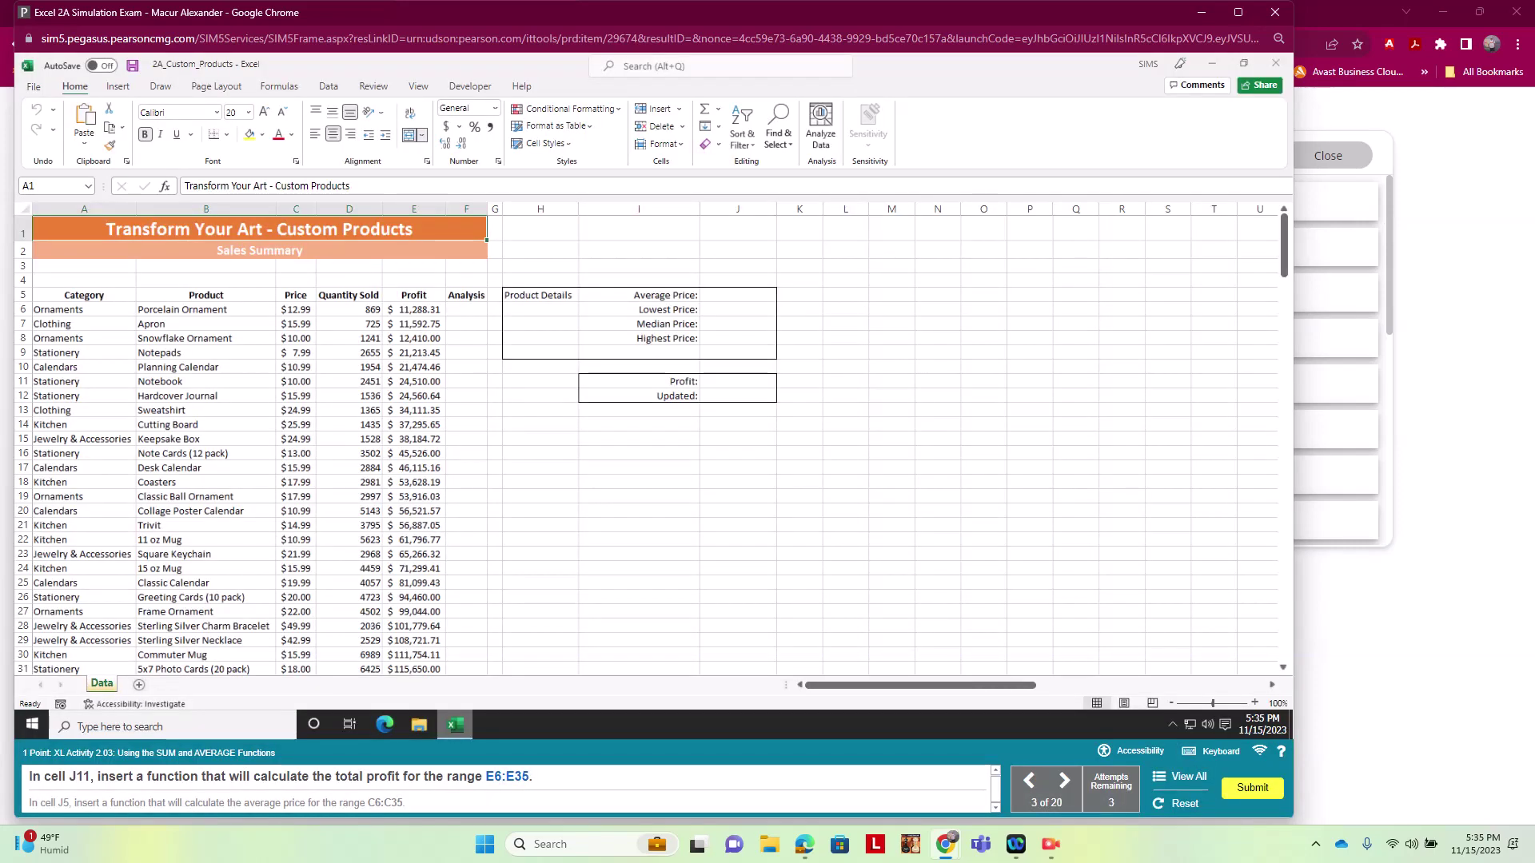
Insert a SUM function in cell J11 that totals the profit for the range E6:E35.
left_click(53, 185)
type("J11")
key("Return")
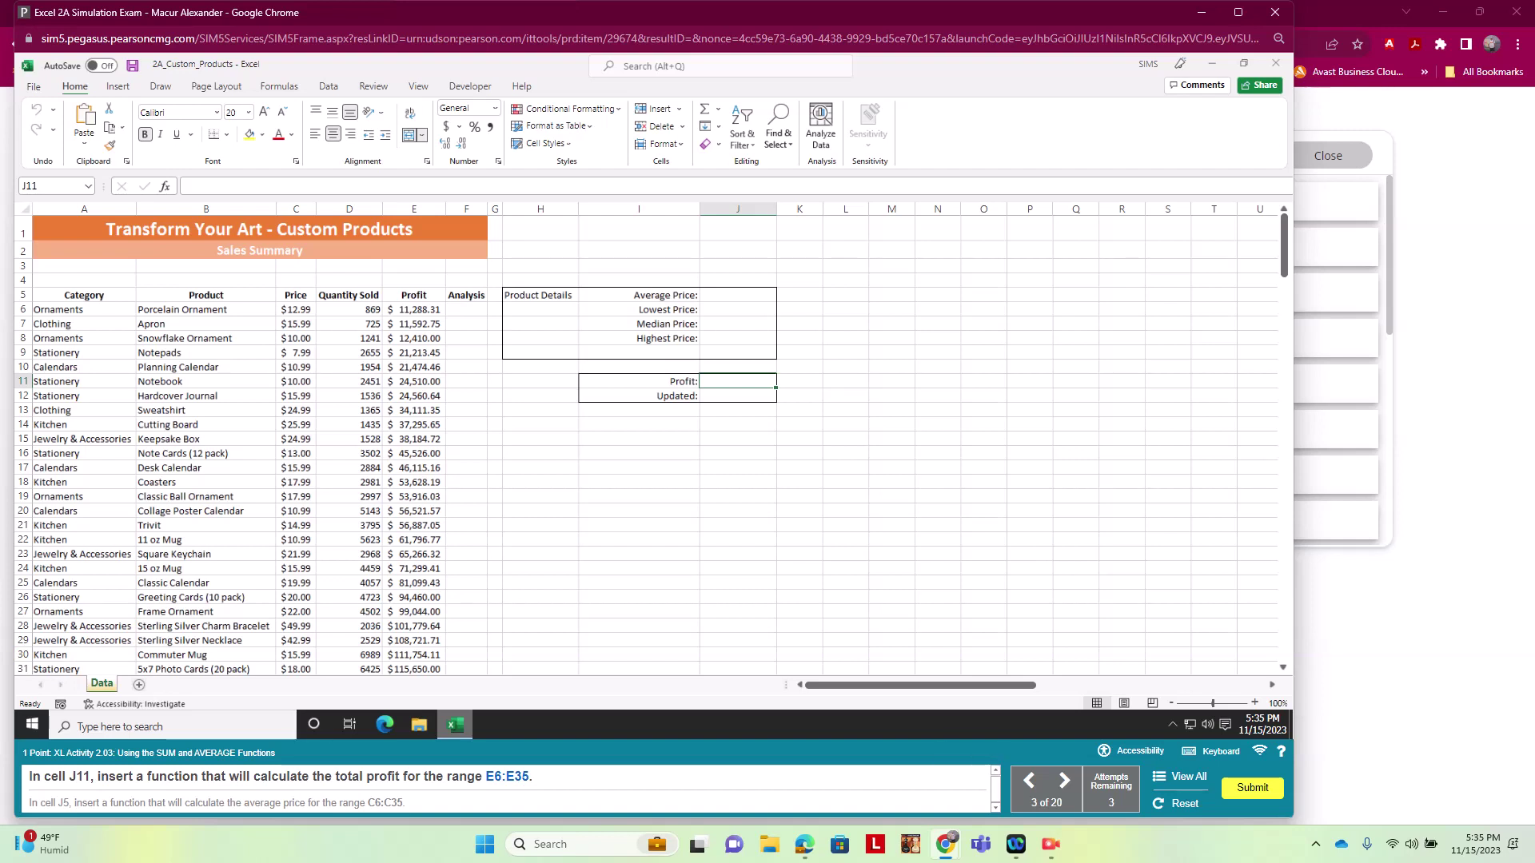
left_click(279, 86)
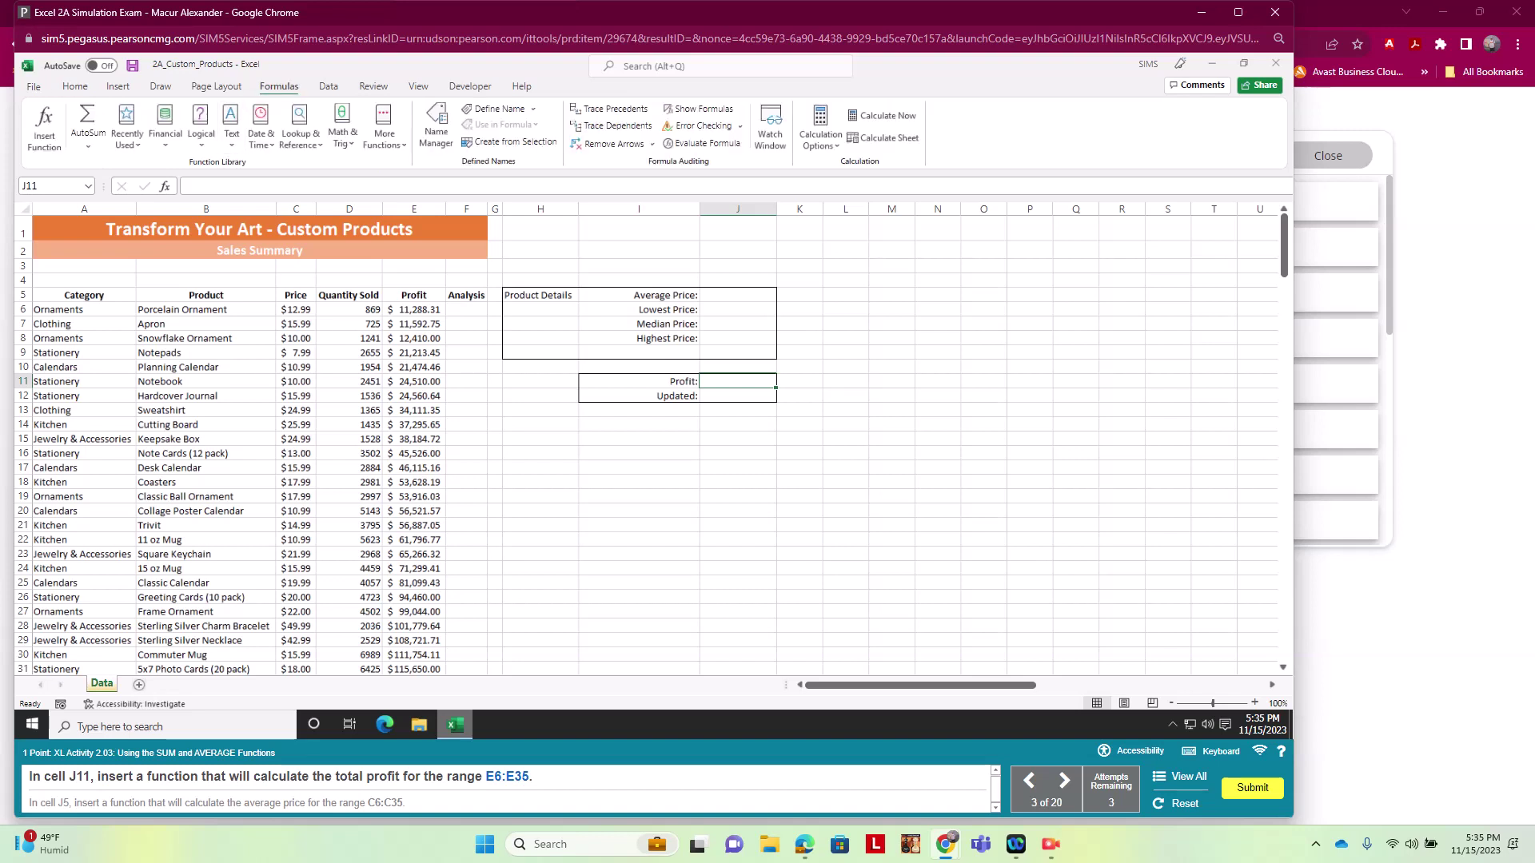
left_click(88, 146)
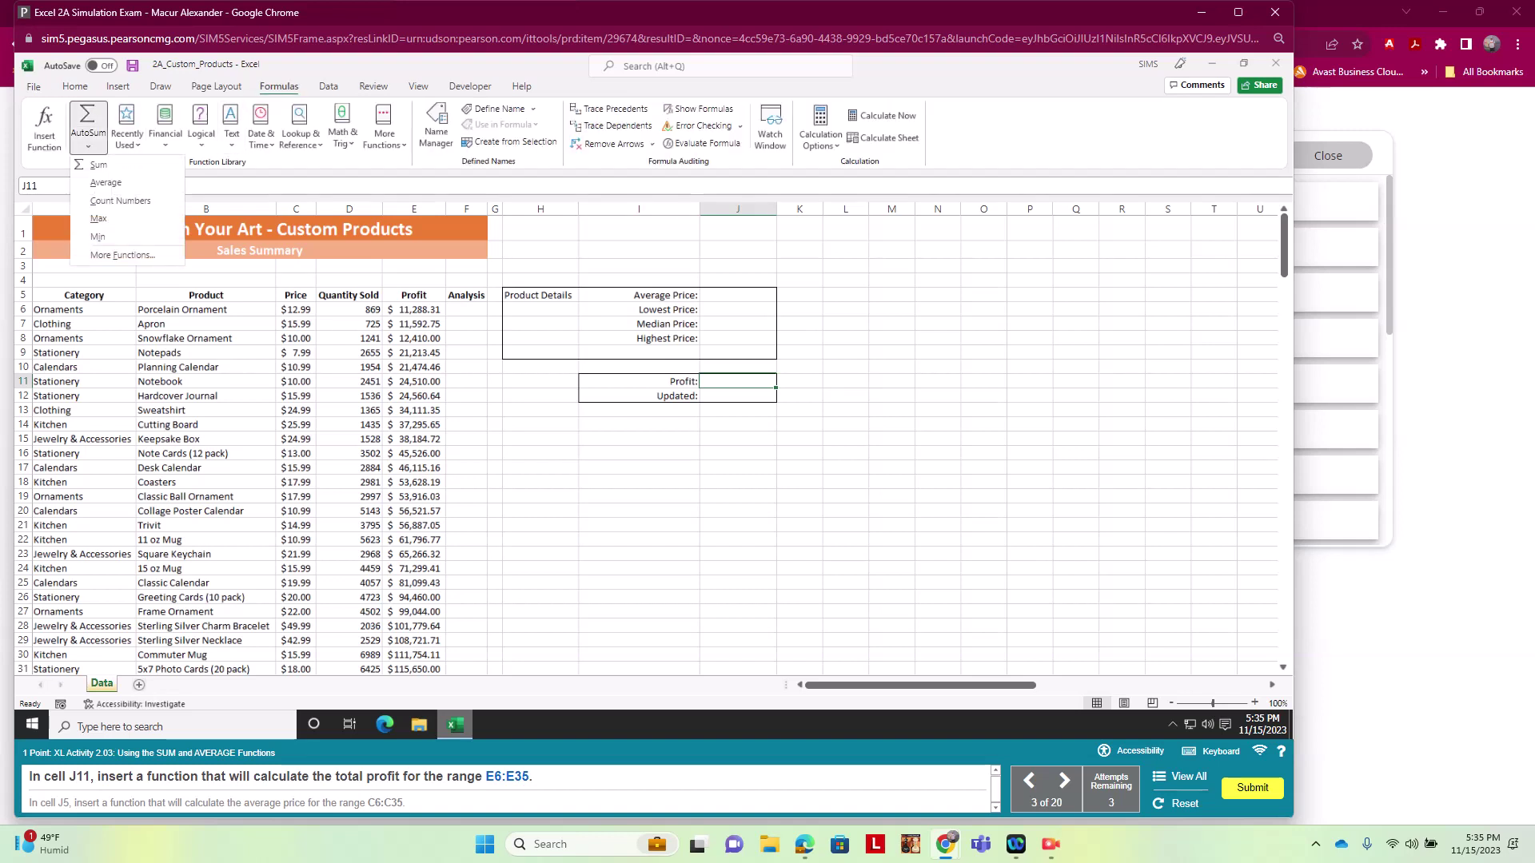
left_click(97, 165)
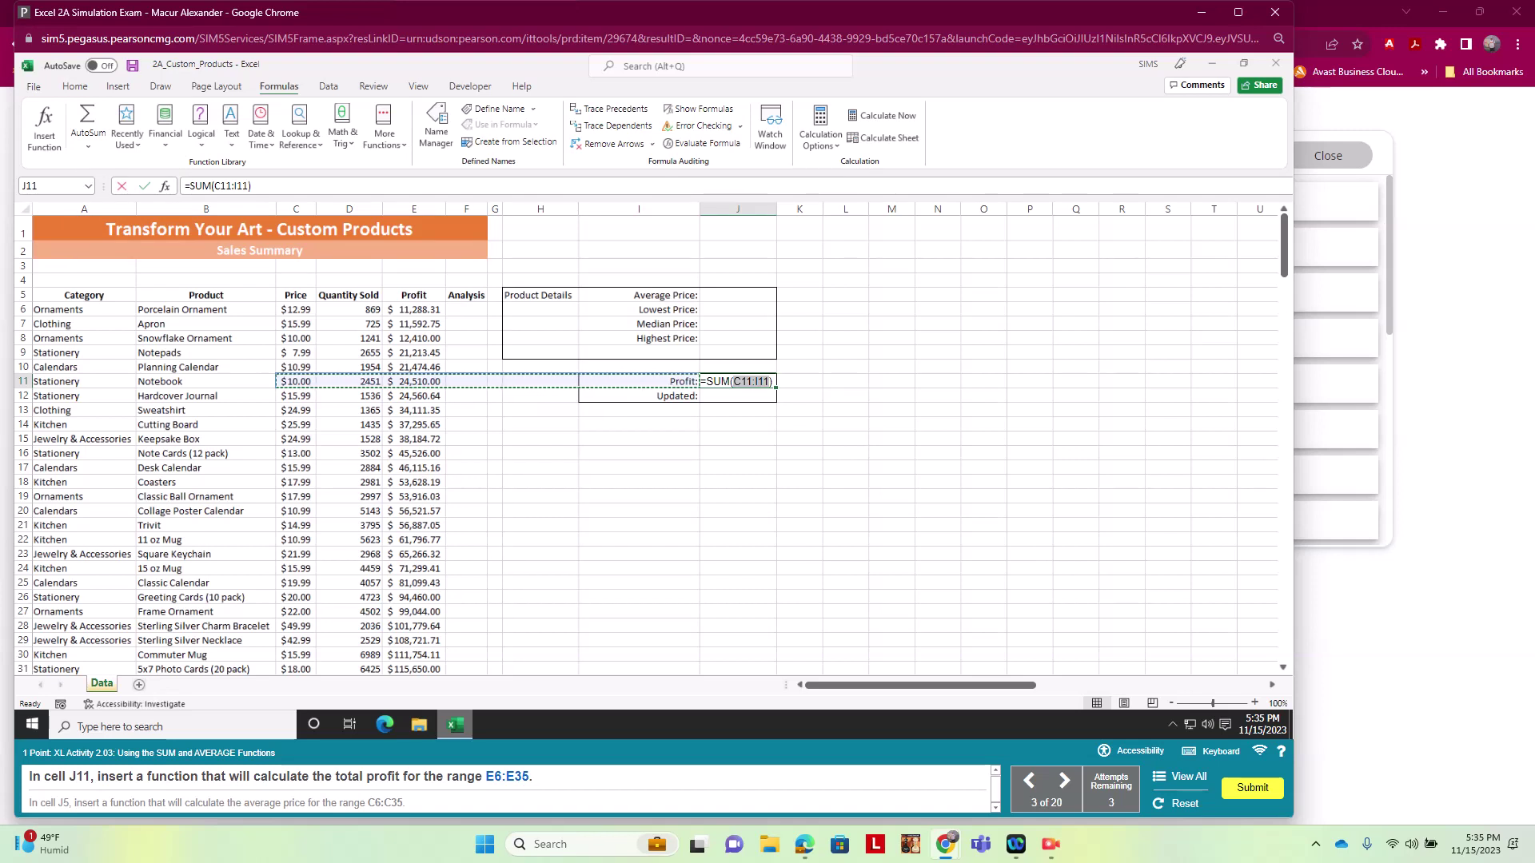
left_click_drag(250, 185, 214, 186)
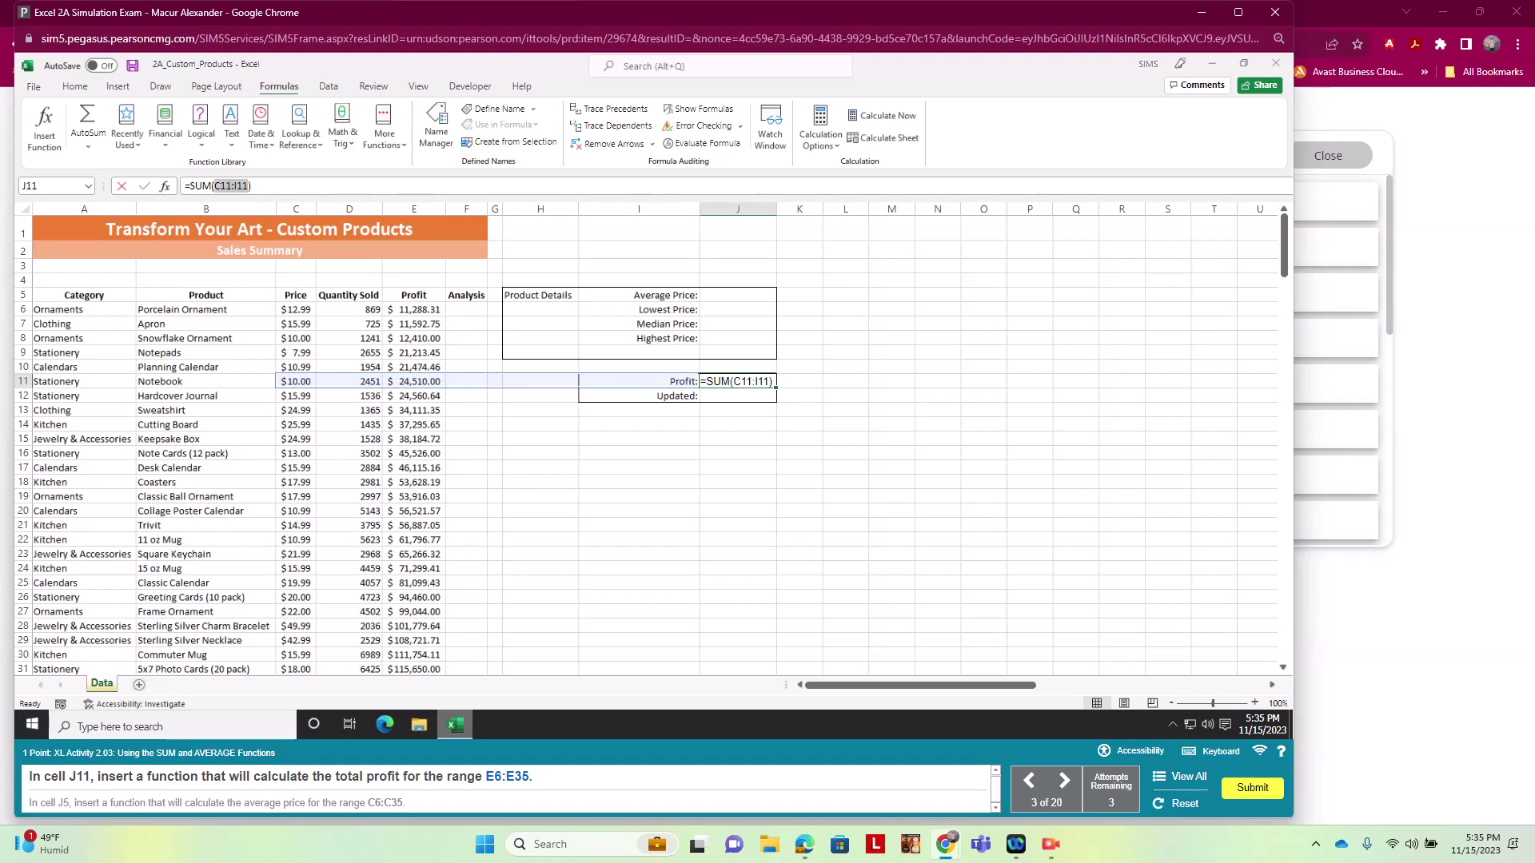
type("e6")
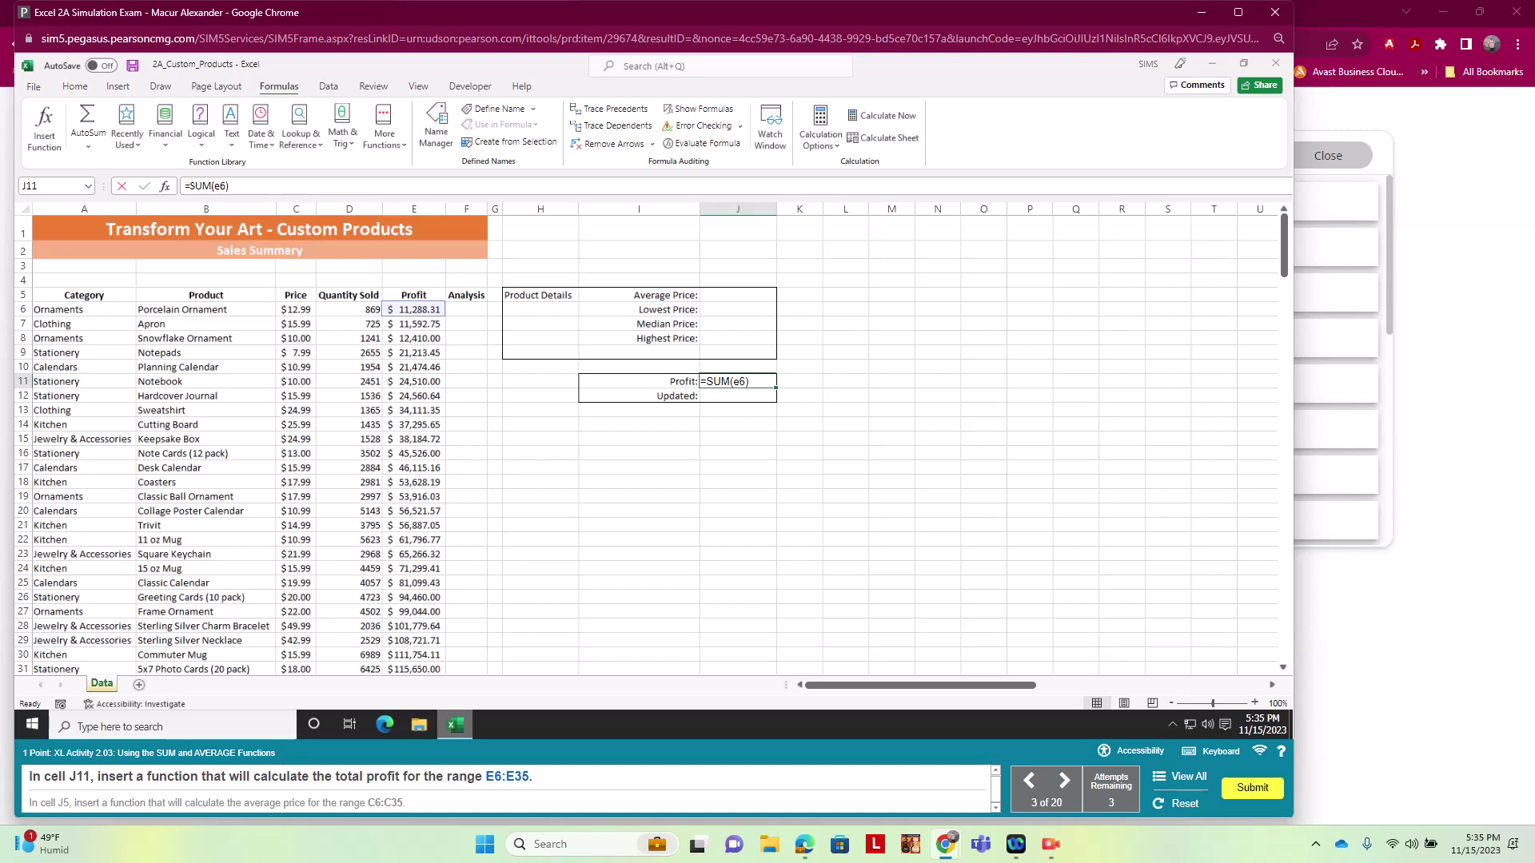
type(":")
type("e35")
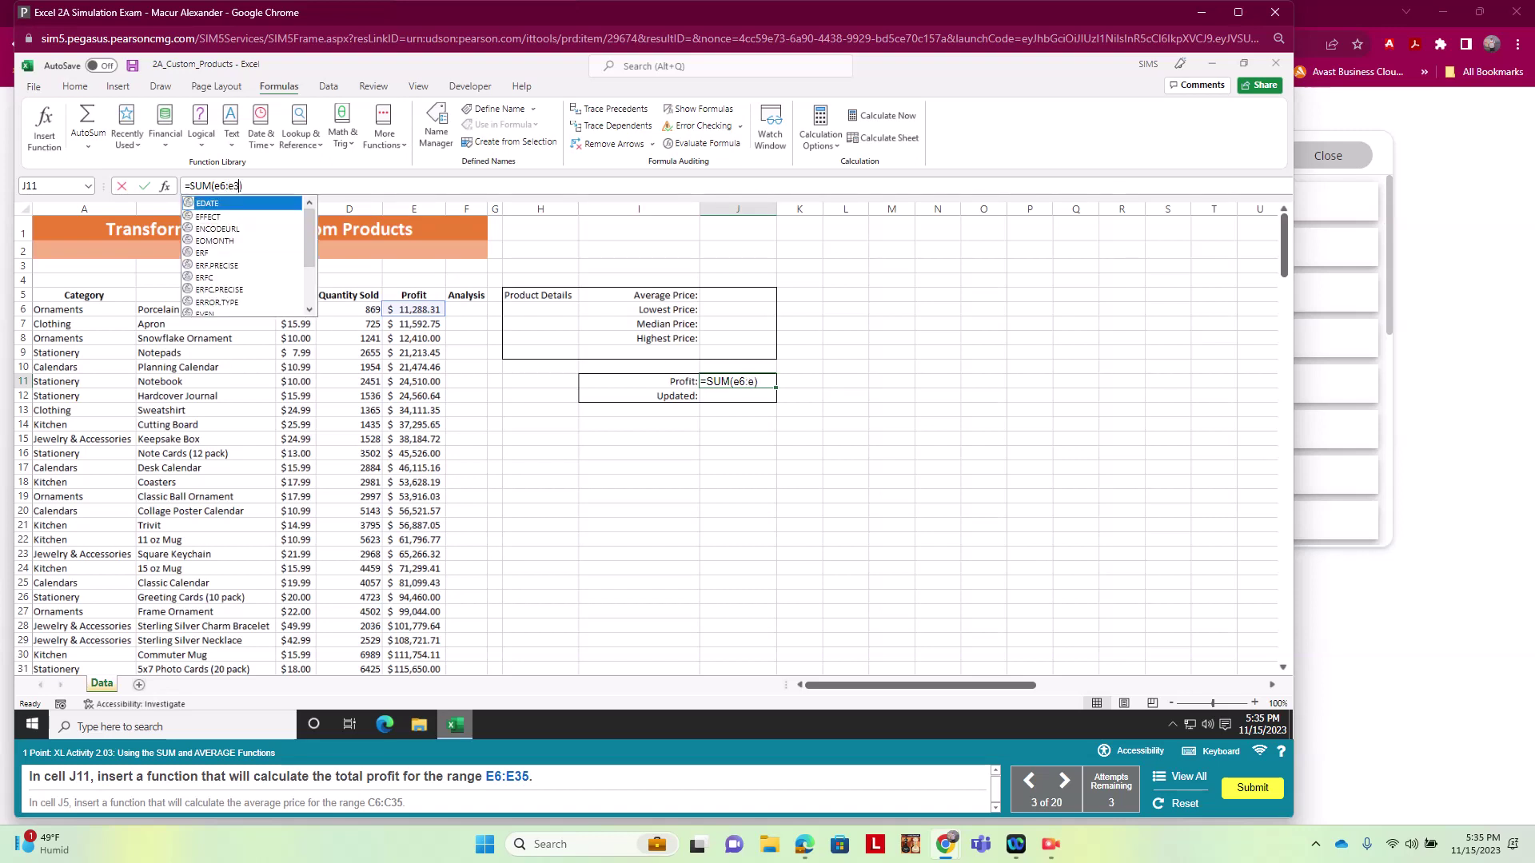
key("Return")
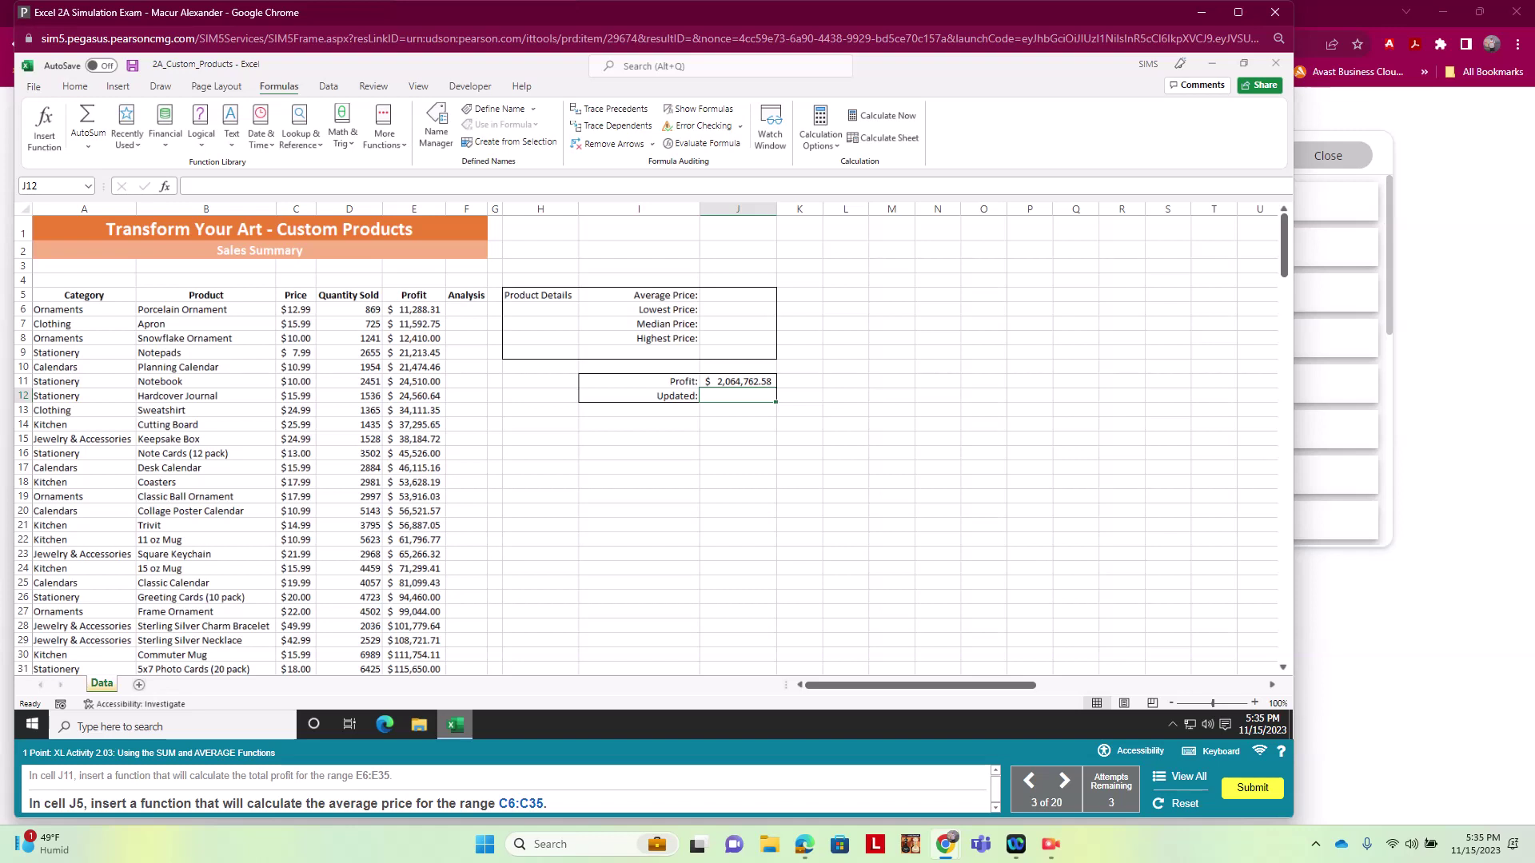
Insert an AVERAGE function in cell J5 that calculates the average price for the range C6:C35.
left_click(737, 295)
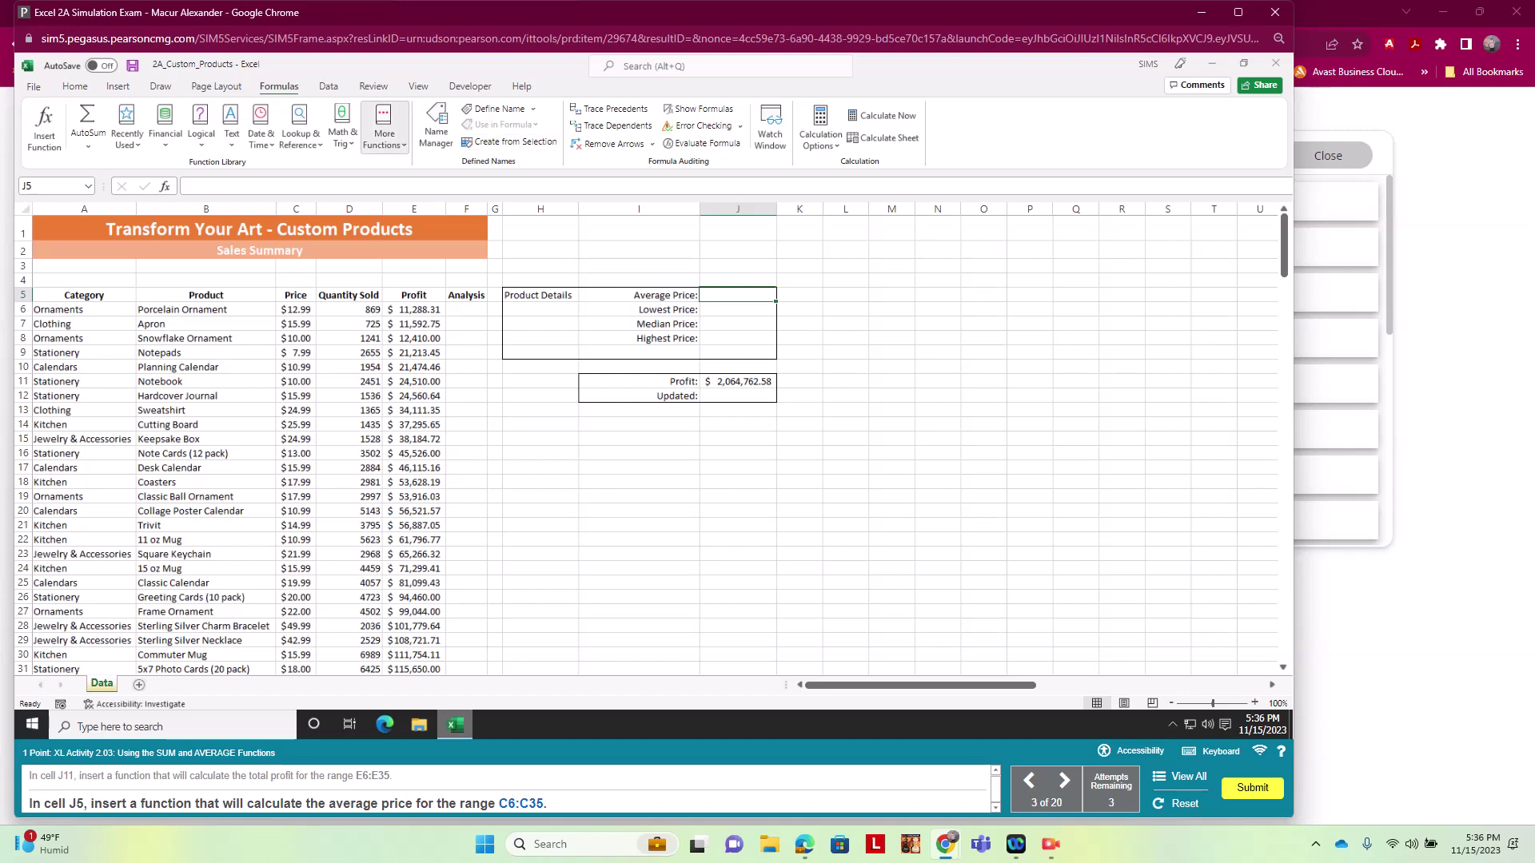
left_click(384, 128)
mouse_move(410, 164)
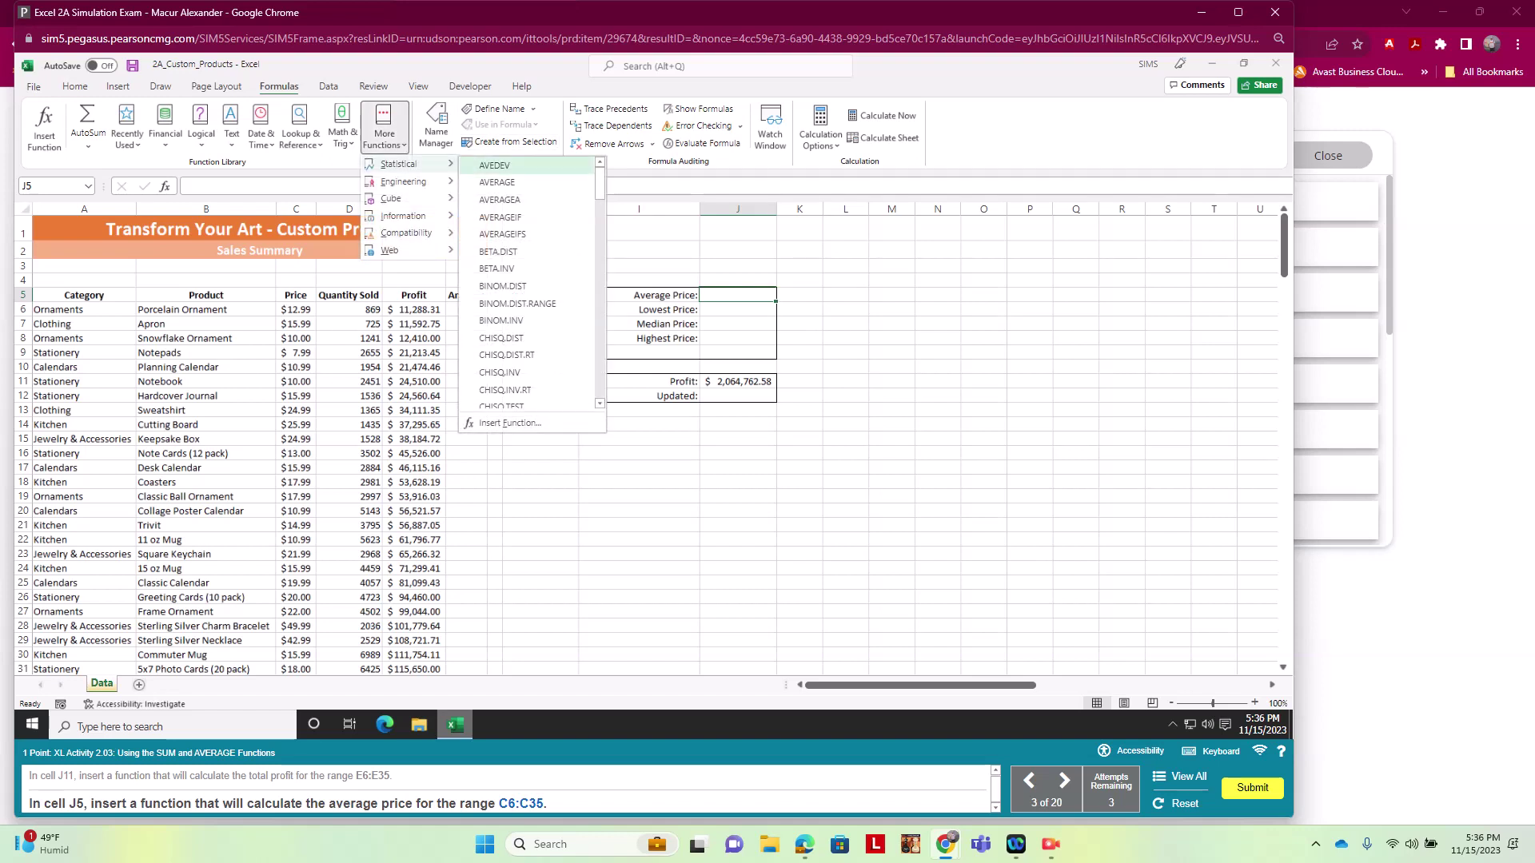
left_click(528, 183)
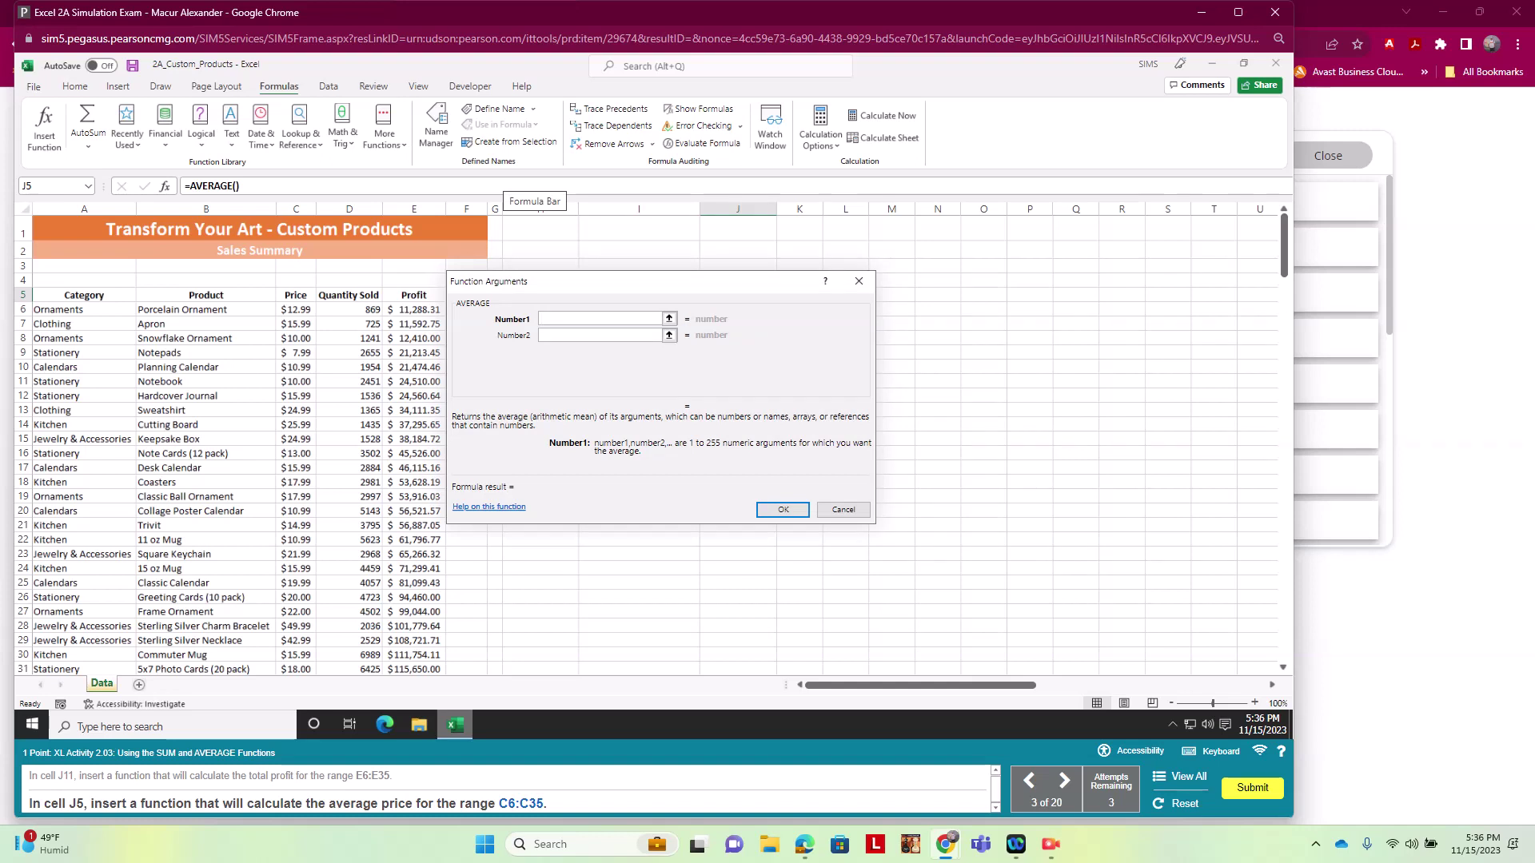
type("c6")
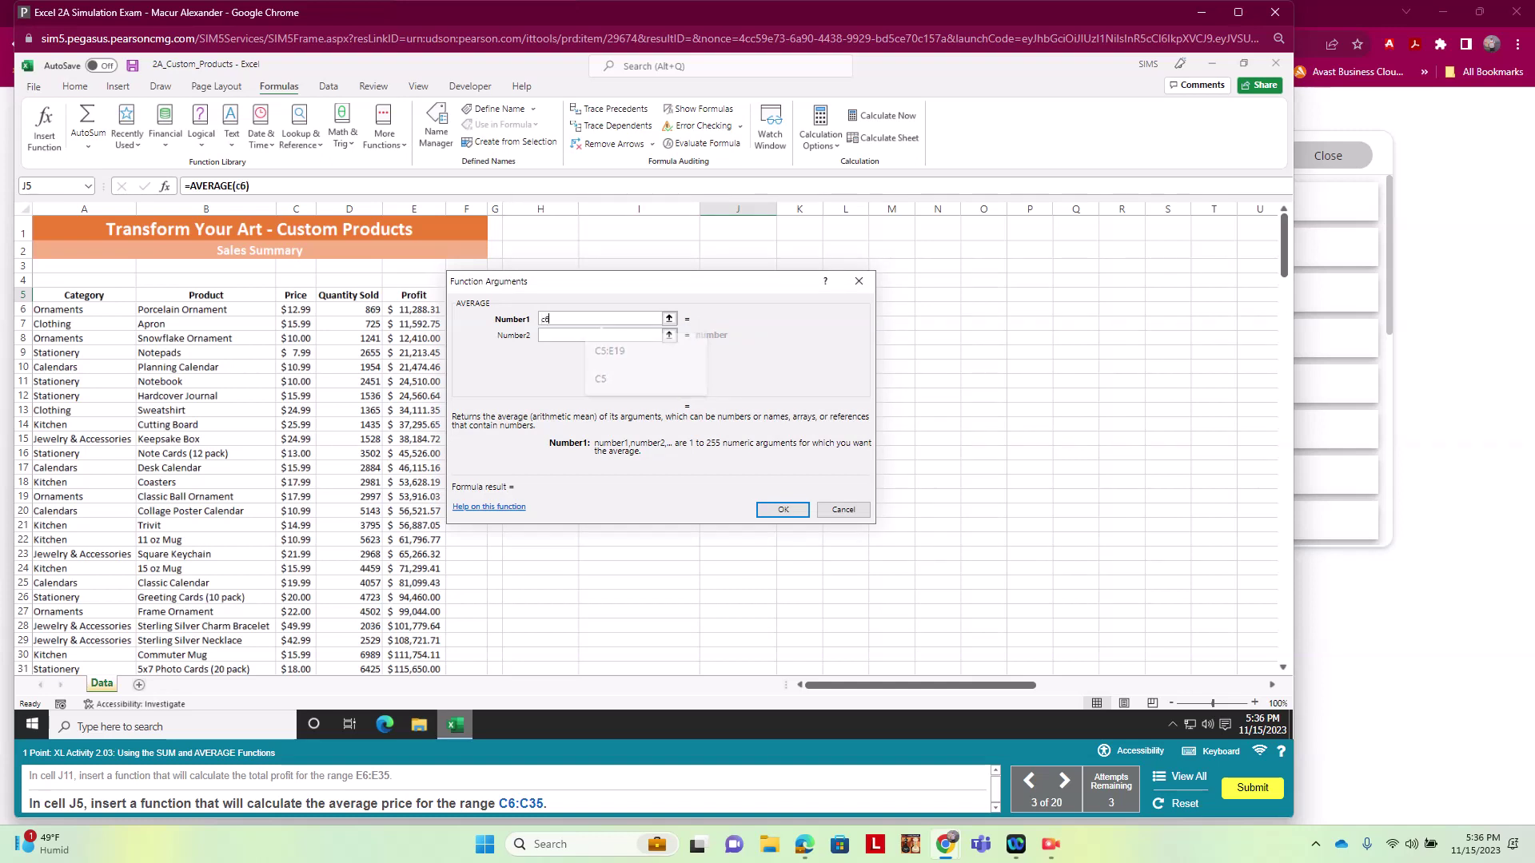
type(":c35")
key("Return")
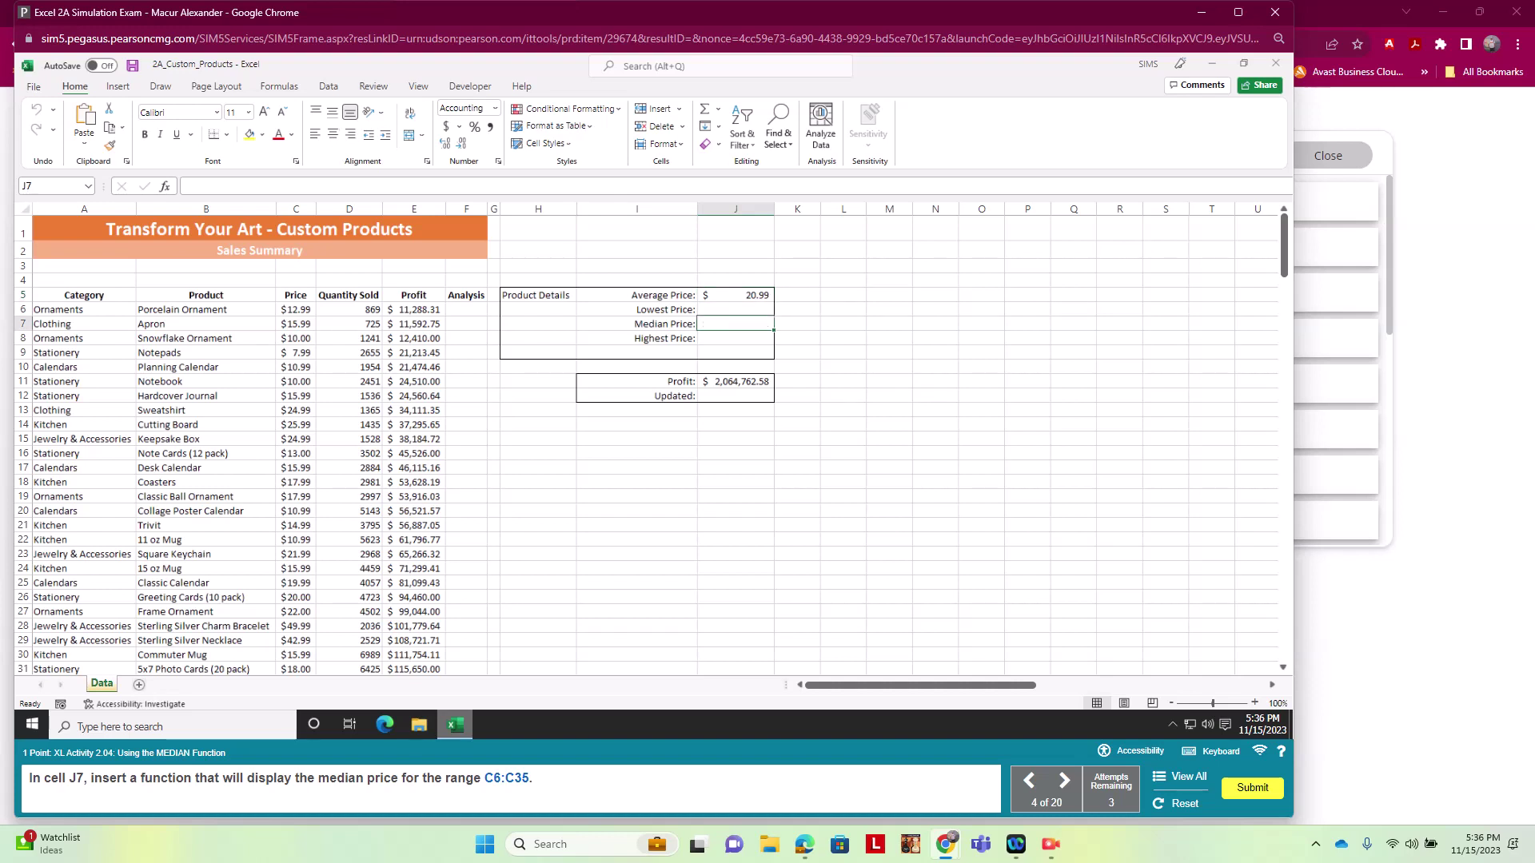
Insert a MEDIAN function in cell J7 that calculates the median price for the range C6:C35.
left_click(279, 87)
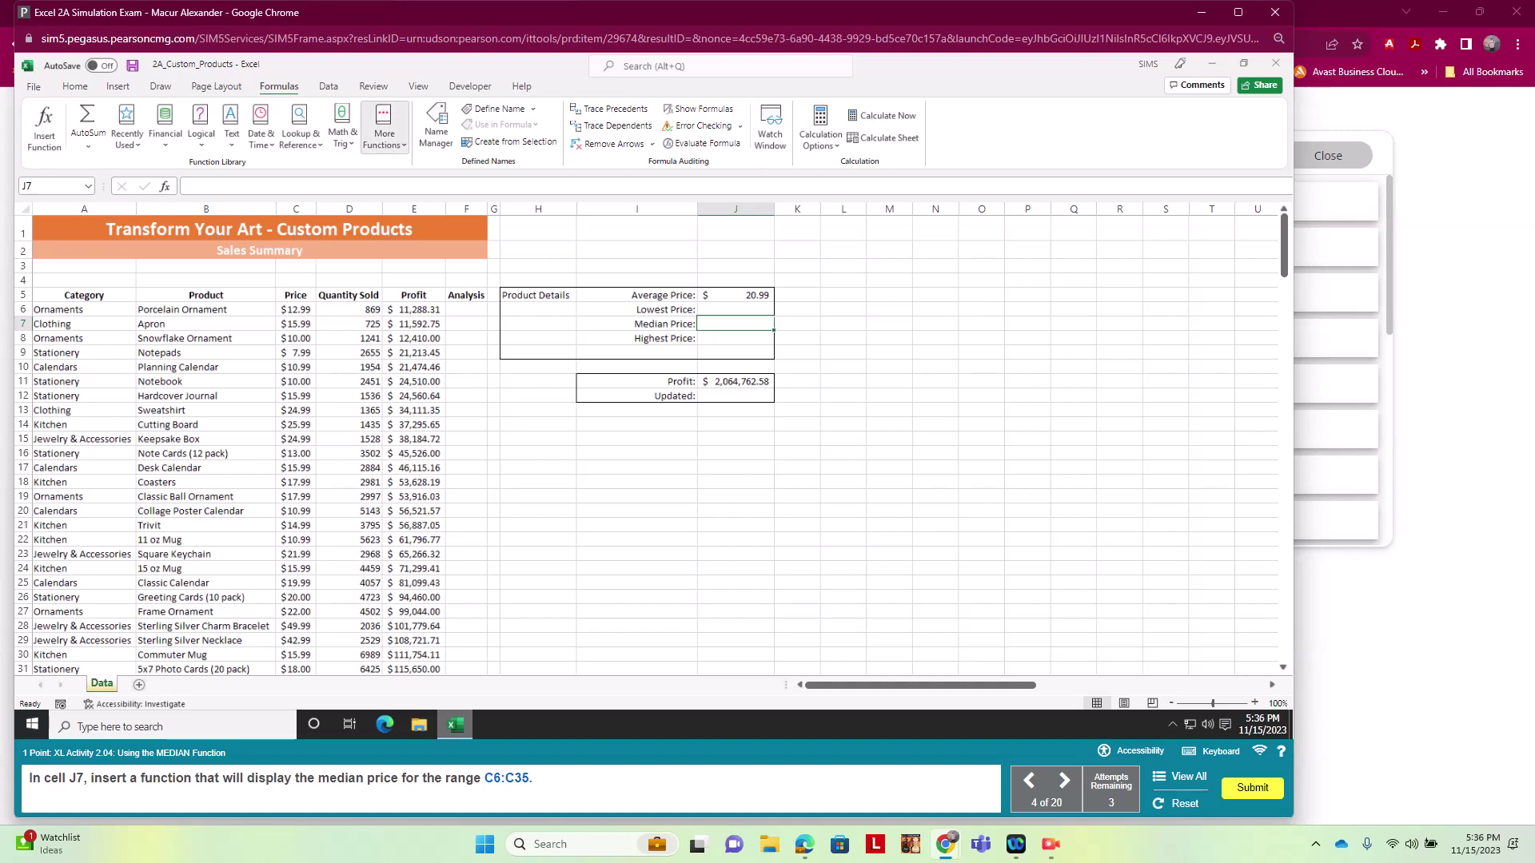
left_click(384, 132)
mouse_move(398, 164)
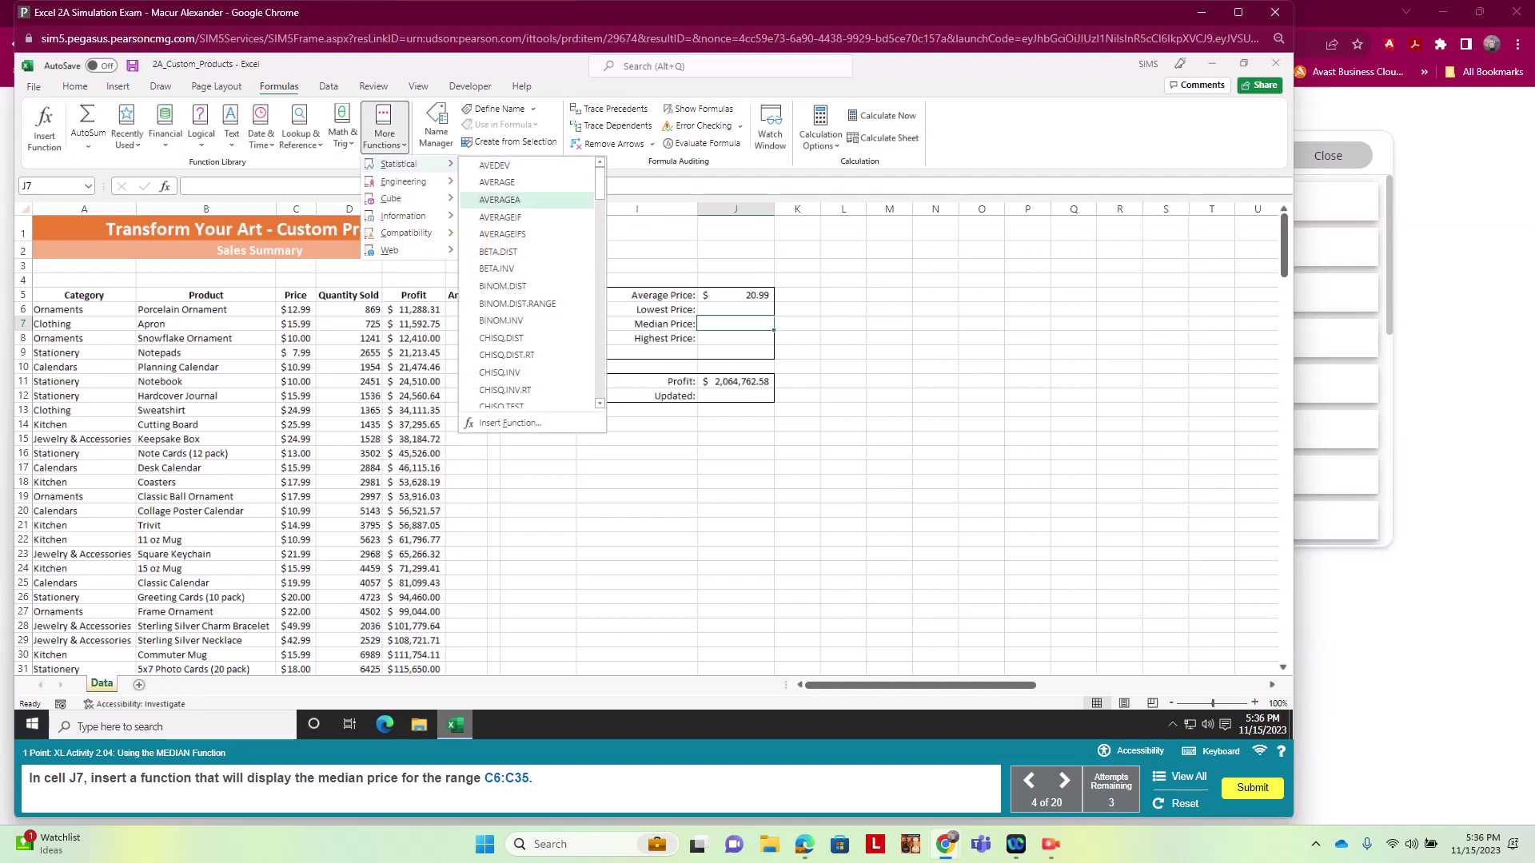
scroll(500, 212, "down", 15)
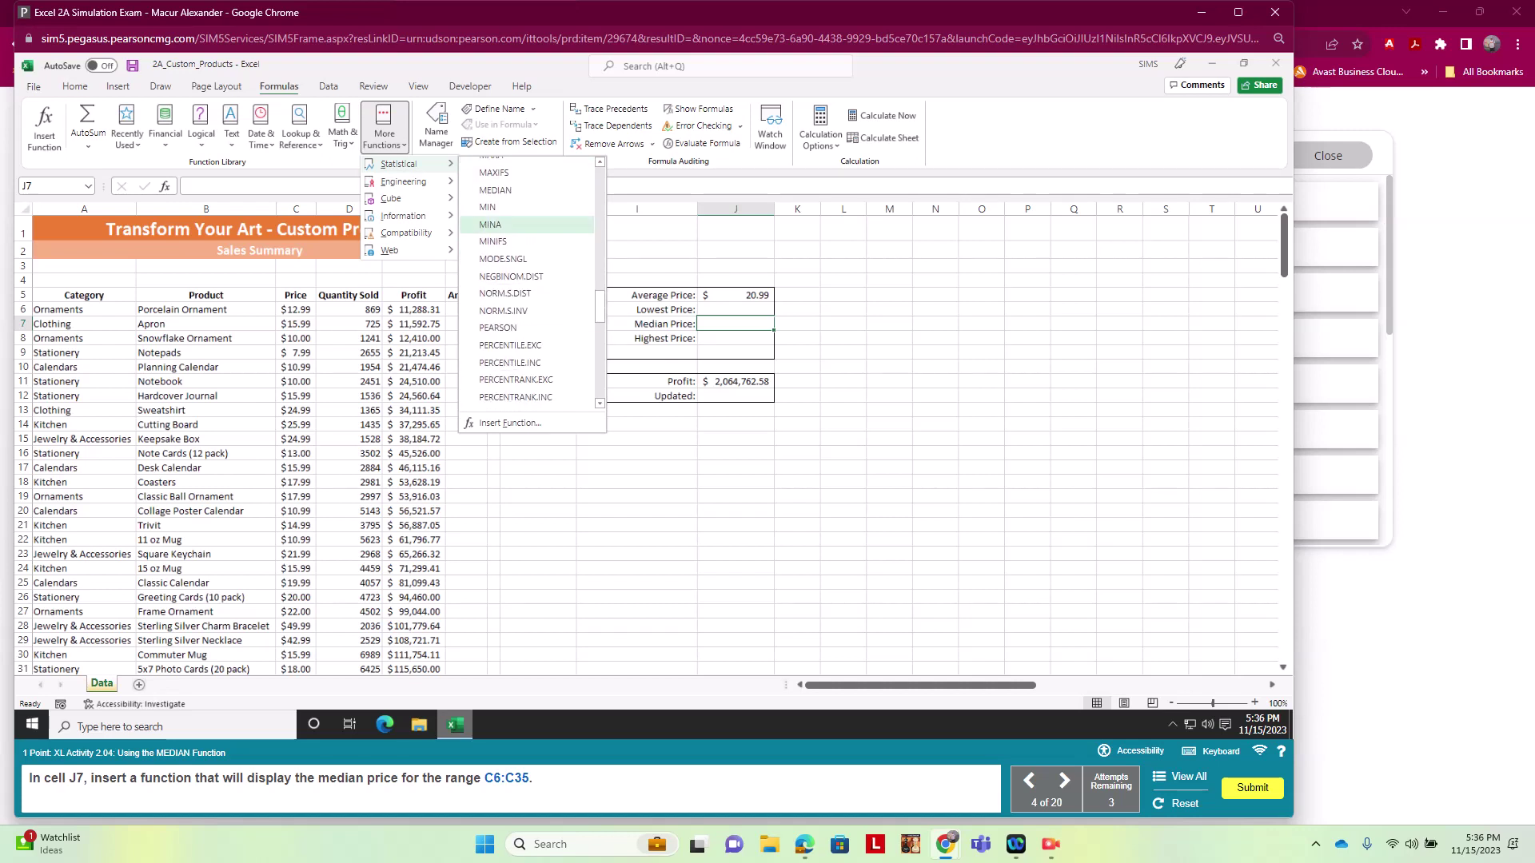
left_click(495, 190)
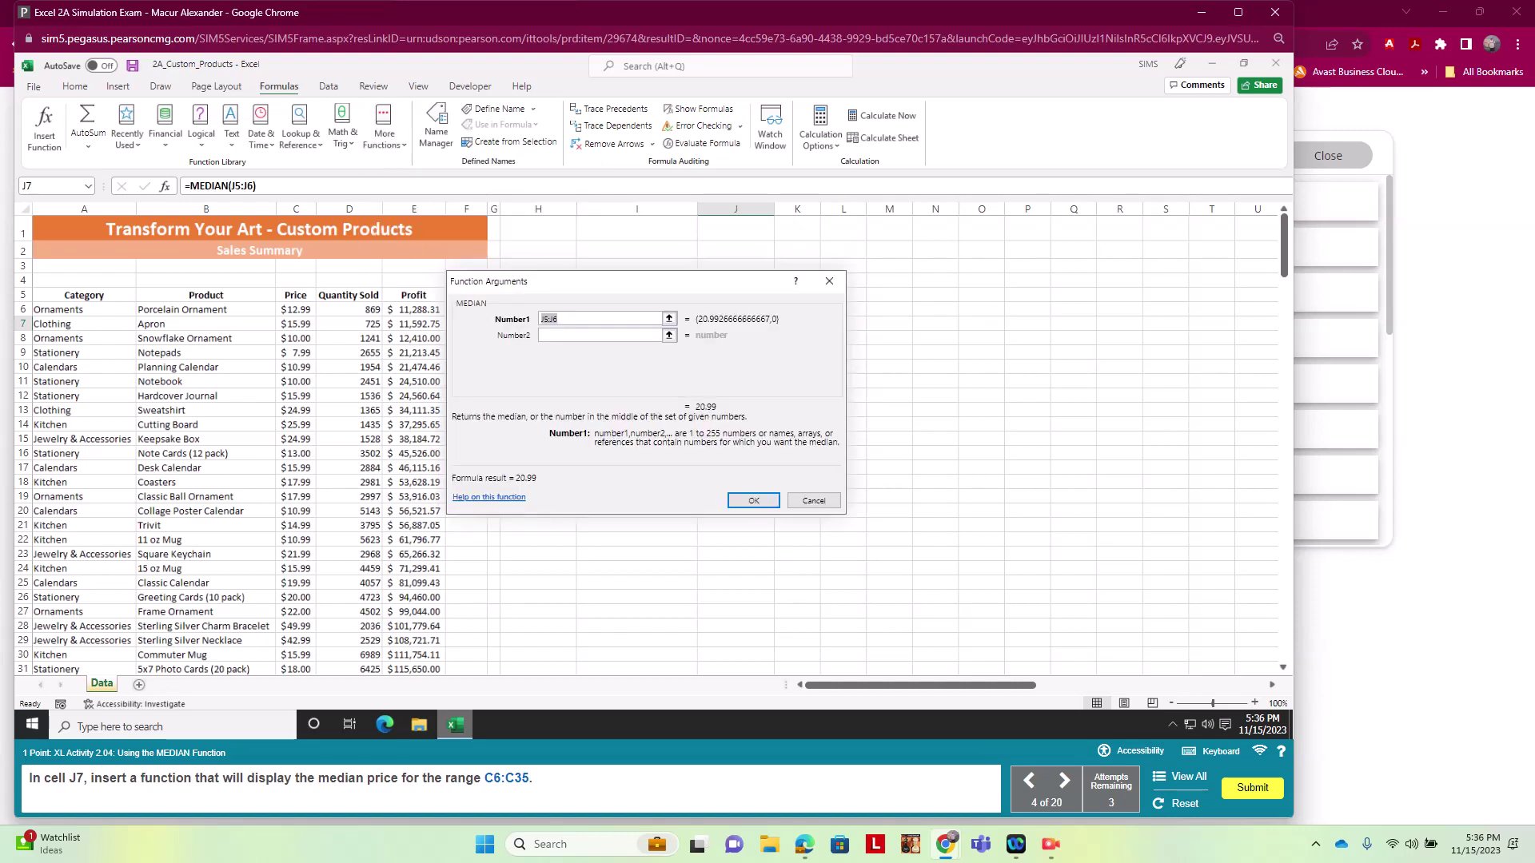
type("c6:c35")
key("Return")
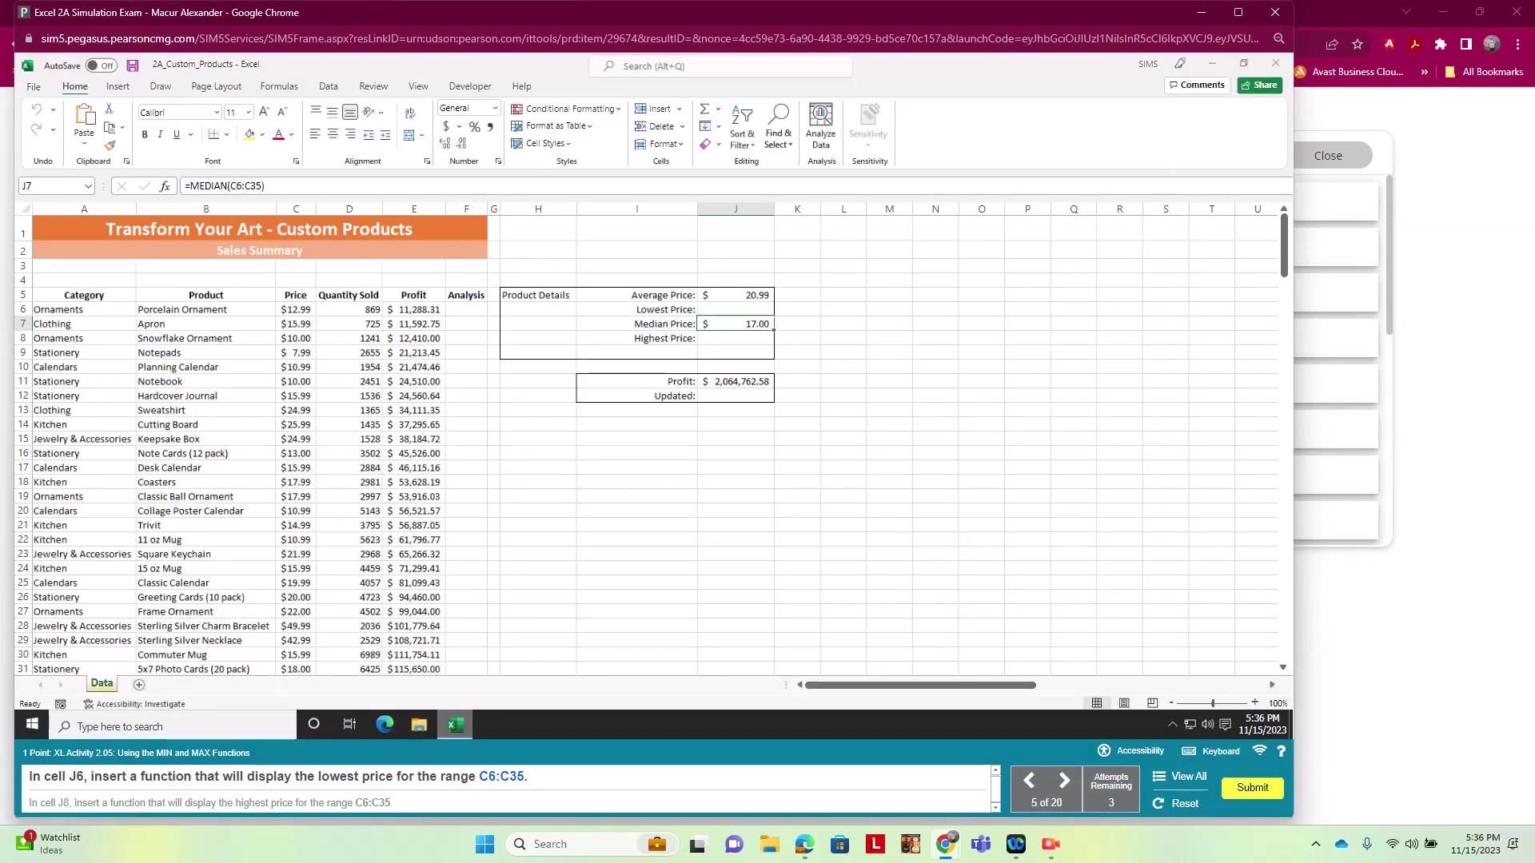
Insert a MIN function in cell J6 that returns the lowest price for the range C6:C35.
left_click(735, 309)
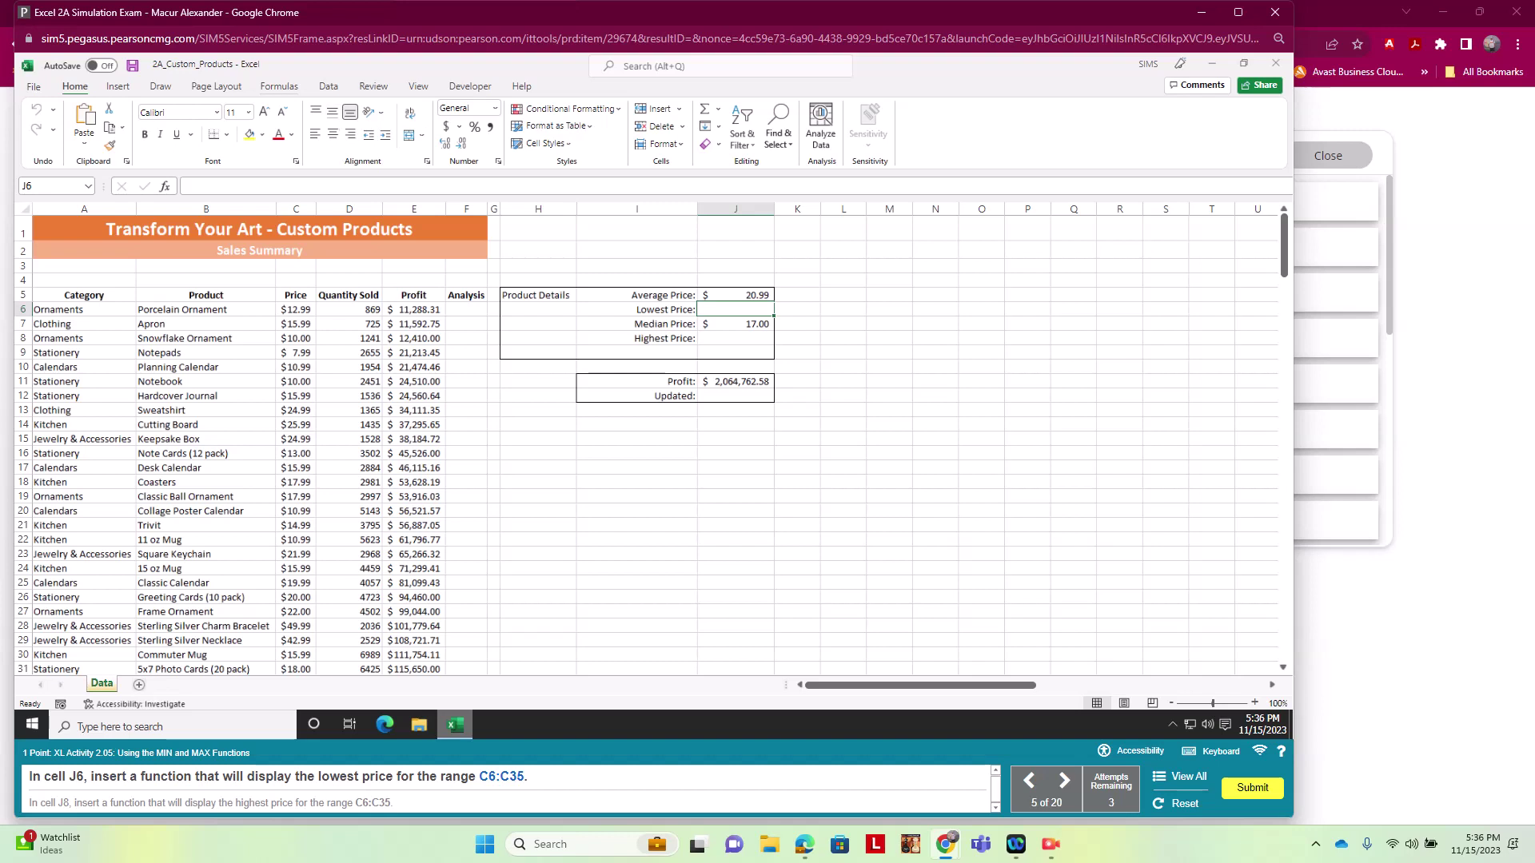
left_click(279, 86)
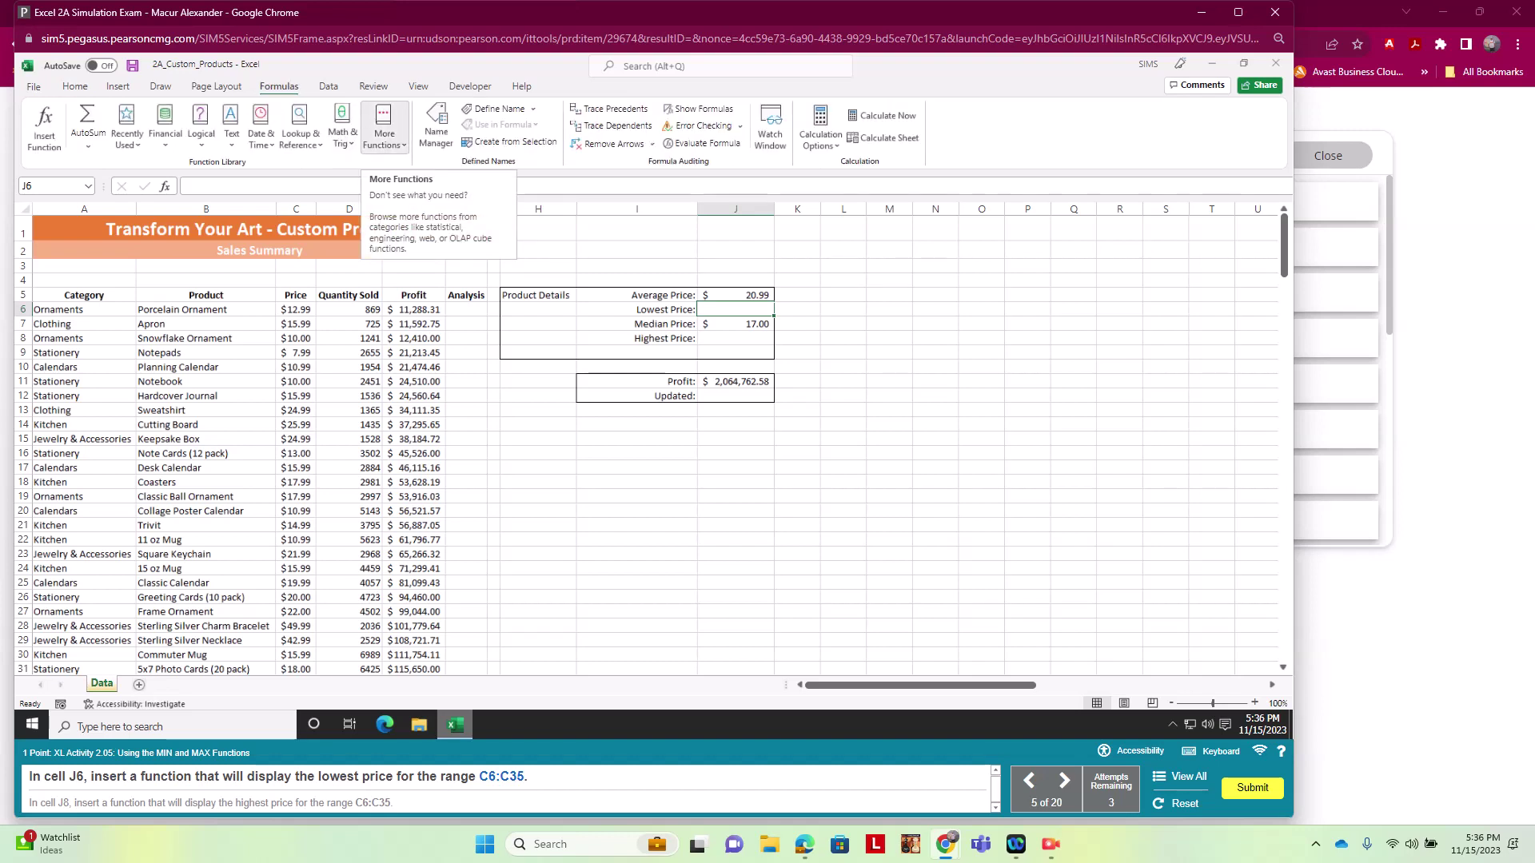
left_click(384, 128)
mouse_move(399, 164)
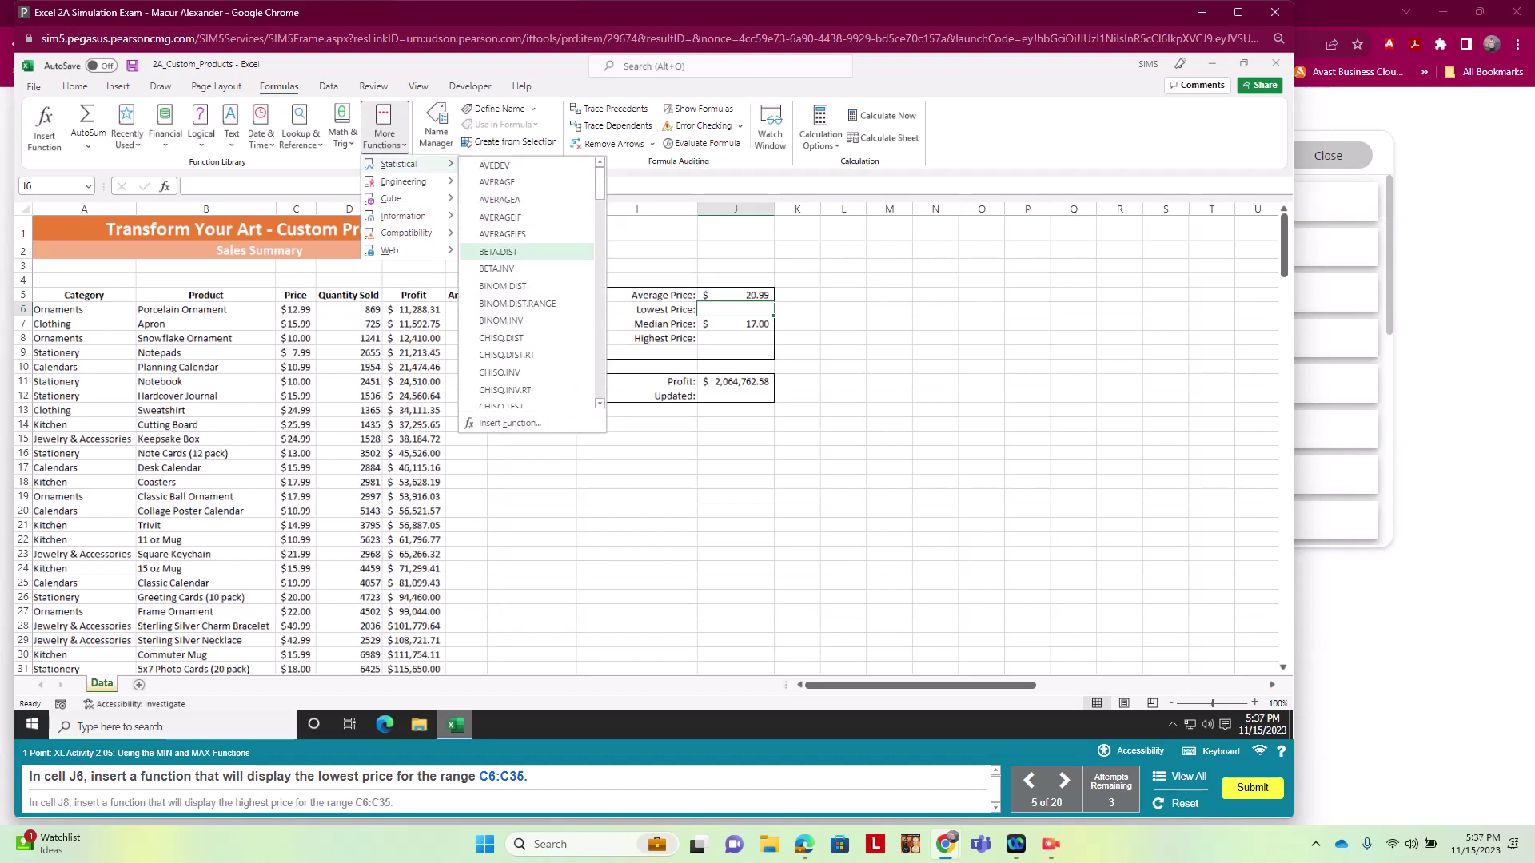
scroll(519, 308, "down", 15)
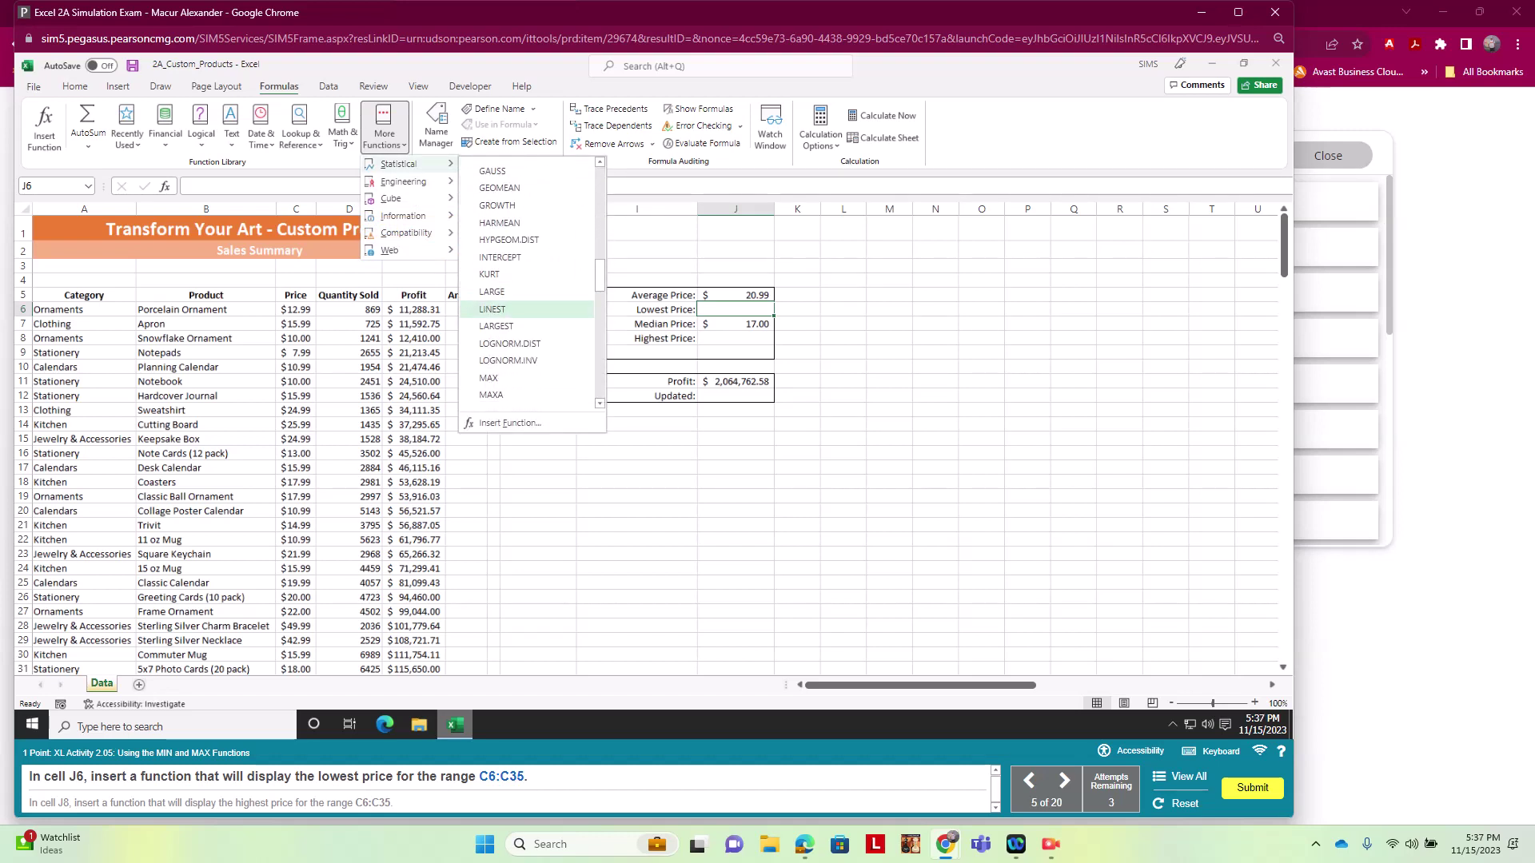
scroll(520, 311, "down", 3)
left_click(488, 287)
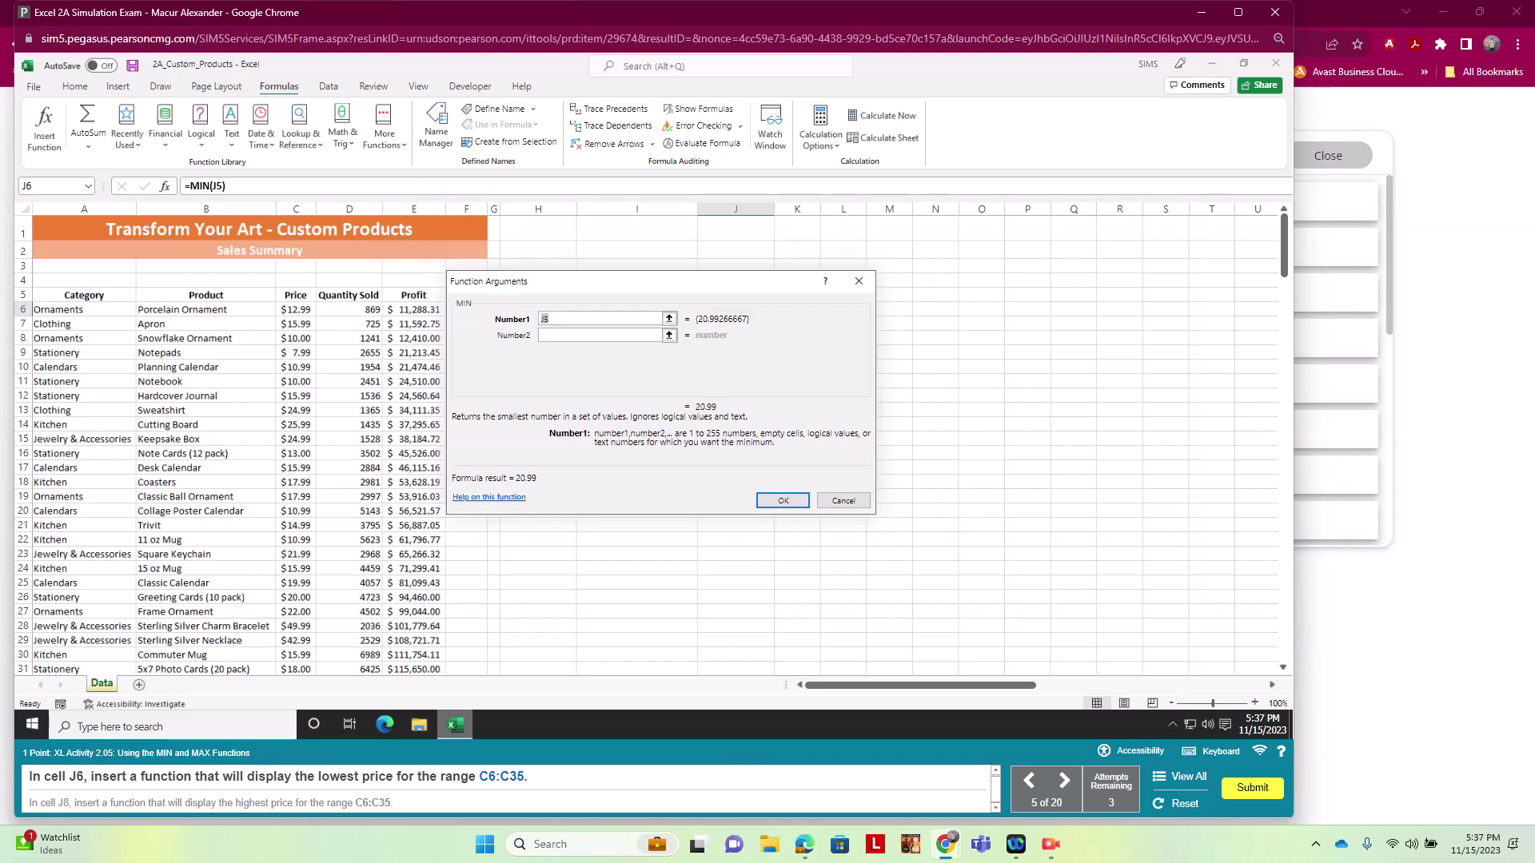
type("c")
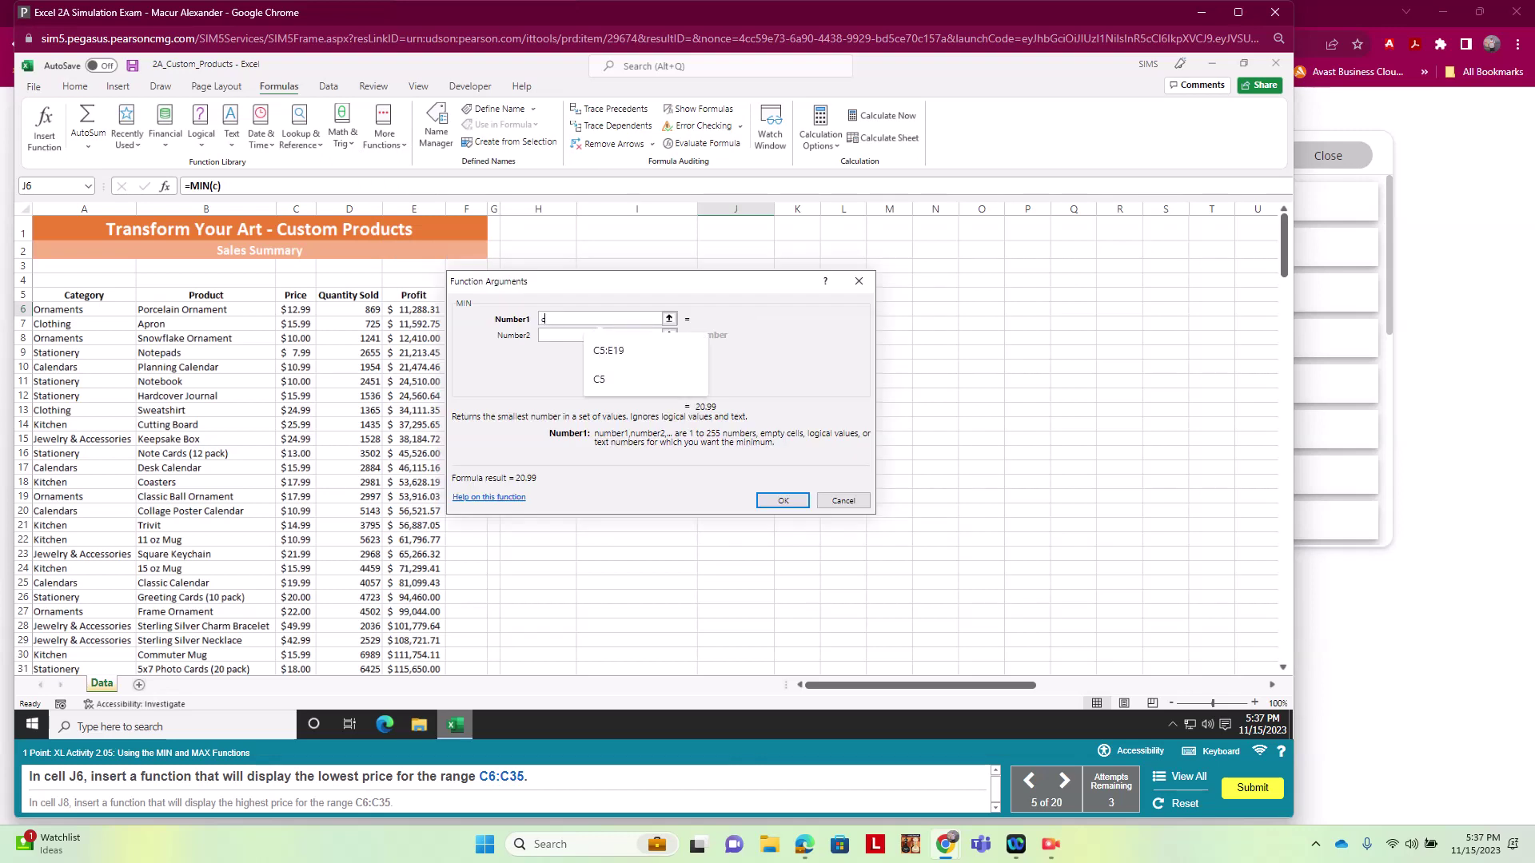
type("6:c3")
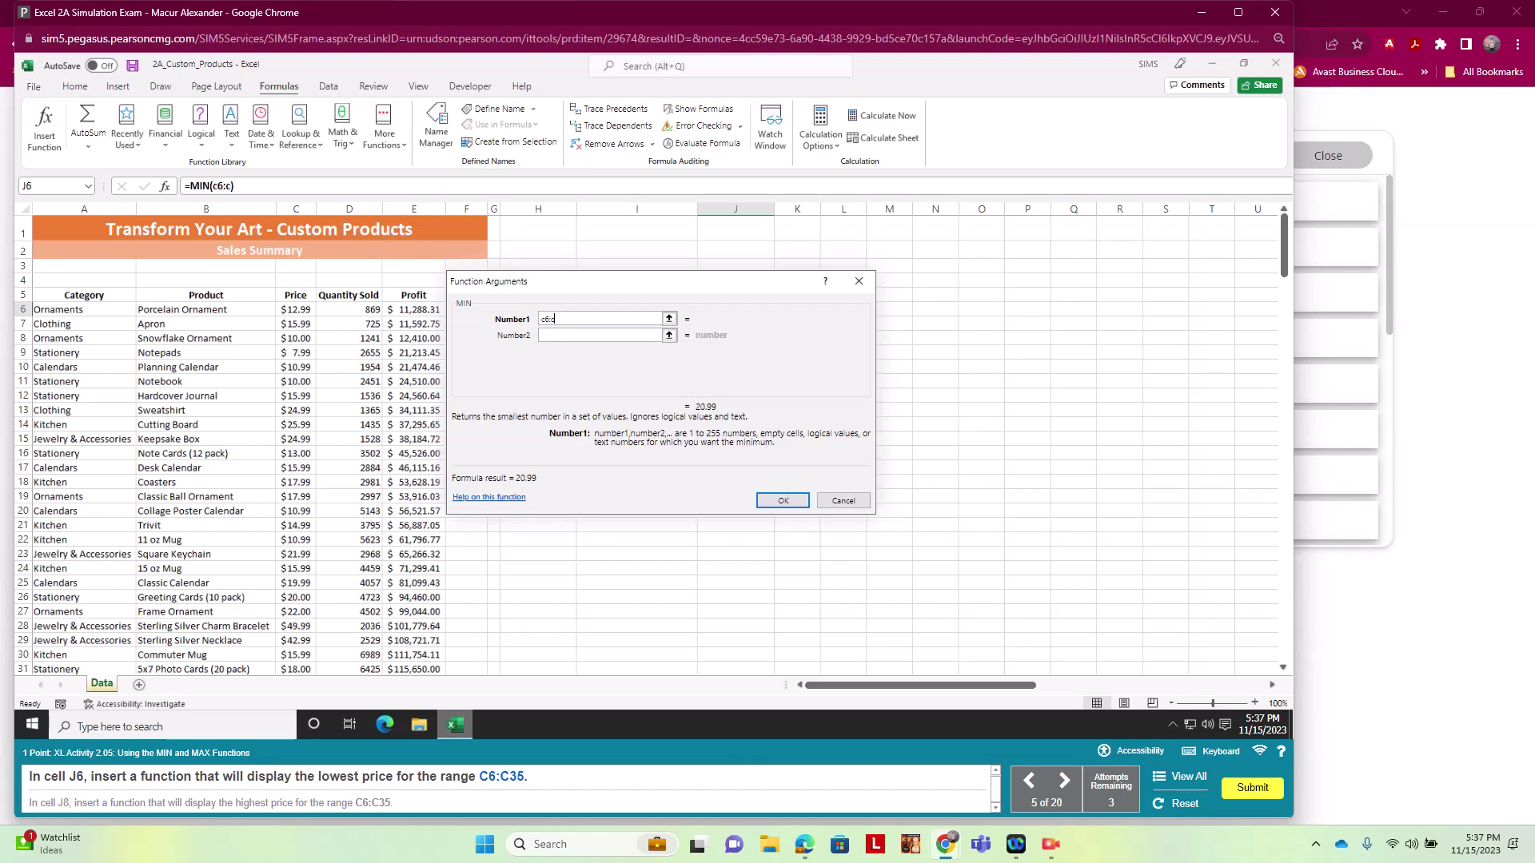
type("5")
key("Return")
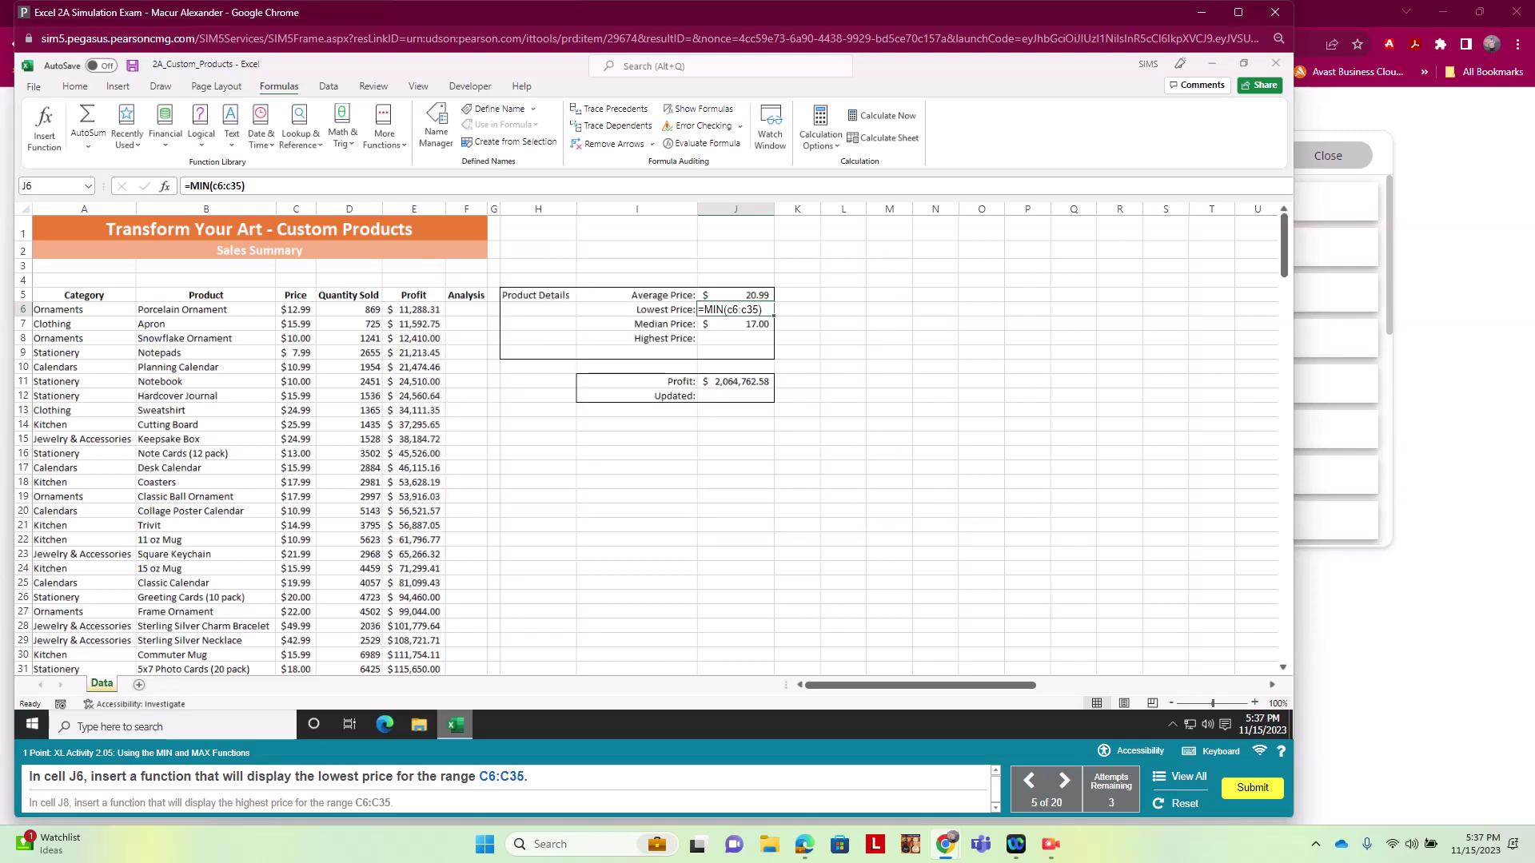
Insert a MAX function in cell J8 that returns the highest price for the range C6:C35.
left_click(735, 338)
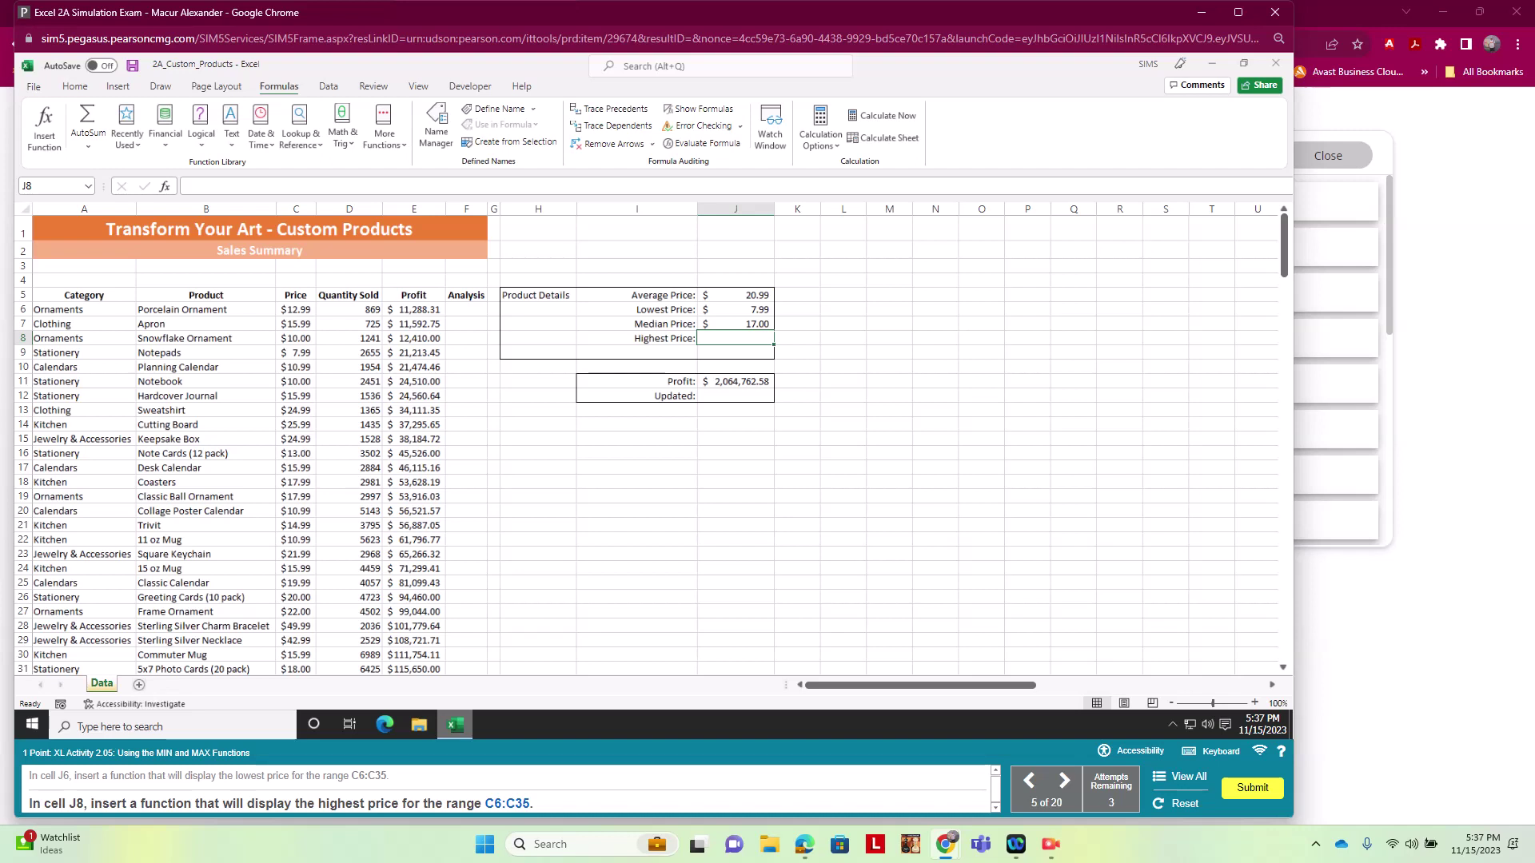
left_click(383, 132)
mouse_move(408, 164)
left_click(493, 212)
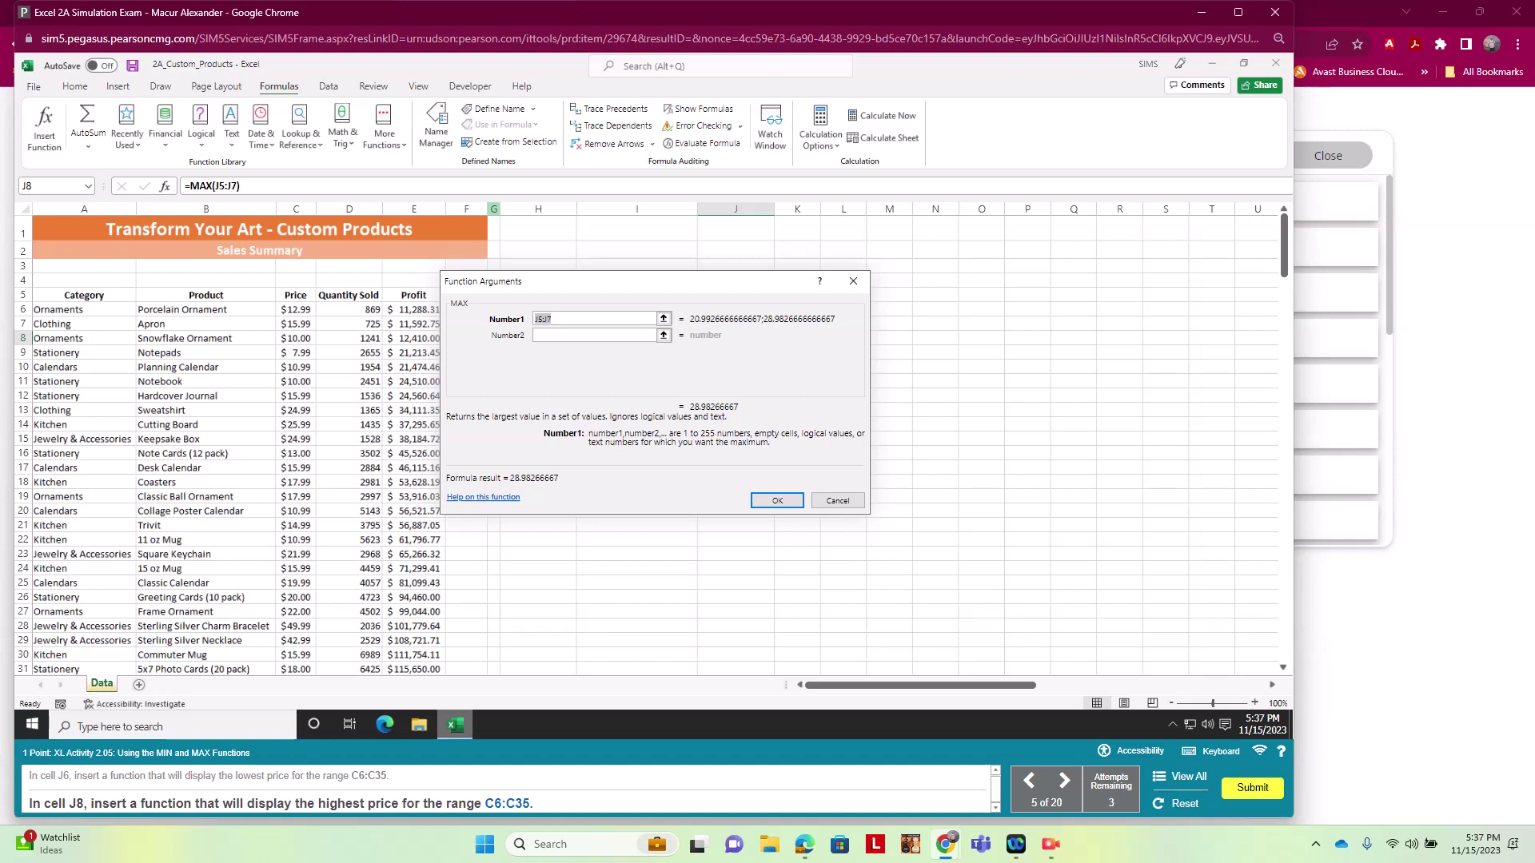
type("c6:")
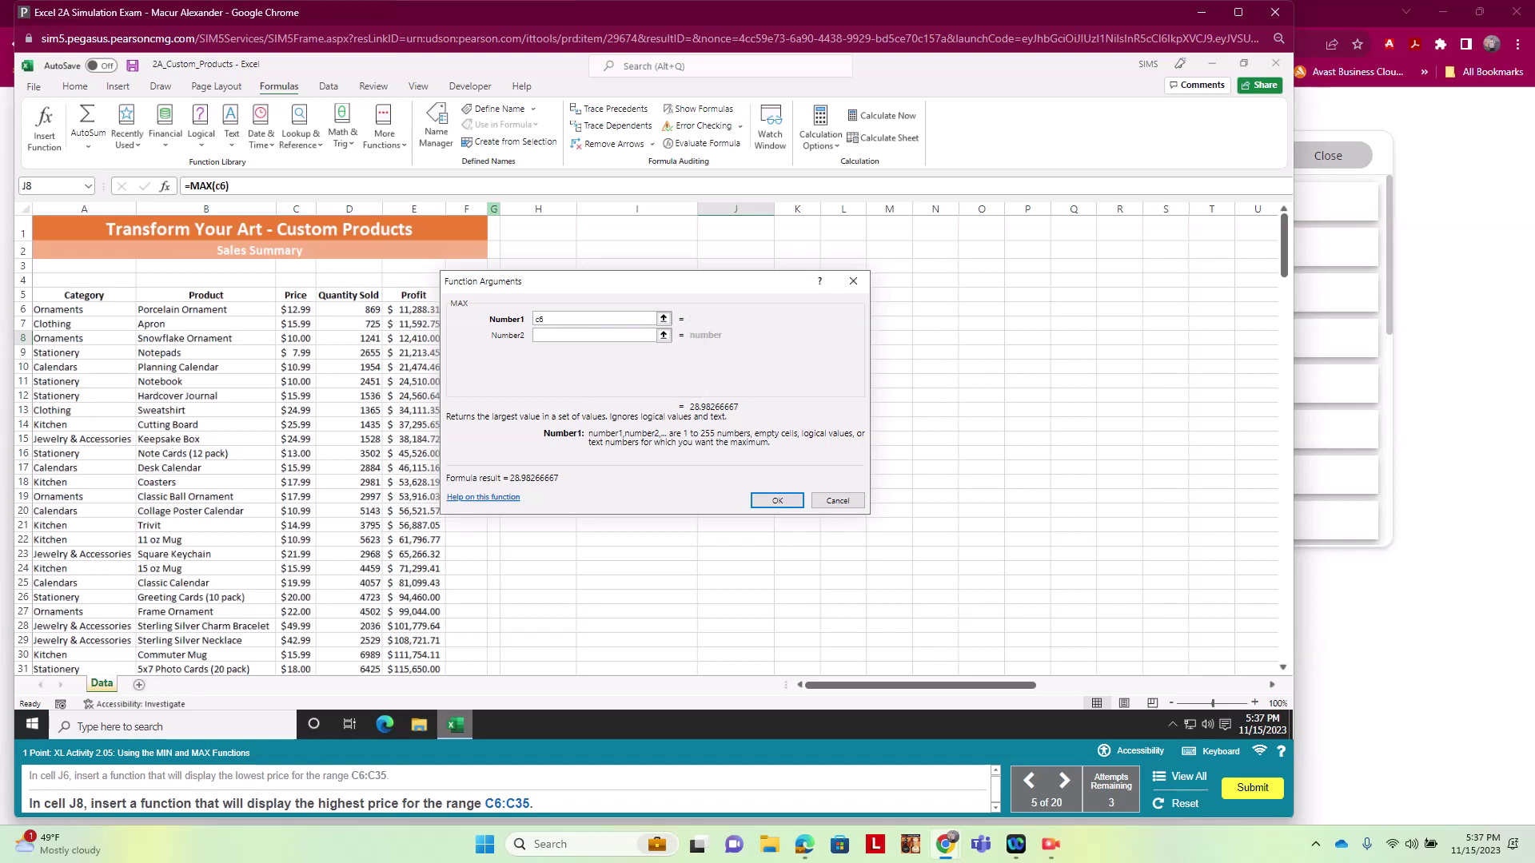
type("c35")
key("Return")
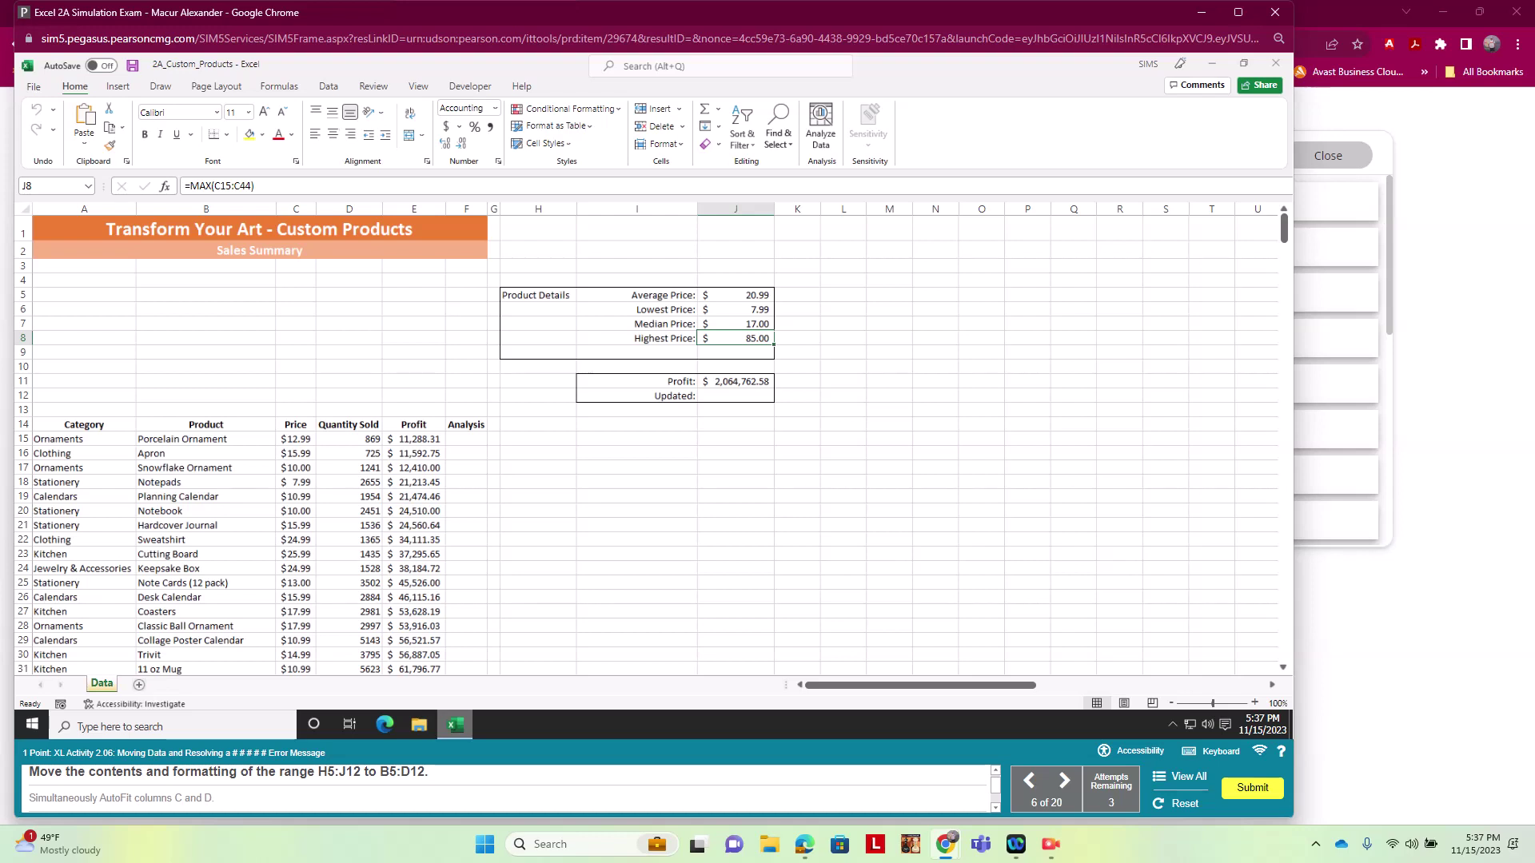
Move the contents and formatting of the range H5:J12 to B5:D12.
left_click(537, 294)
left_click_drag(538, 295, 735, 396)
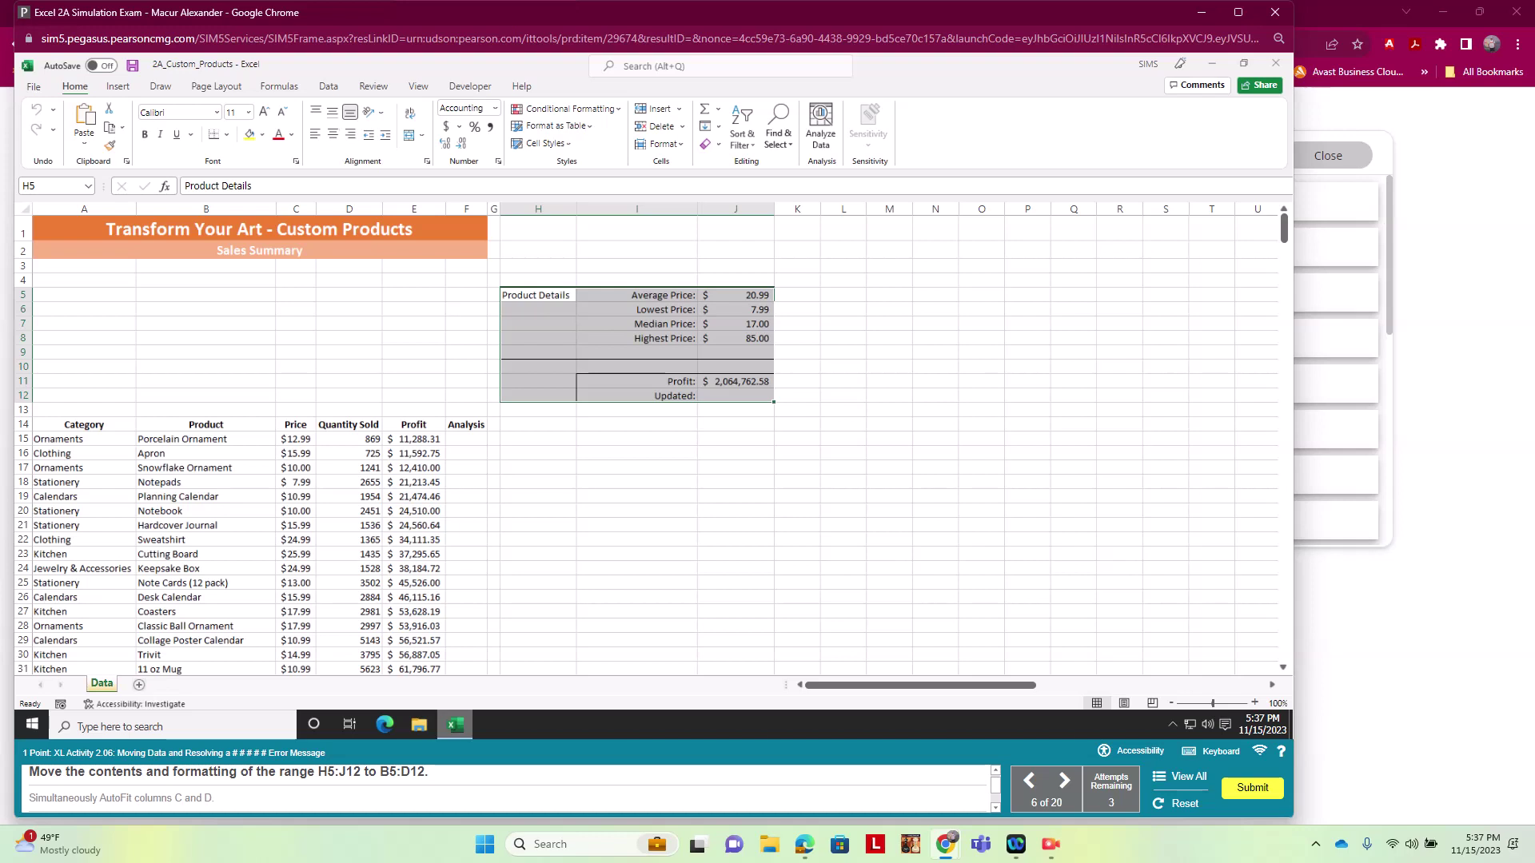
left_click_drag(775, 292, 383, 292)
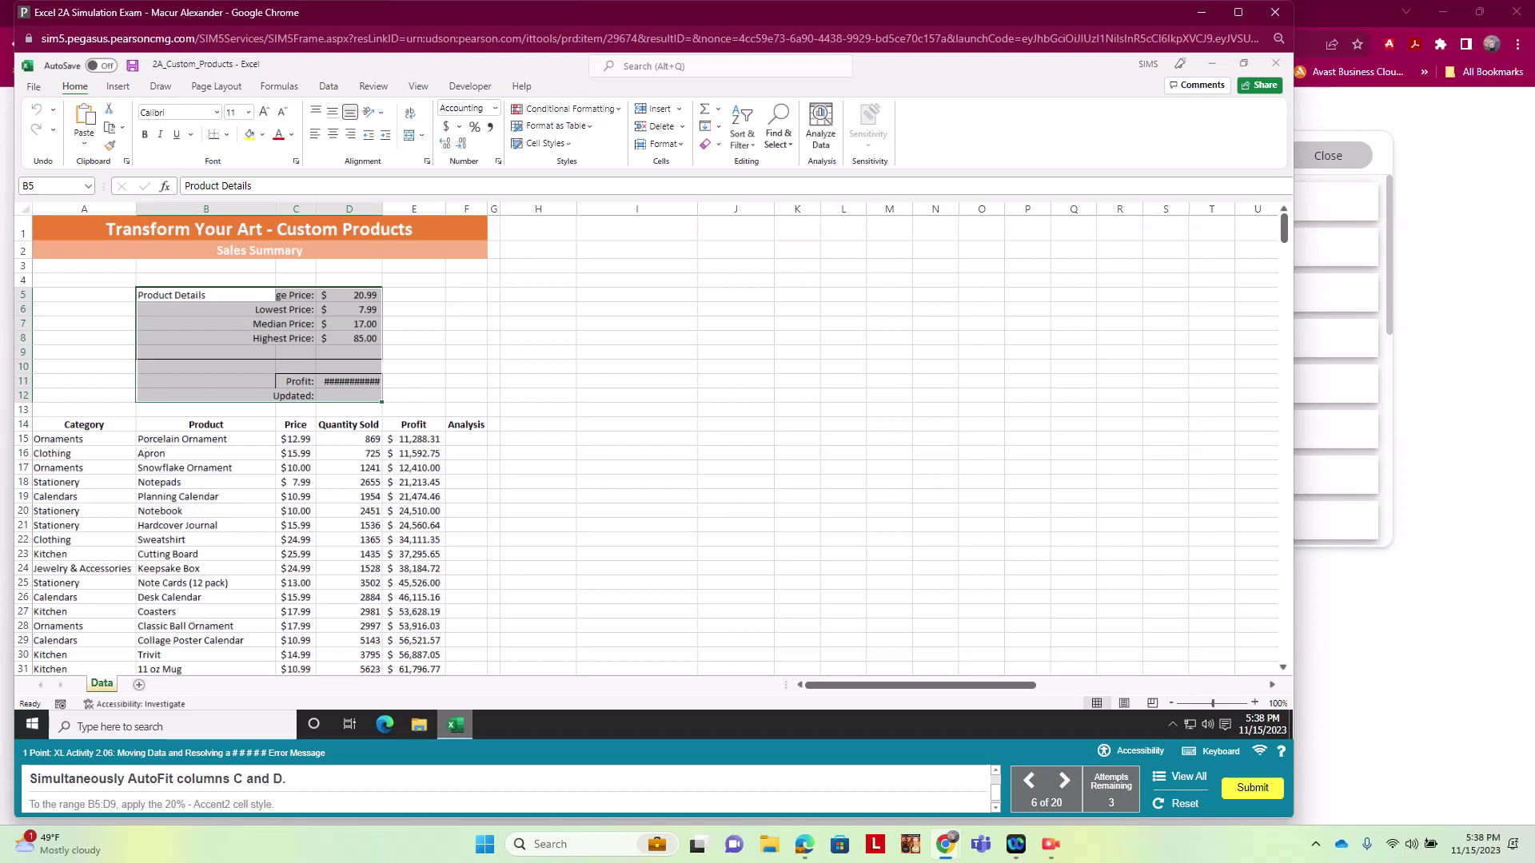
AutoFit the widths of columns C and D simultaneously.
left_click_drag(296, 208, 350, 209)
left_click(660, 144)
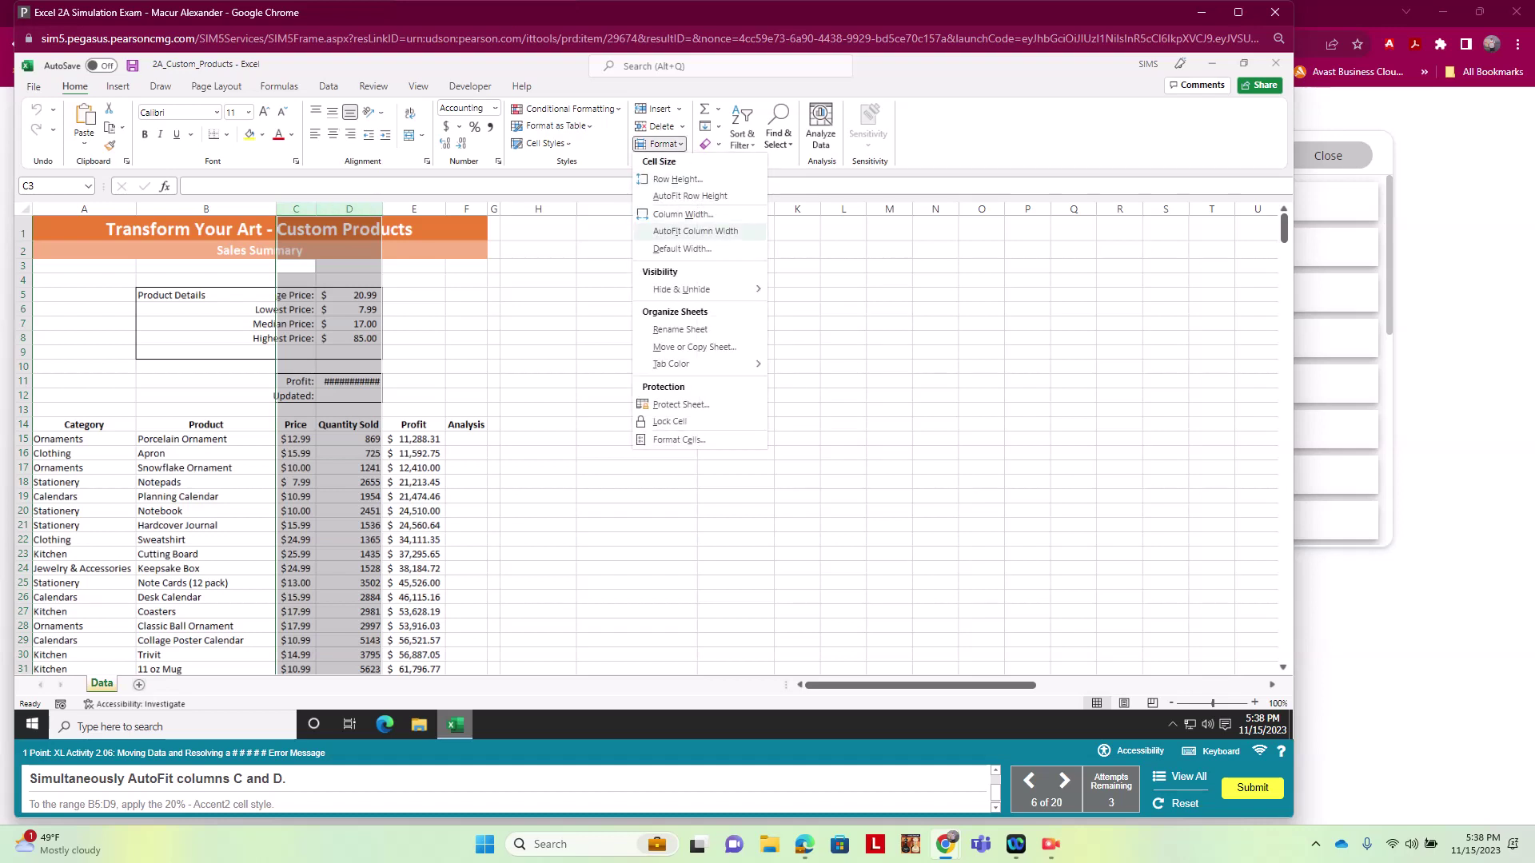
left_click(695, 231)
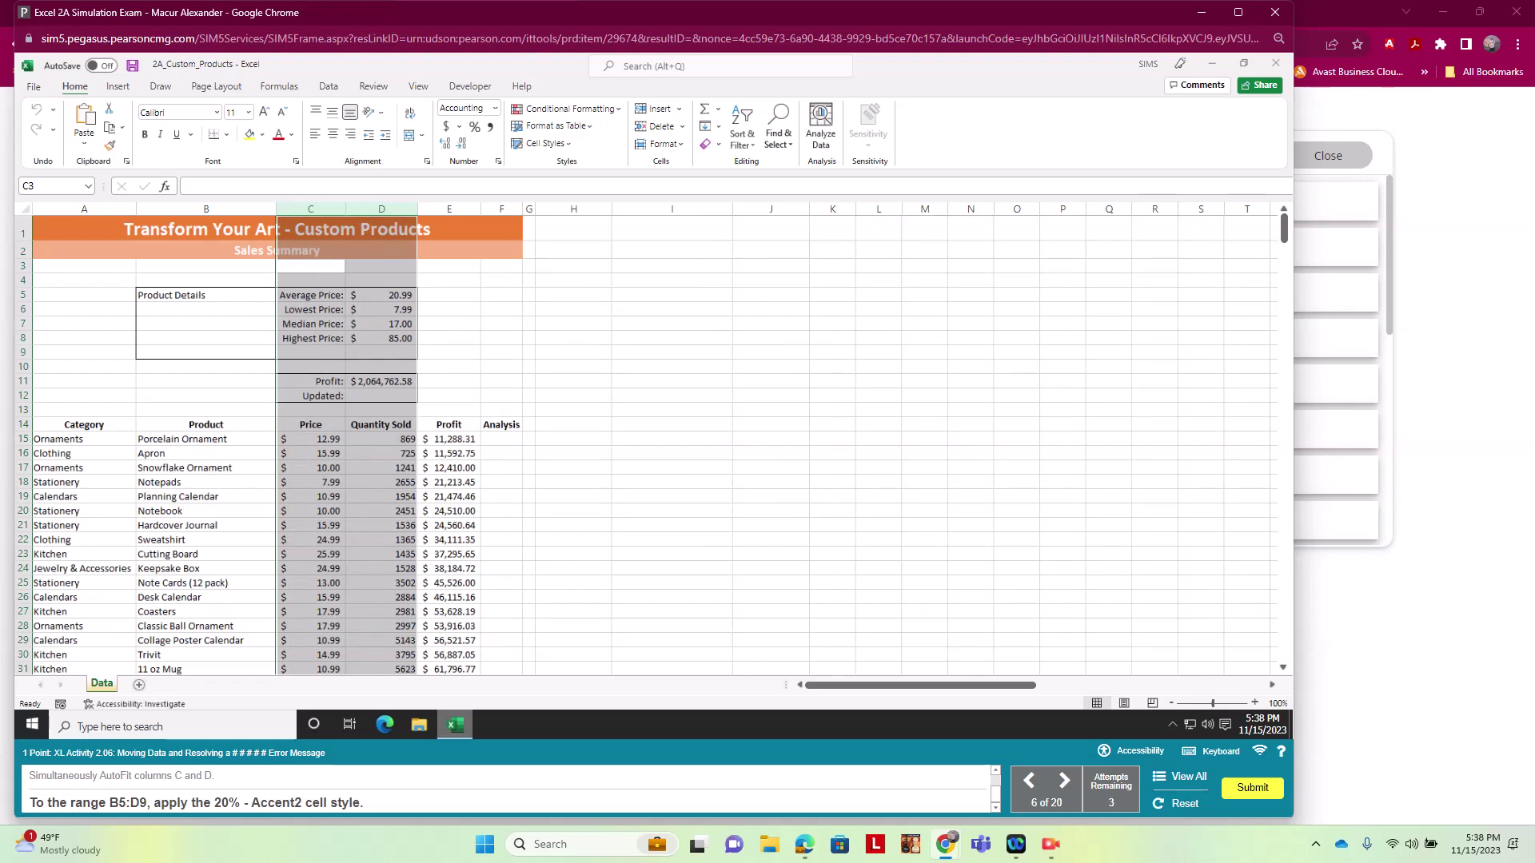
Try to apply the 20% - Accent2 cell style to the range B5:D12.
left_click_drag(205, 295, 381, 396)
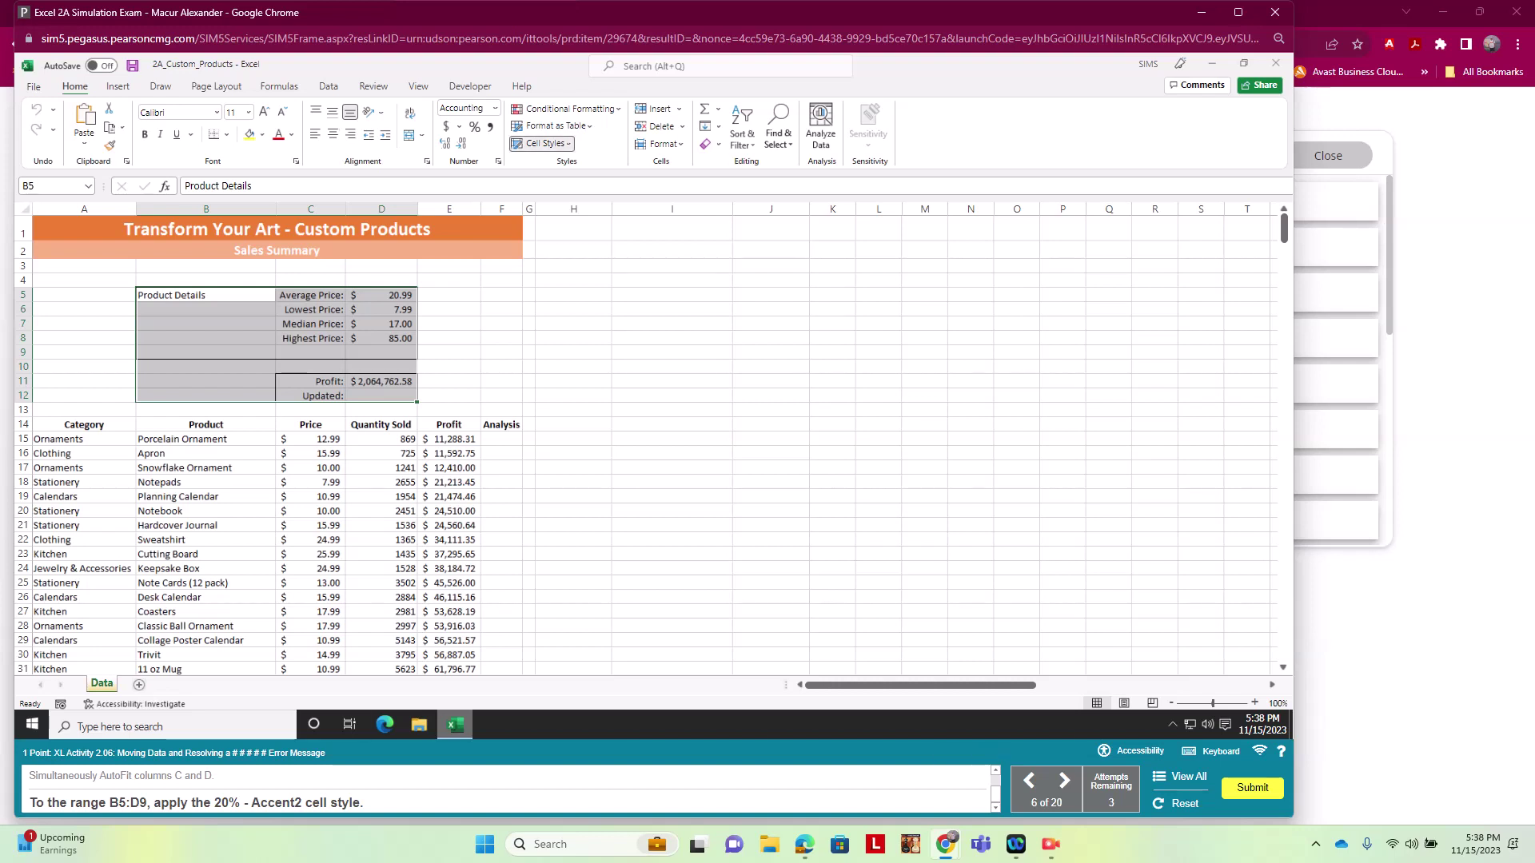
left_click(544, 143)
scroll(629, 224, "down", 3)
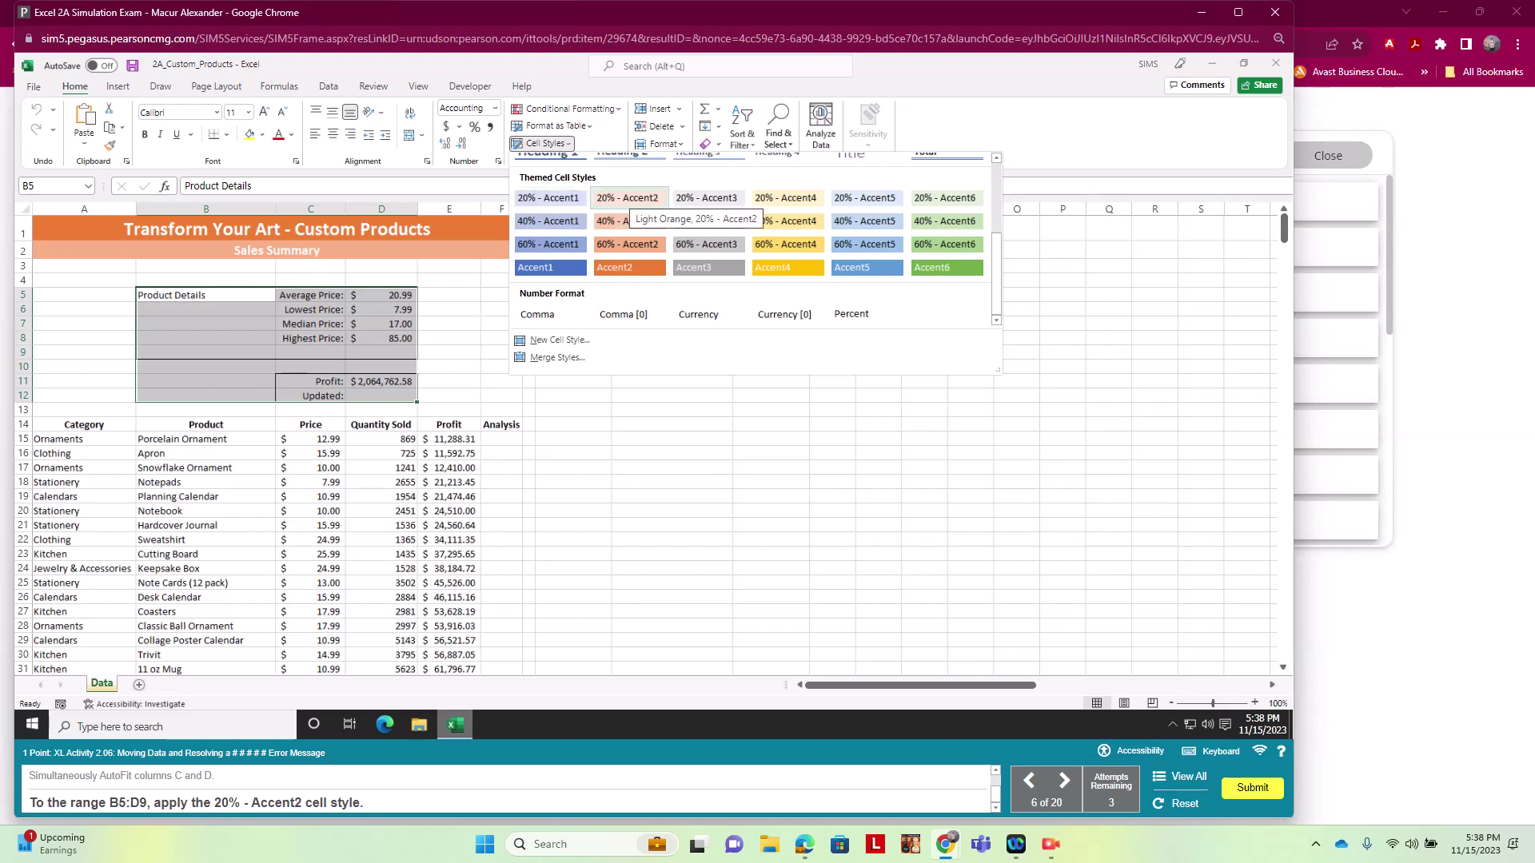
left_click(628, 199)
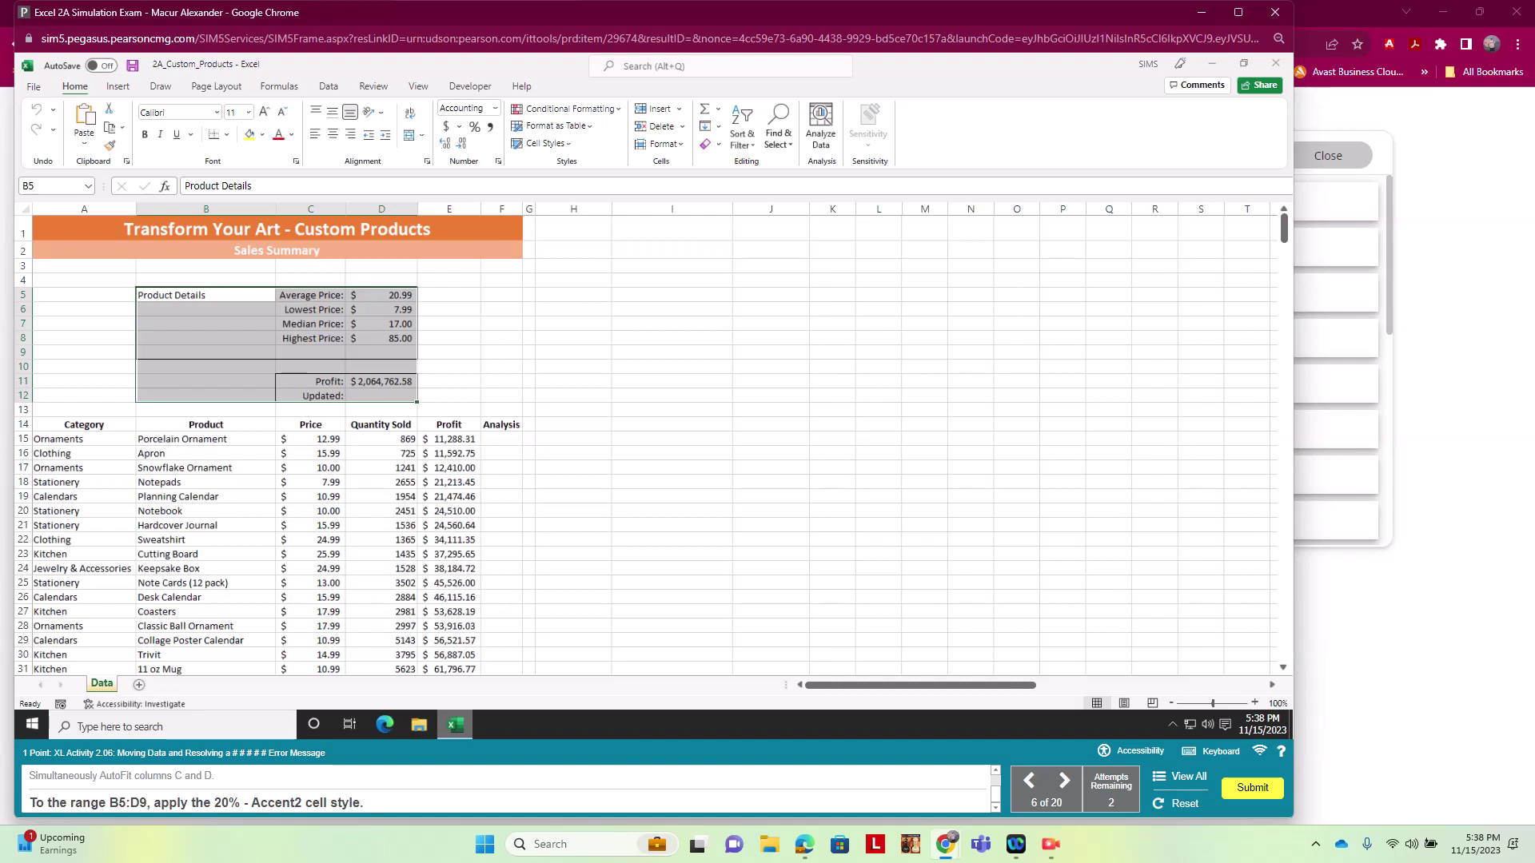
left_click(448, 382)
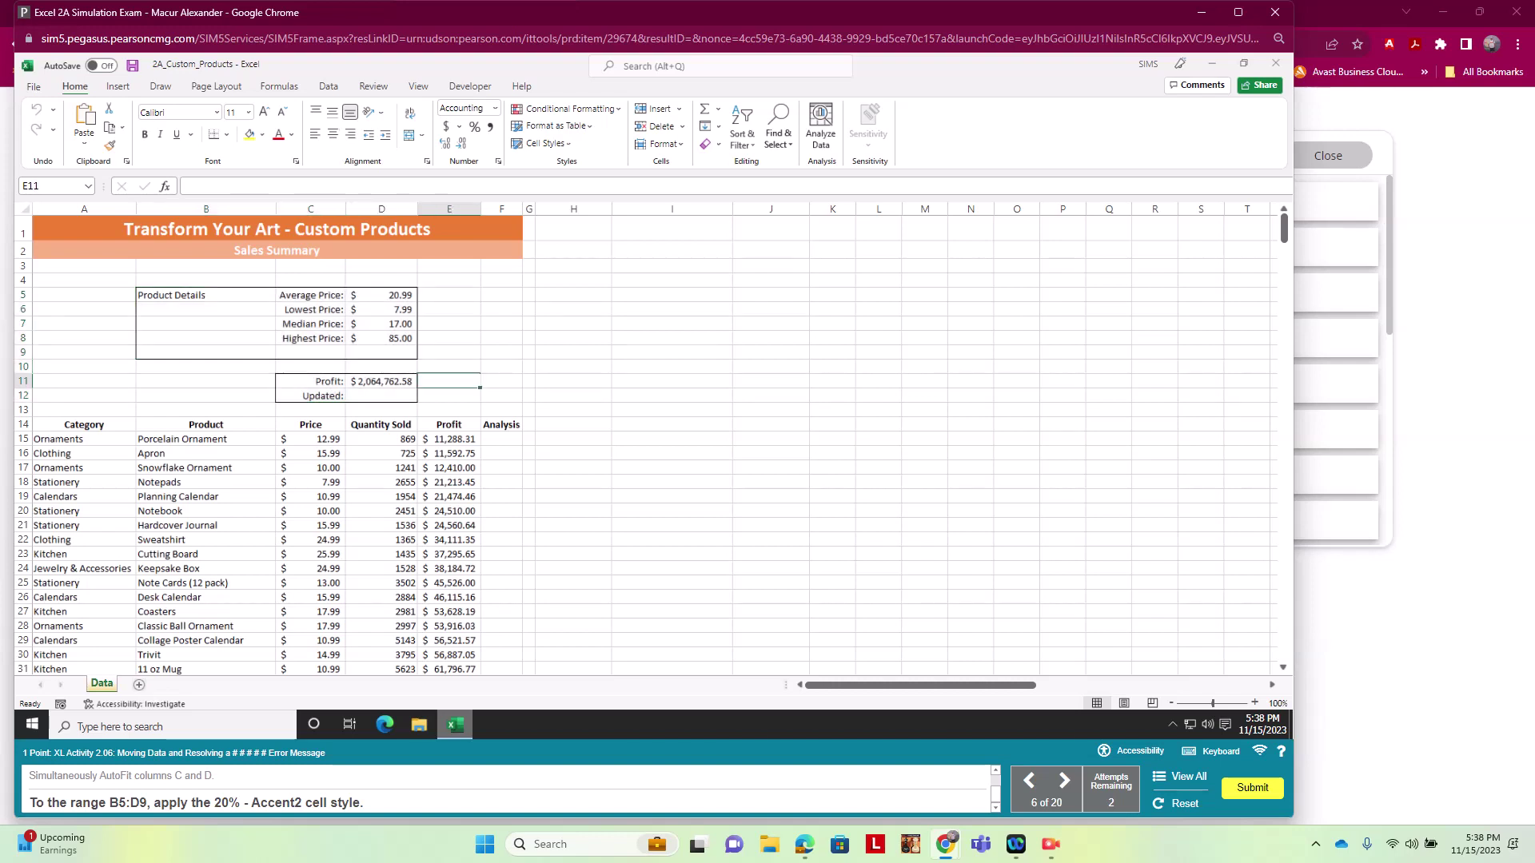
Apply the 20% - Accent2 cell style to the product details range B5:D9.
left_click_drag(206, 295, 381, 353)
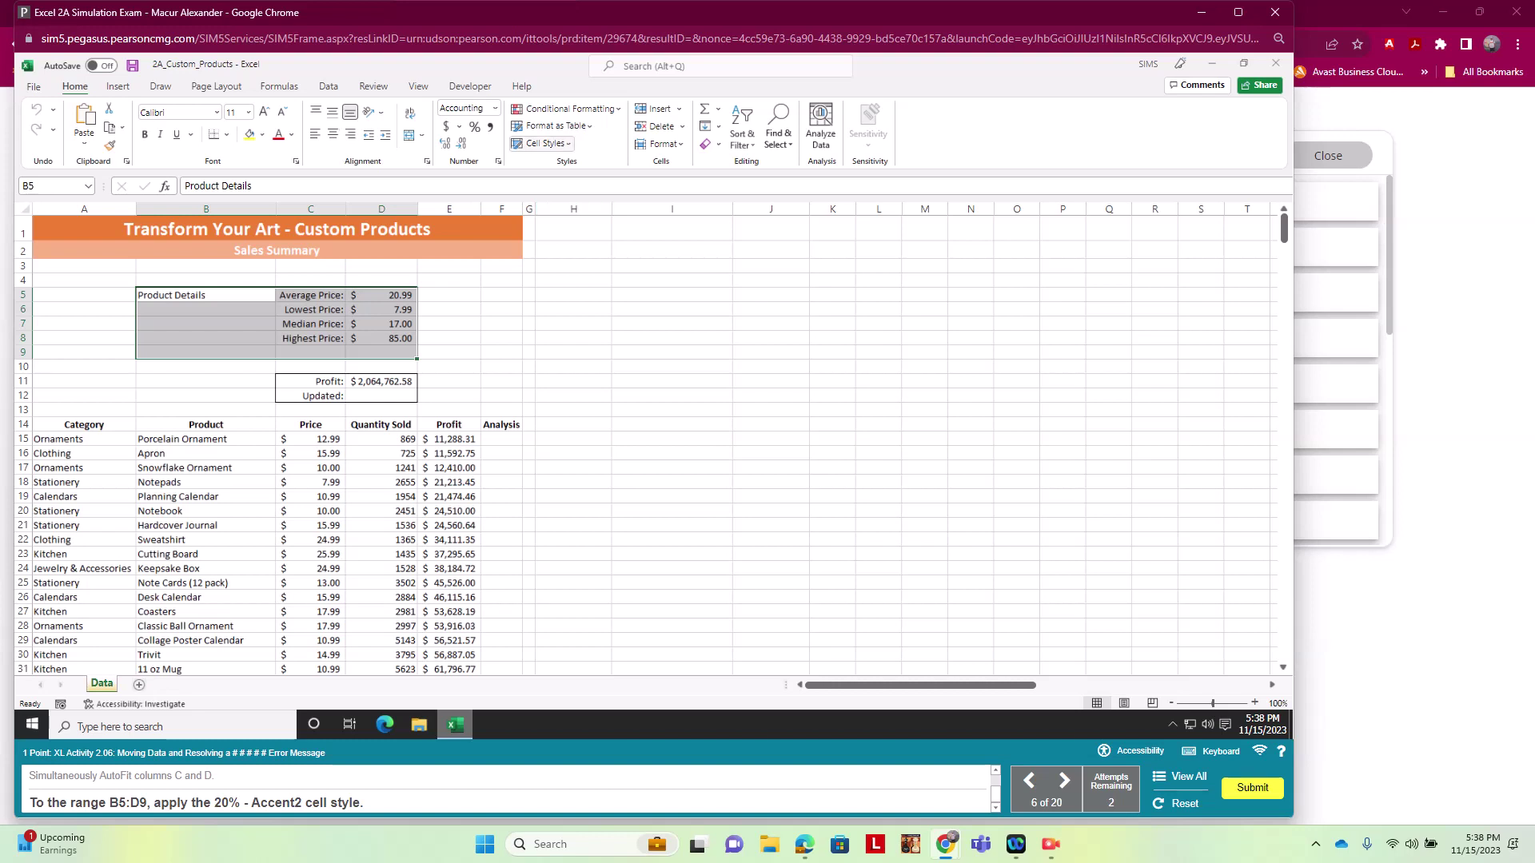
left_click(543, 143)
left_click(627, 197)
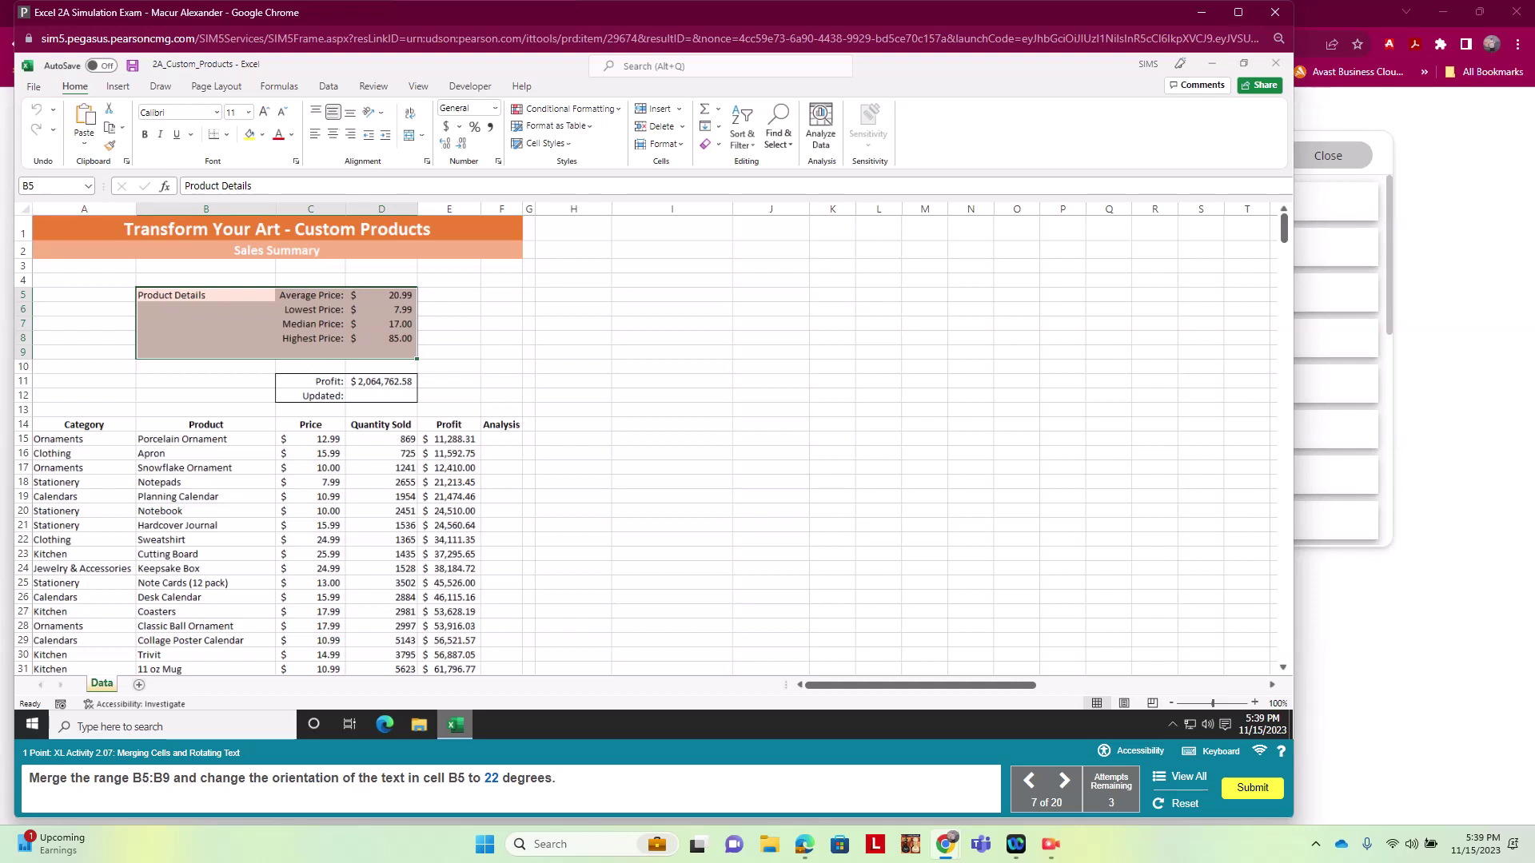
Merge the range B5:B9 containing the Product Details label into one cell.
left_click(205, 295)
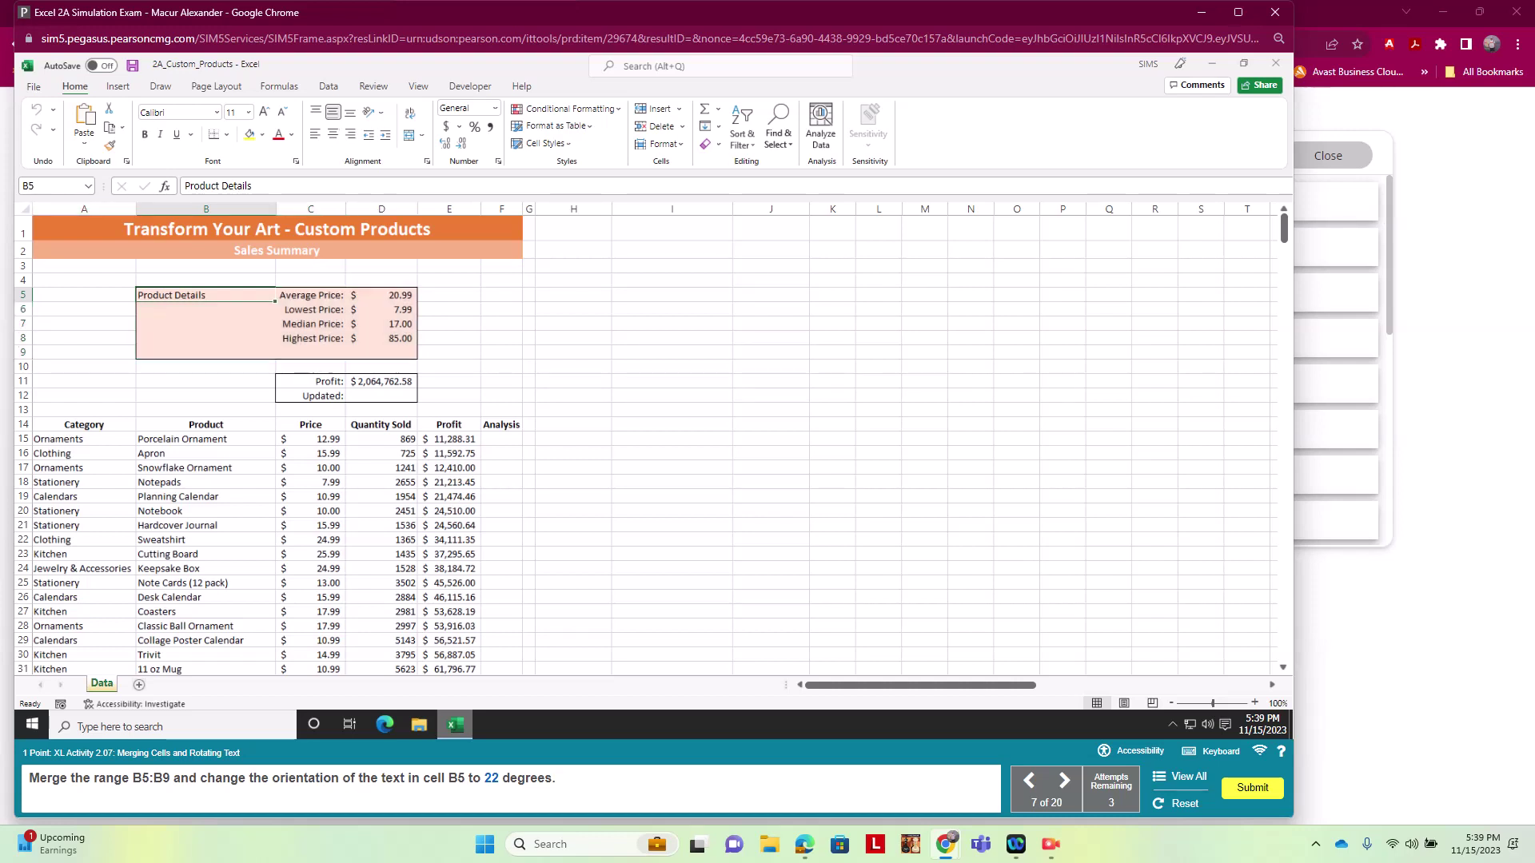
left_click(277, 250)
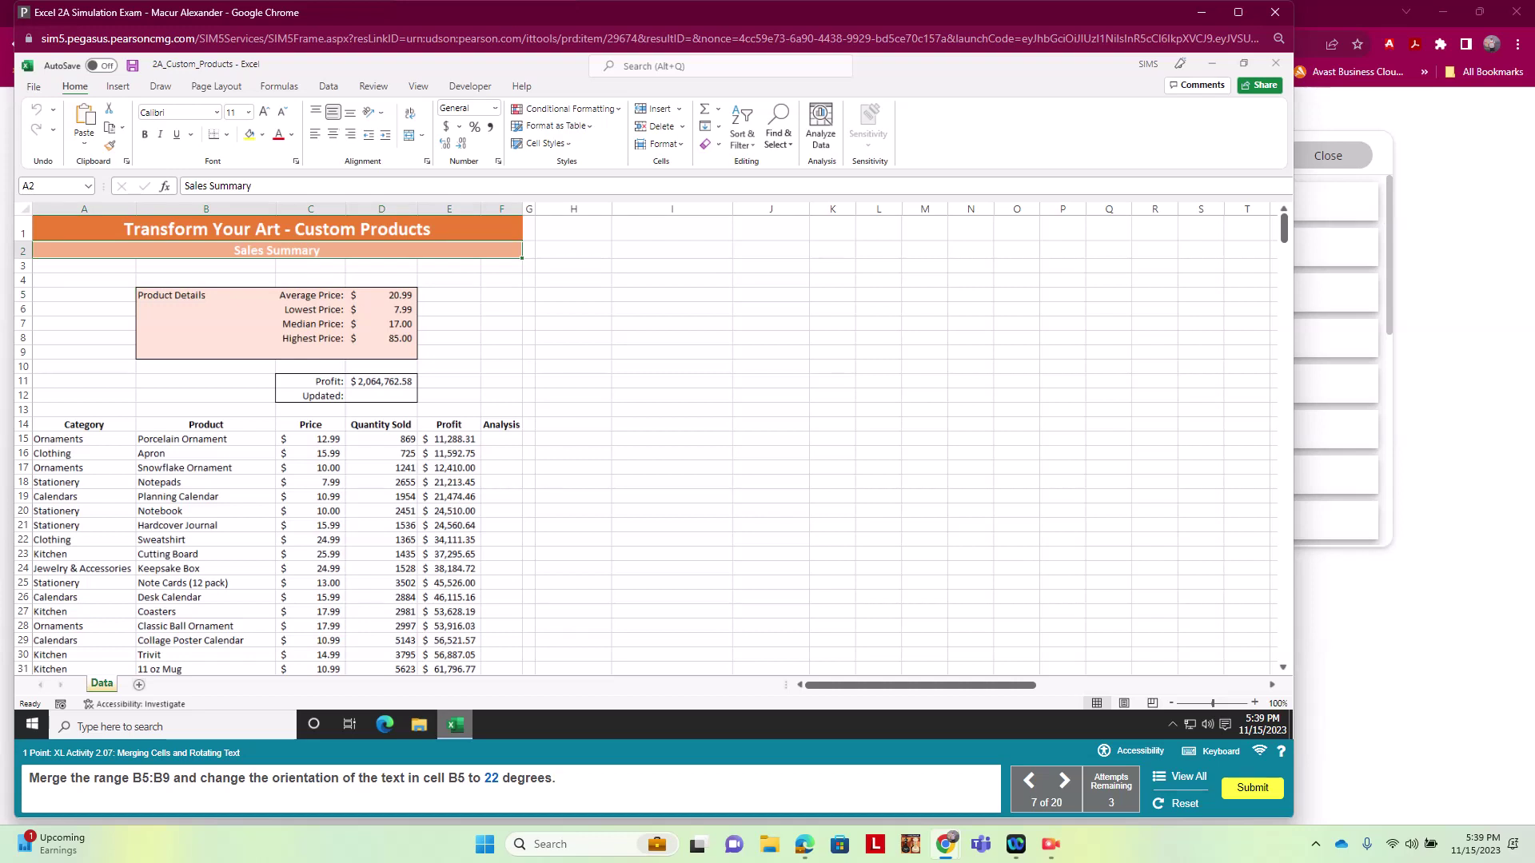
left_click_drag(205, 295, 206, 352)
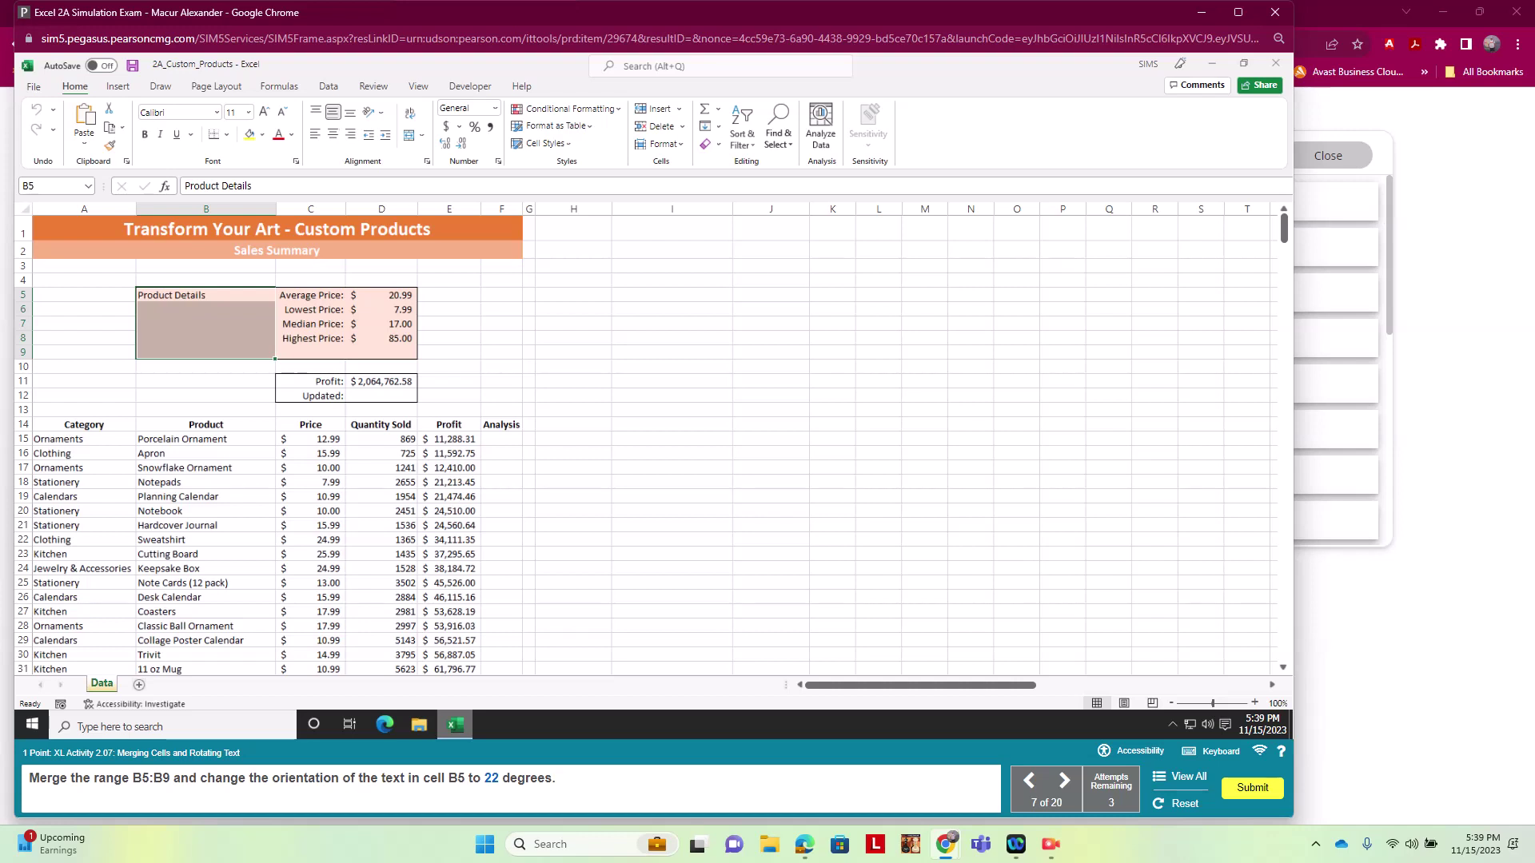
right_click(228, 324)
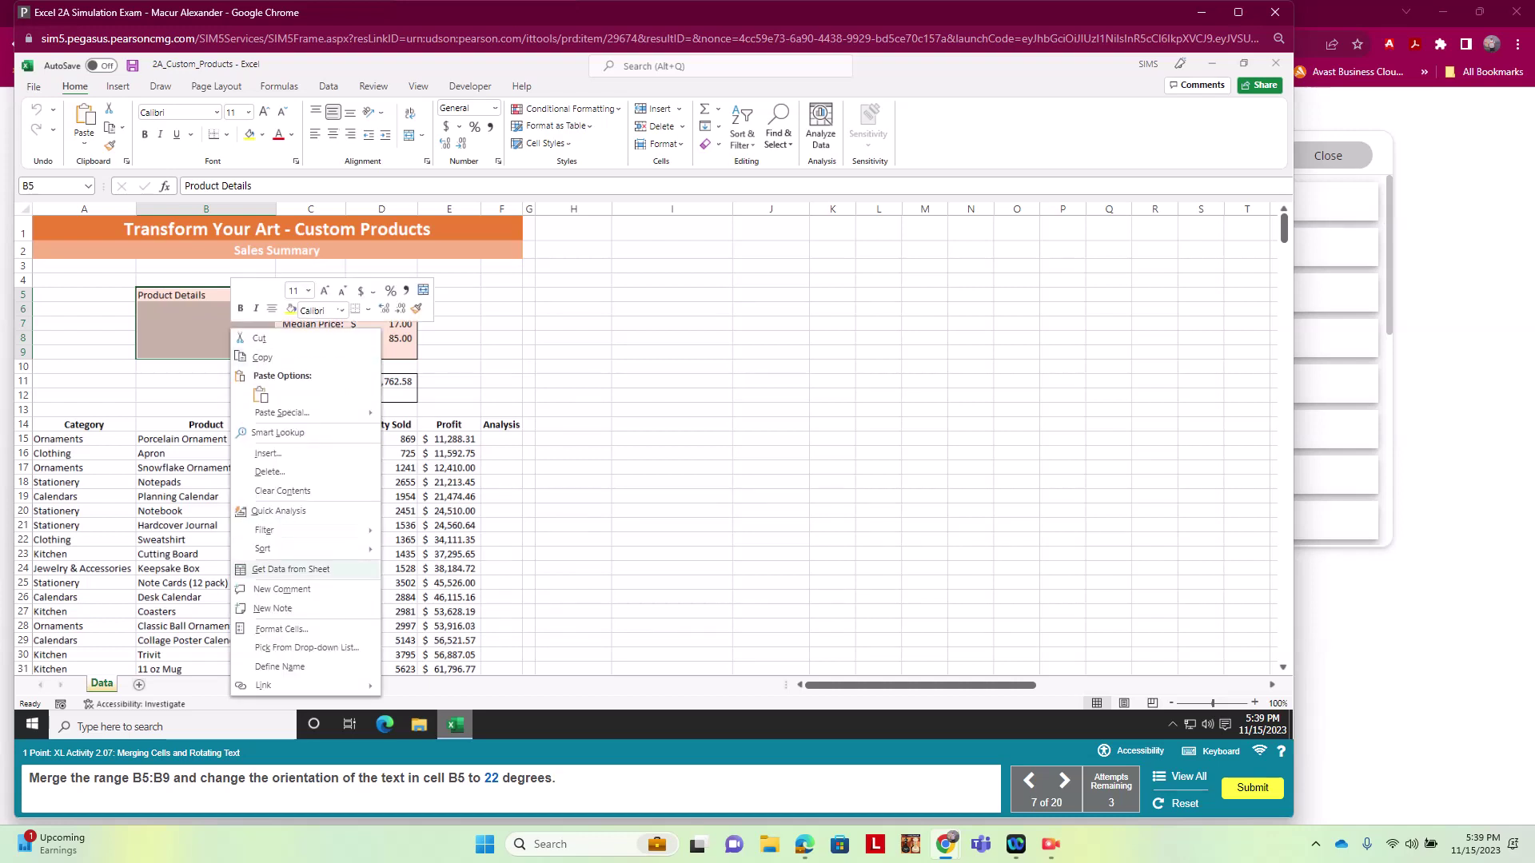
left_click(304, 629)
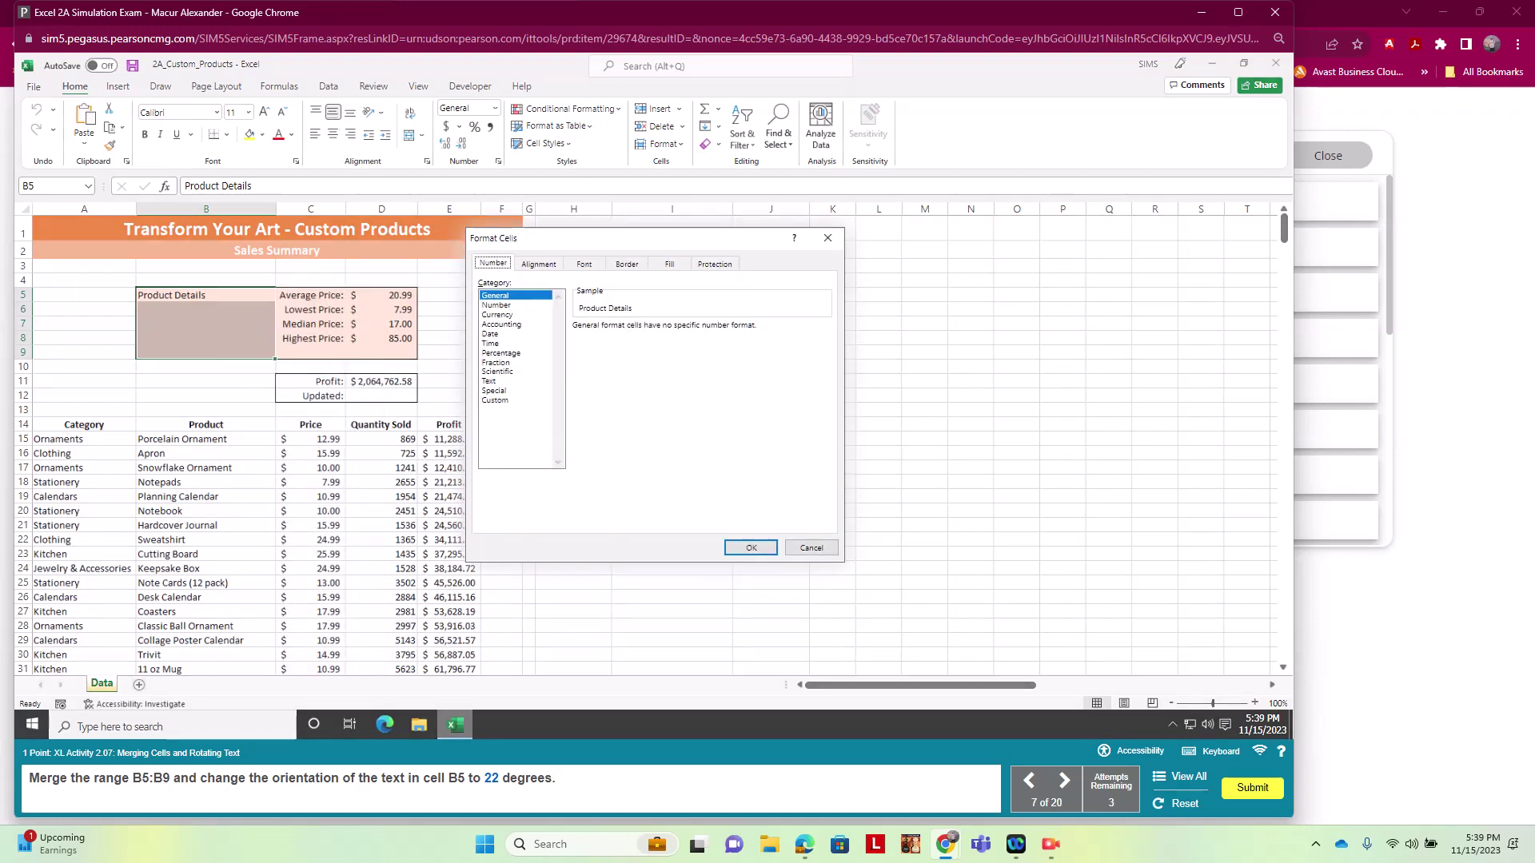
left_click(538, 264)
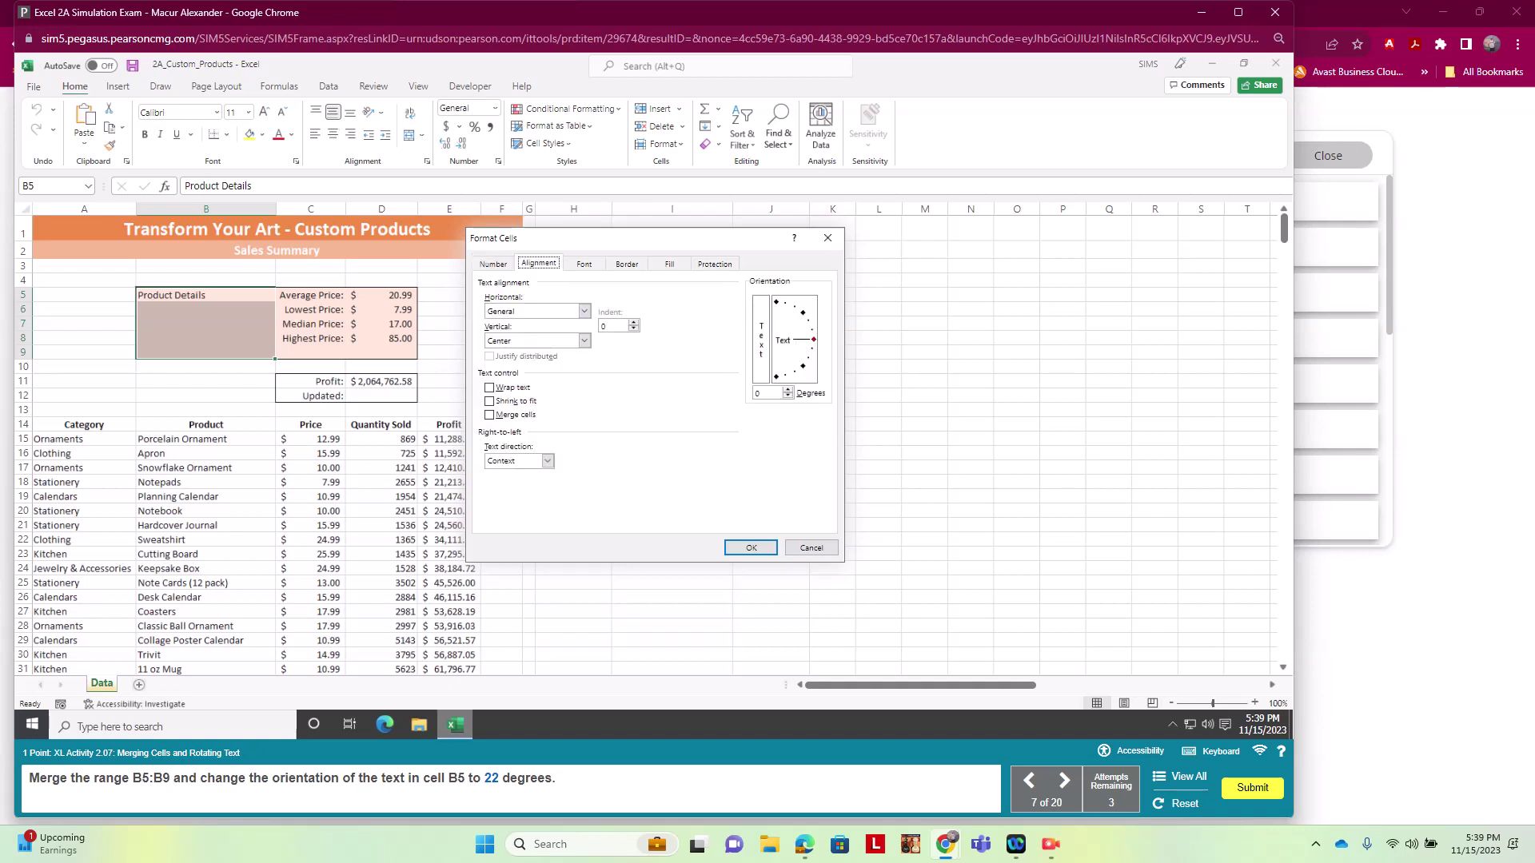
left_click(492, 264)
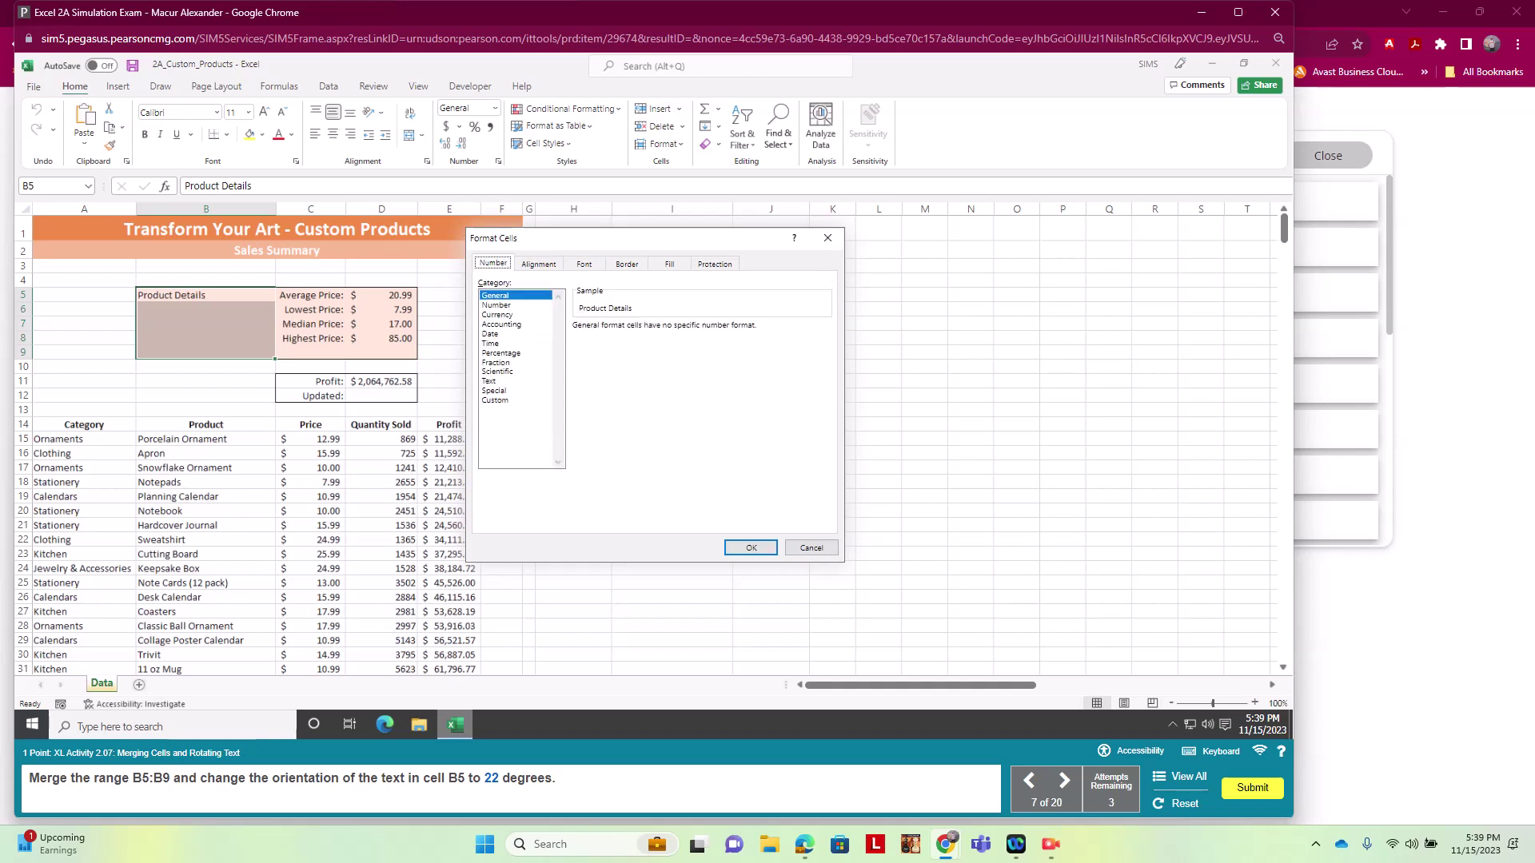
left_click(538, 264)
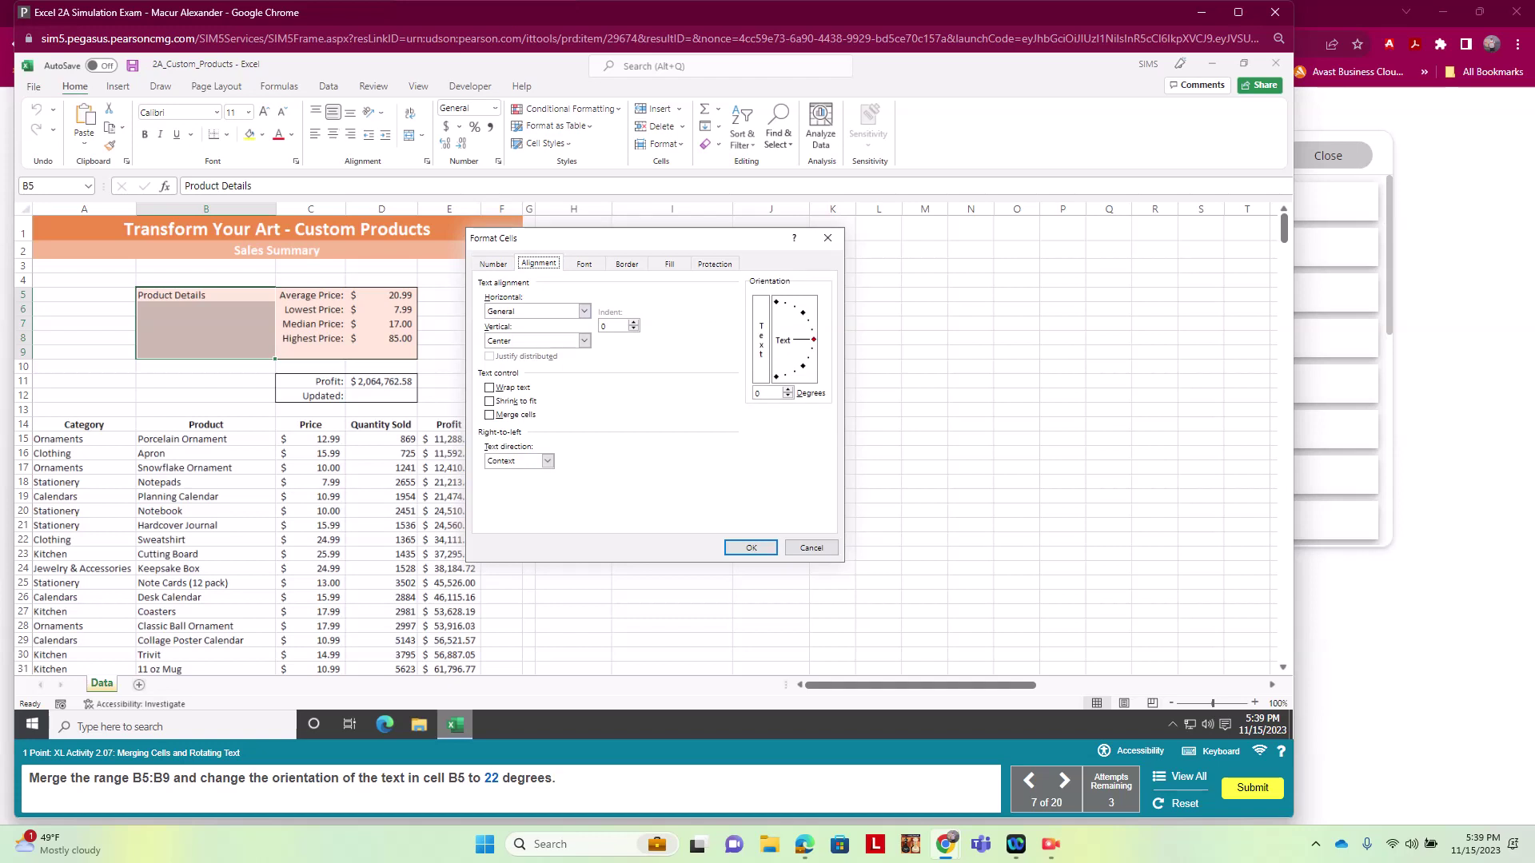
key("alt+m")
key("Return")
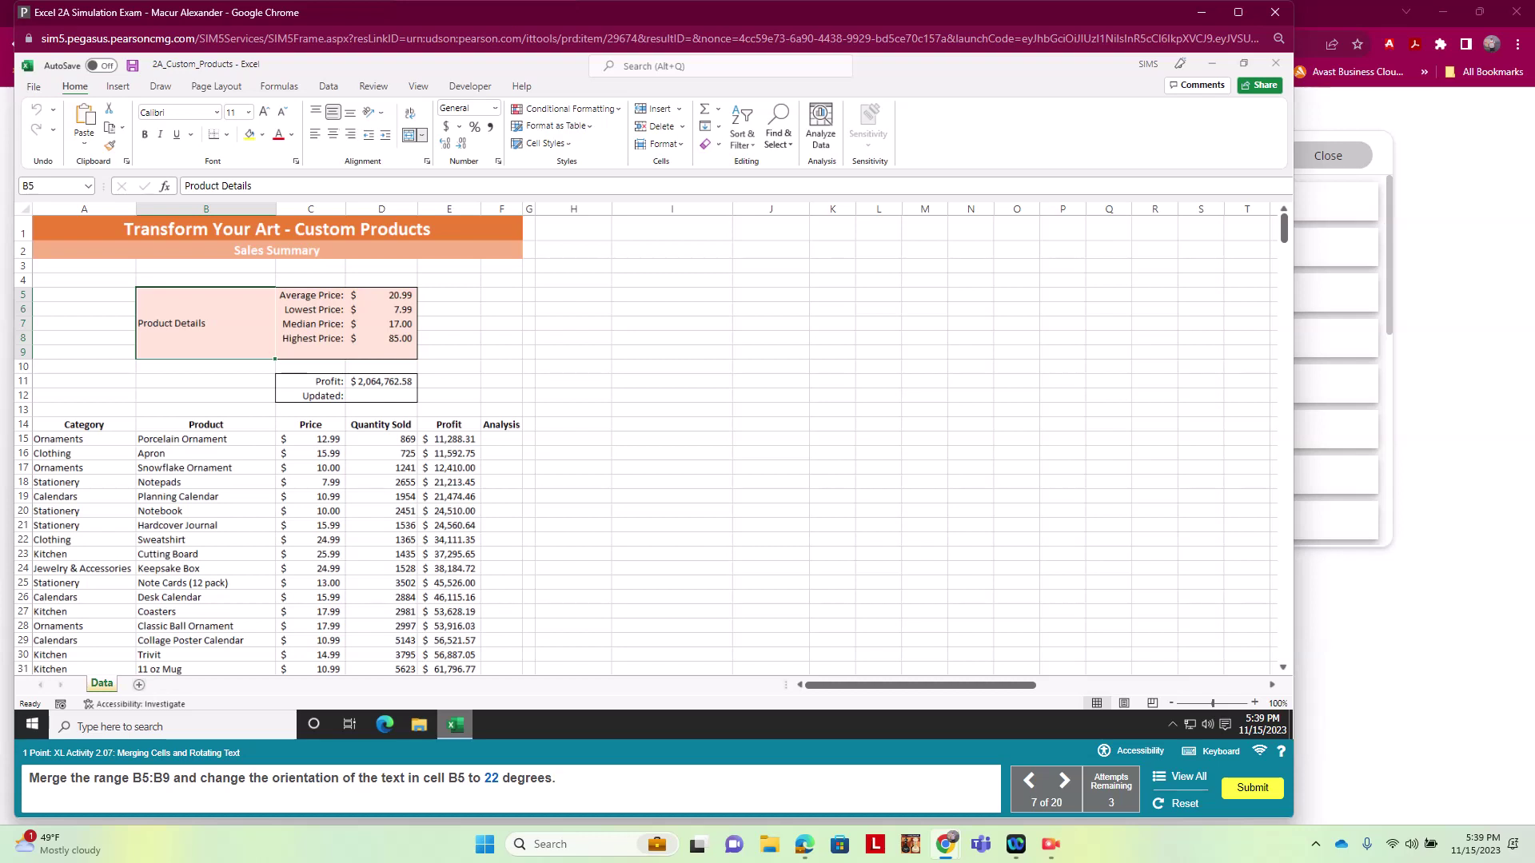
Set the text orientation of the merged Product Details cell to 22 degrees.
right_click(208, 345)
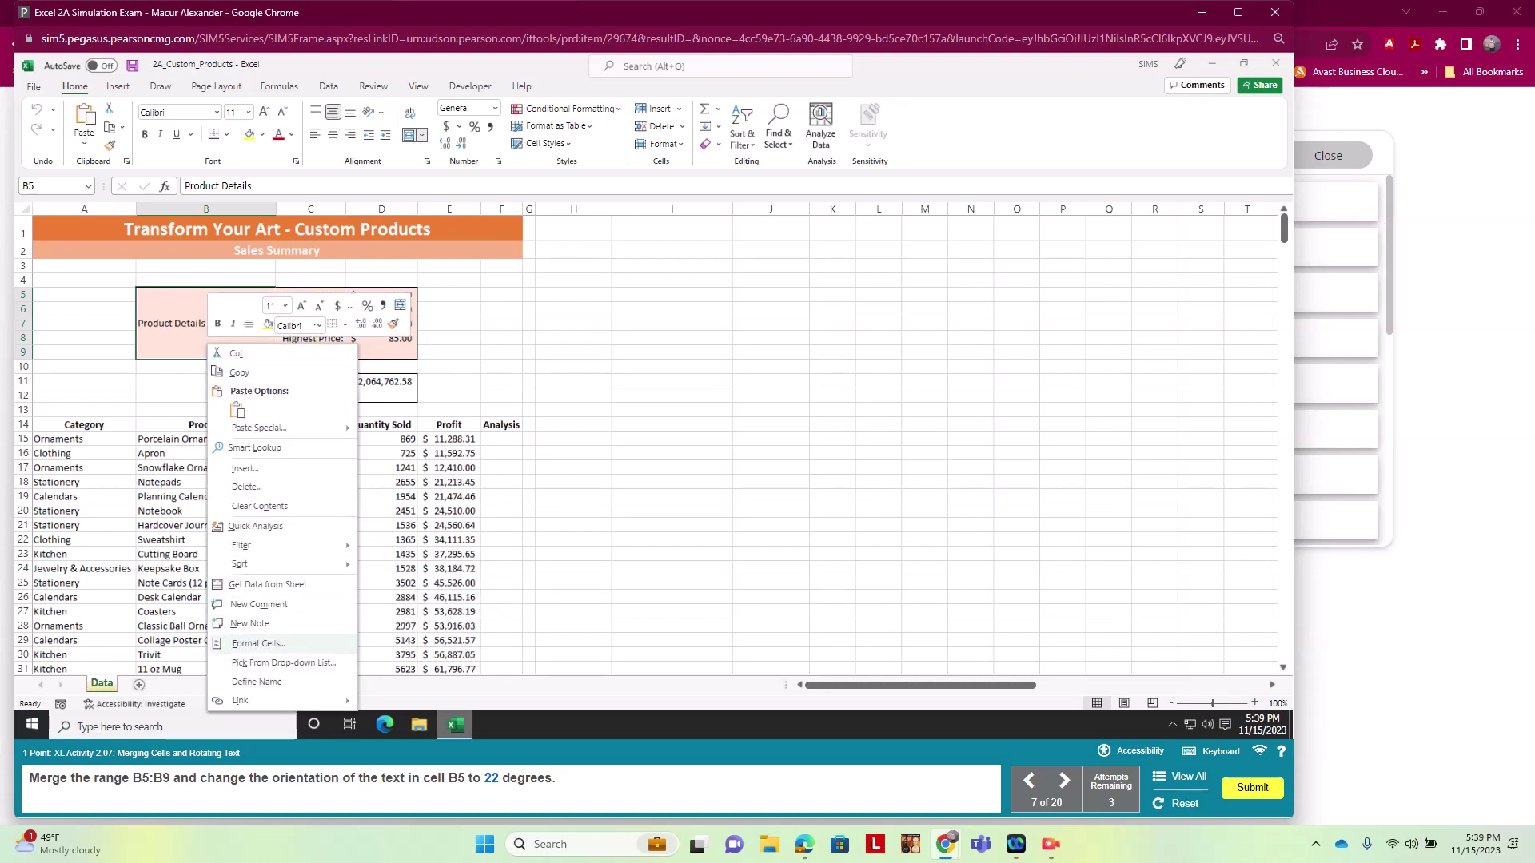
left_click(248, 644)
left_click(538, 263)
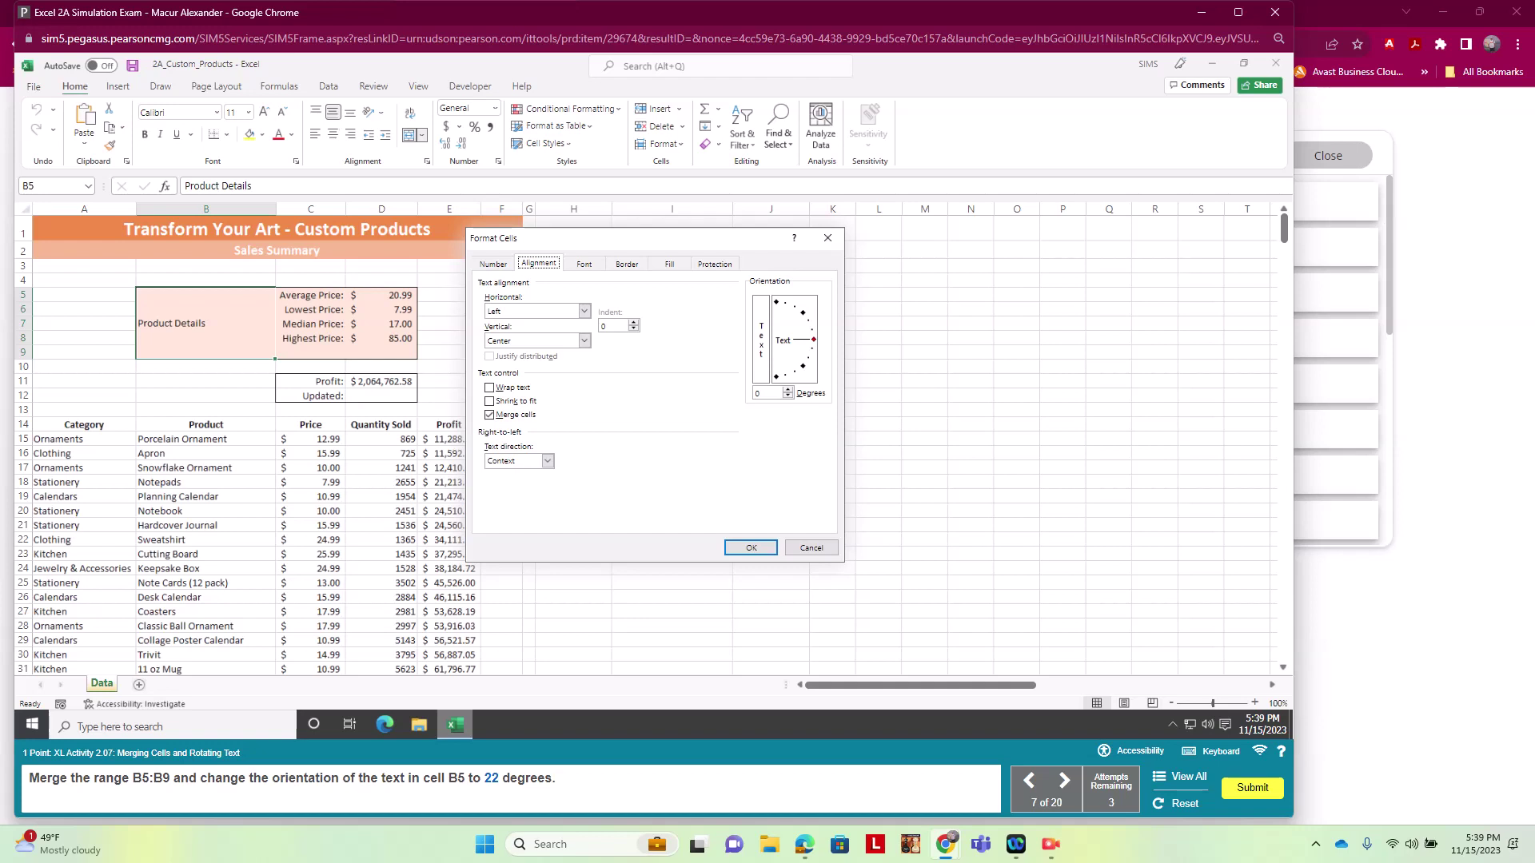
double_click(758, 393)
type("22")
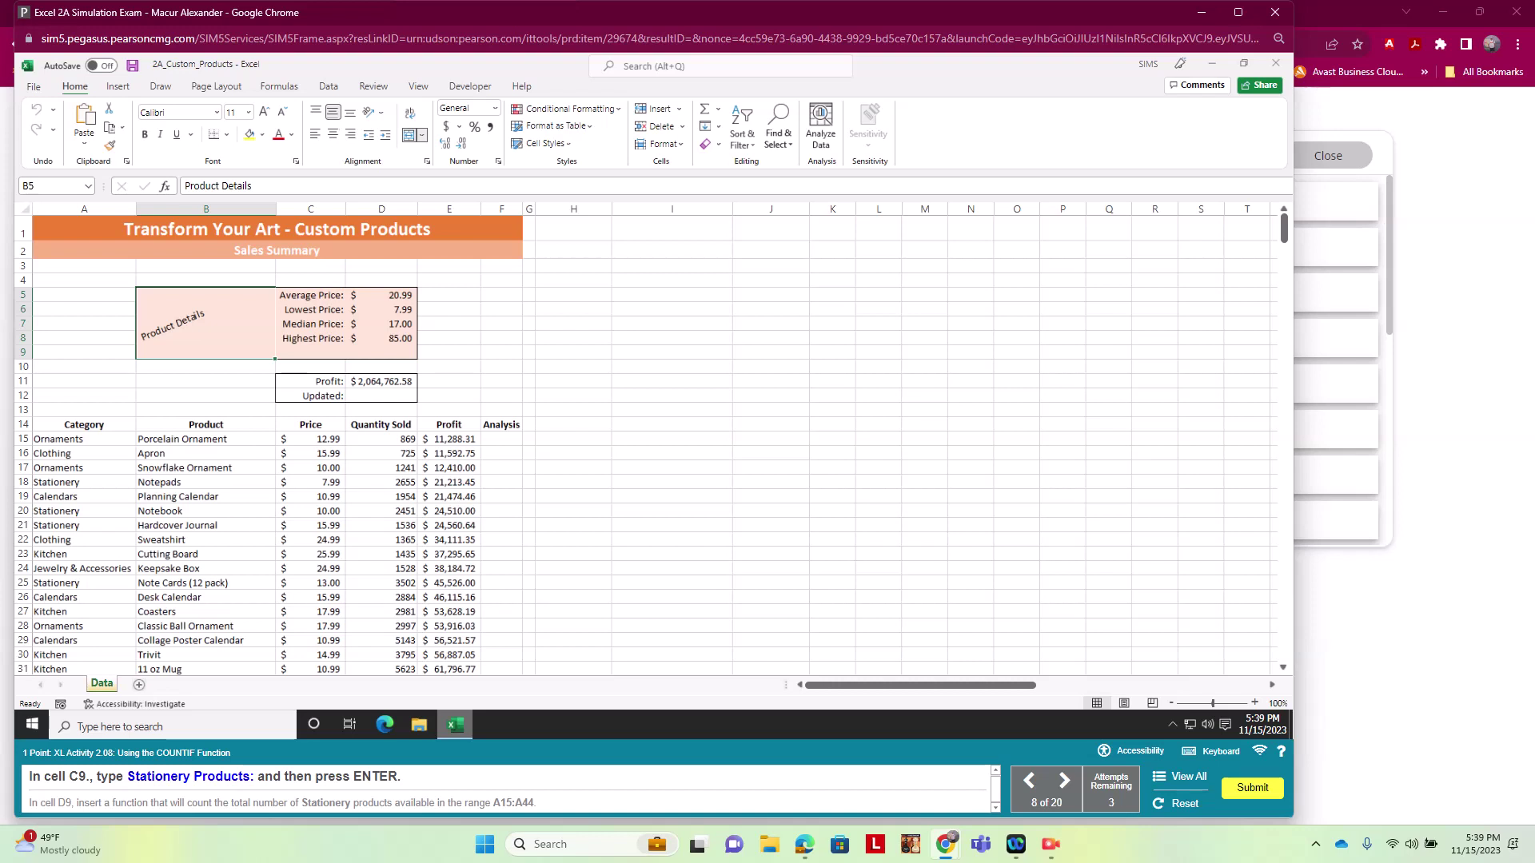
Enter the label "Stationery Products:" in cell C9.
left_click(310, 352)
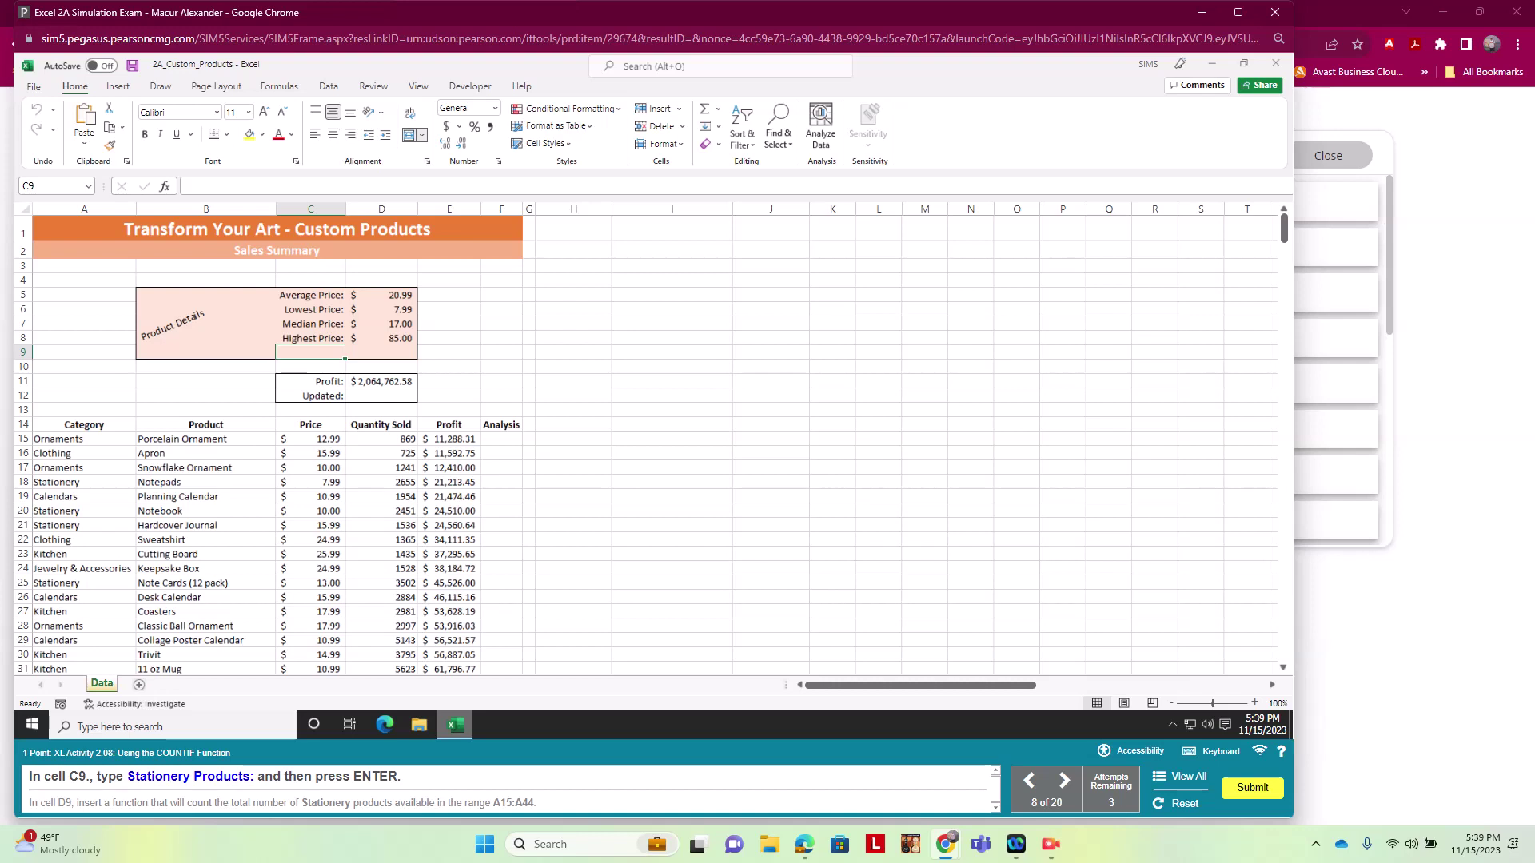
type("Stationery Products")
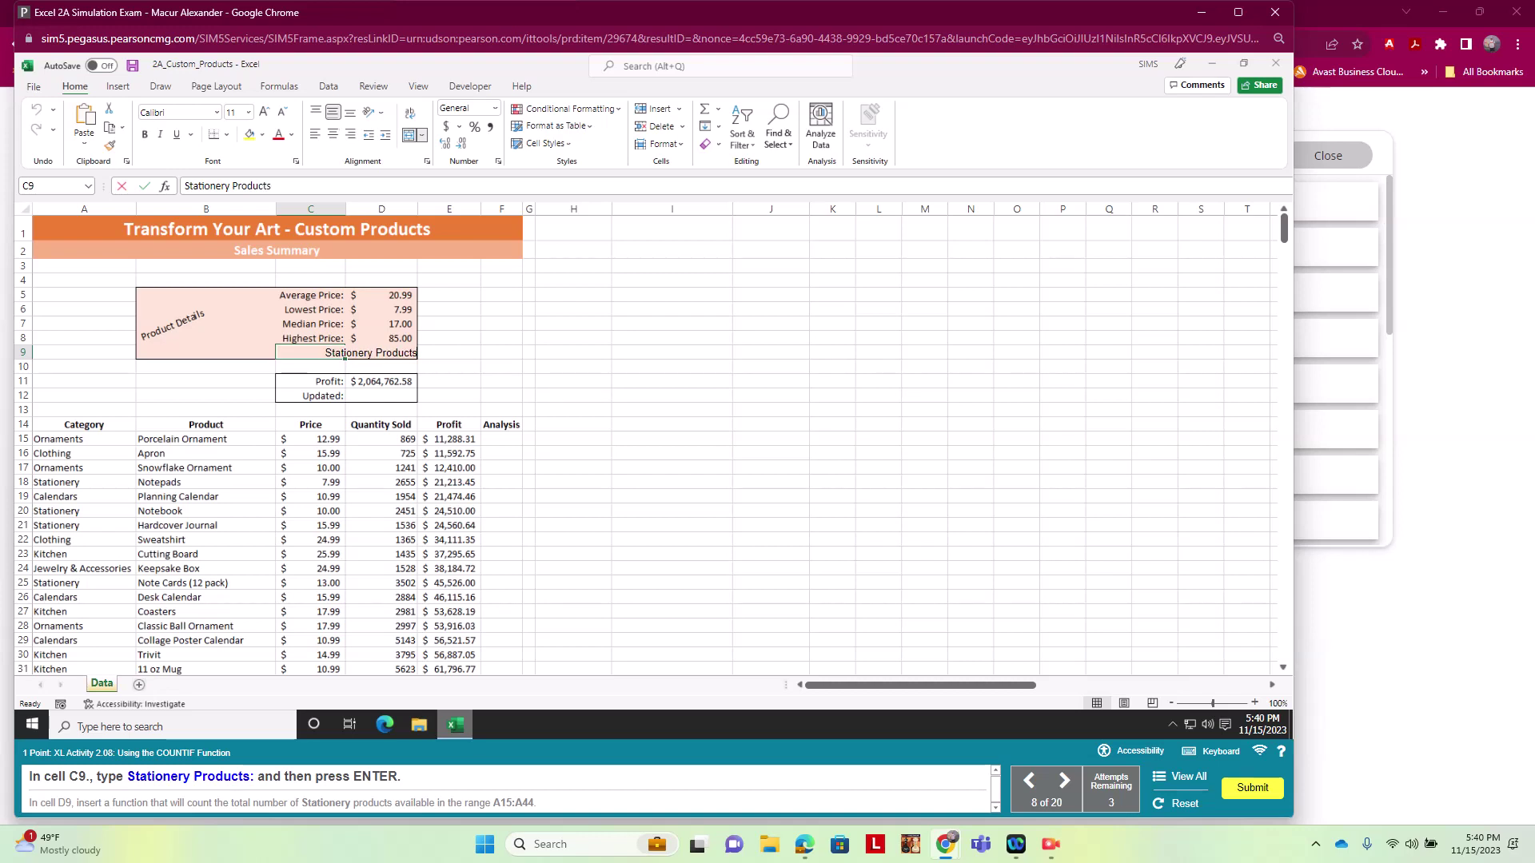
type(":")
key("Return")
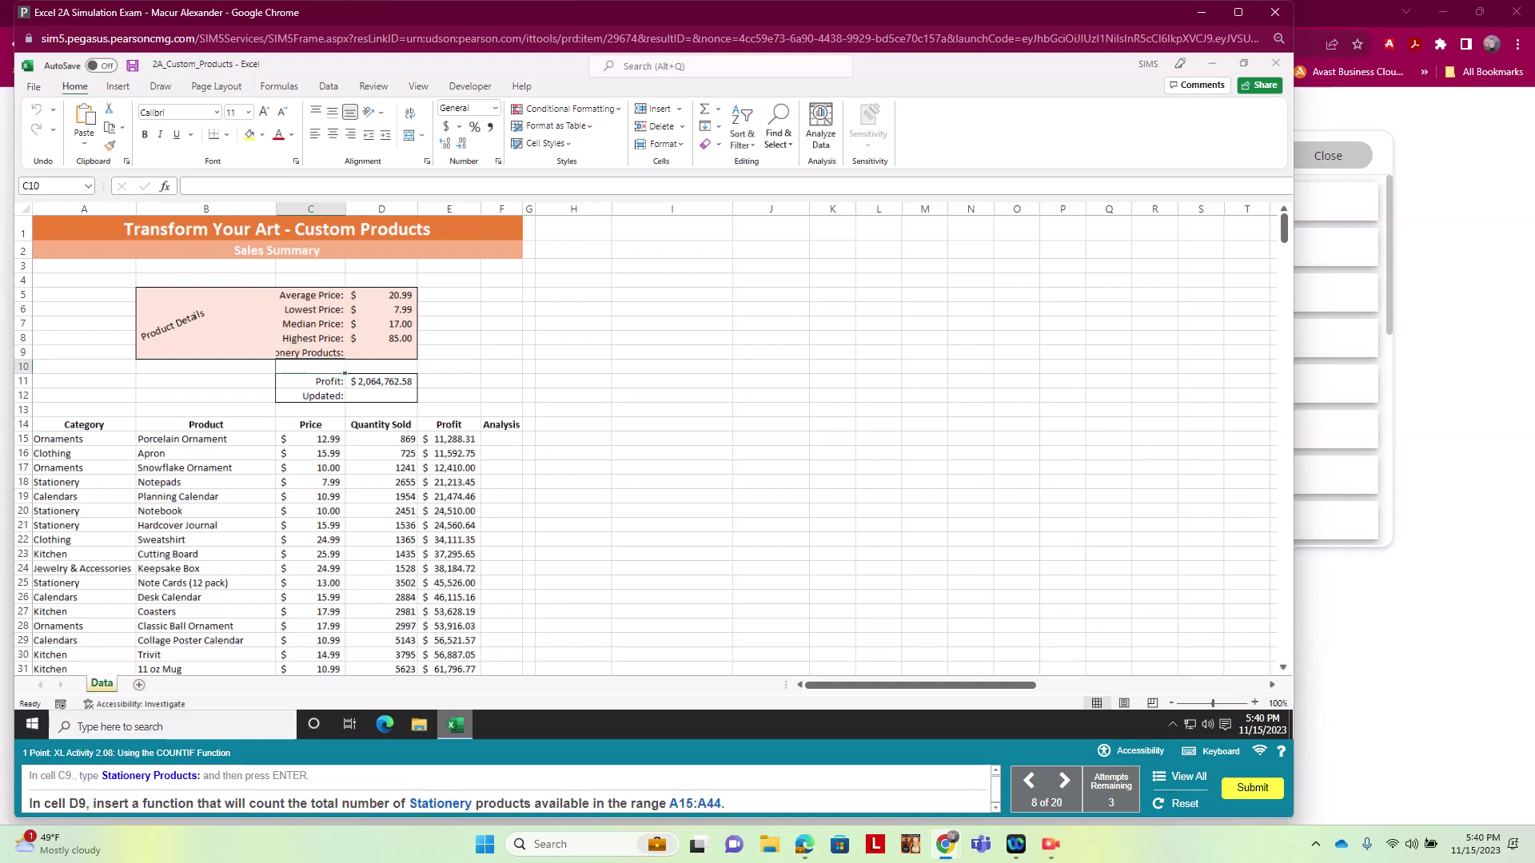
Insert a COUNTIF function in cell D9 with the range A15:A44 and the criteria Stationery.
left_click(381, 352)
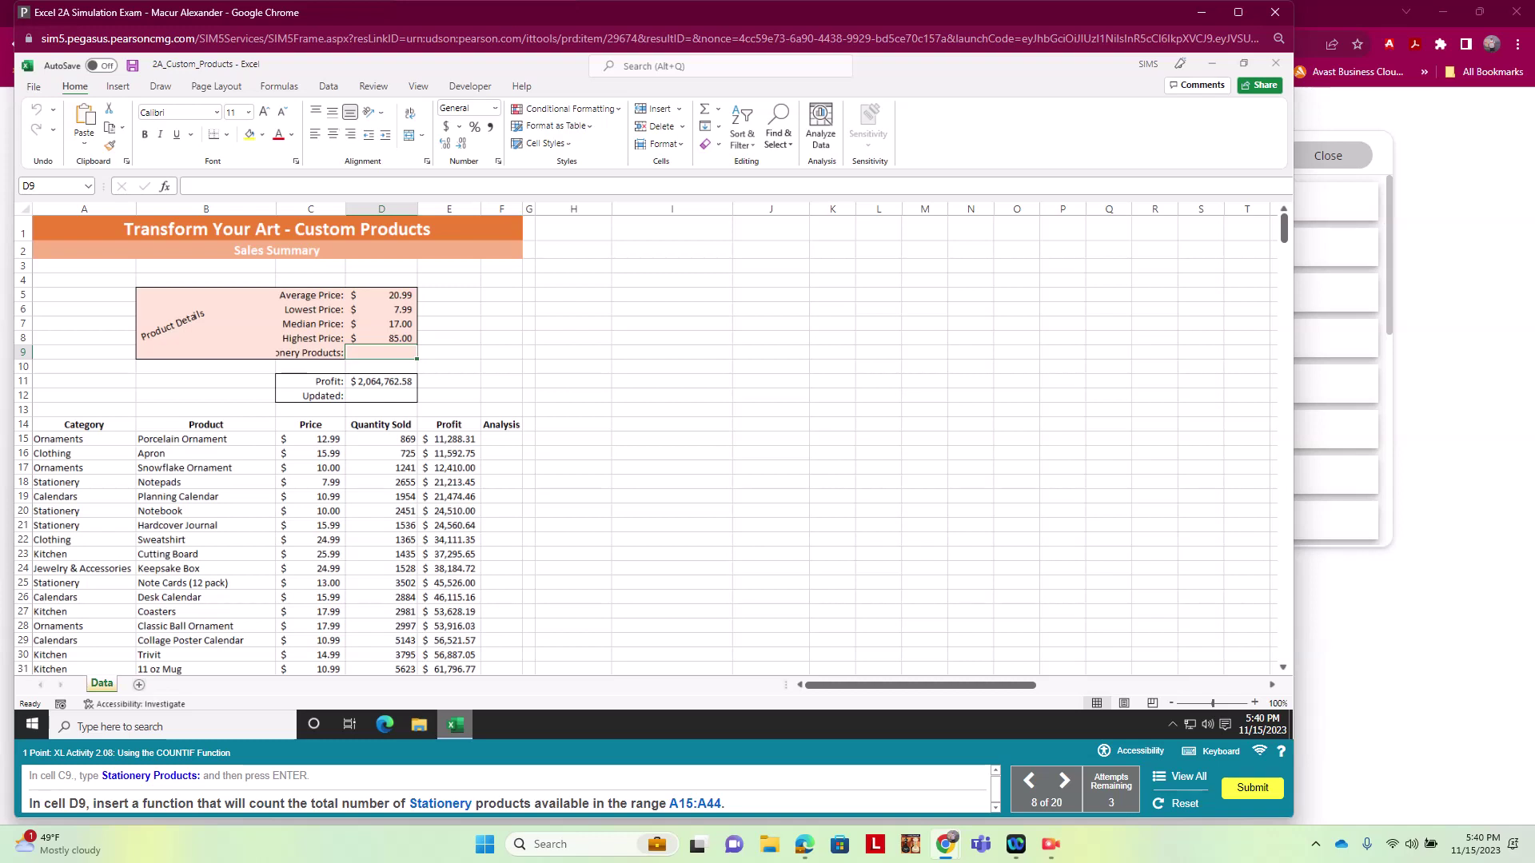
left_click(279, 86)
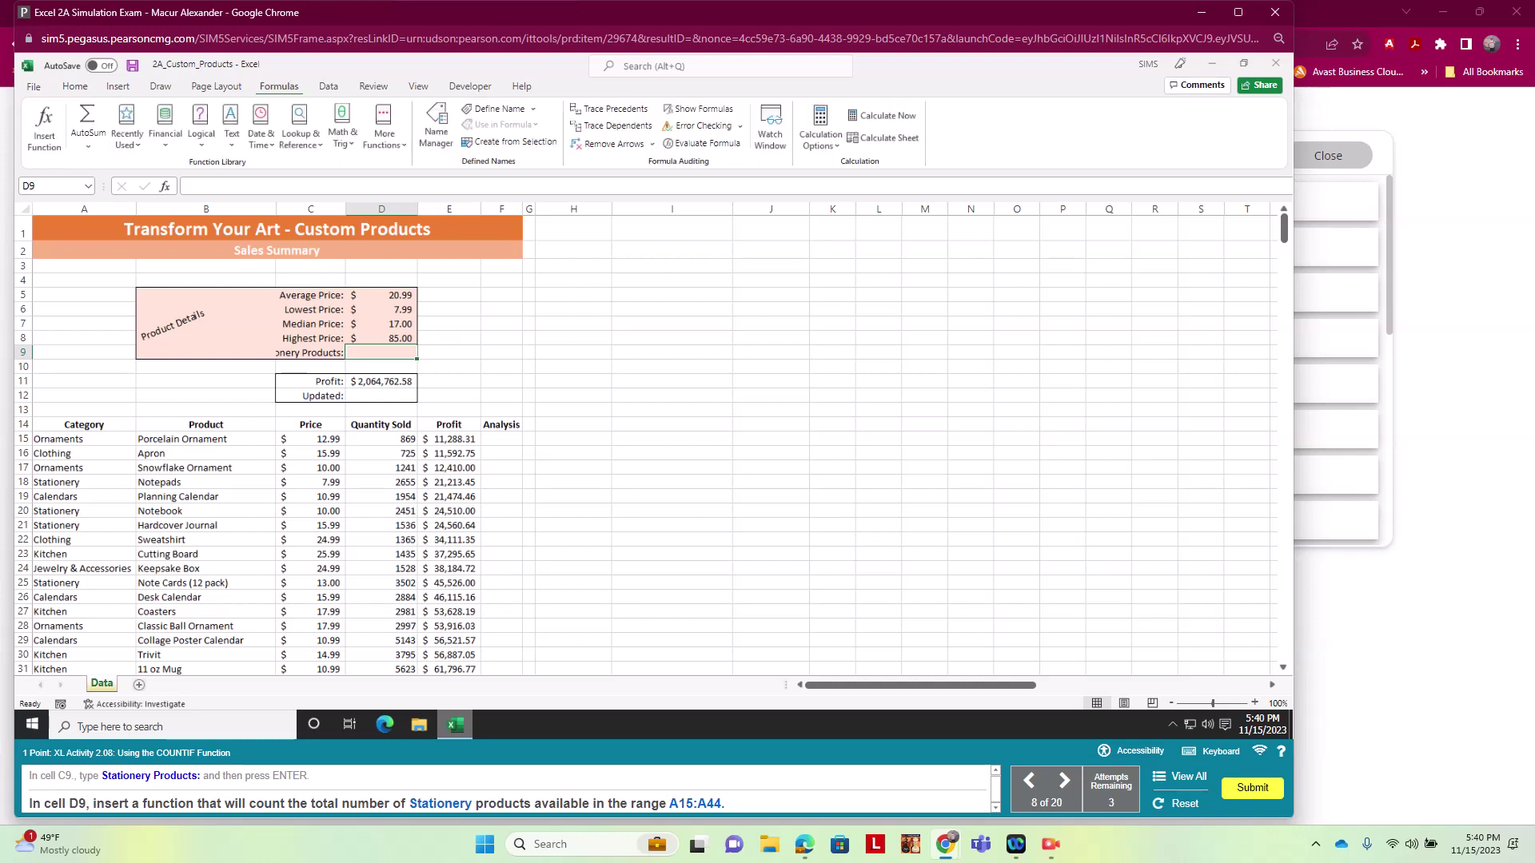
left_click(384, 127)
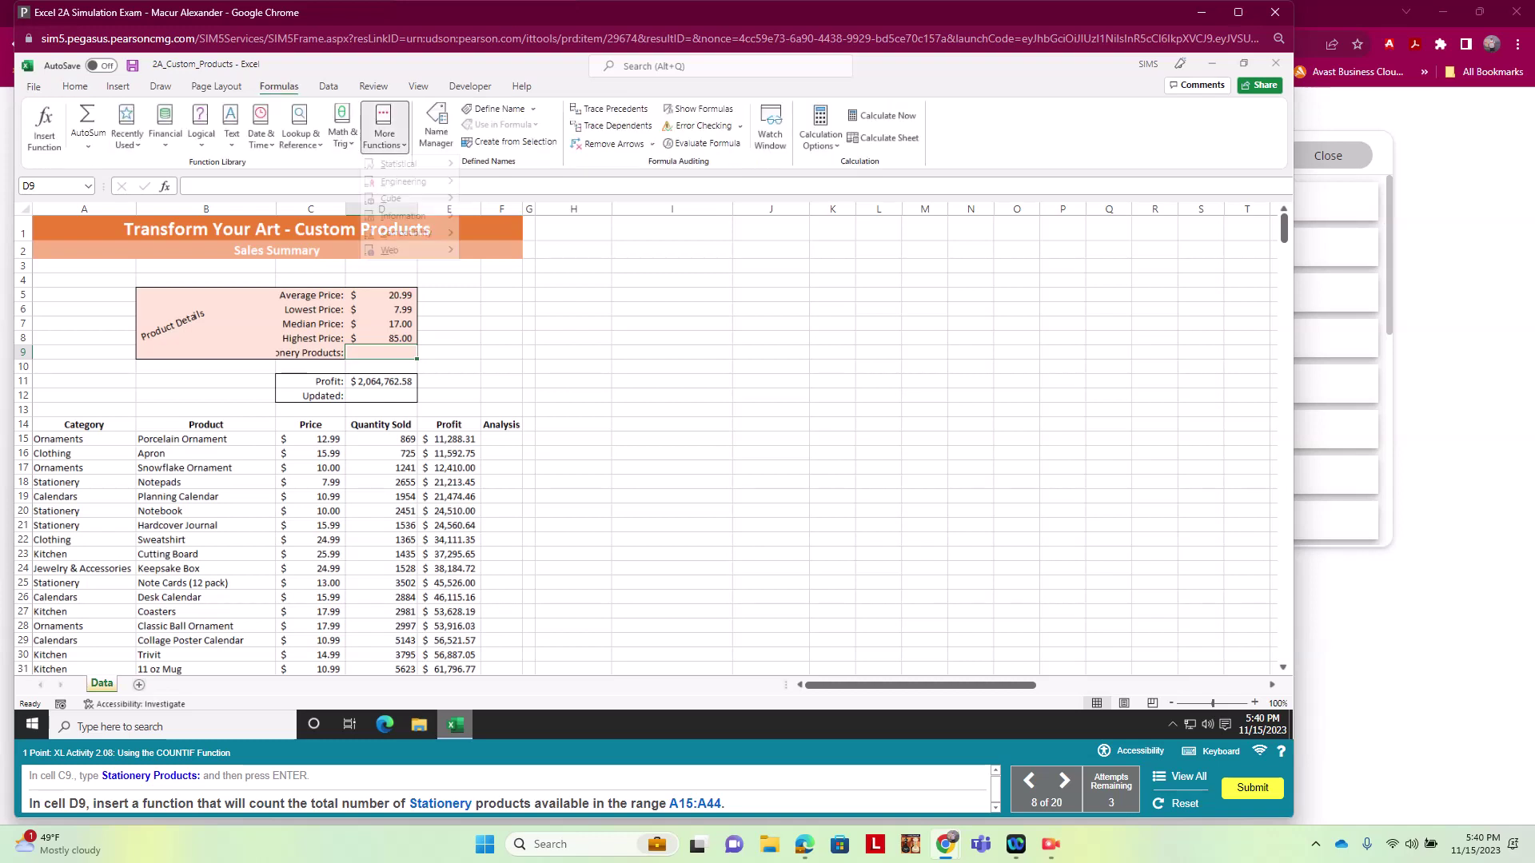
mouse_move(398, 164)
scroll(527, 298, "down", 3)
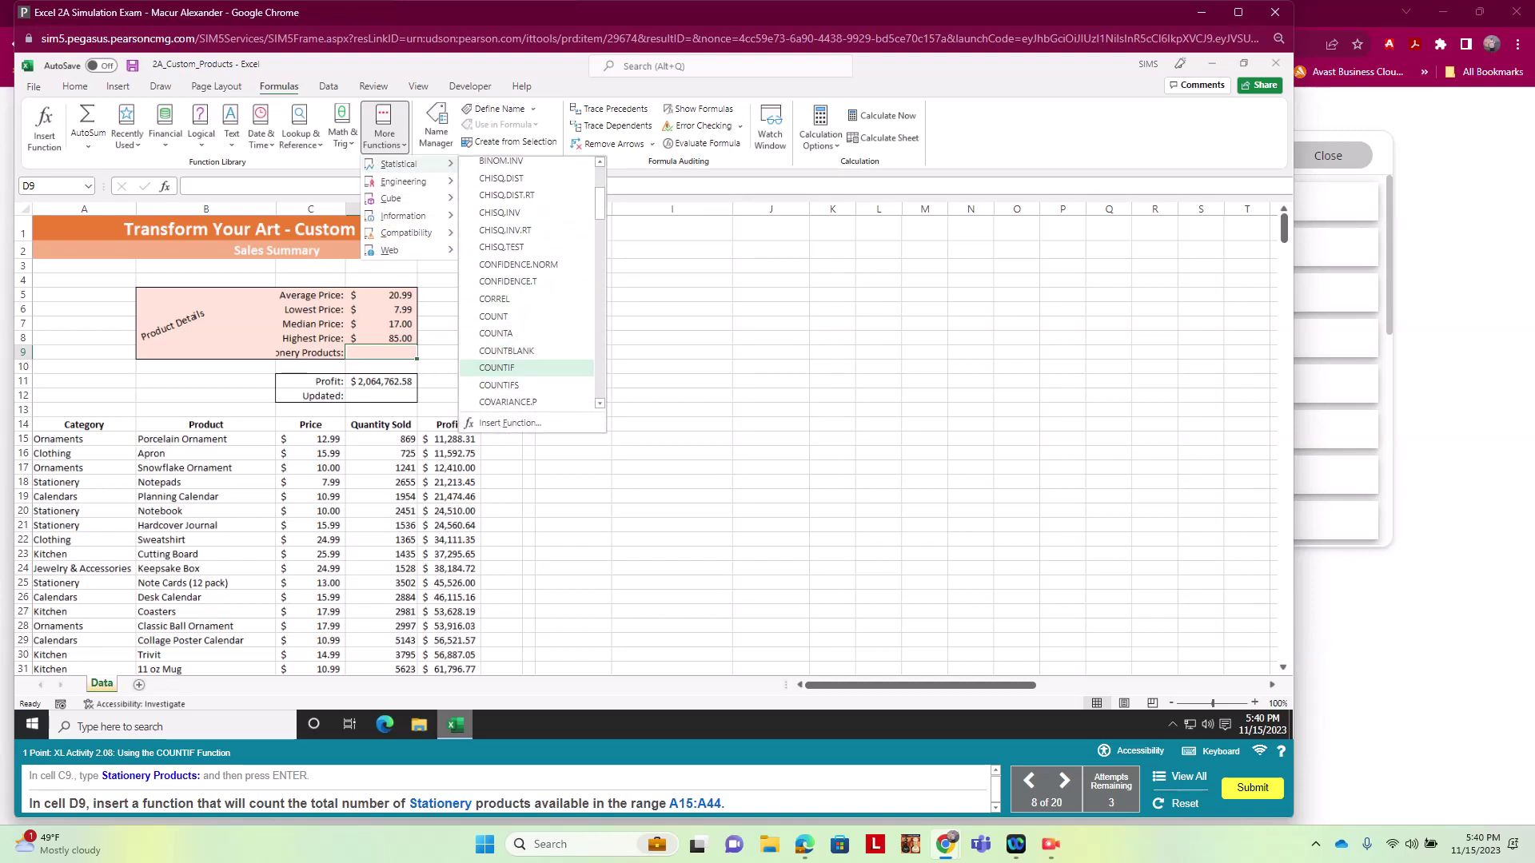
left_click(497, 368)
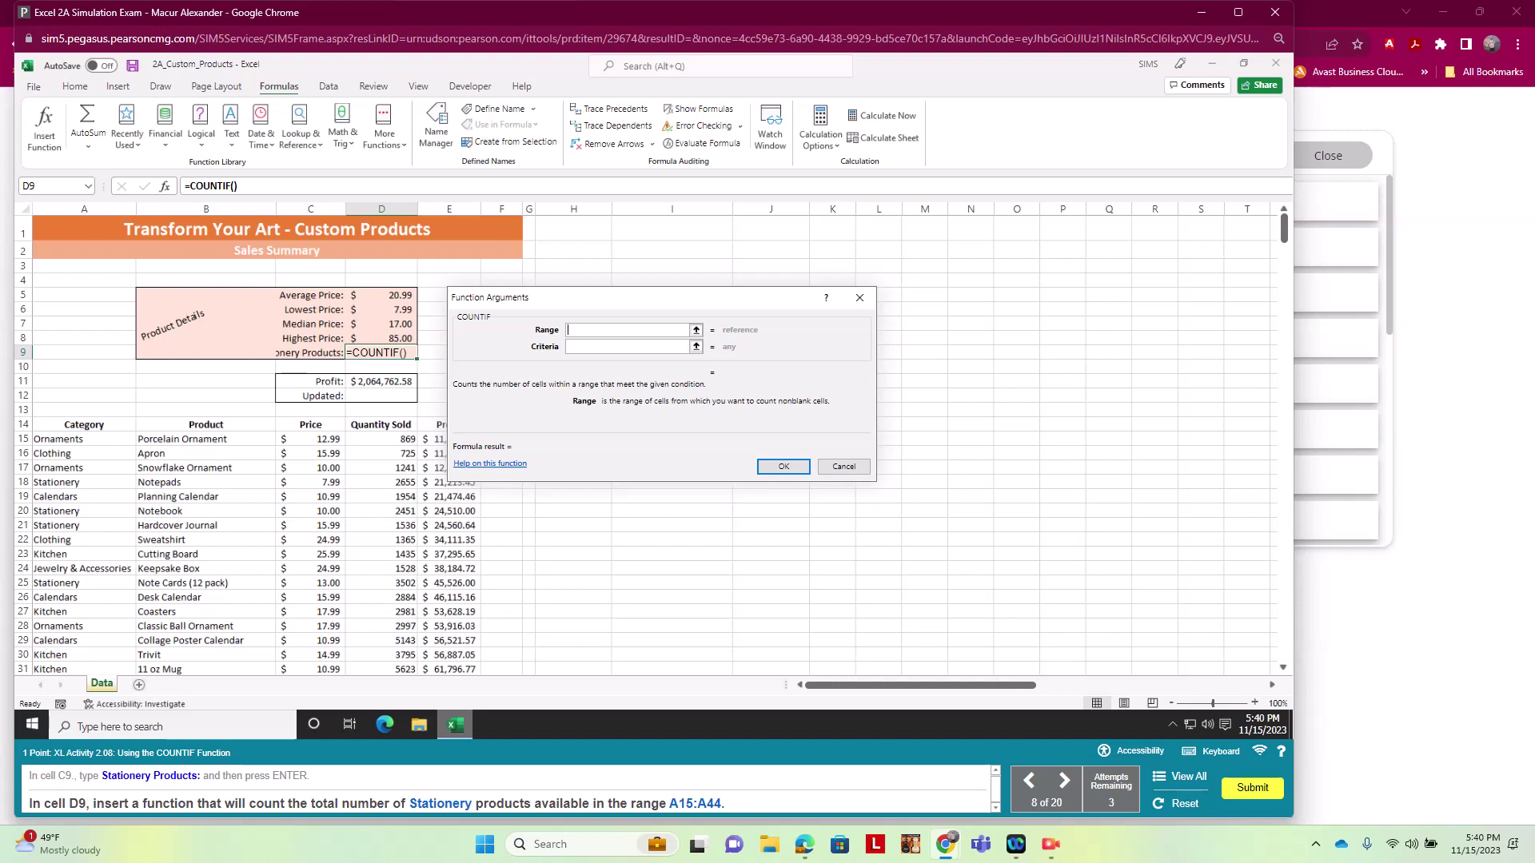
type("a15:a44")
left_click(626, 346)
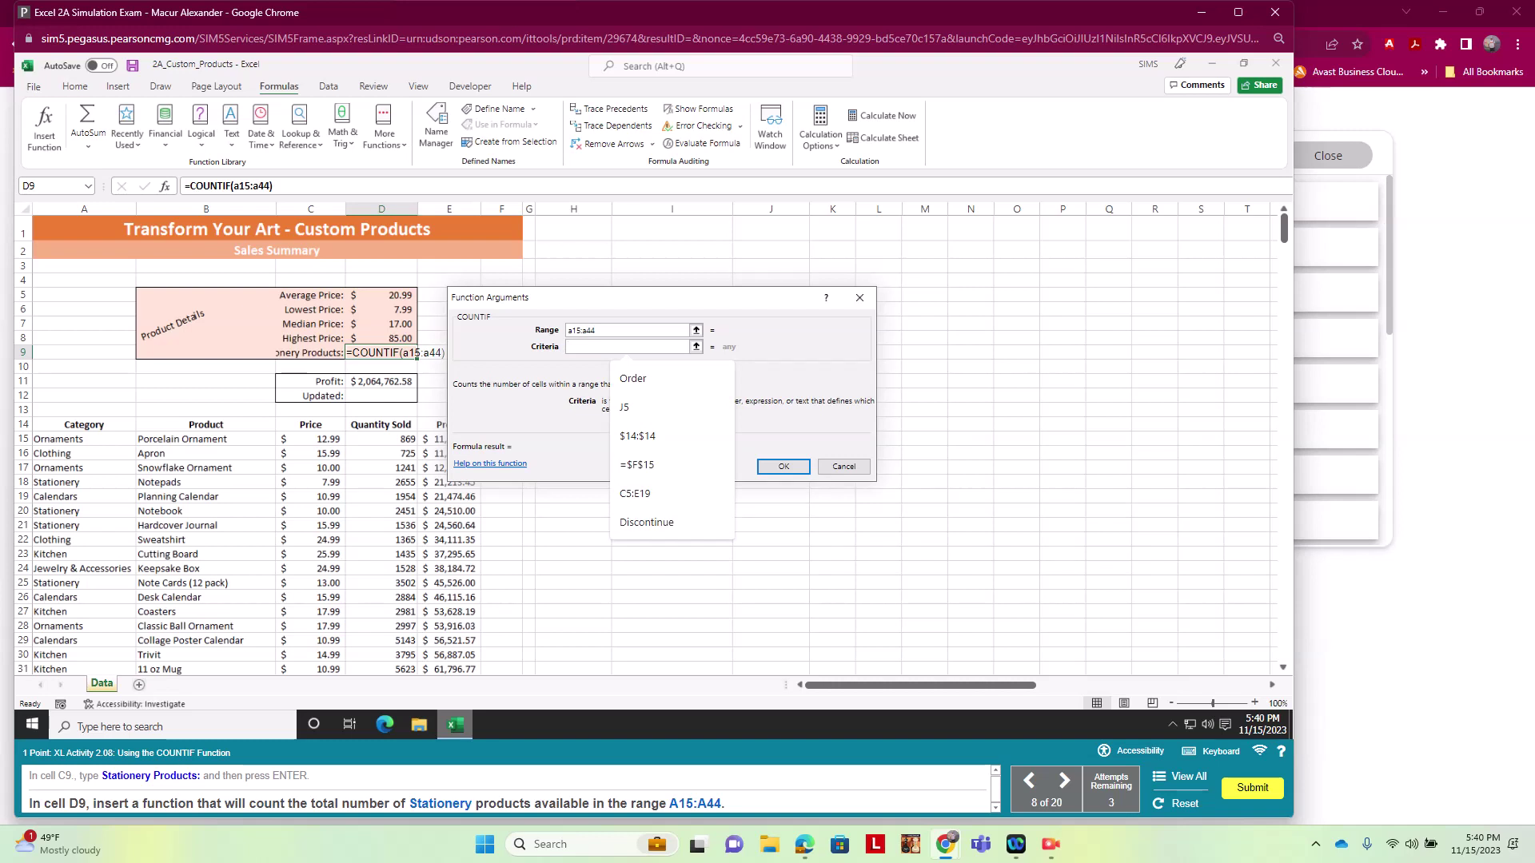
type("Sta")
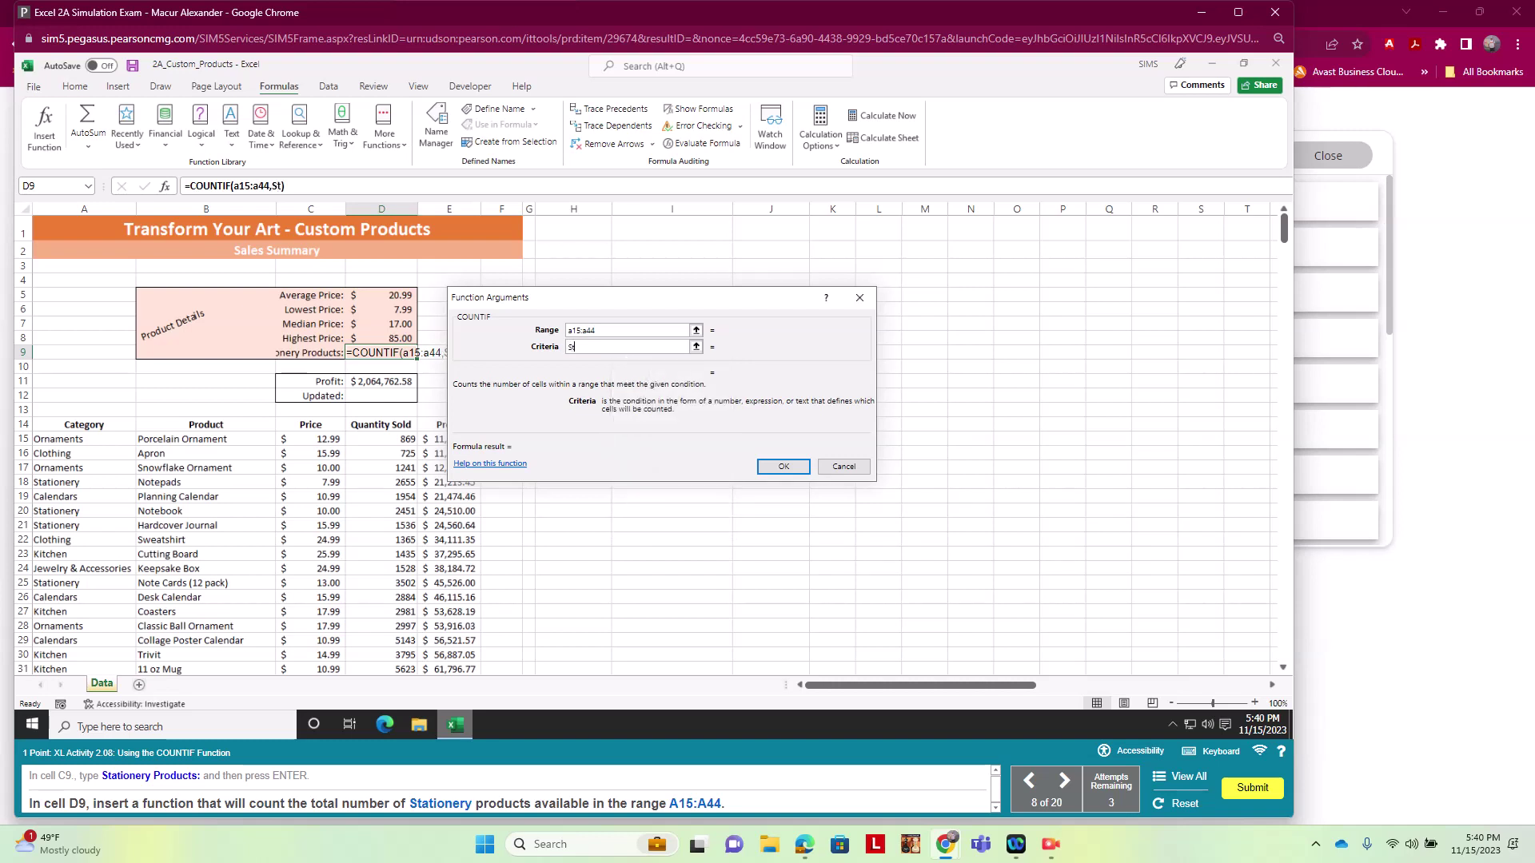
type("tionery")
key("Return")
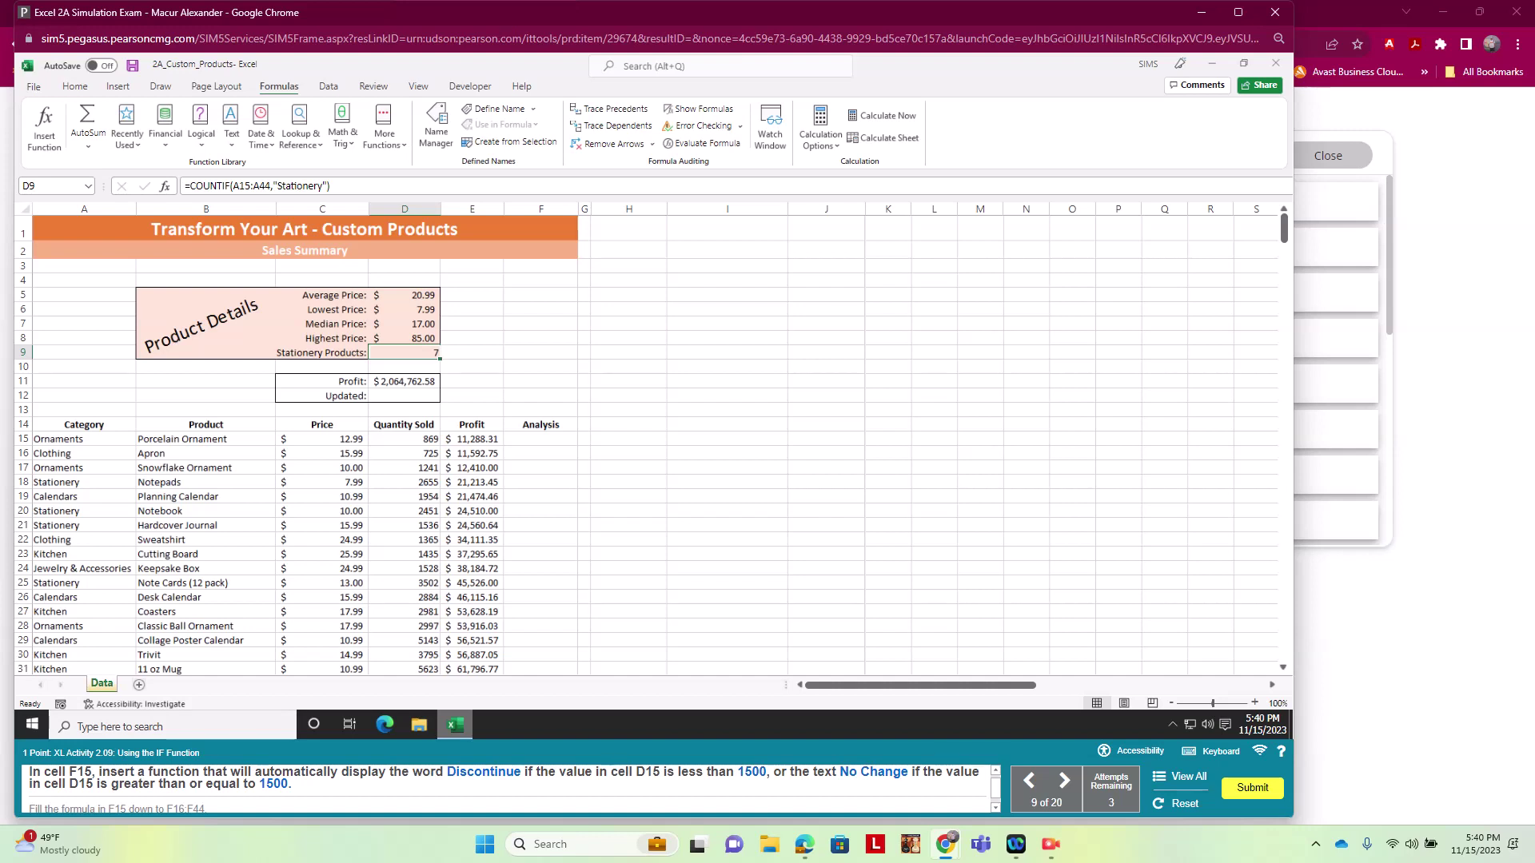
Insert an IF function in cell F15 that tests D15<1500 and returns Discontinue if true or No Change if false.
left_click(53, 185)
type("F15")
key("Return")
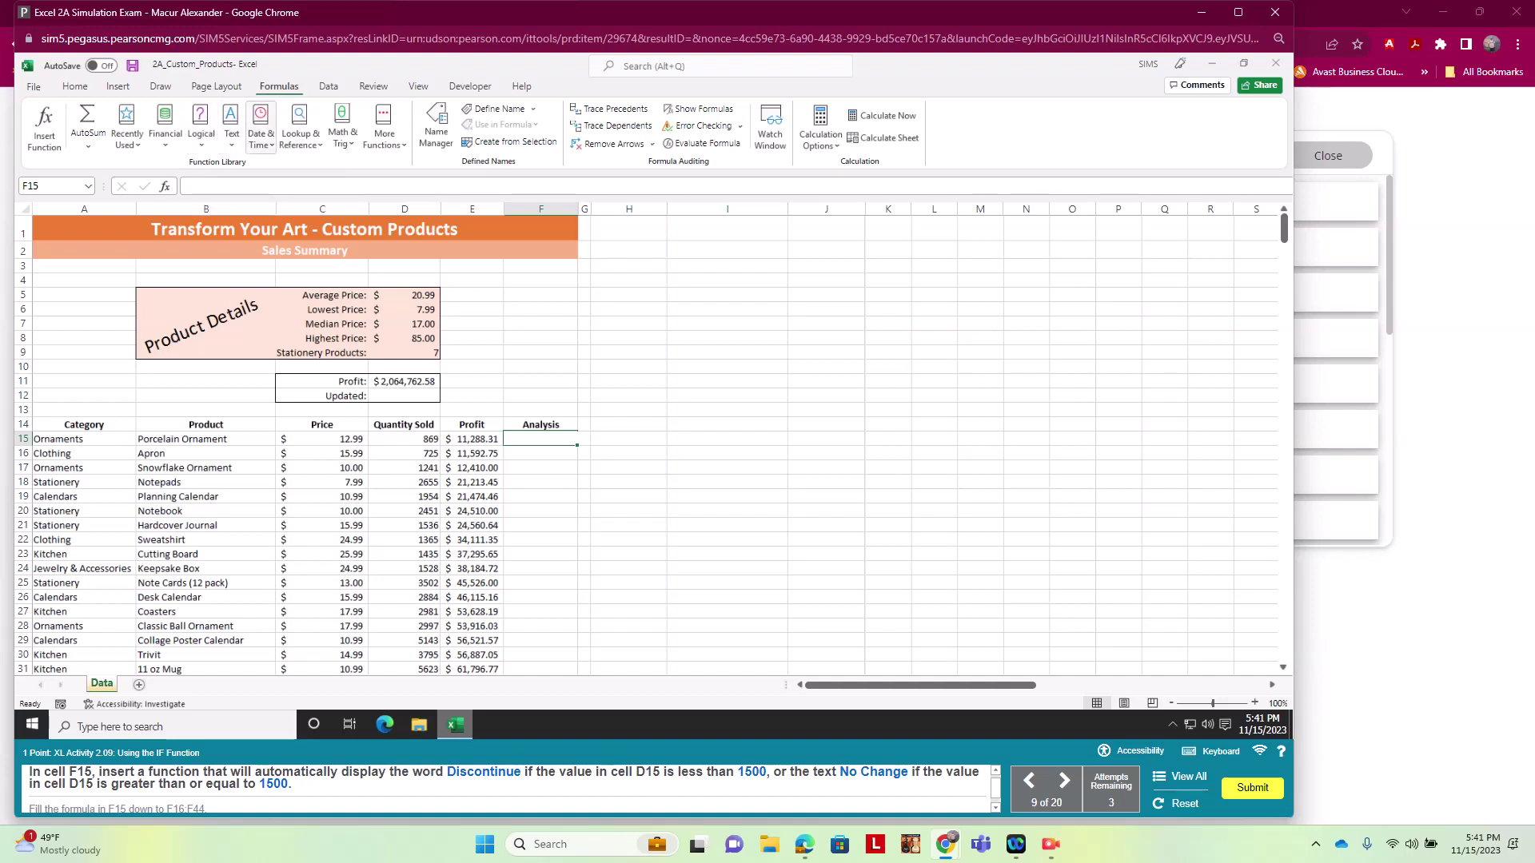
left_click(200, 124)
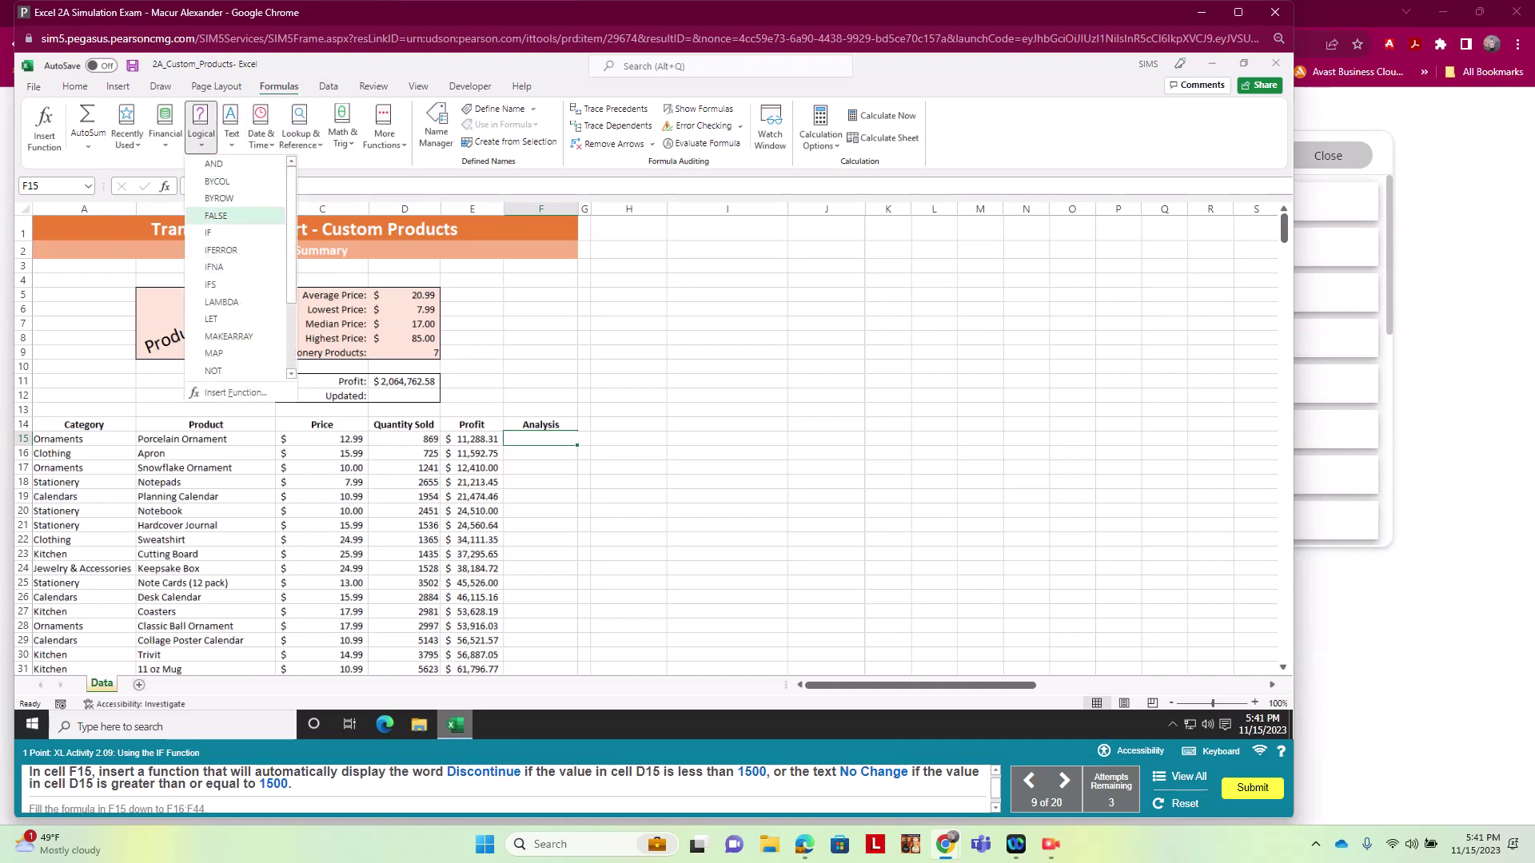
left_click(209, 233)
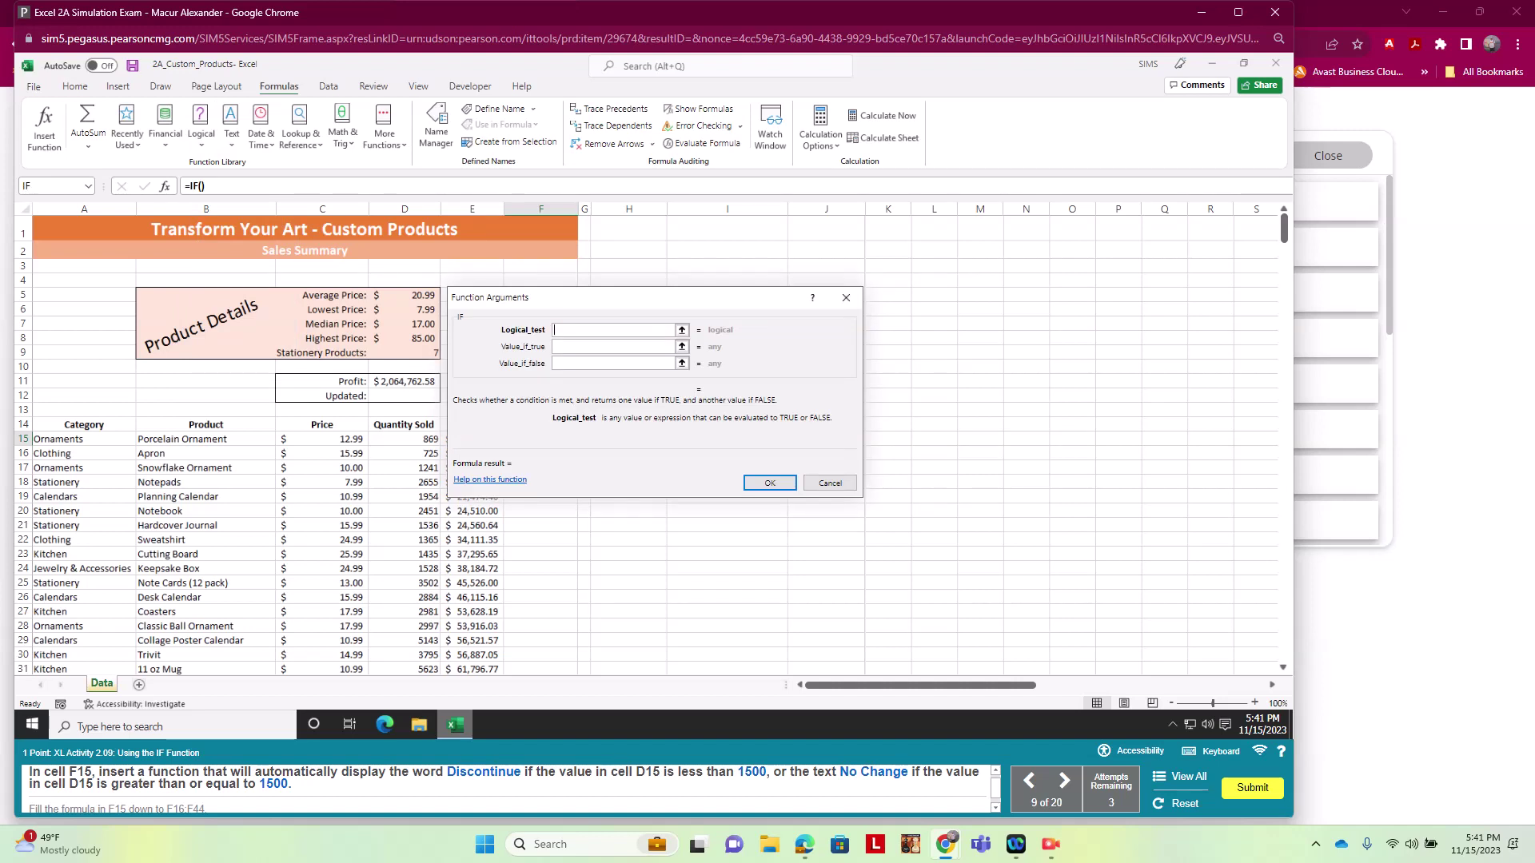
type("d15<1500")
left_click(612, 346)
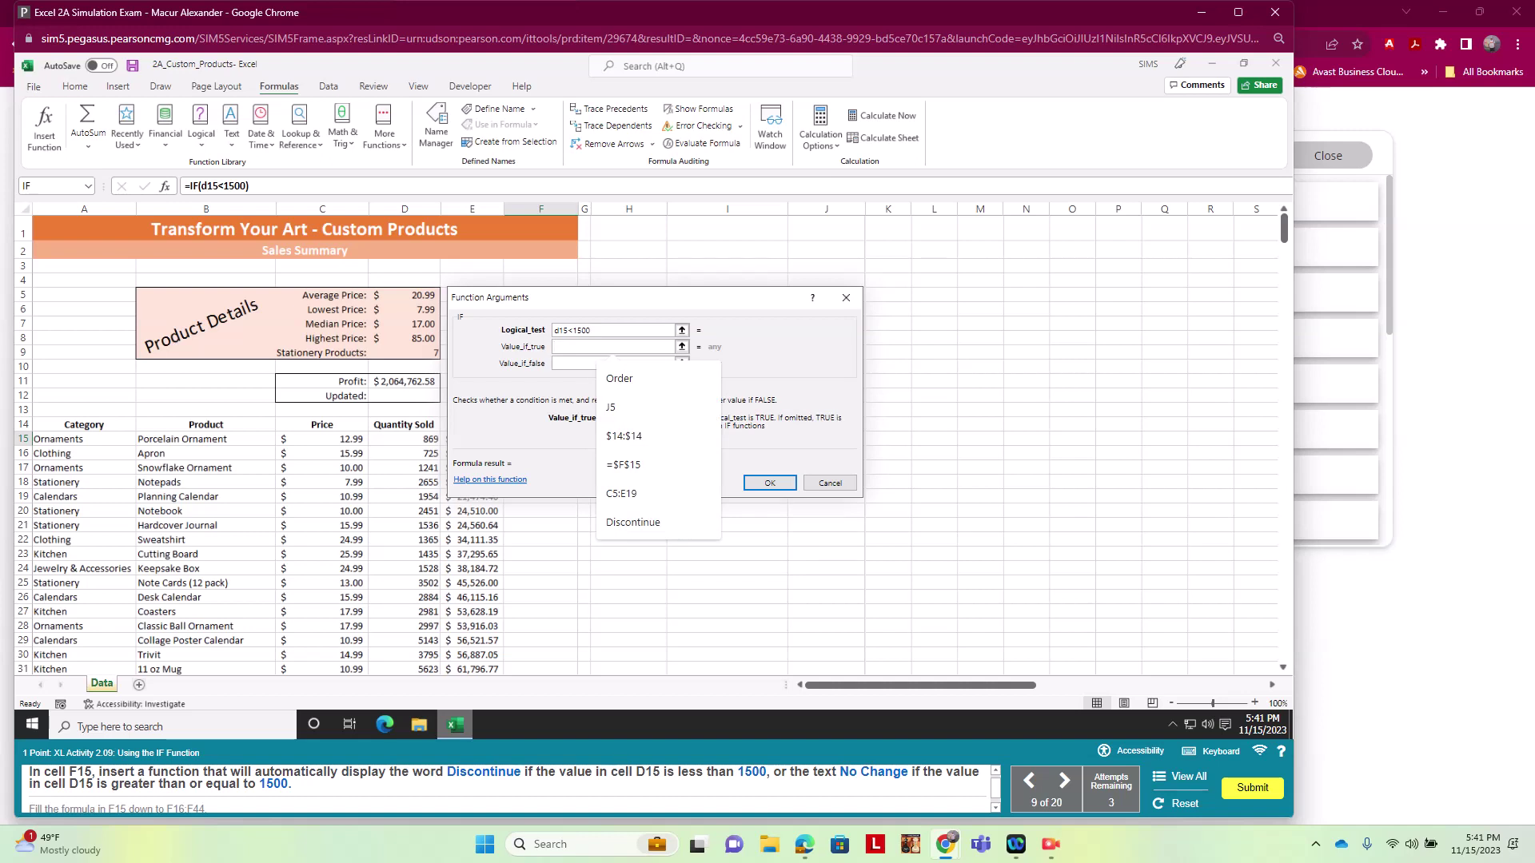
key("Return")
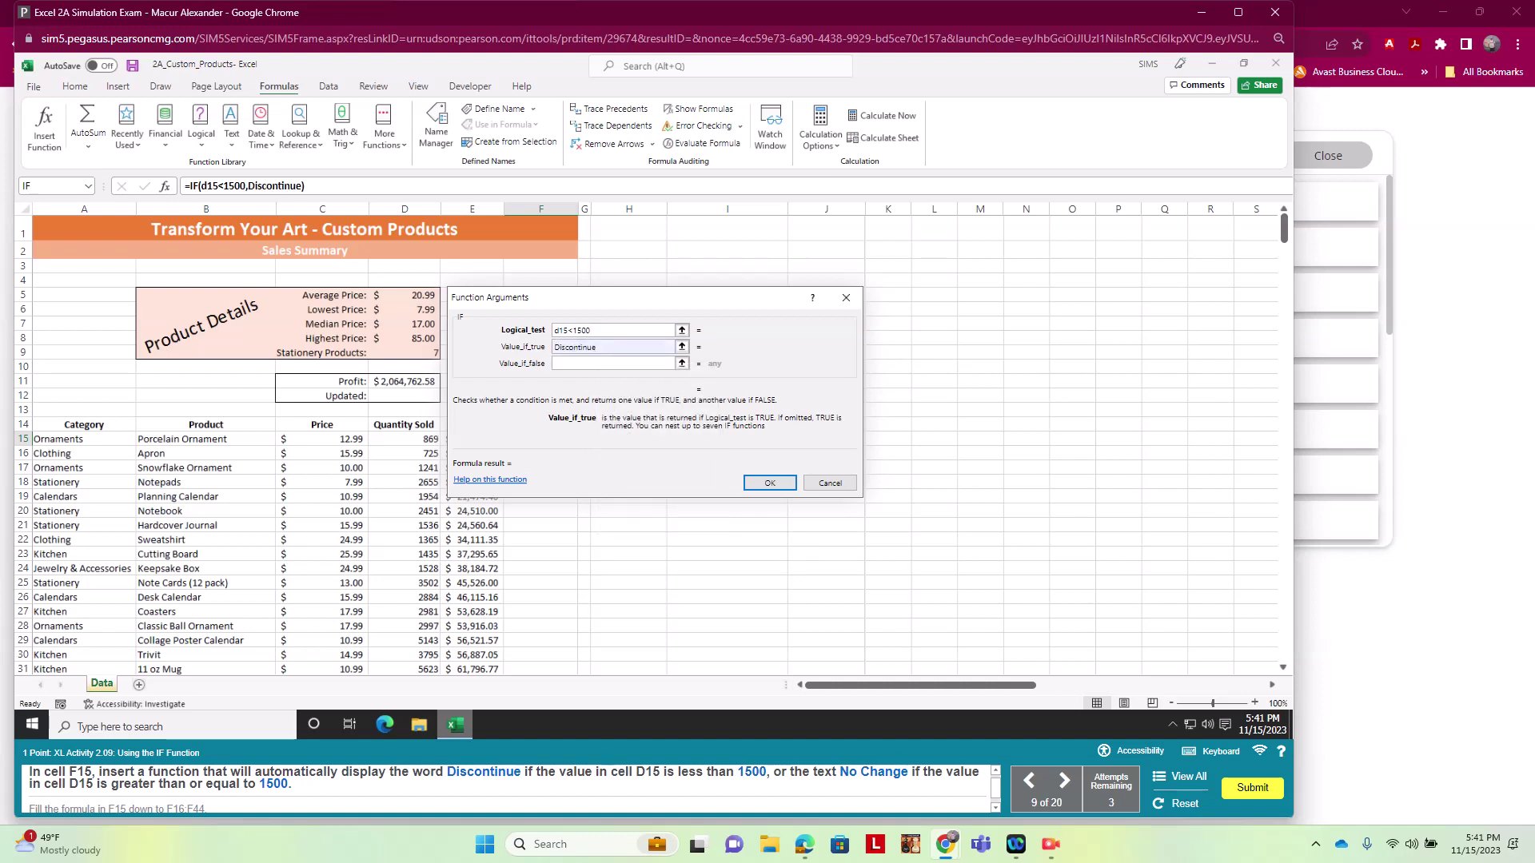
left_click(612, 363)
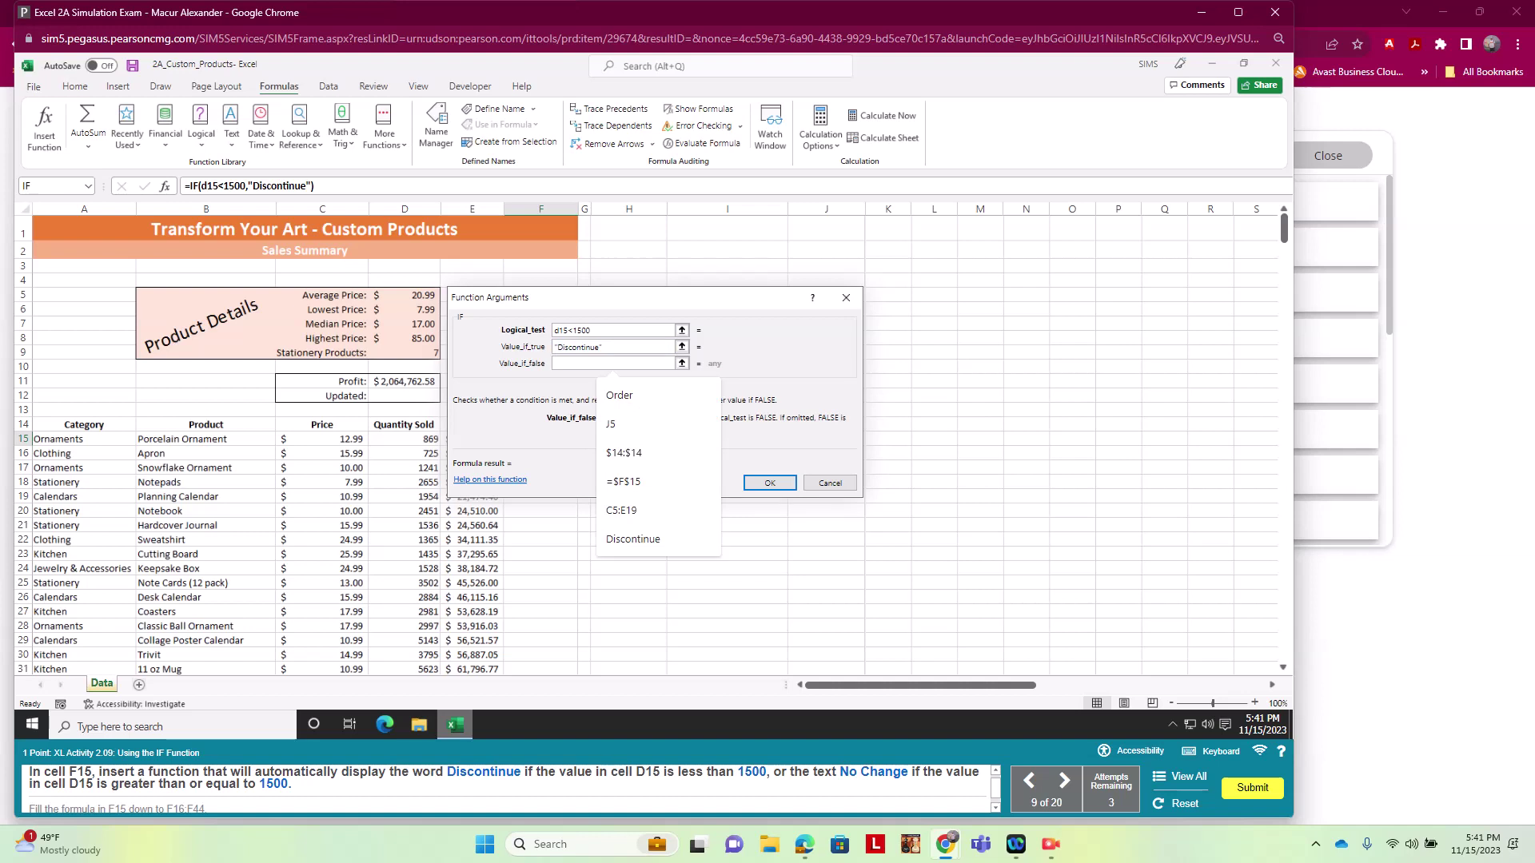
type("No Change")
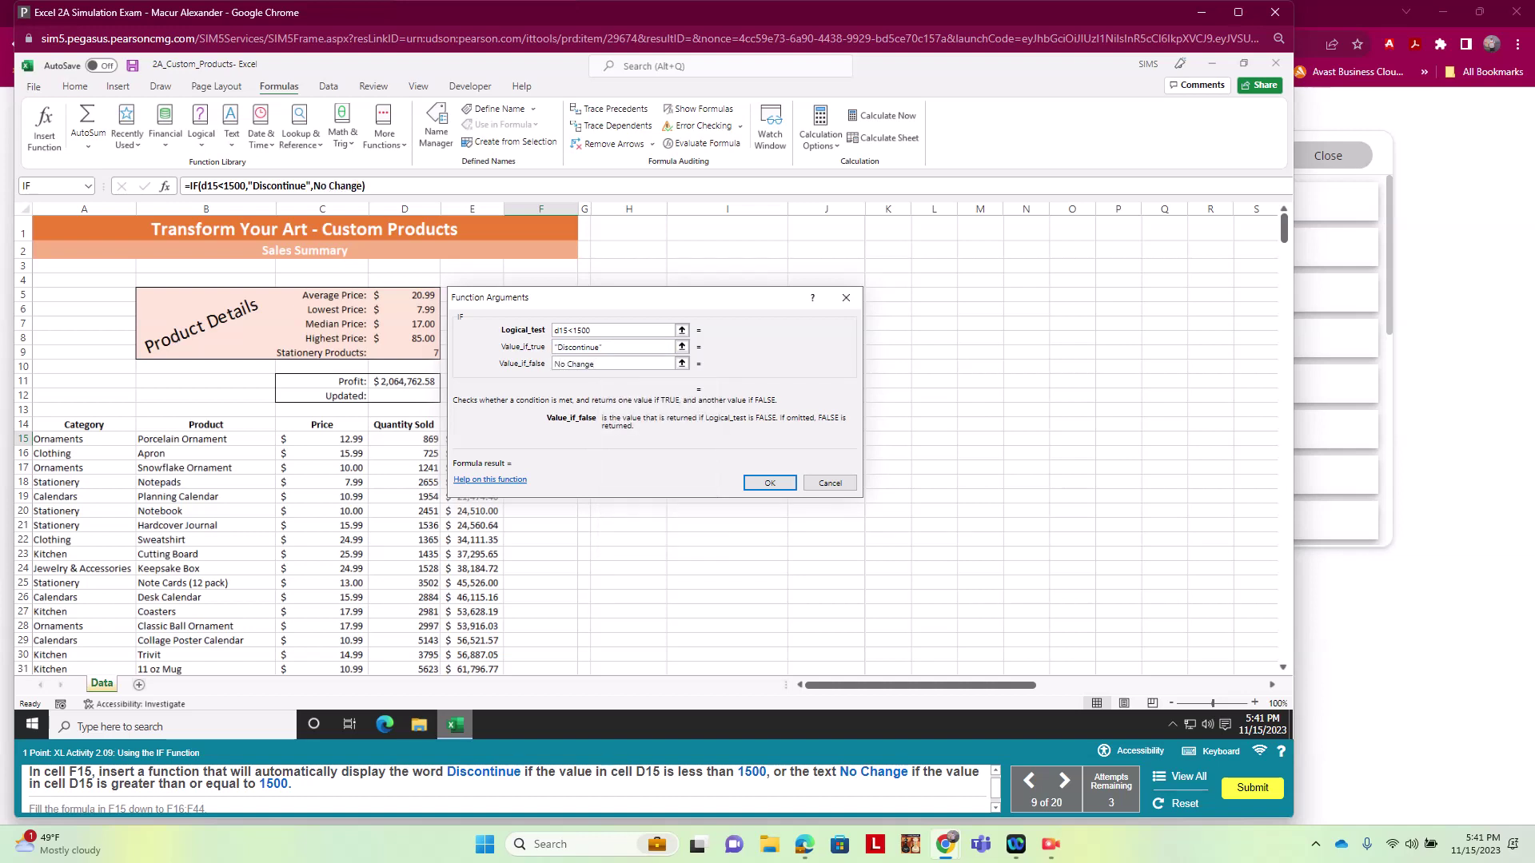
key("Return")
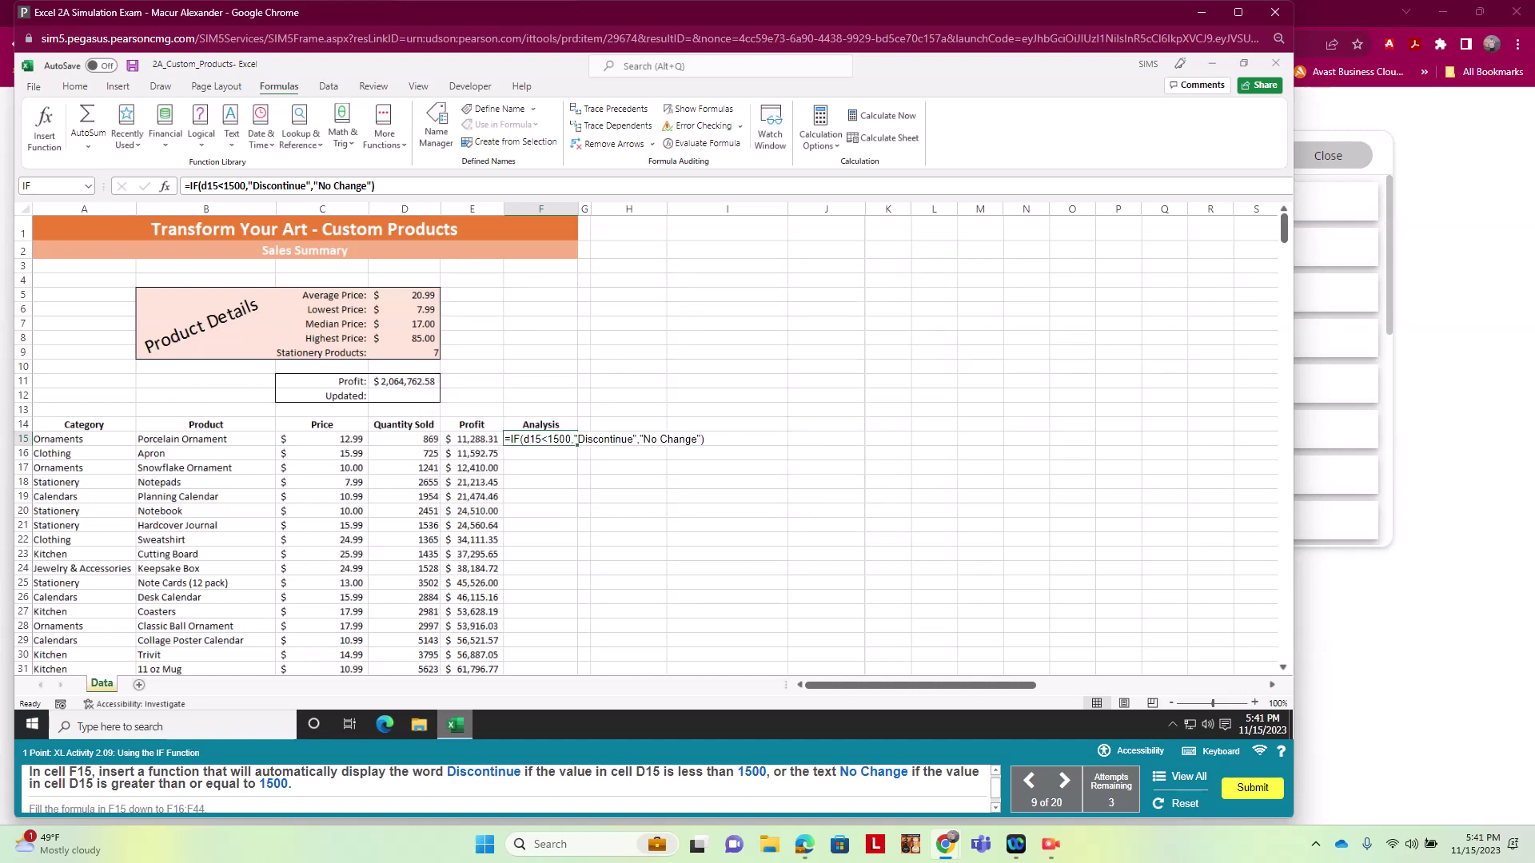
Fill the IF formula in F15 down through F44 in the Analysis column.
scroll(640, 440, "down", 4)
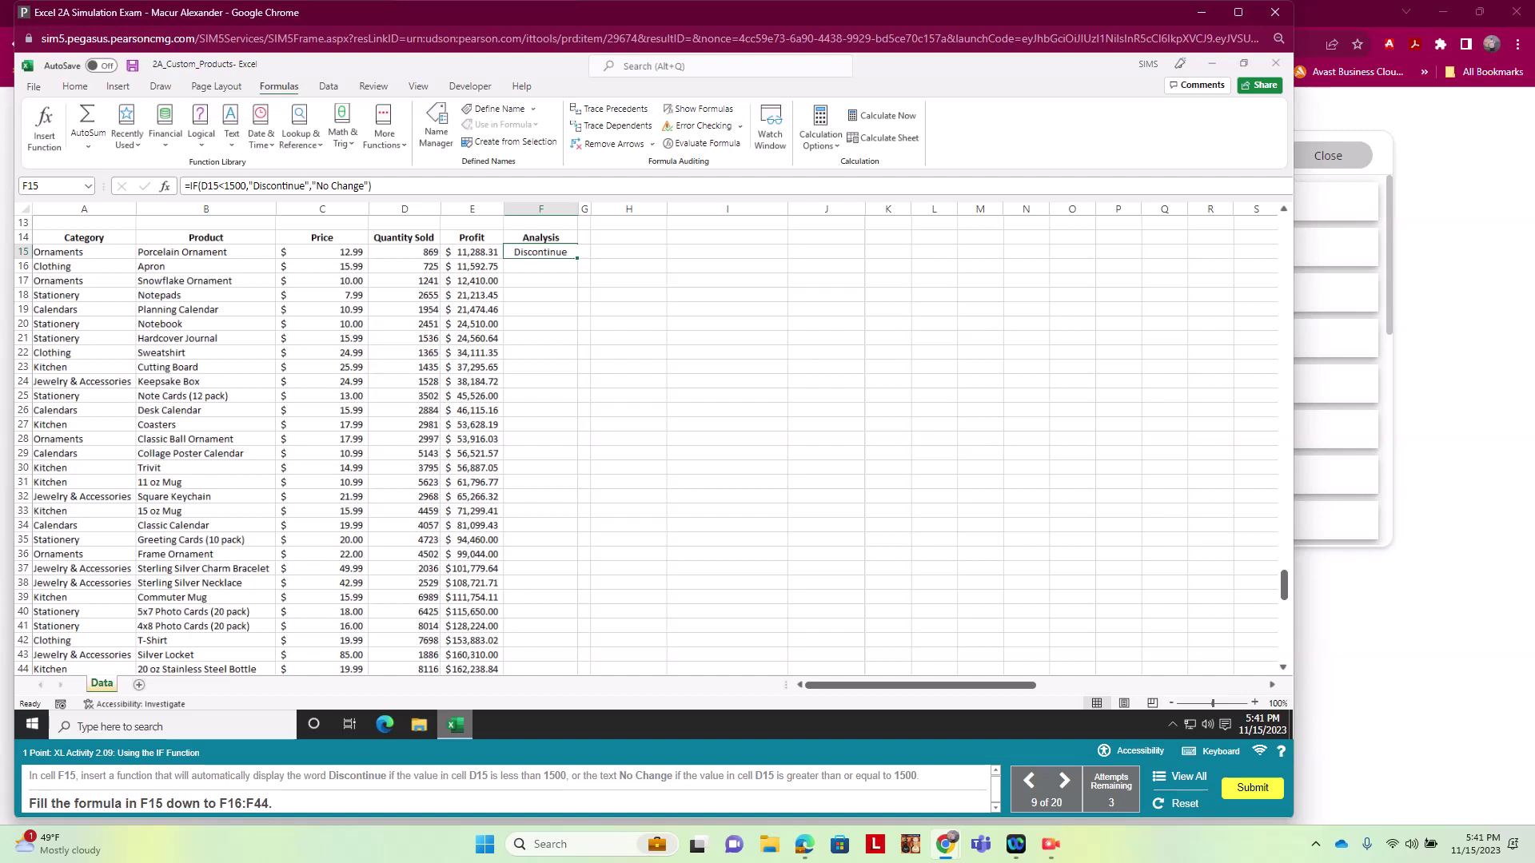
left_click_drag(577, 259, 576, 676)
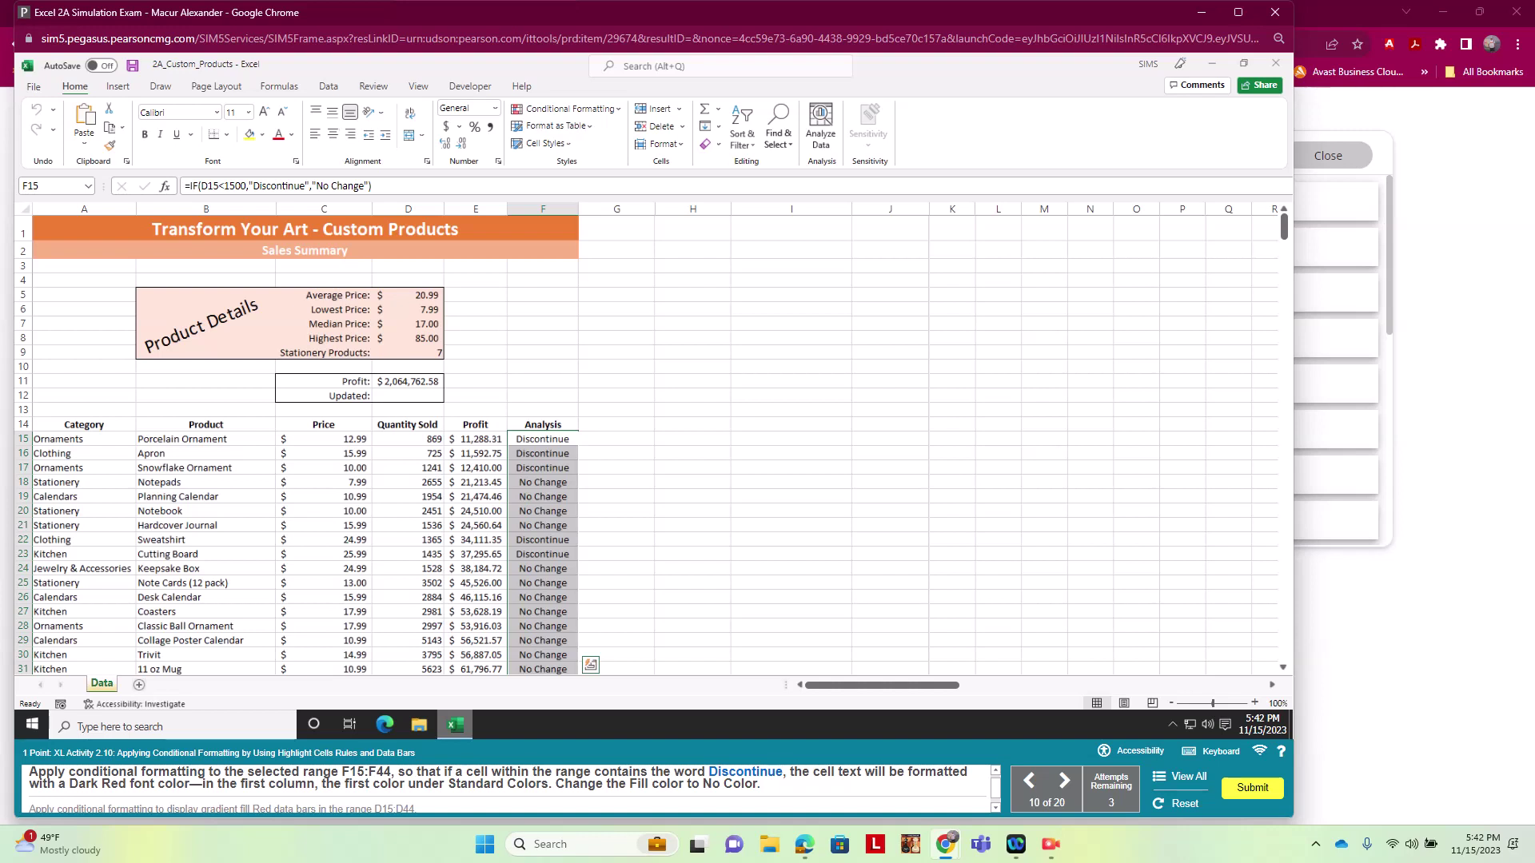
scroll(640, 440, "down", 1)
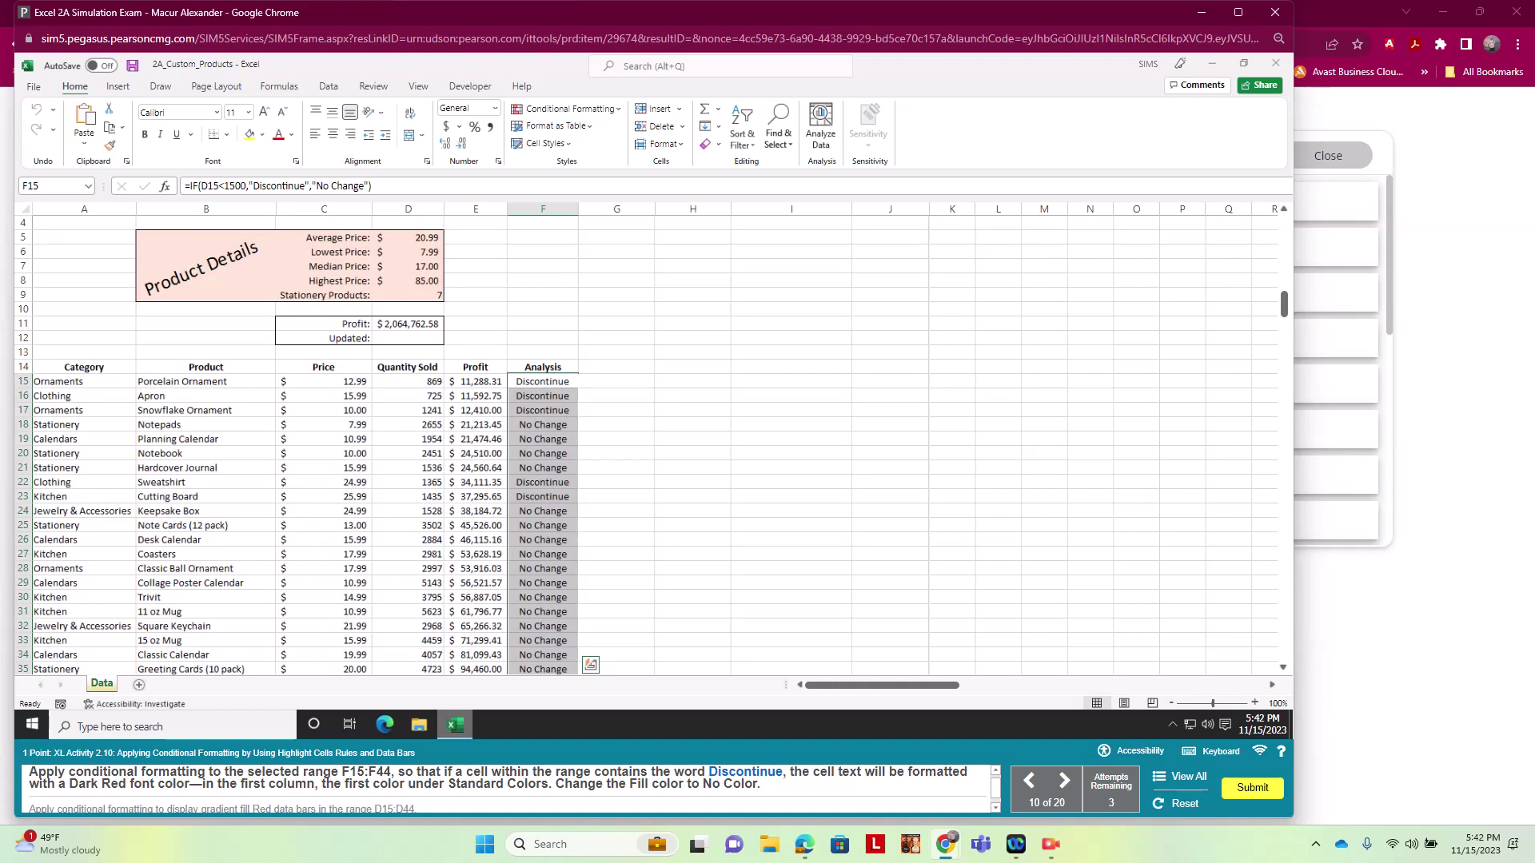
scroll(640, 440, "down", 4)
scroll(639, 440, "up", 5)
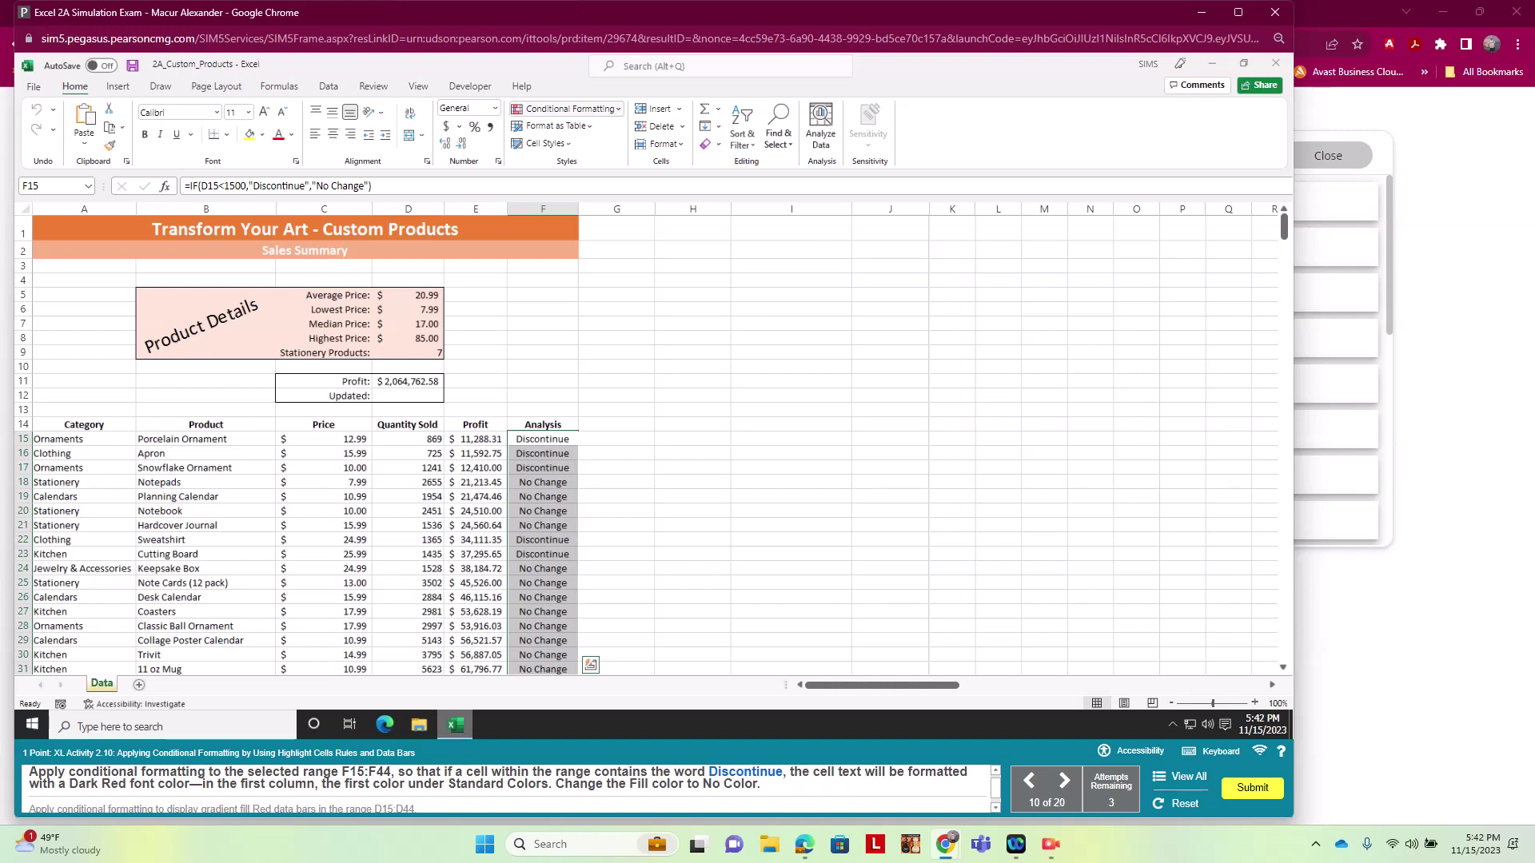
Start a Text That Contains highlight rule for the Analysis range F15:F44 with the text Discontinue.
left_click(569, 109)
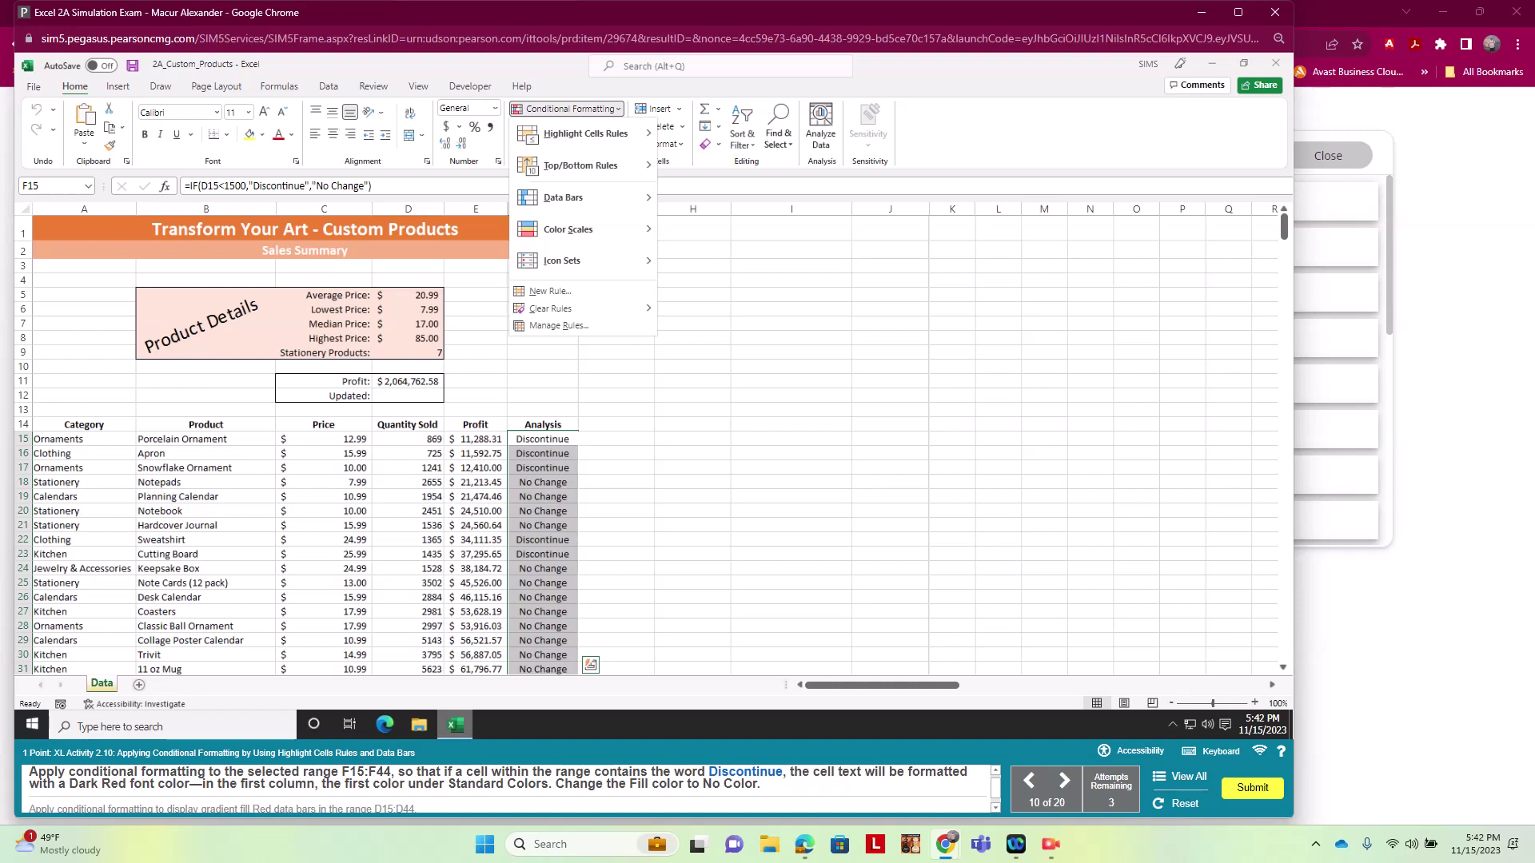
mouse_move(585, 134)
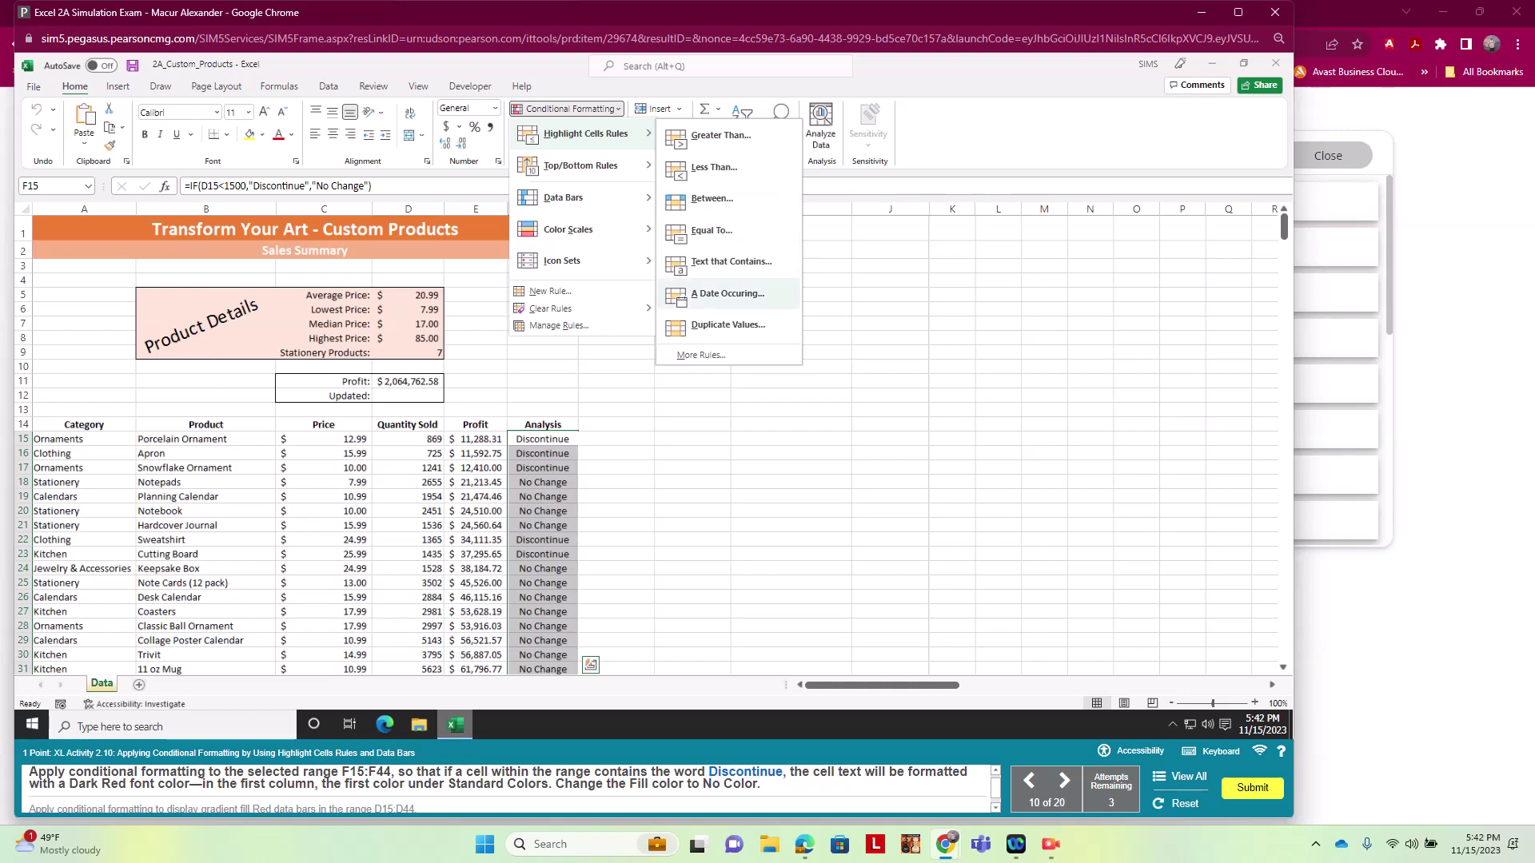
left_click(731, 261)
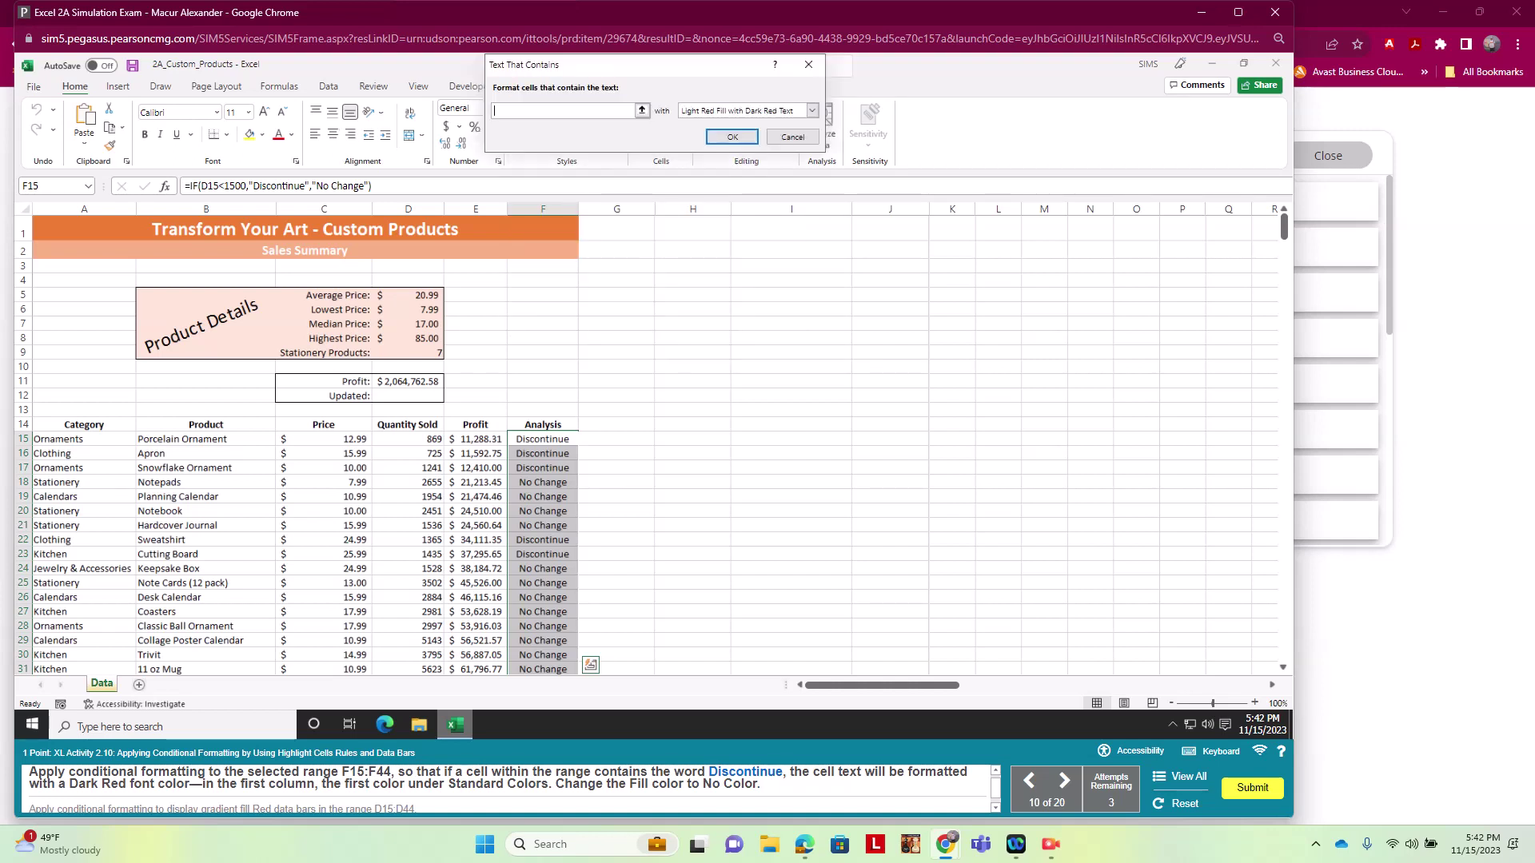
left_click(563, 110)
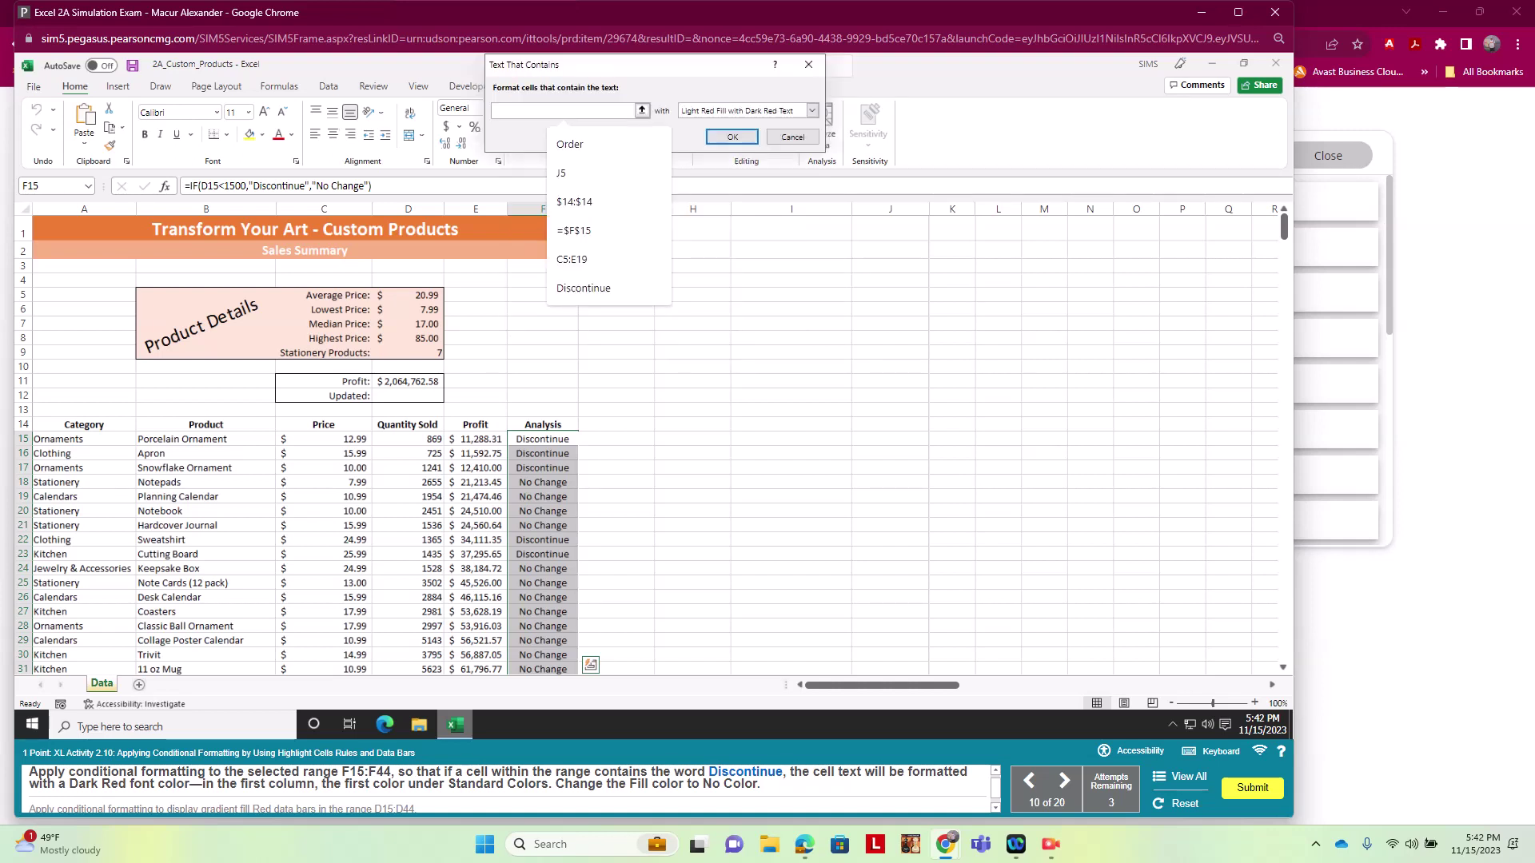
left_click(607, 288)
key("Return")
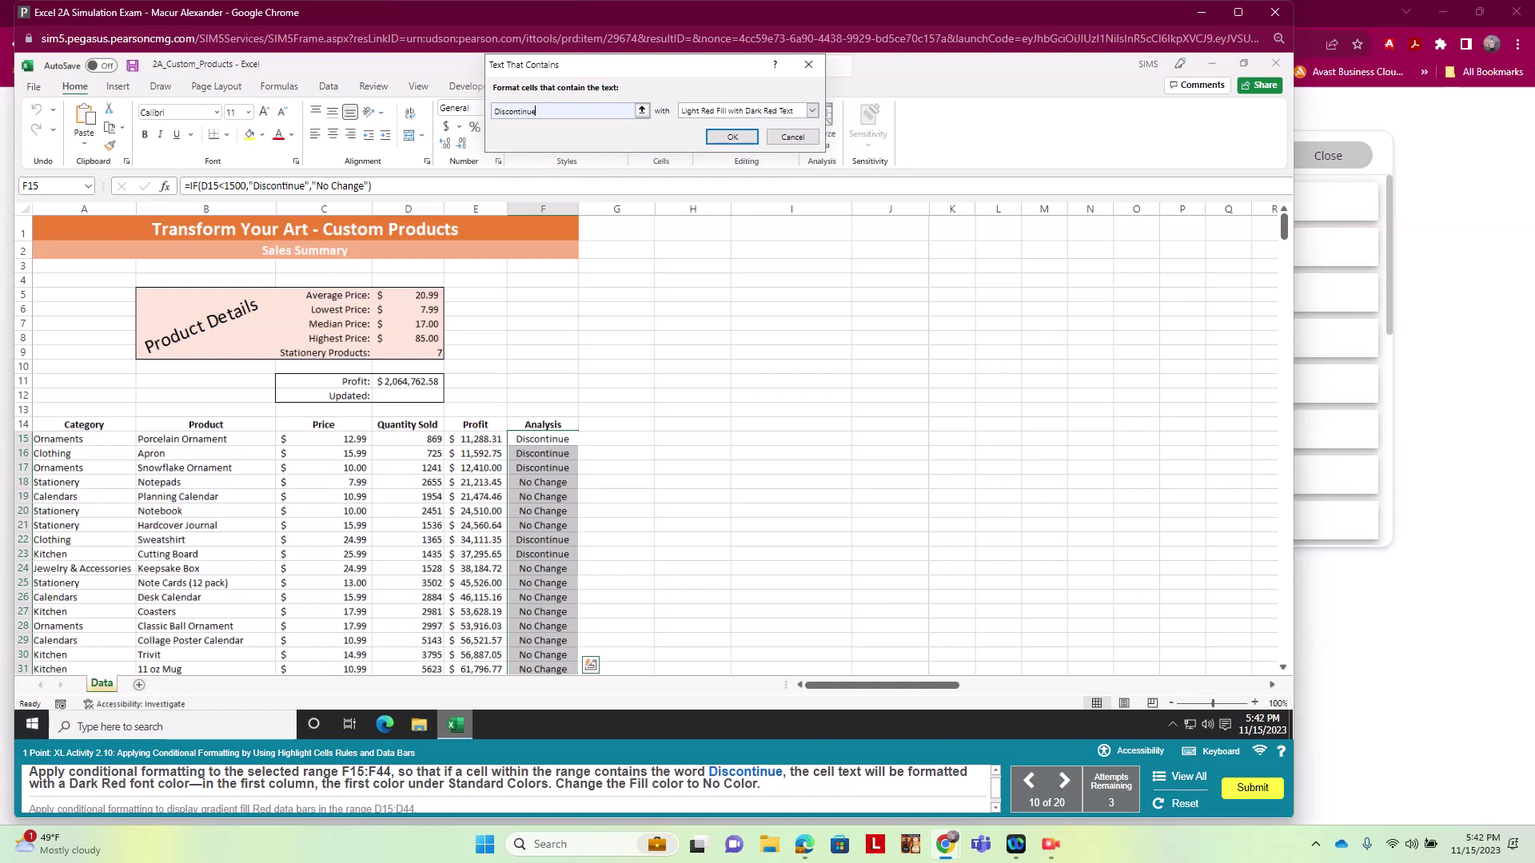
Give the highlight rule a custom format with a Dark Red standard font color and No Color fill, and apply it.
left_click(811, 111)
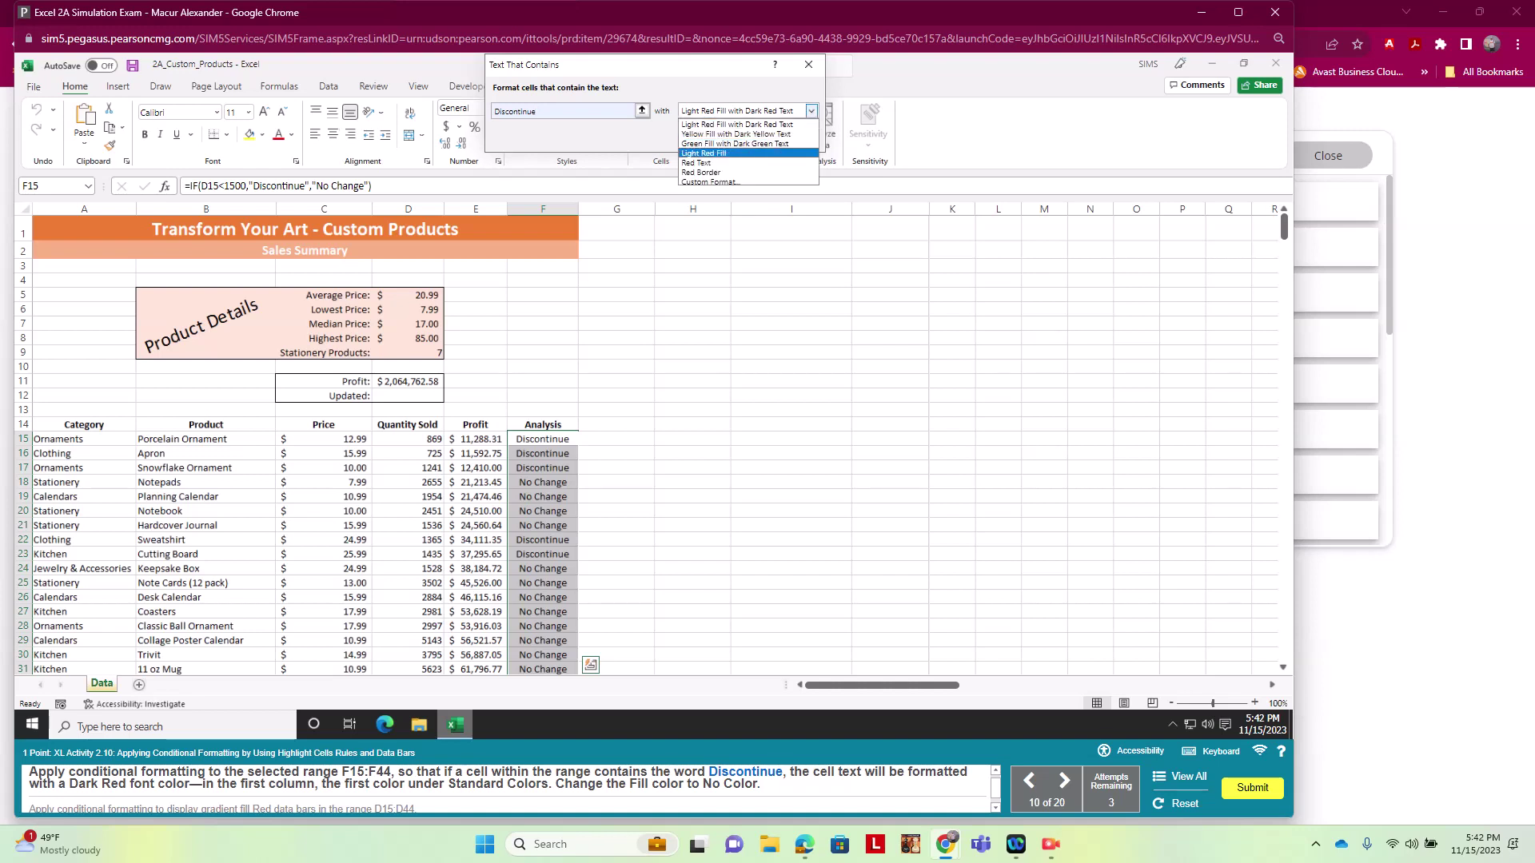
key("Return")
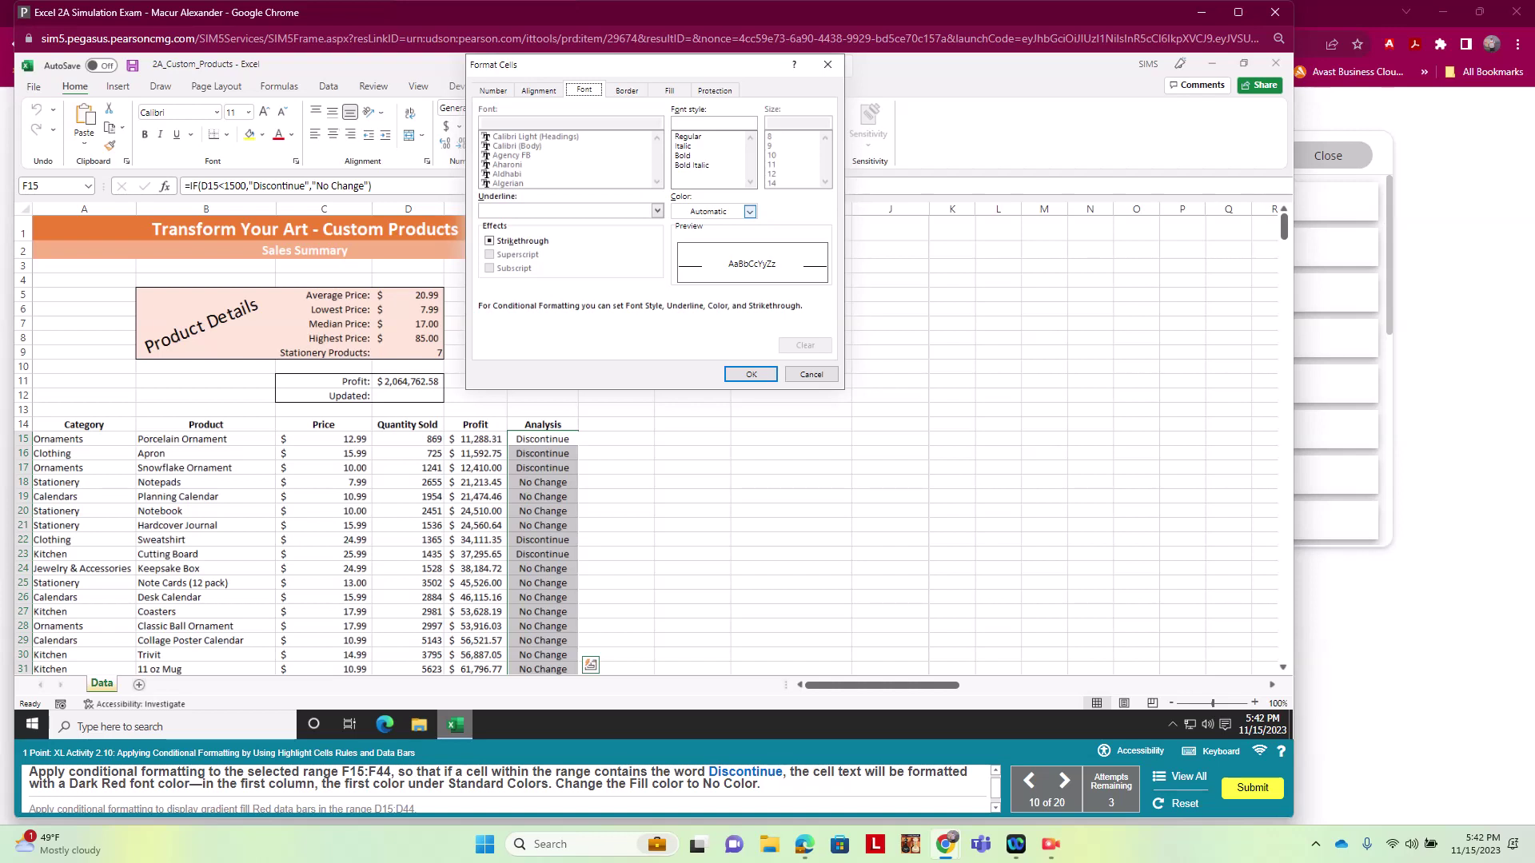
left_click(750, 211)
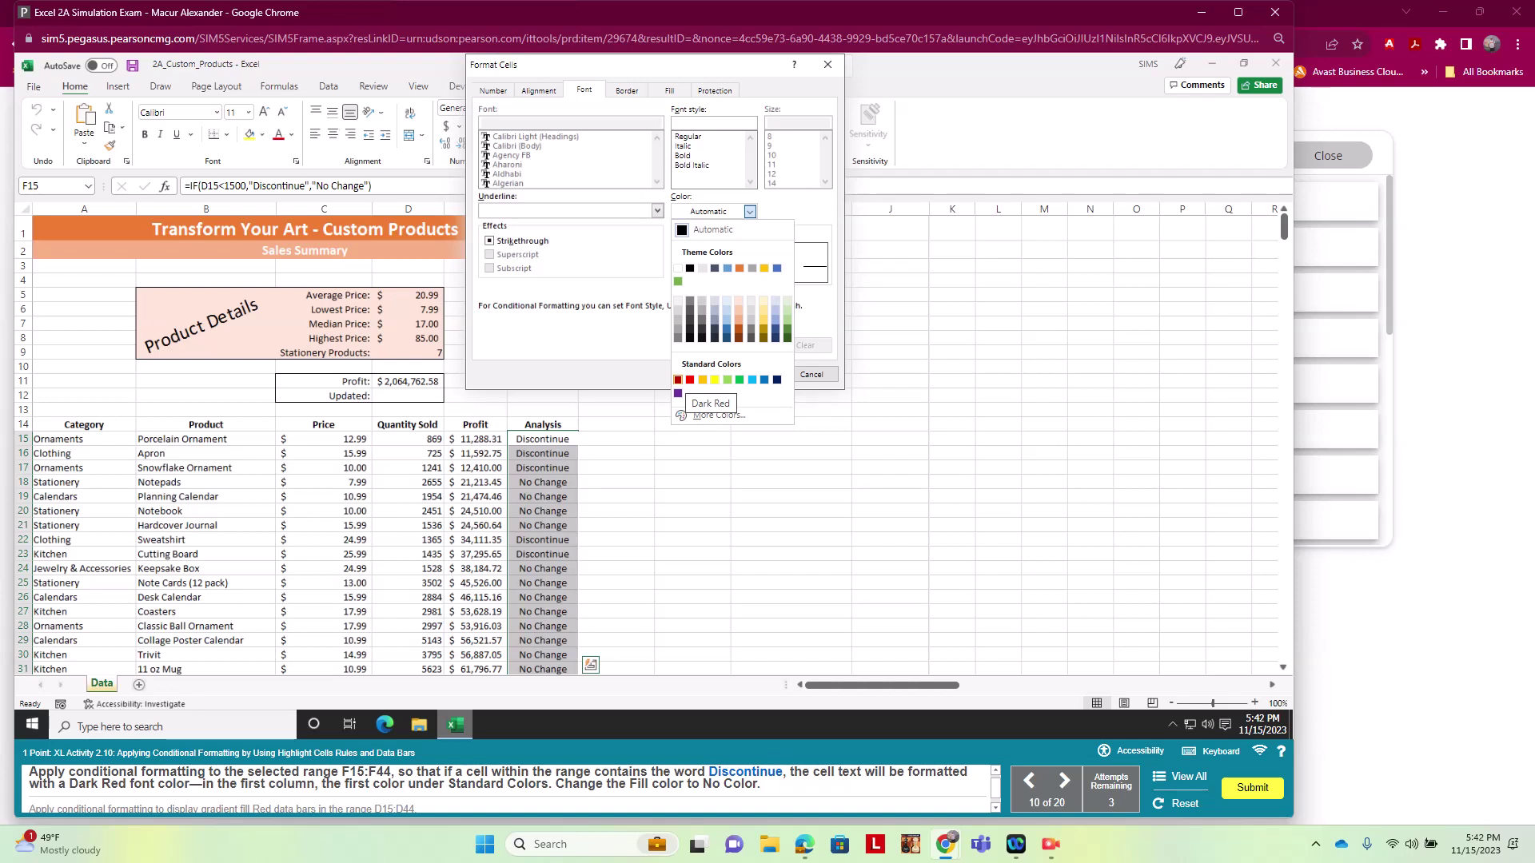
left_click(678, 380)
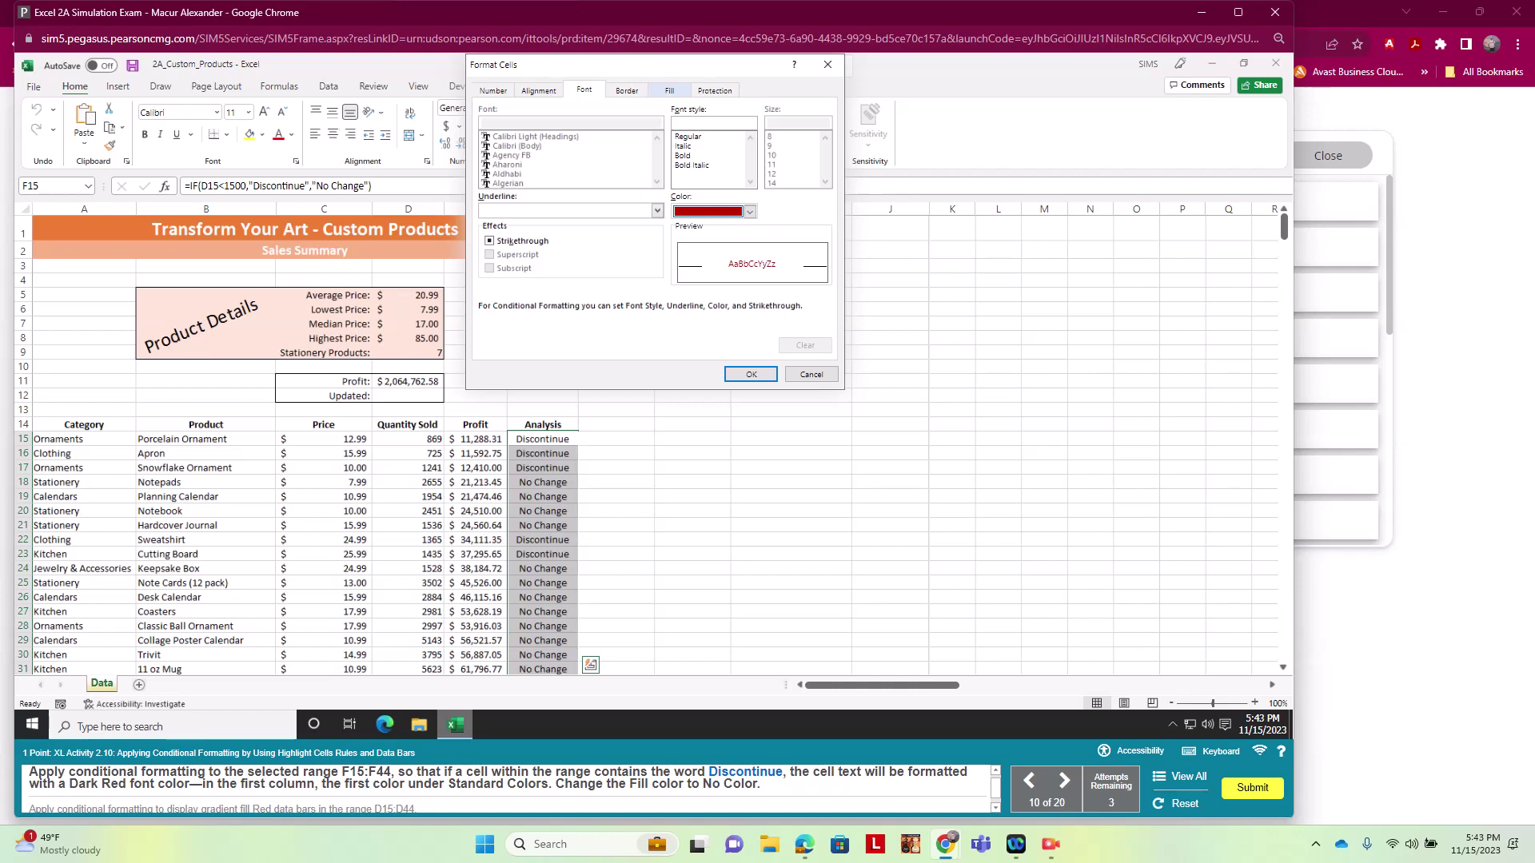
left_click(669, 90)
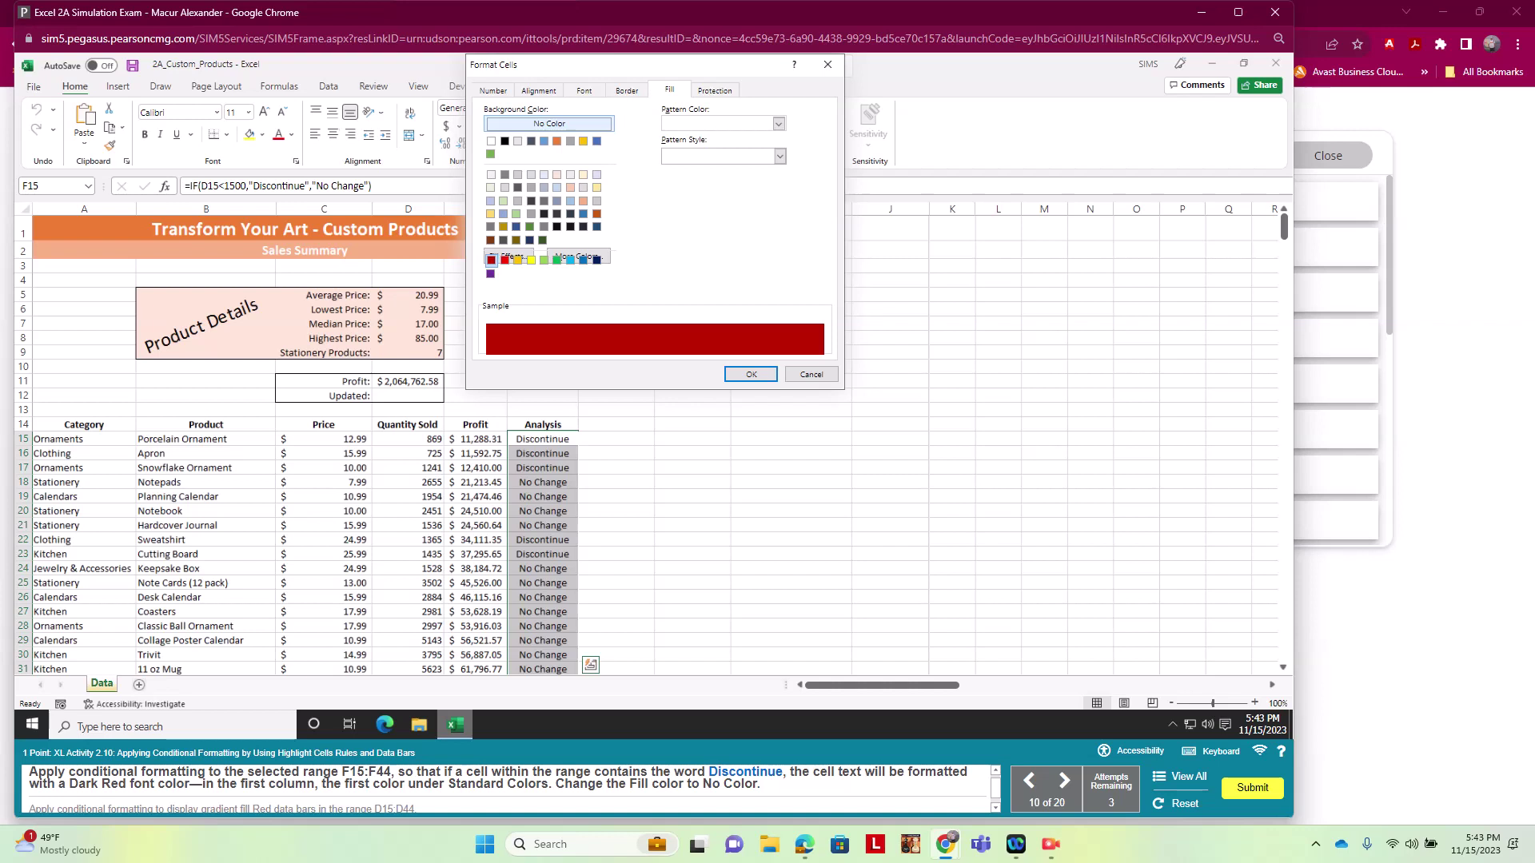
left_click(549, 123)
key("Return")
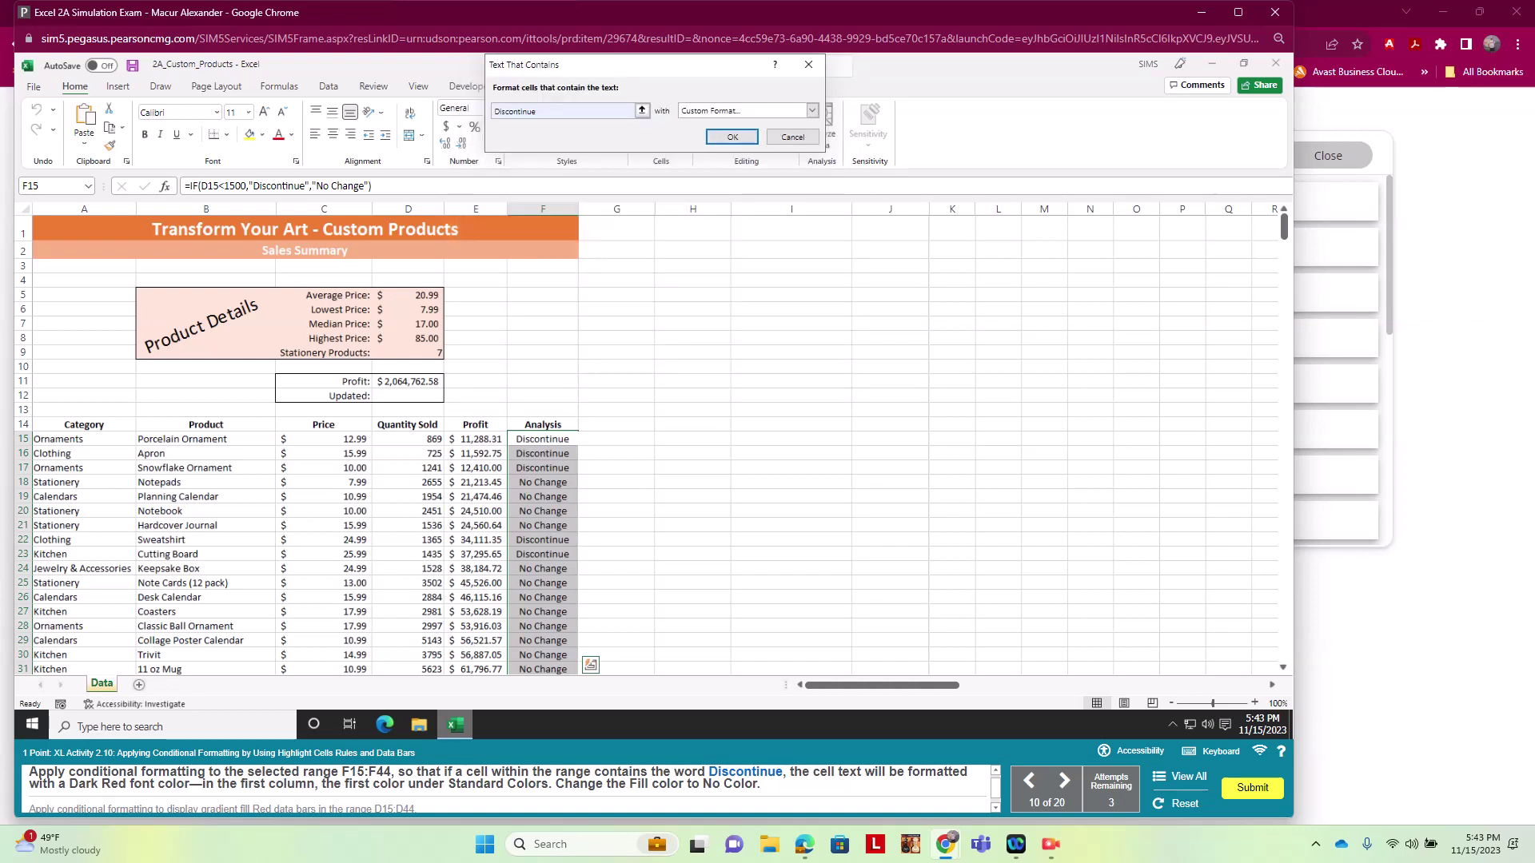
key("Return")
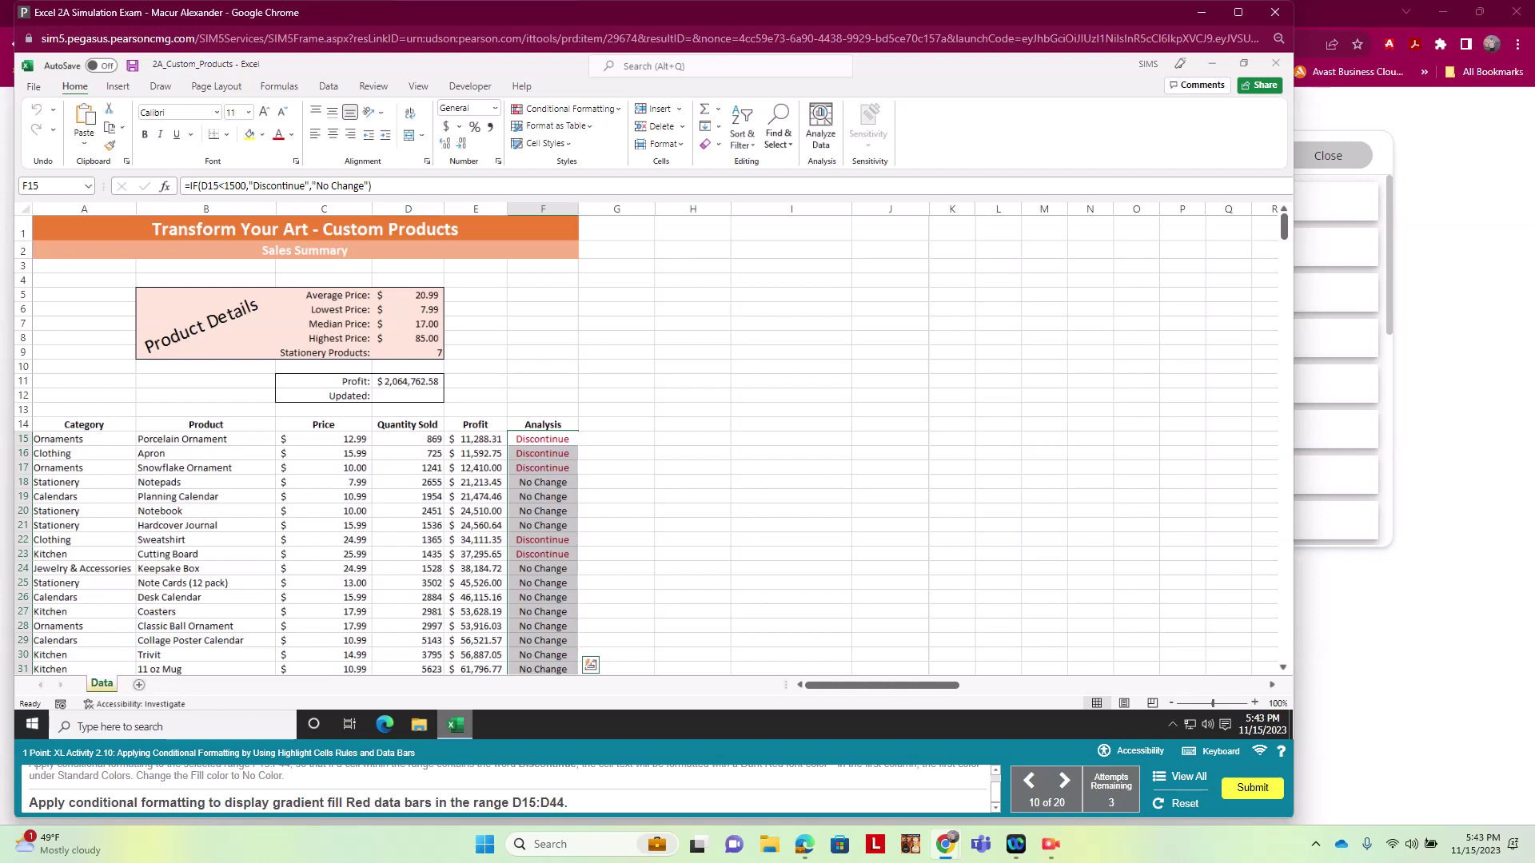
Apply gradient fill Red data bars to the Quantity Sold range D15:D44.
left_click_drag(408, 439, 418, 725)
mouse_move(407, 640)
left_mouse_down()
mouse_move(408, 675)
mouse_move(408, 611)
left_mouse_up()
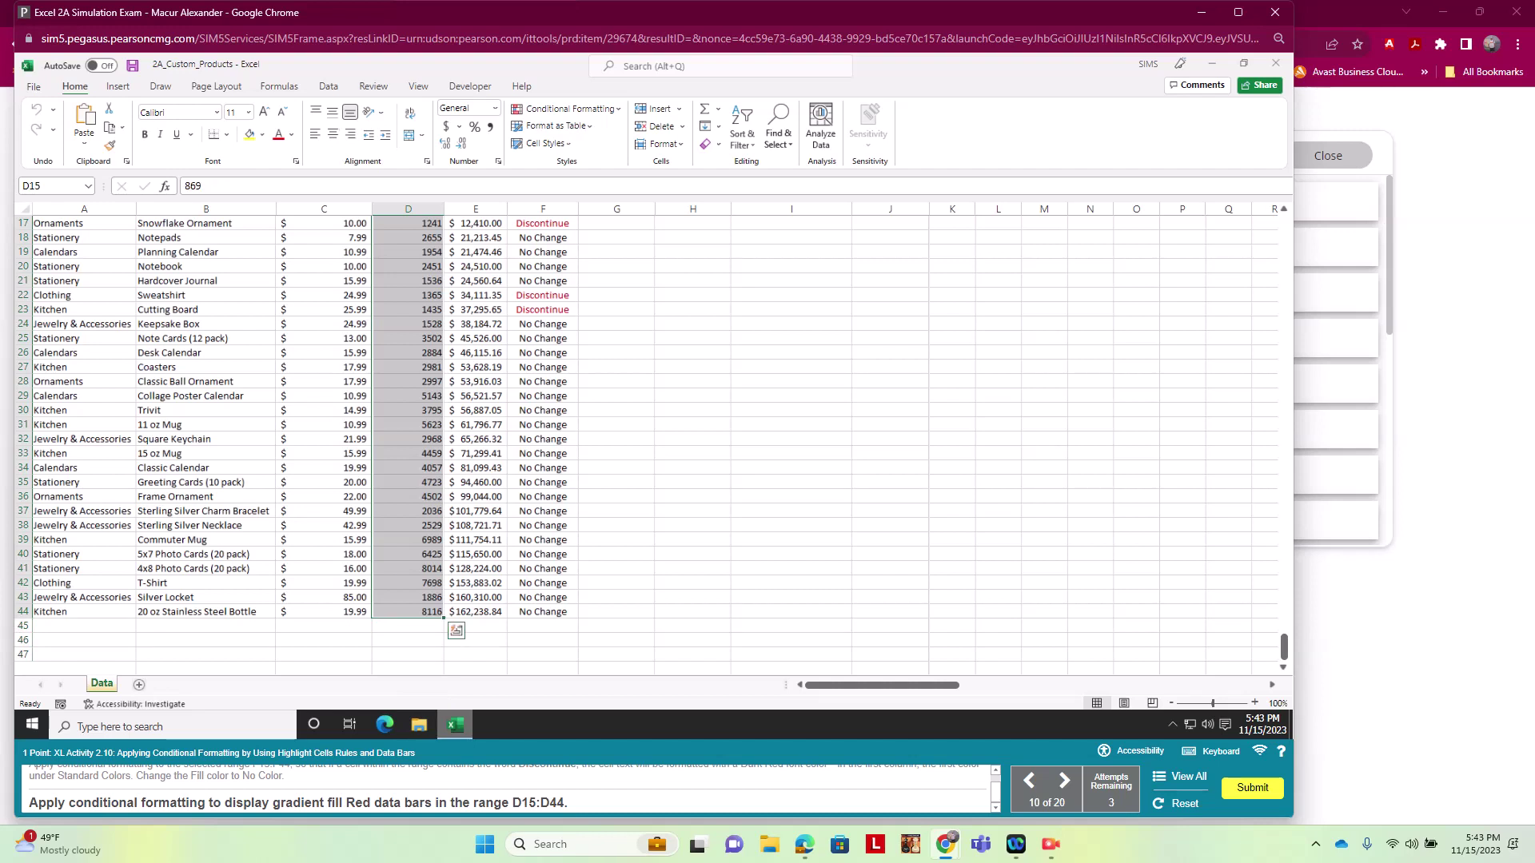
left_click(566, 108)
mouse_move(576, 198)
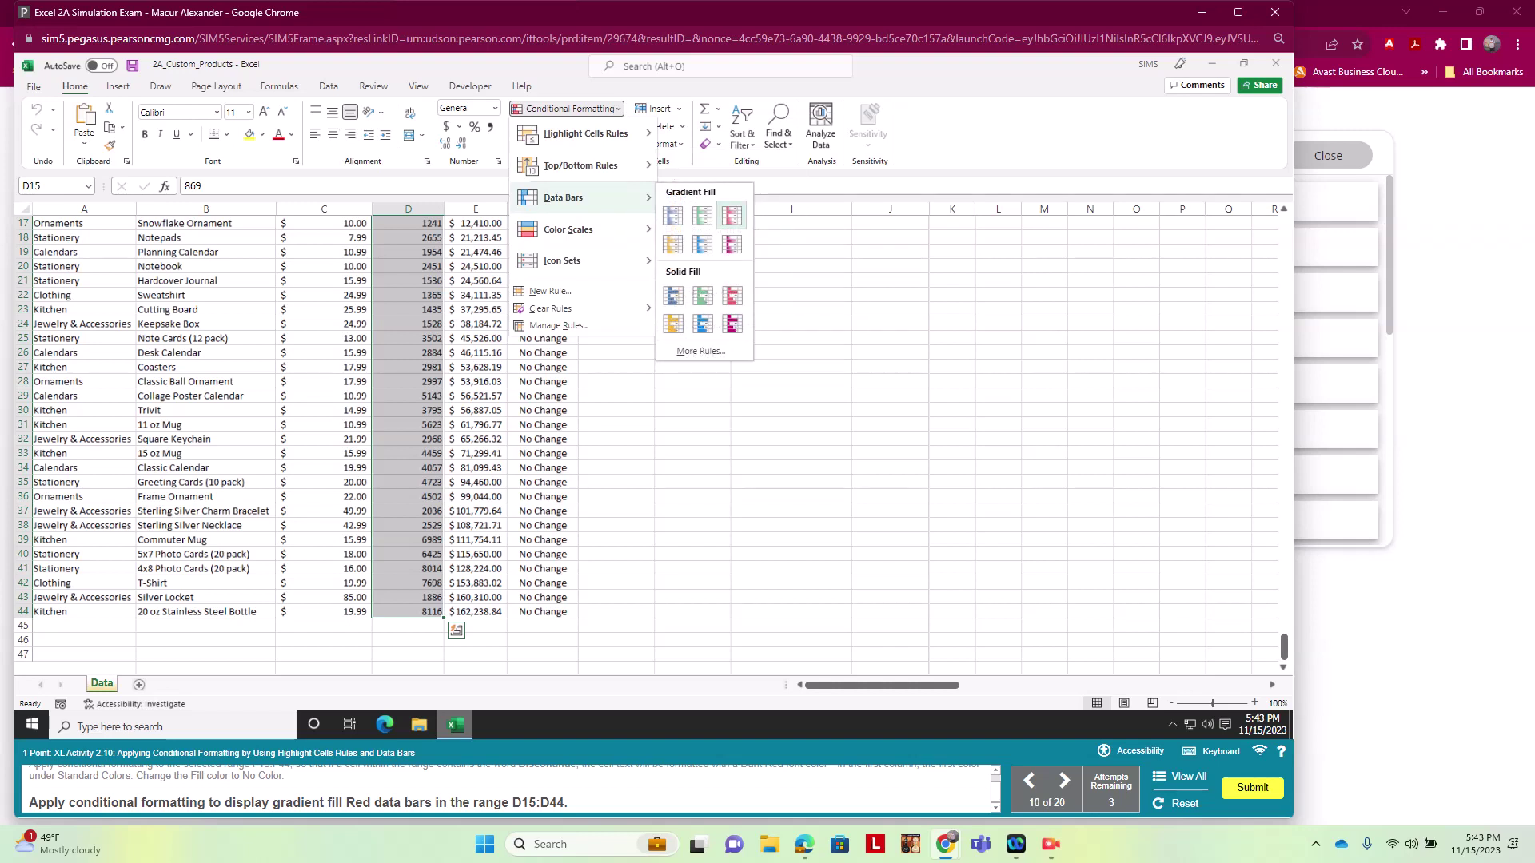
left_click(732, 216)
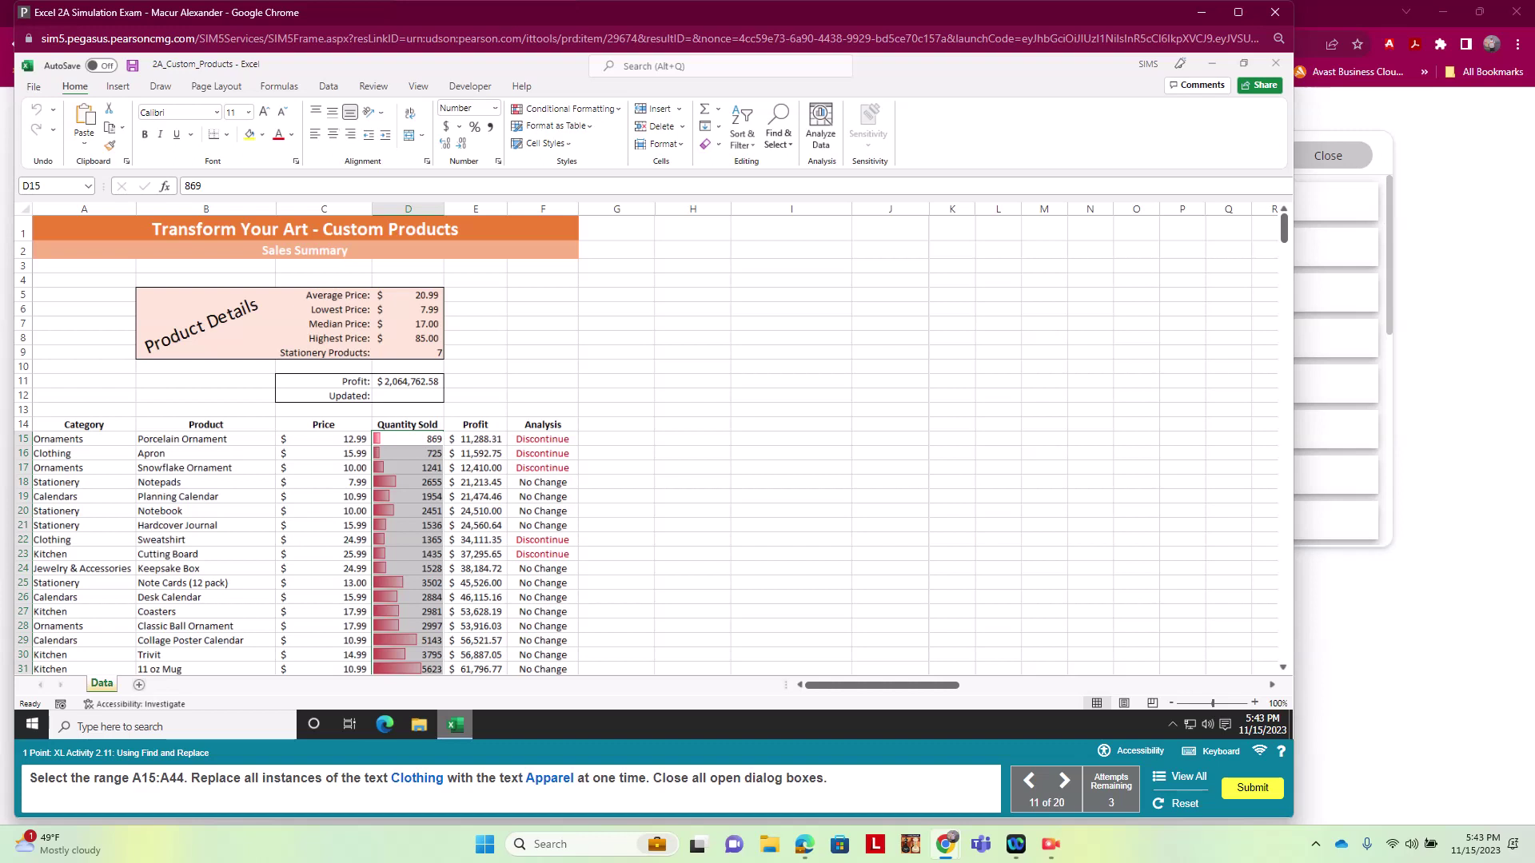
Replace all instances of Clothing with Apparel in the range A15:A44 and close the Find and Replace dialog.
left_click_drag(84, 439, 84, 640)
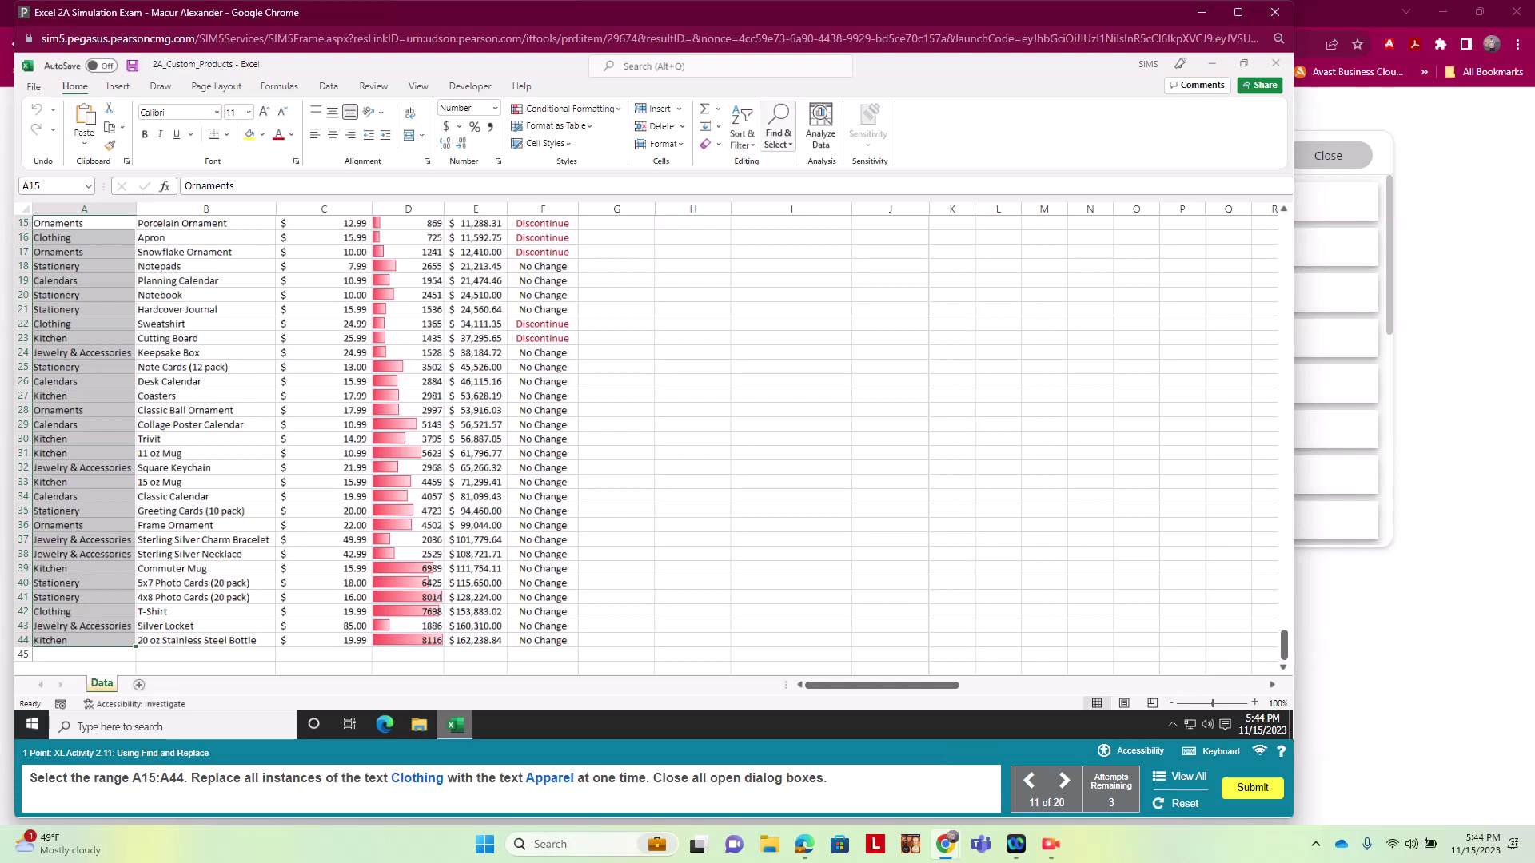
left_click(779, 128)
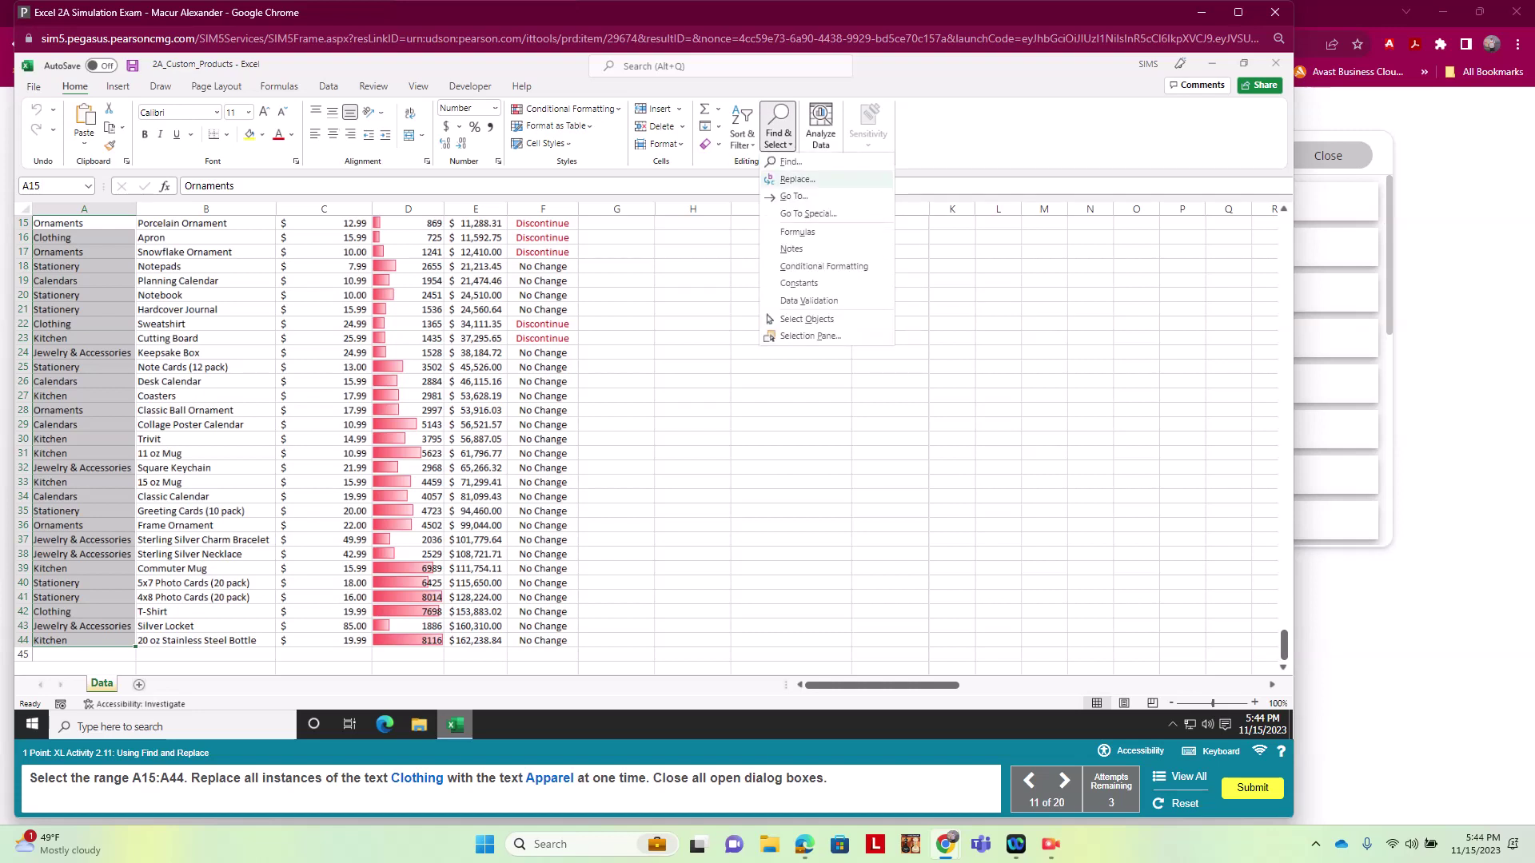
left_click(807, 179)
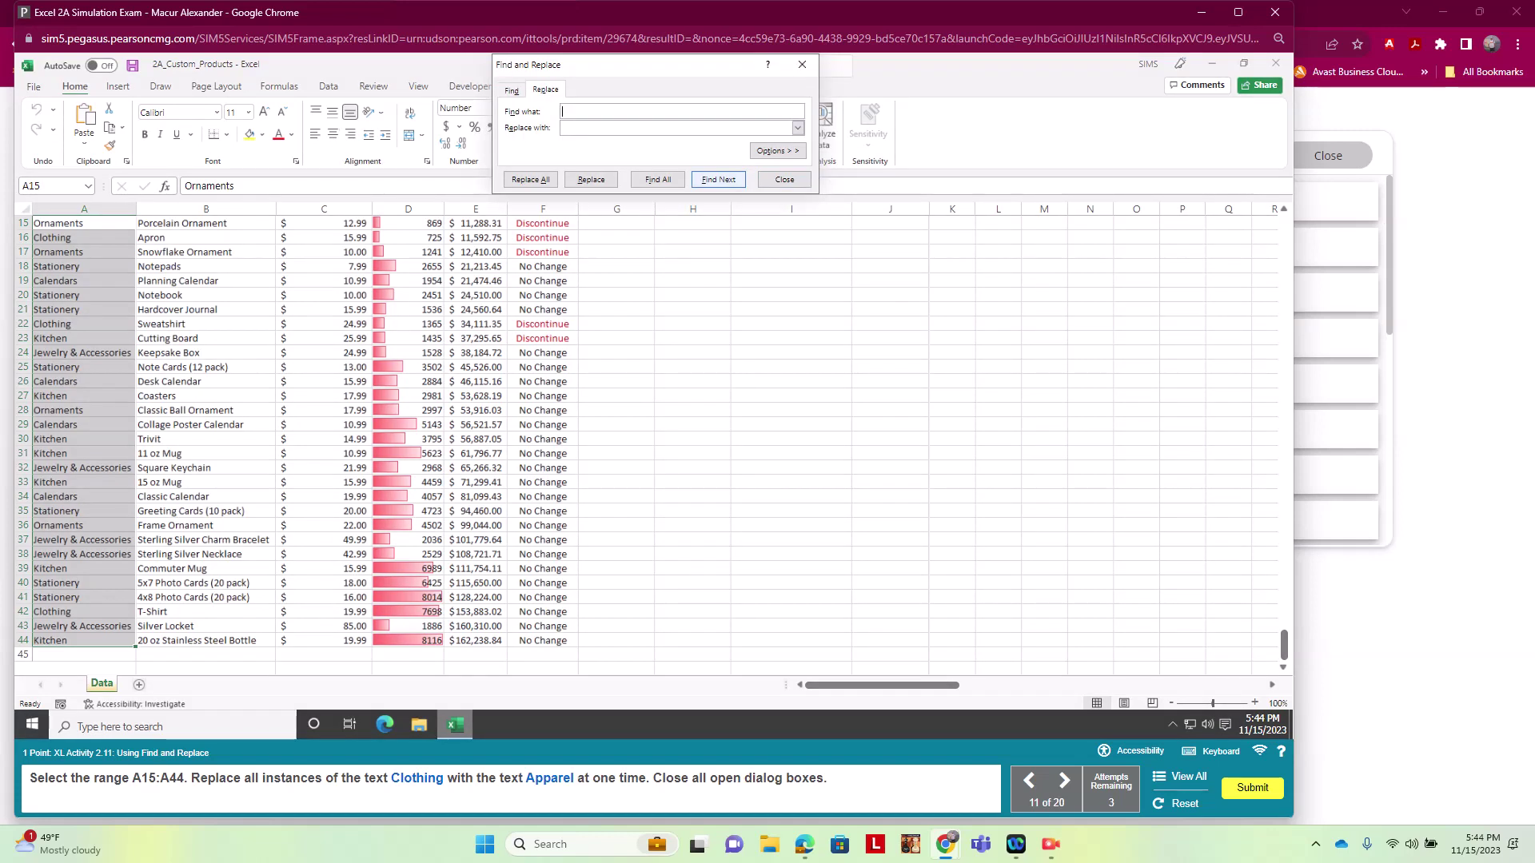
type("Clothing")
key("Tab")
type("Apparel")
key("alt+a")
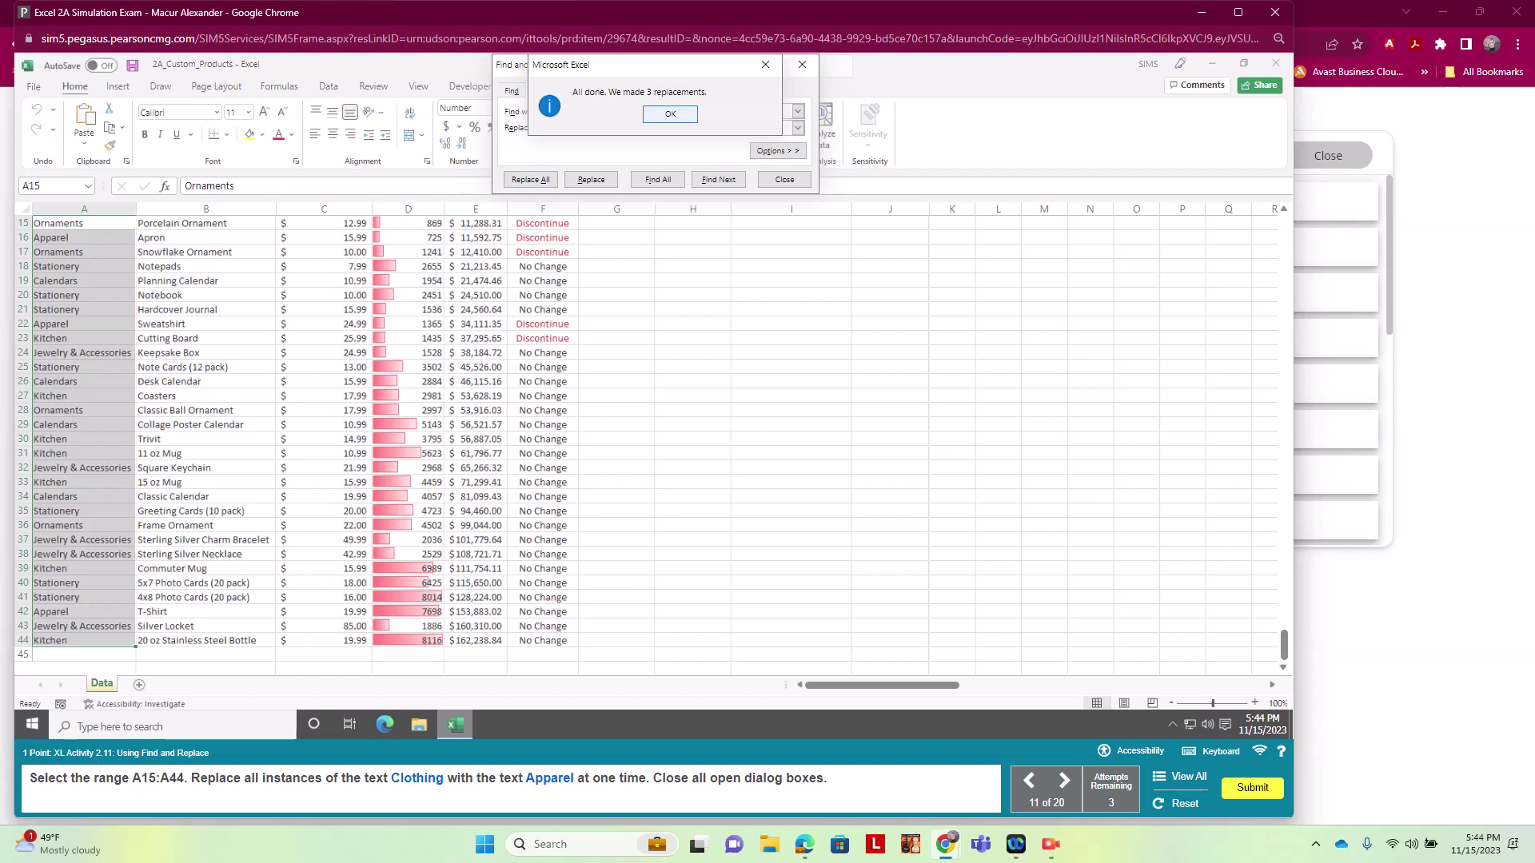
left_click(669, 113)
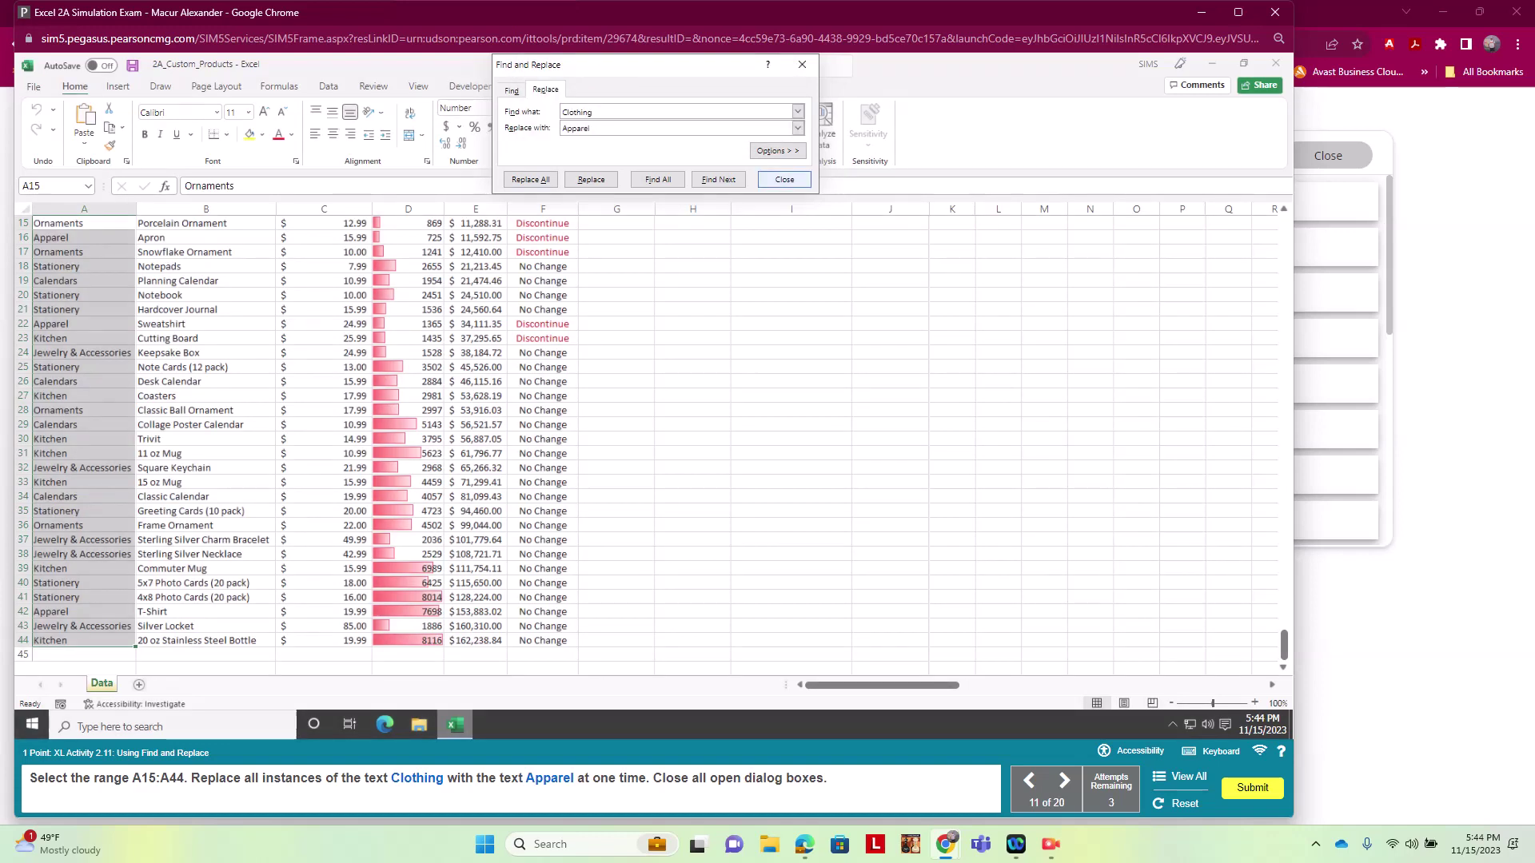
left_click(784, 179)
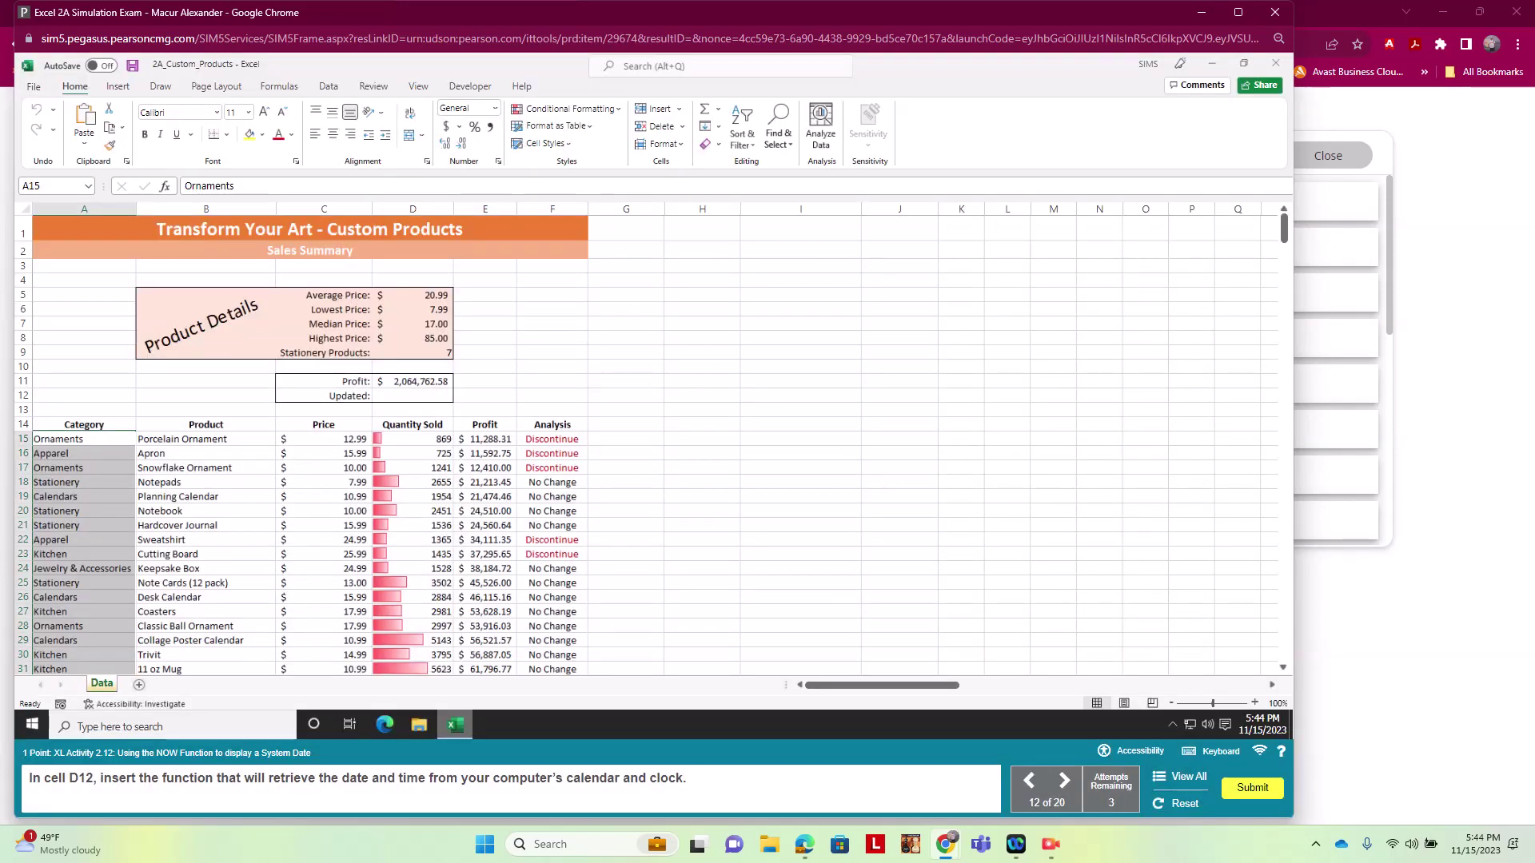
Insert the NOW function in cell D12 beside the Updated label.
left_click(412, 395)
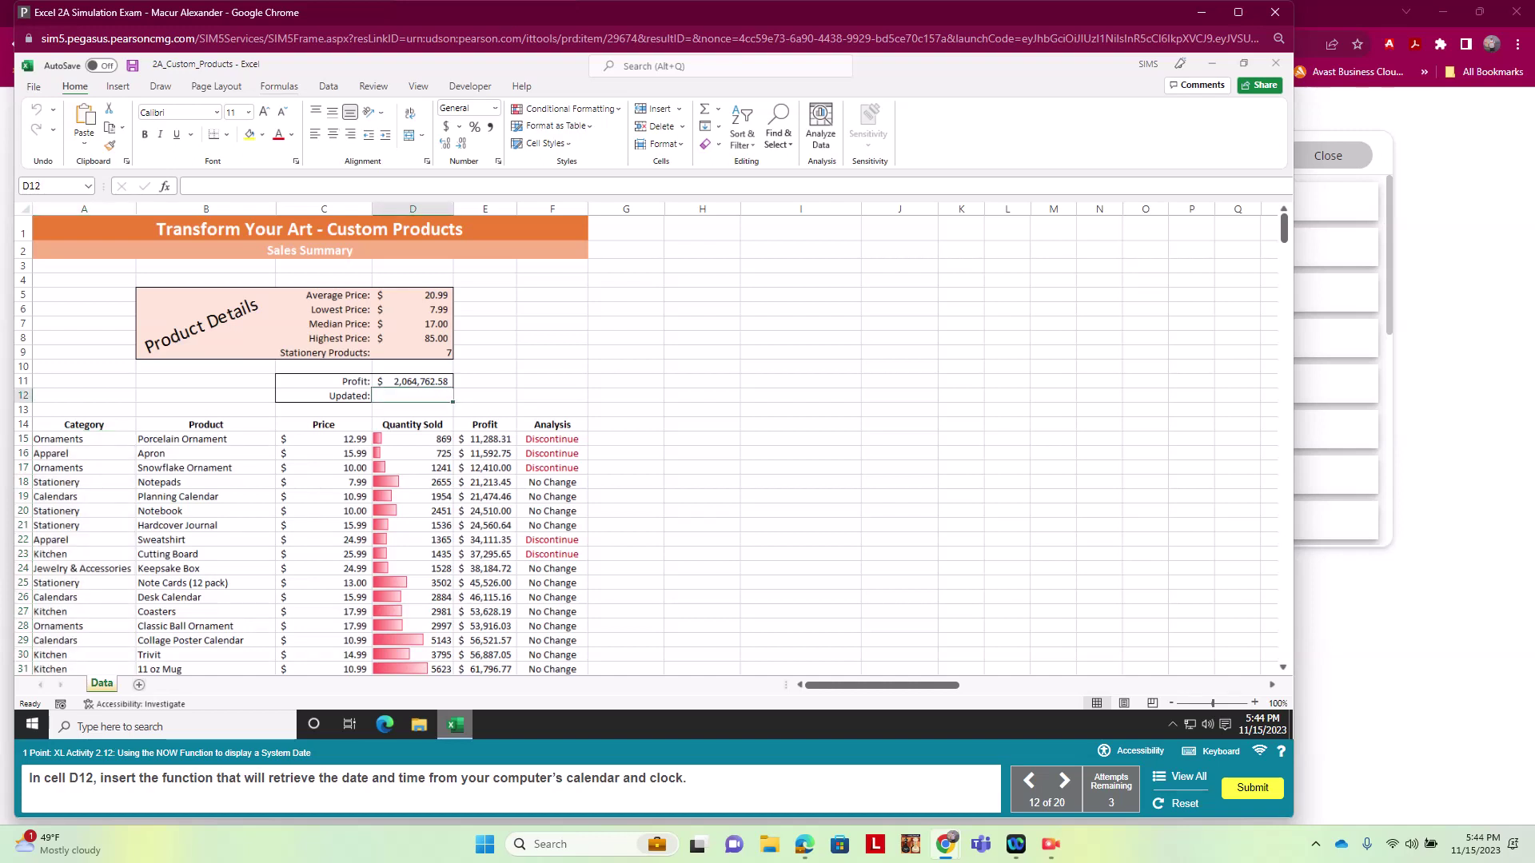
left_click(279, 86)
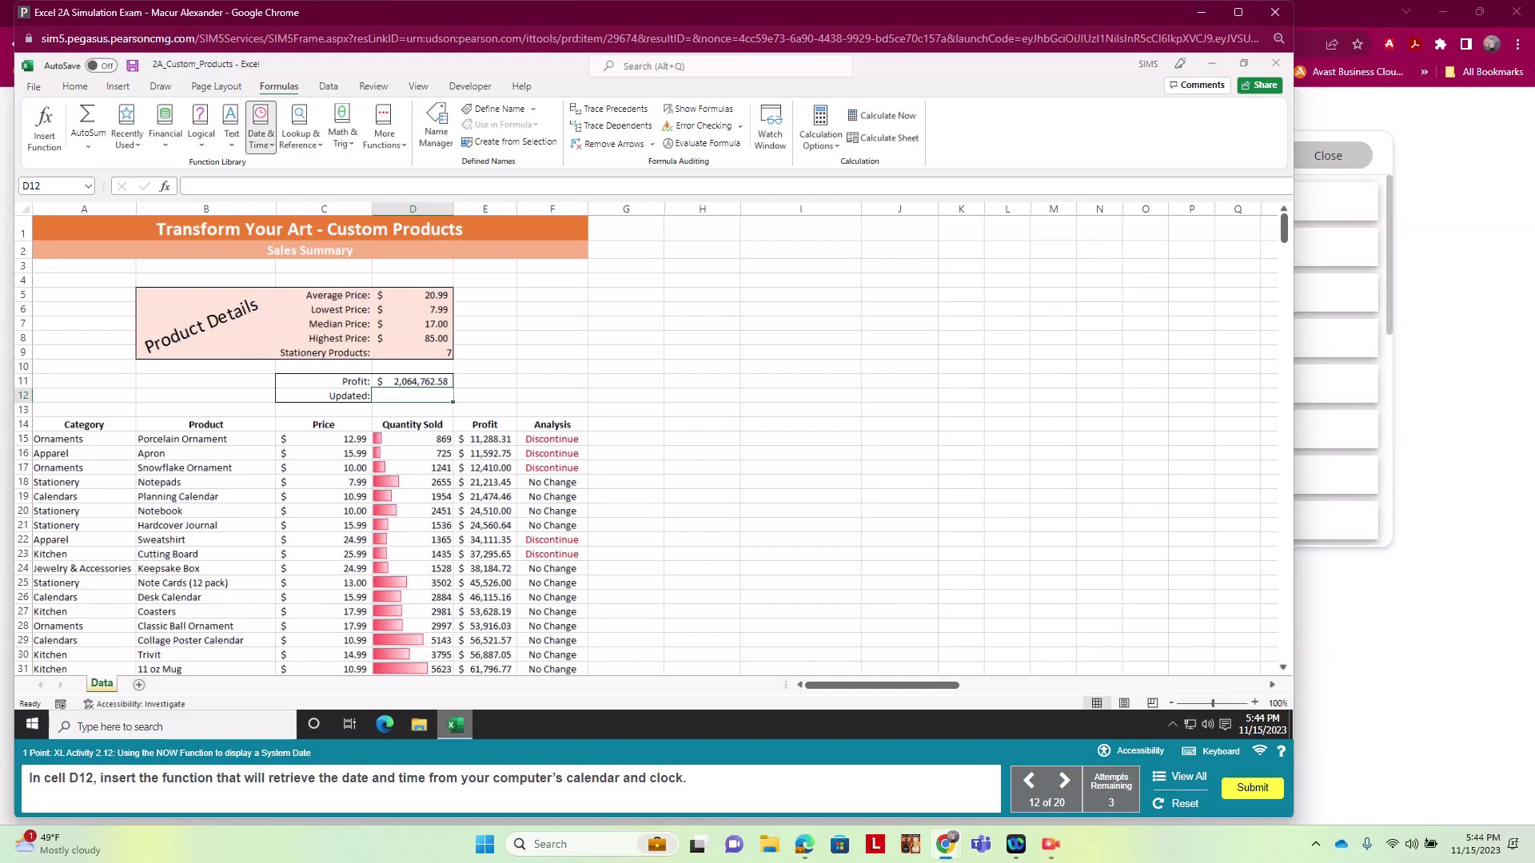
left_click(259, 128)
scroll(304, 301, "down", 3)
left_click(304, 228)
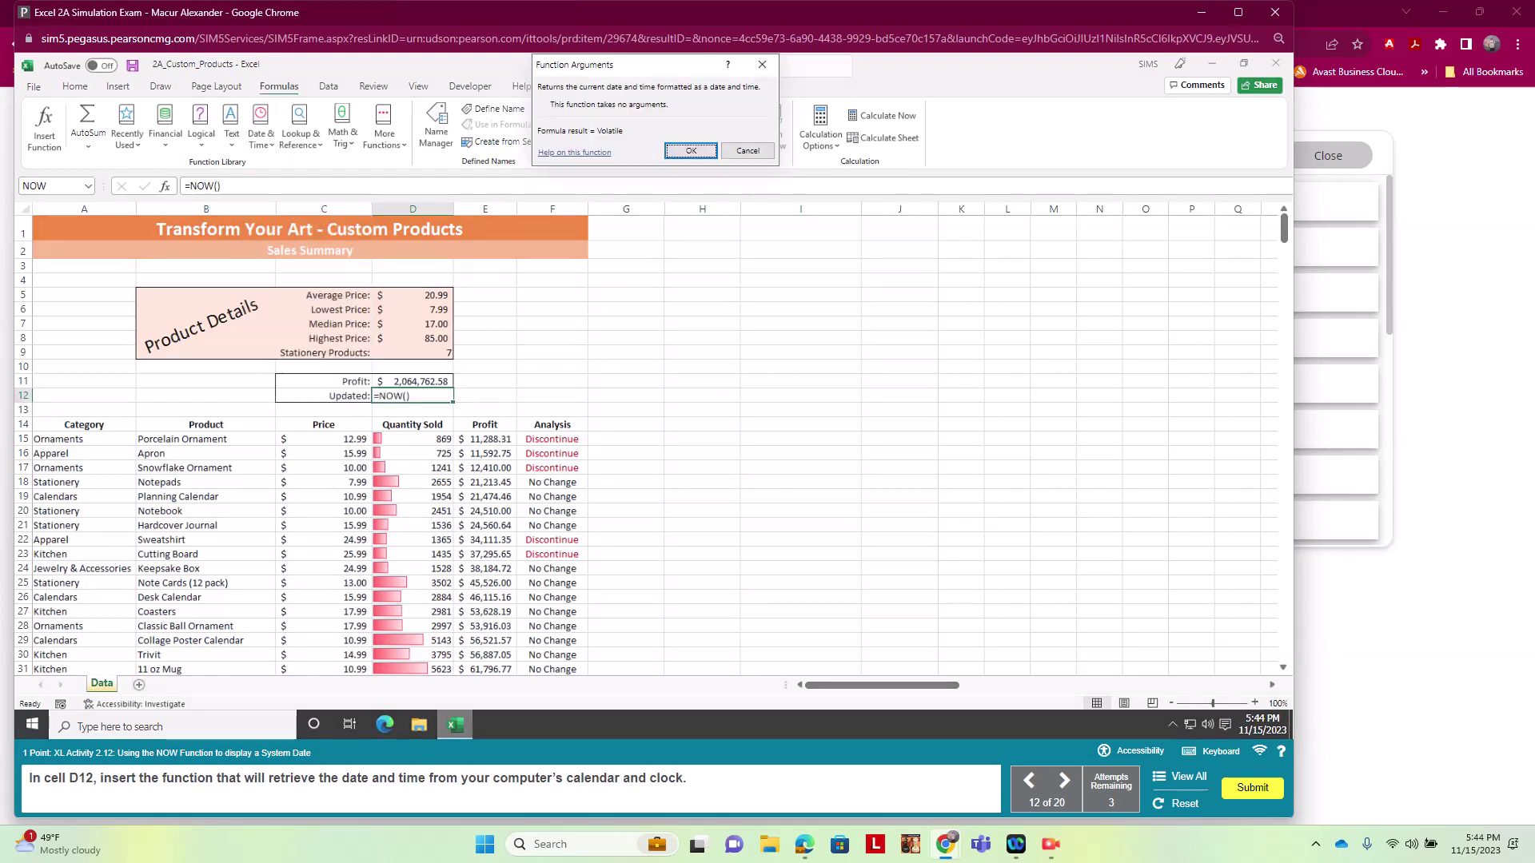
key("Return")
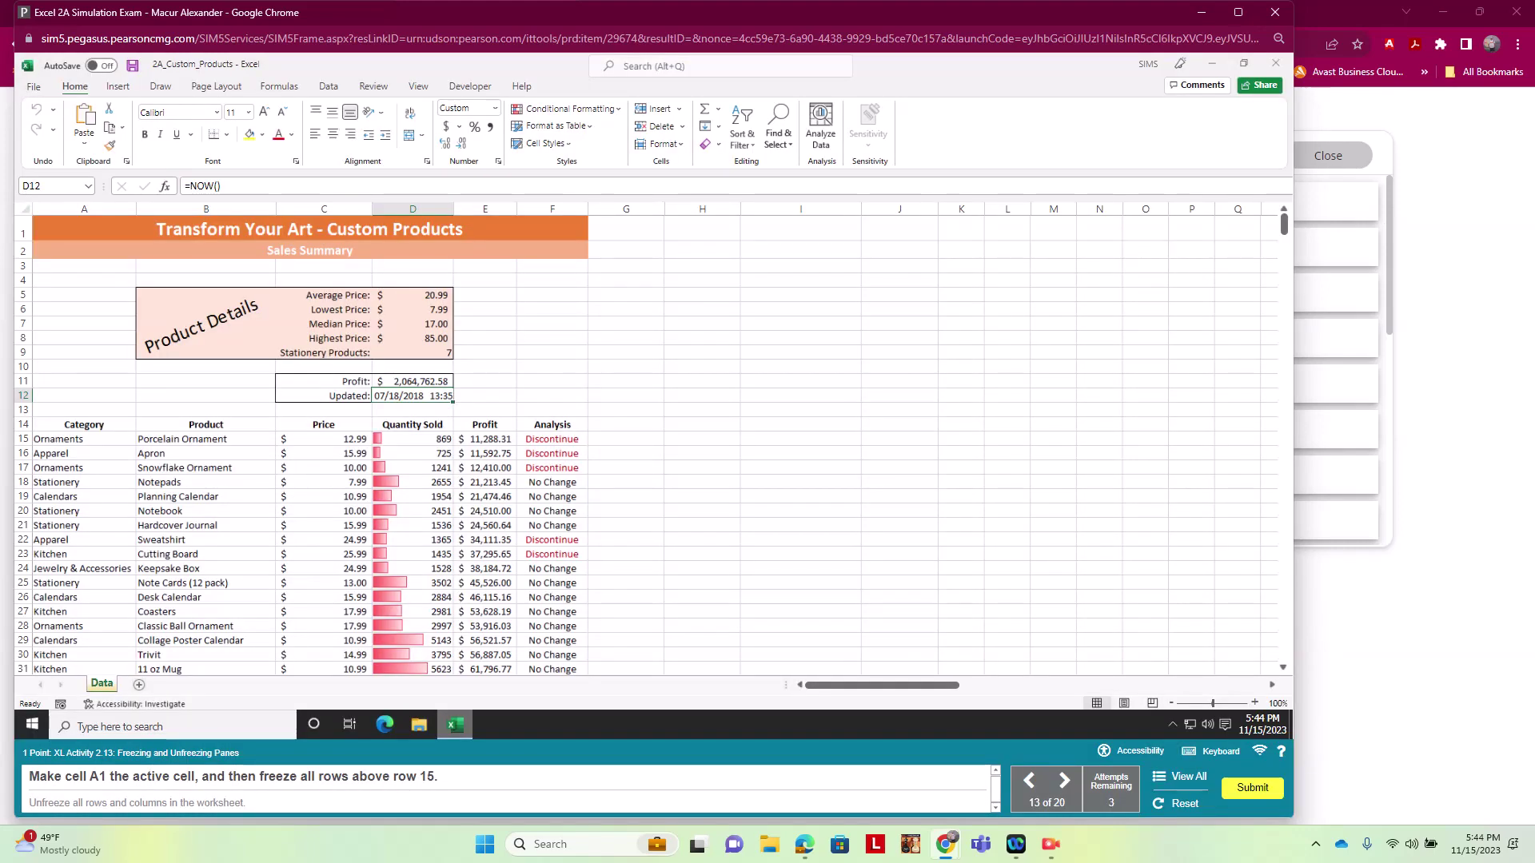
Make cell A1 active, then select row 15 and freeze all rows above it.
left_click(84, 229)
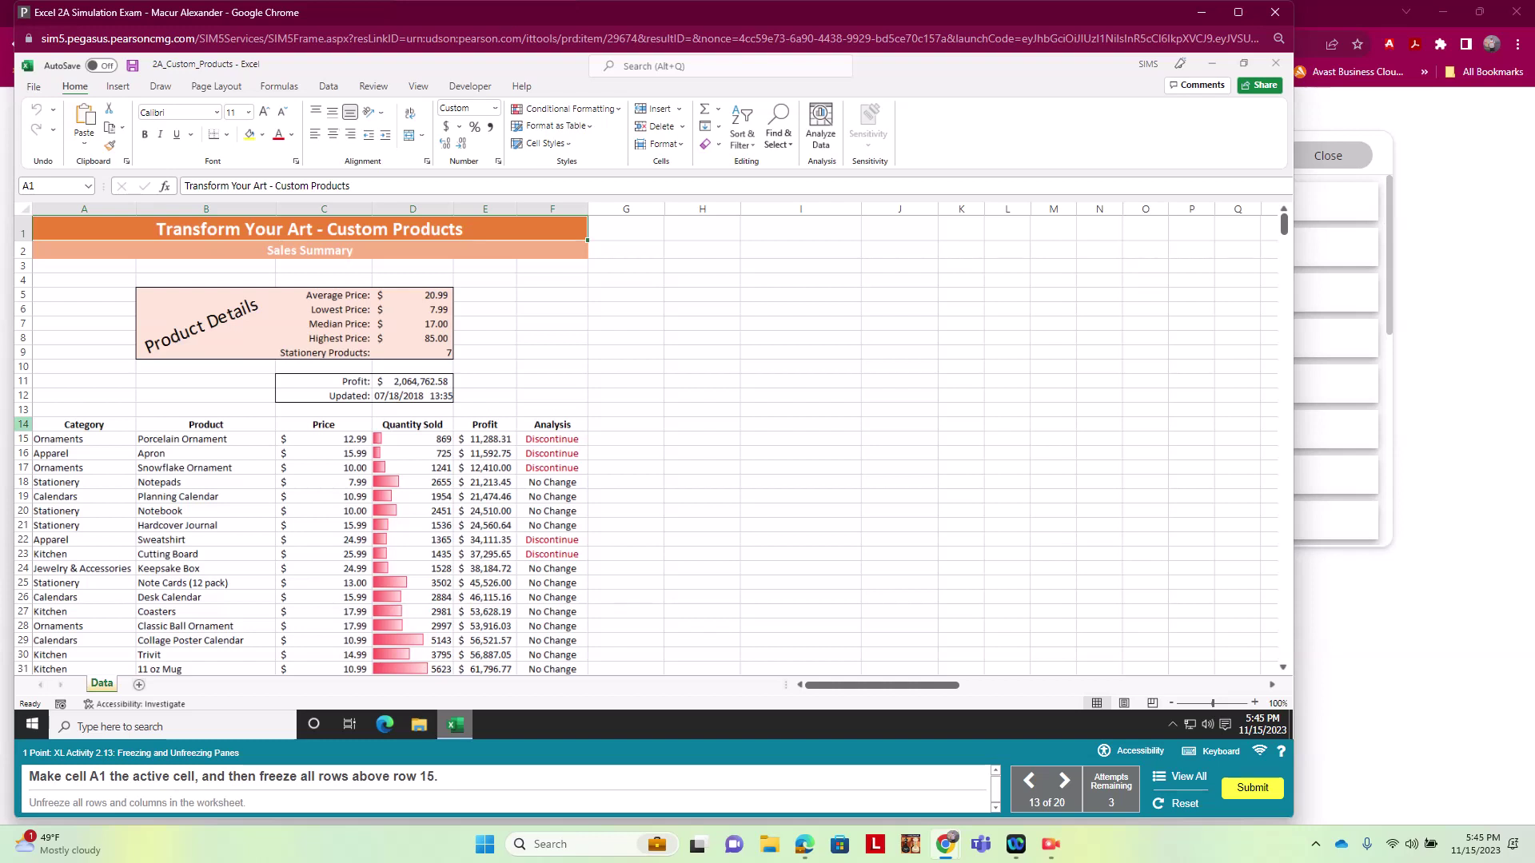
left_click(23, 439)
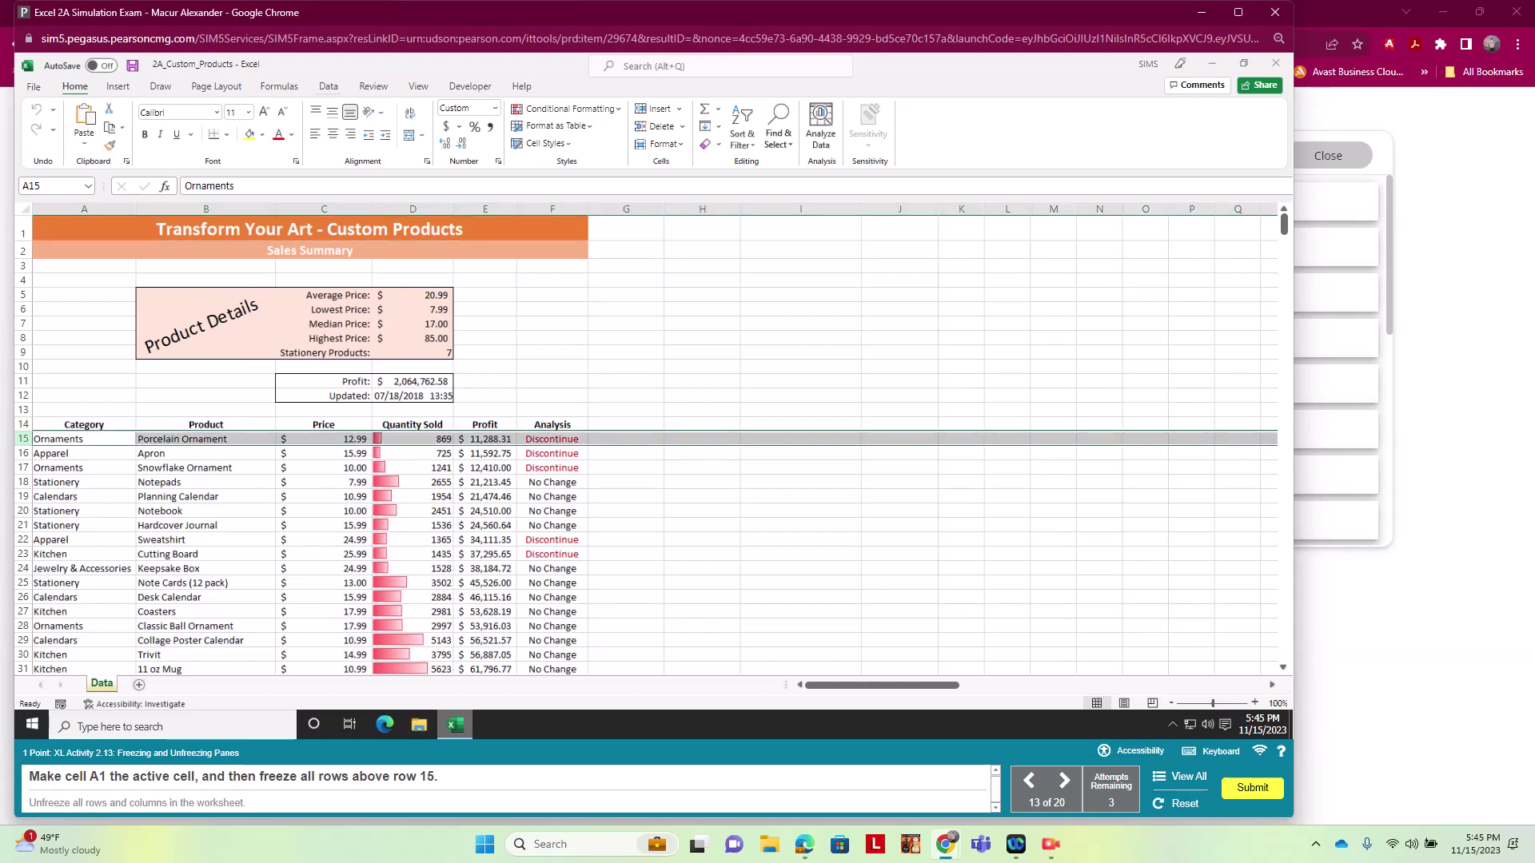
key("ctrl+Home")
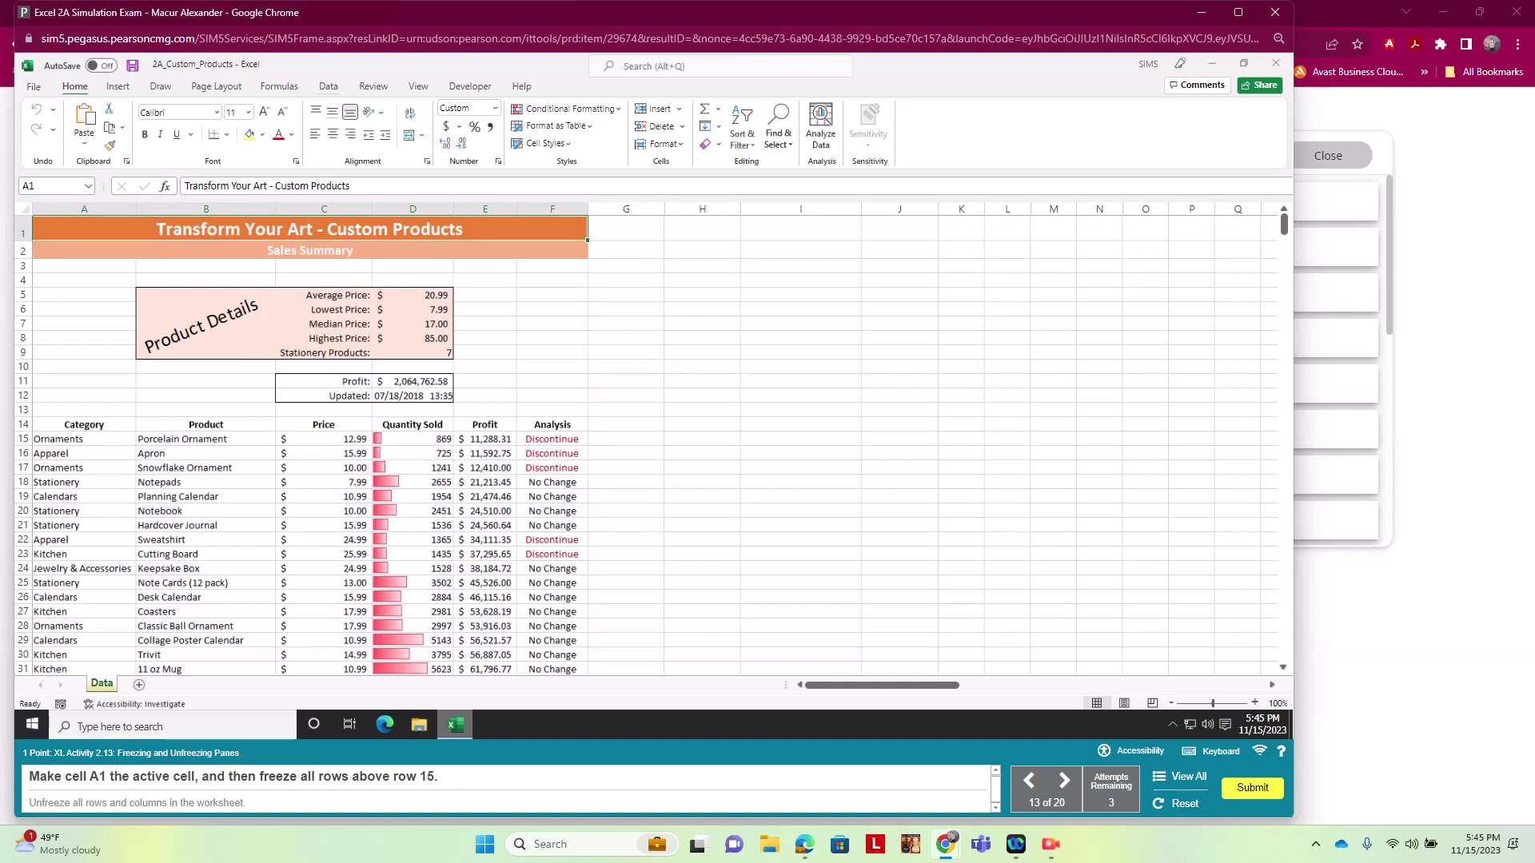
left_click(328, 85)
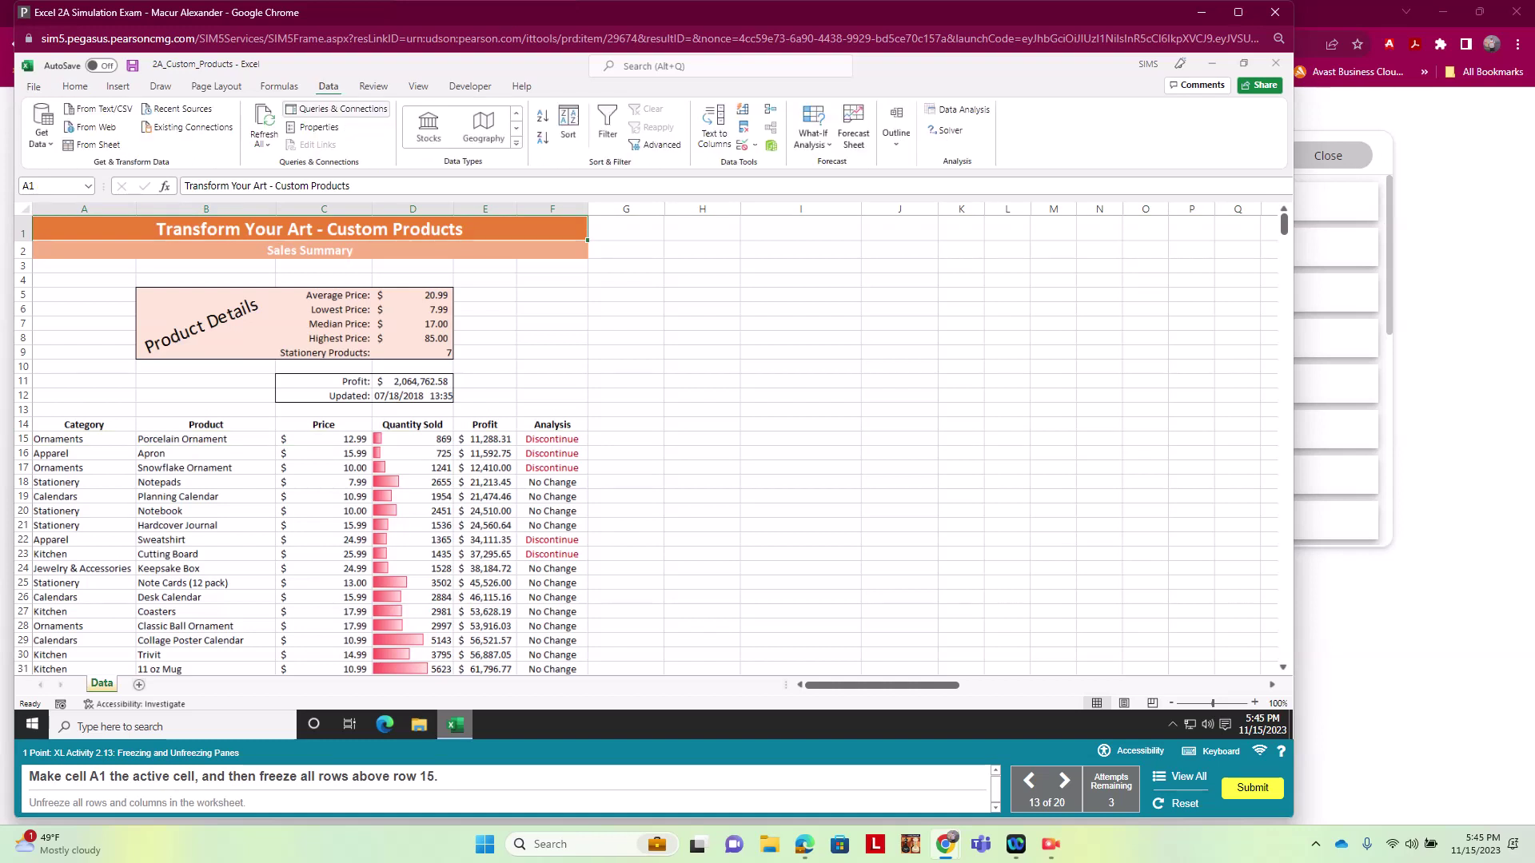
left_click(418, 86)
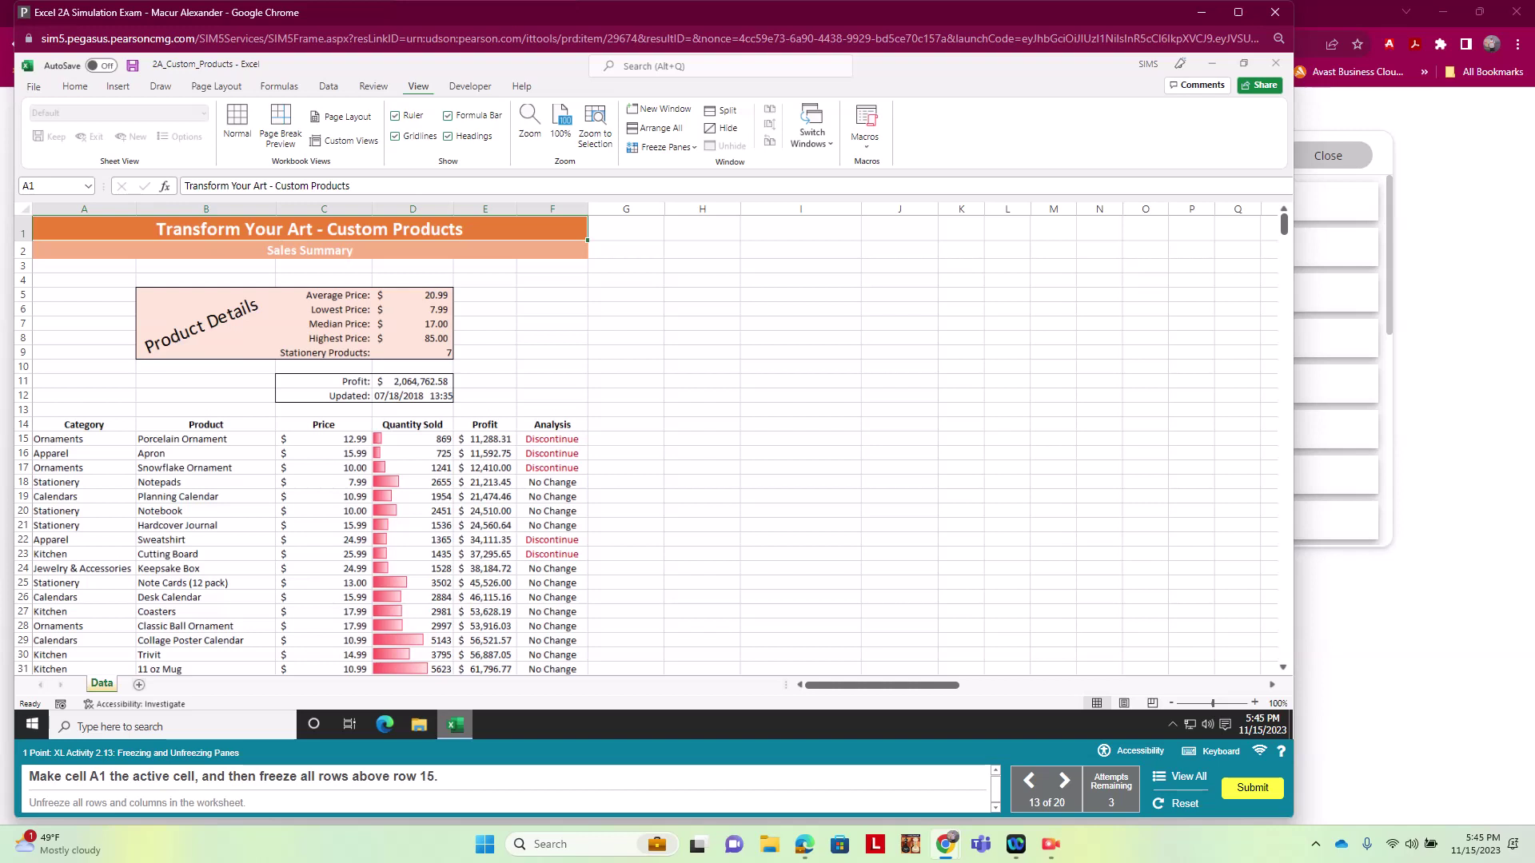
left_click(662, 147)
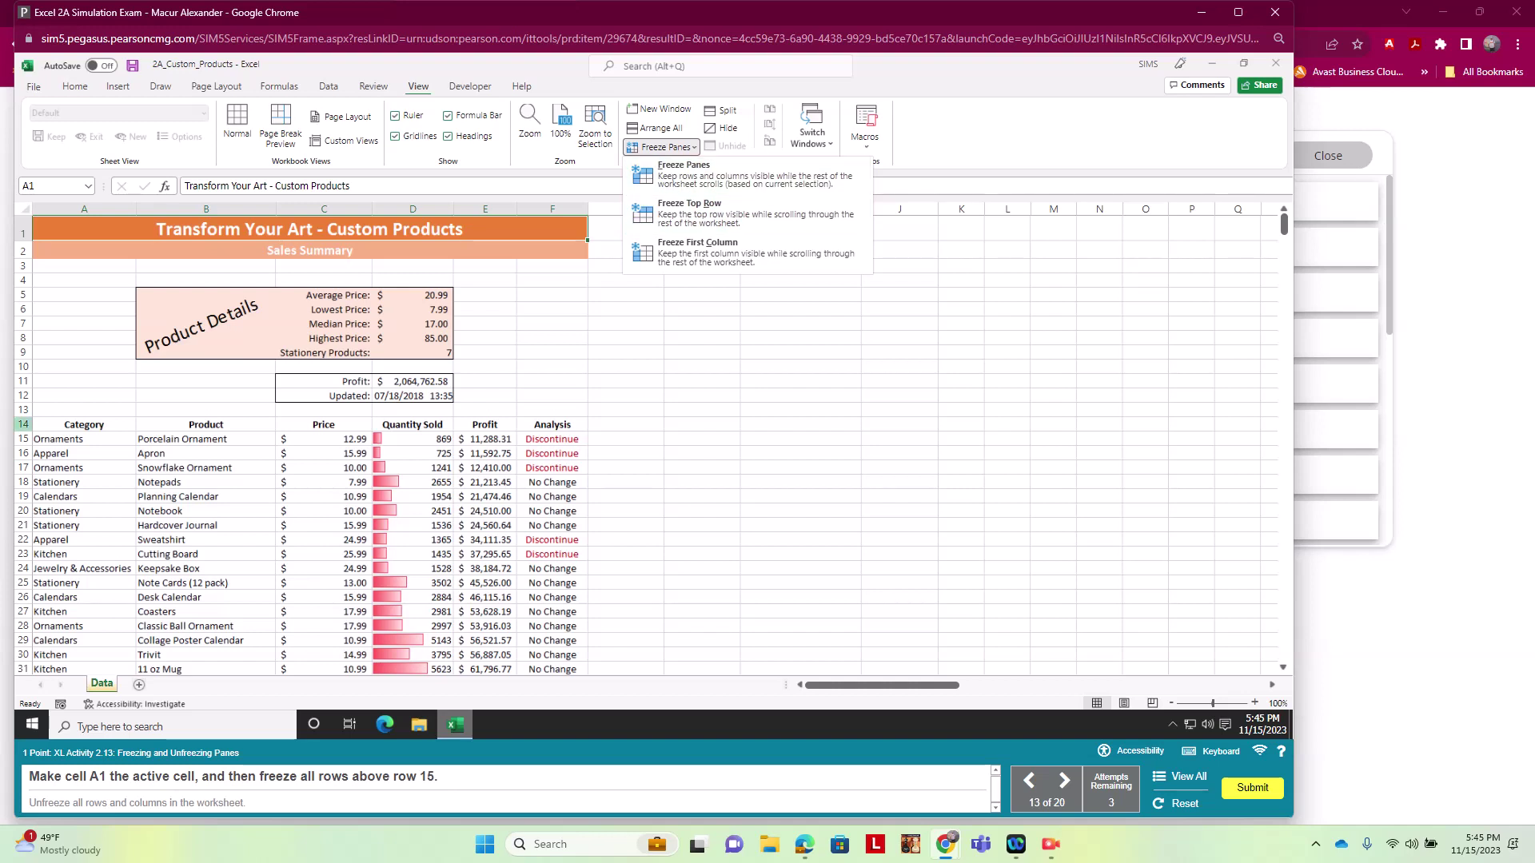
left_click(23, 439)
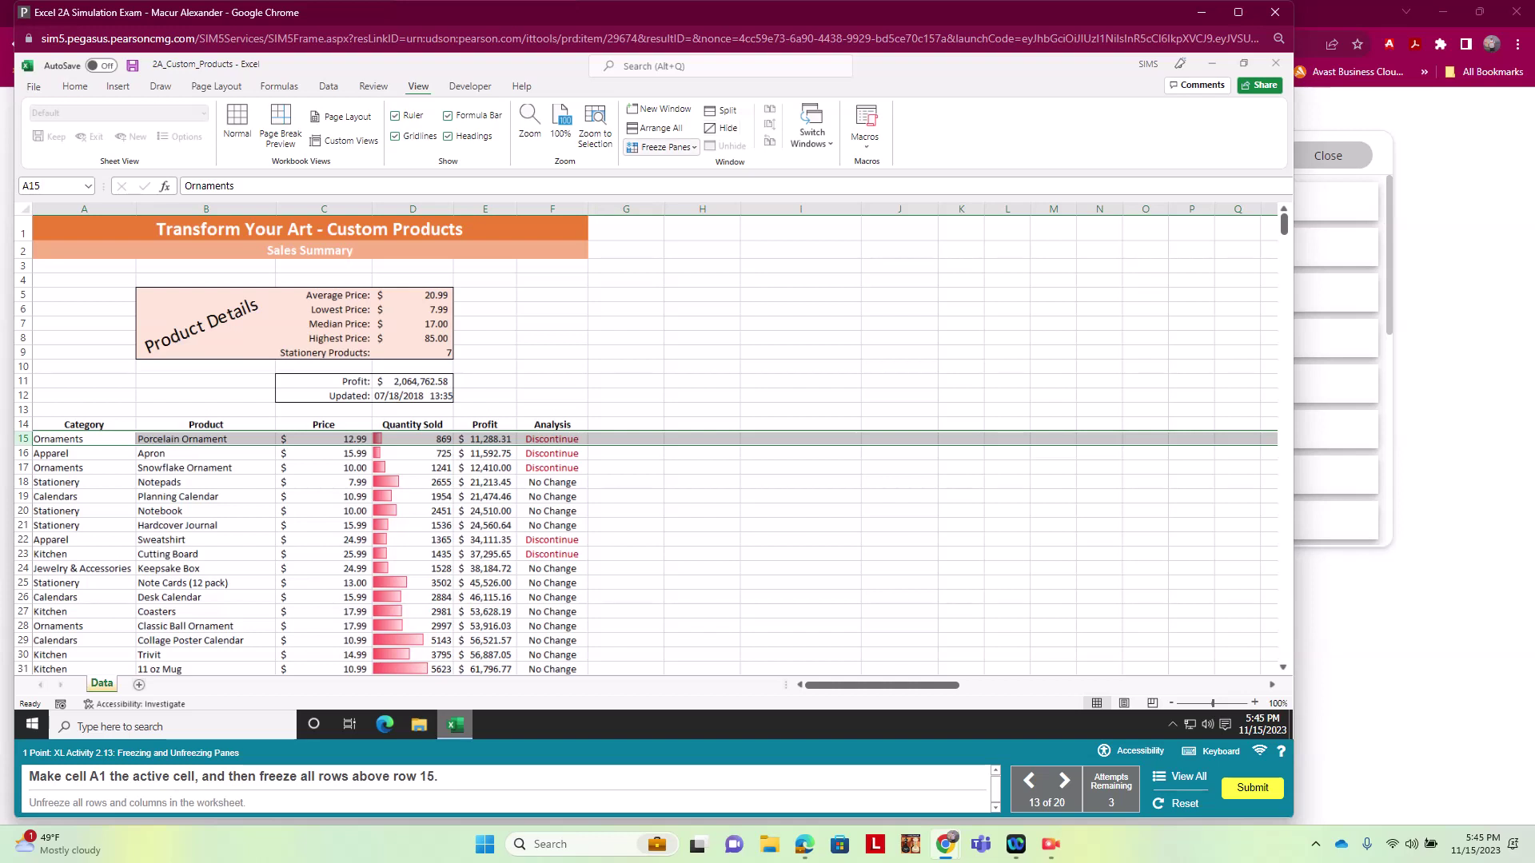
left_click(664, 147)
left_click(684, 174)
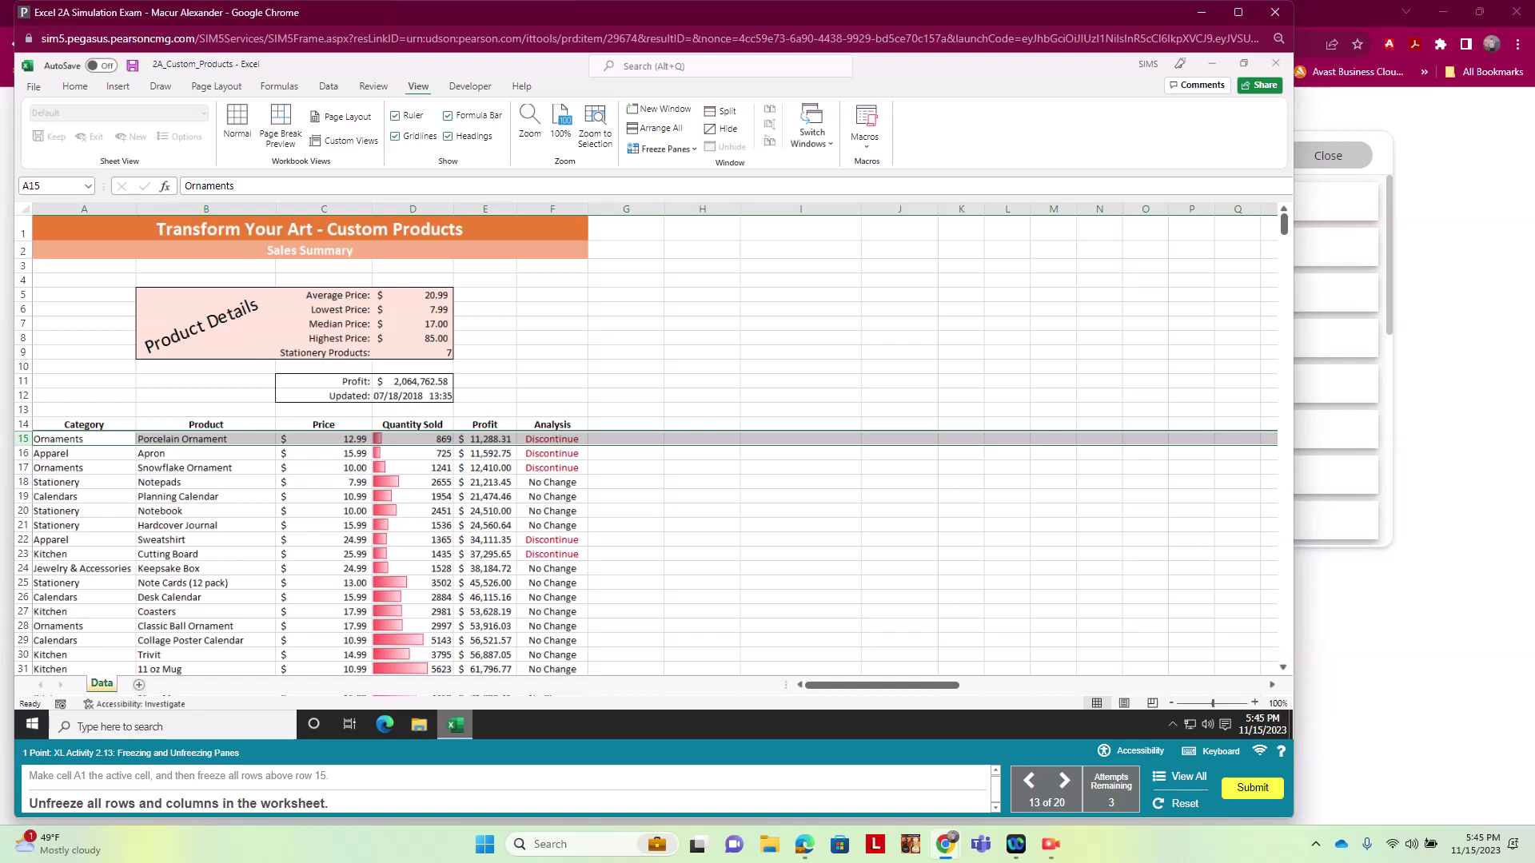
Check the frozen header rows against the end of the data, then unfreeze all panes in the worksheet.
scroll(640, 552, "down", 7)
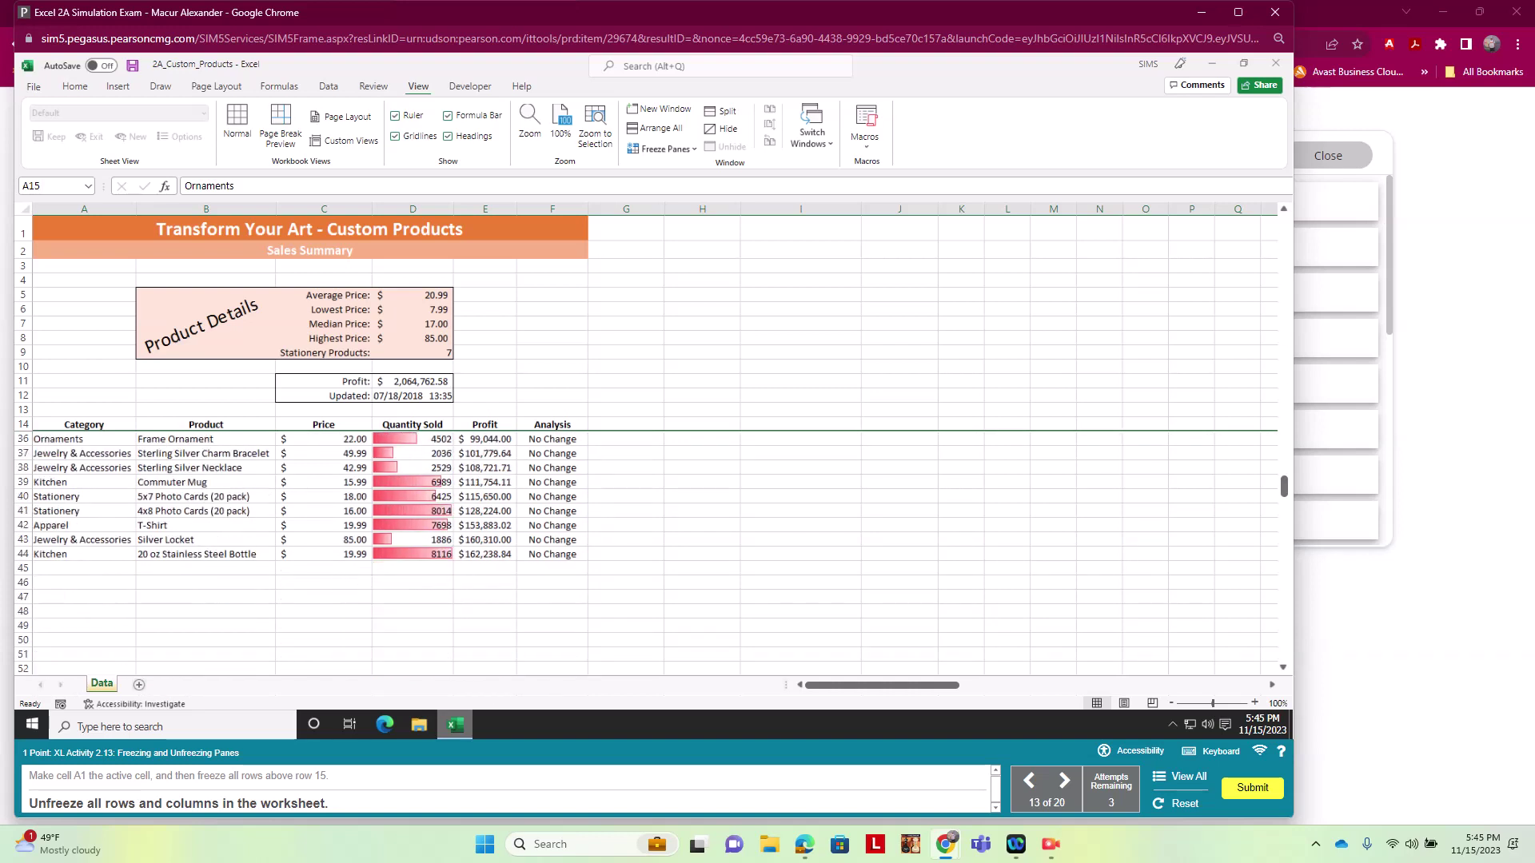
scroll(640, 551, "up", 7)
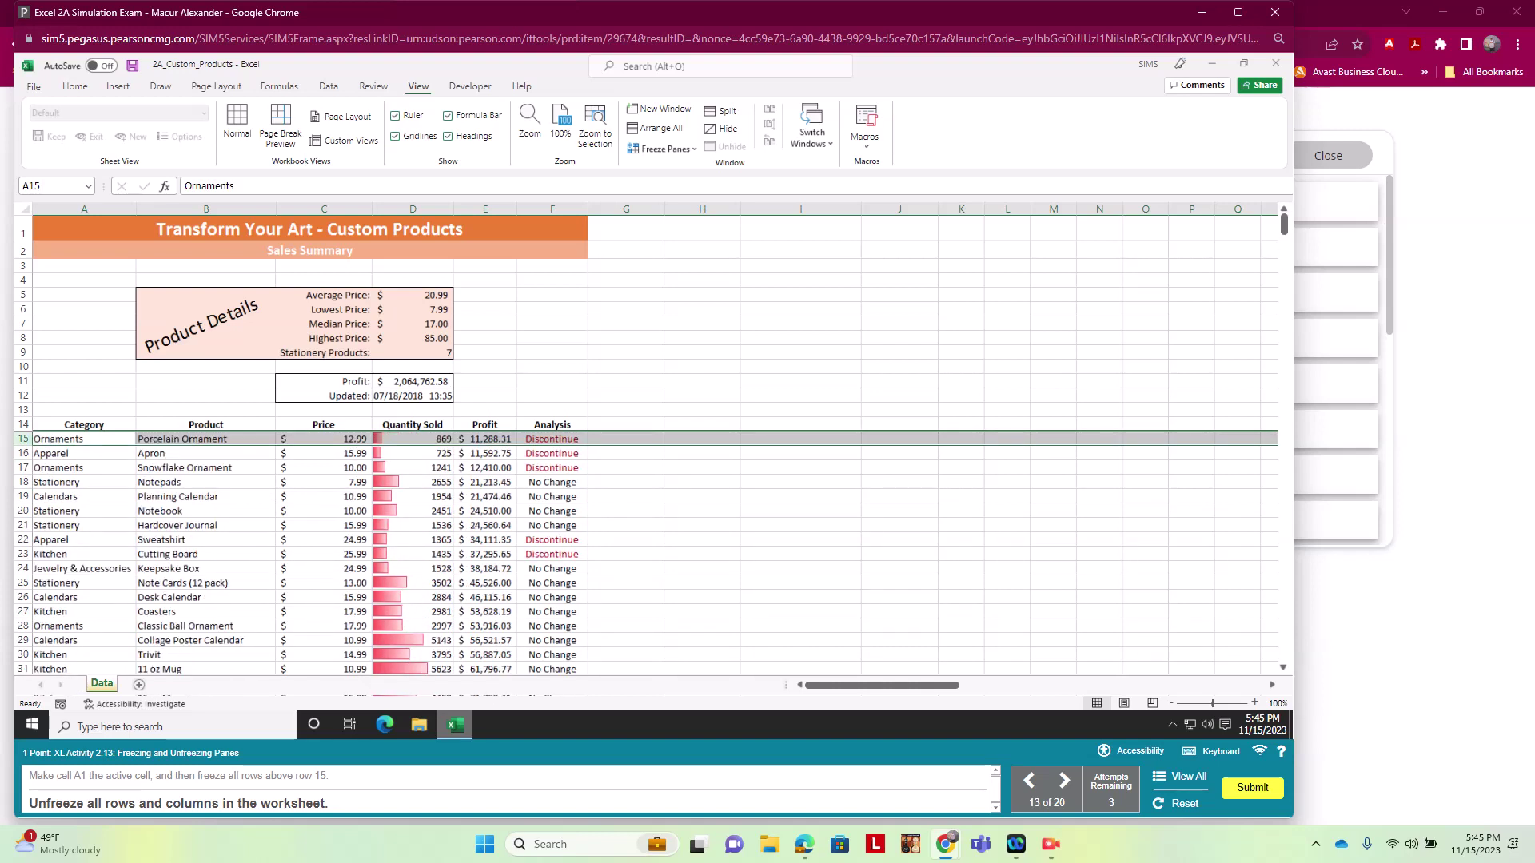
left_click(662, 149)
left_click(684, 176)
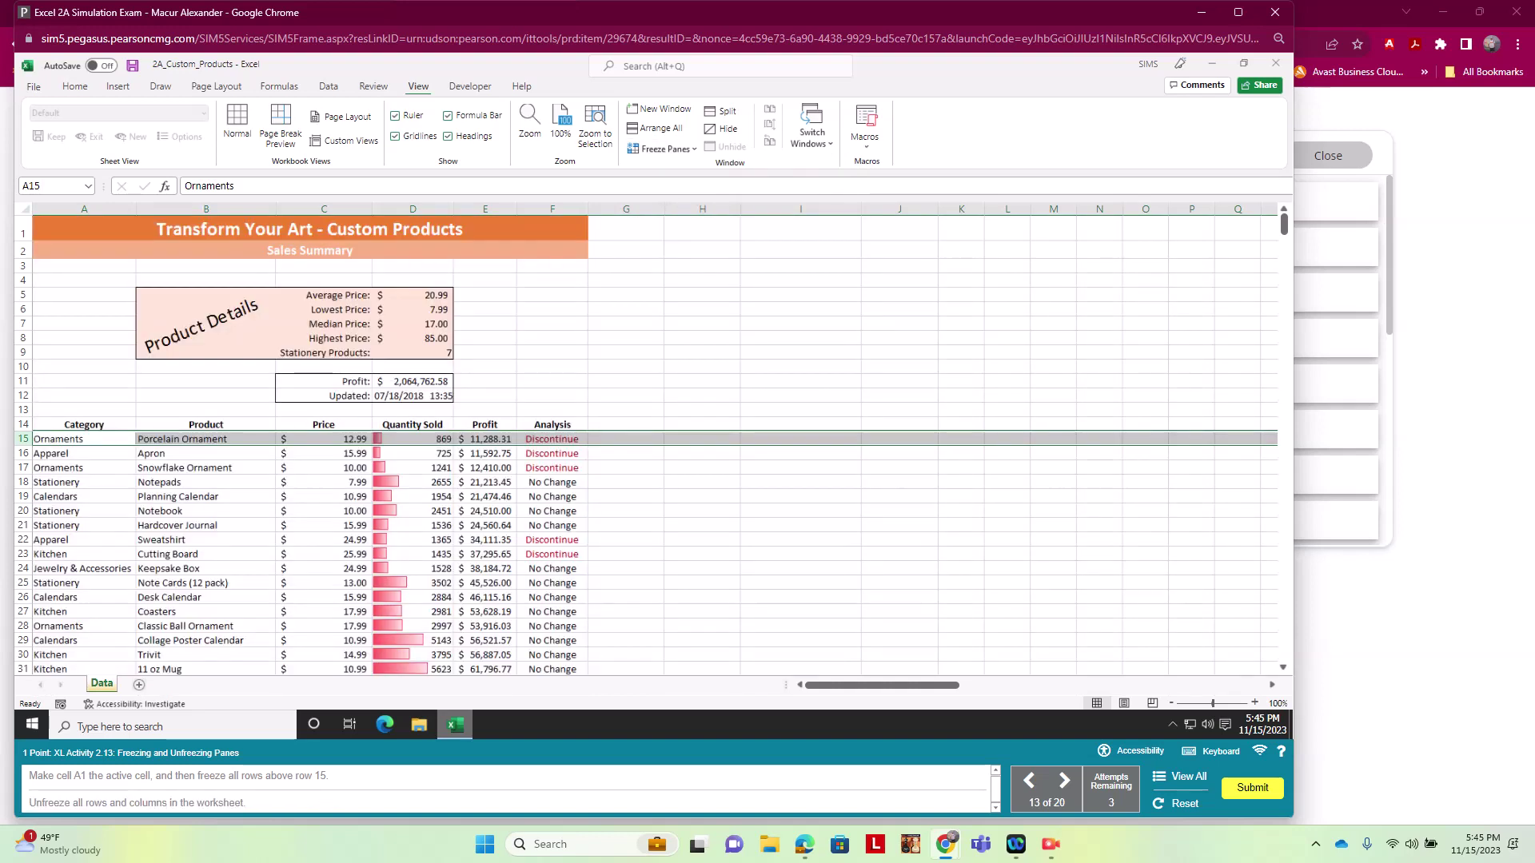
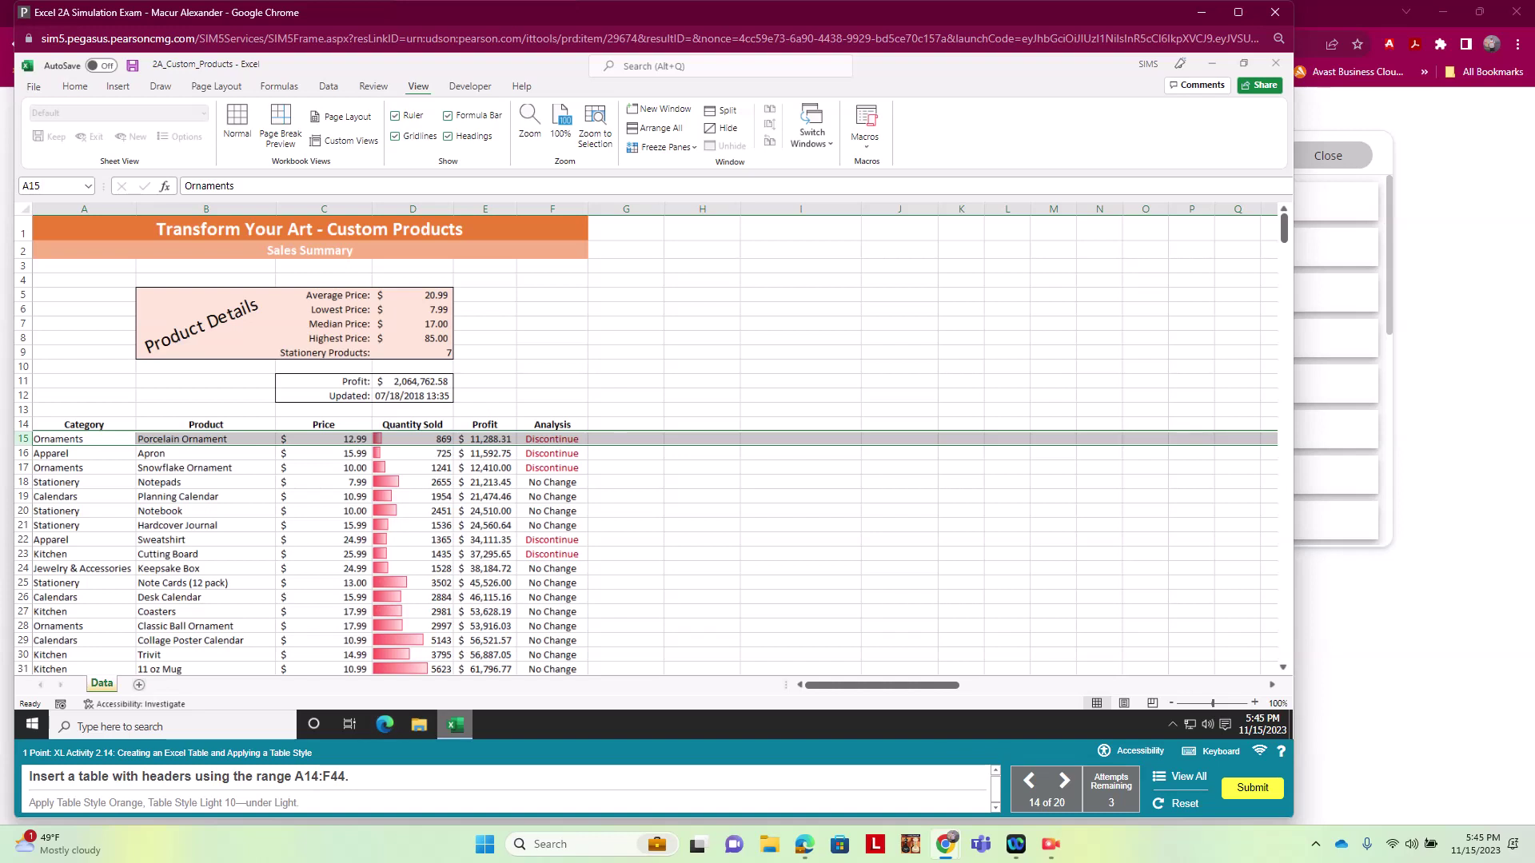
Insert a table with headers using the range A14:F44 and apply the Orange, Table Style Light 10 style.
left_click(83, 424)
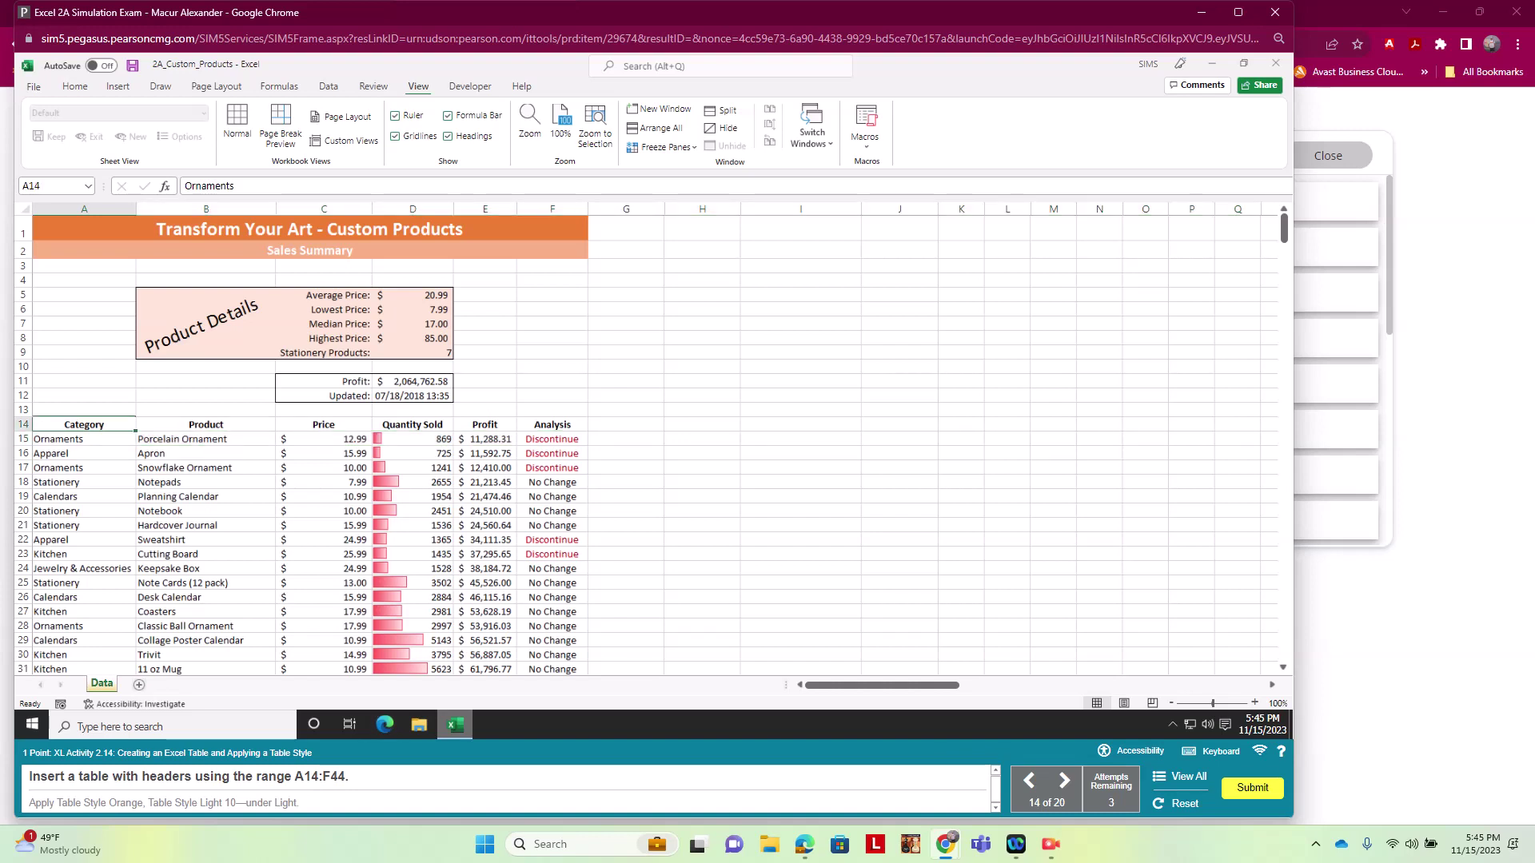
mouse_move(84, 424)
left_mouse_down()
mouse_move(551, 468)
mouse_move(552, 654)
mouse_move(576, 662)
mouse_move(575, 640)
left_mouse_up()
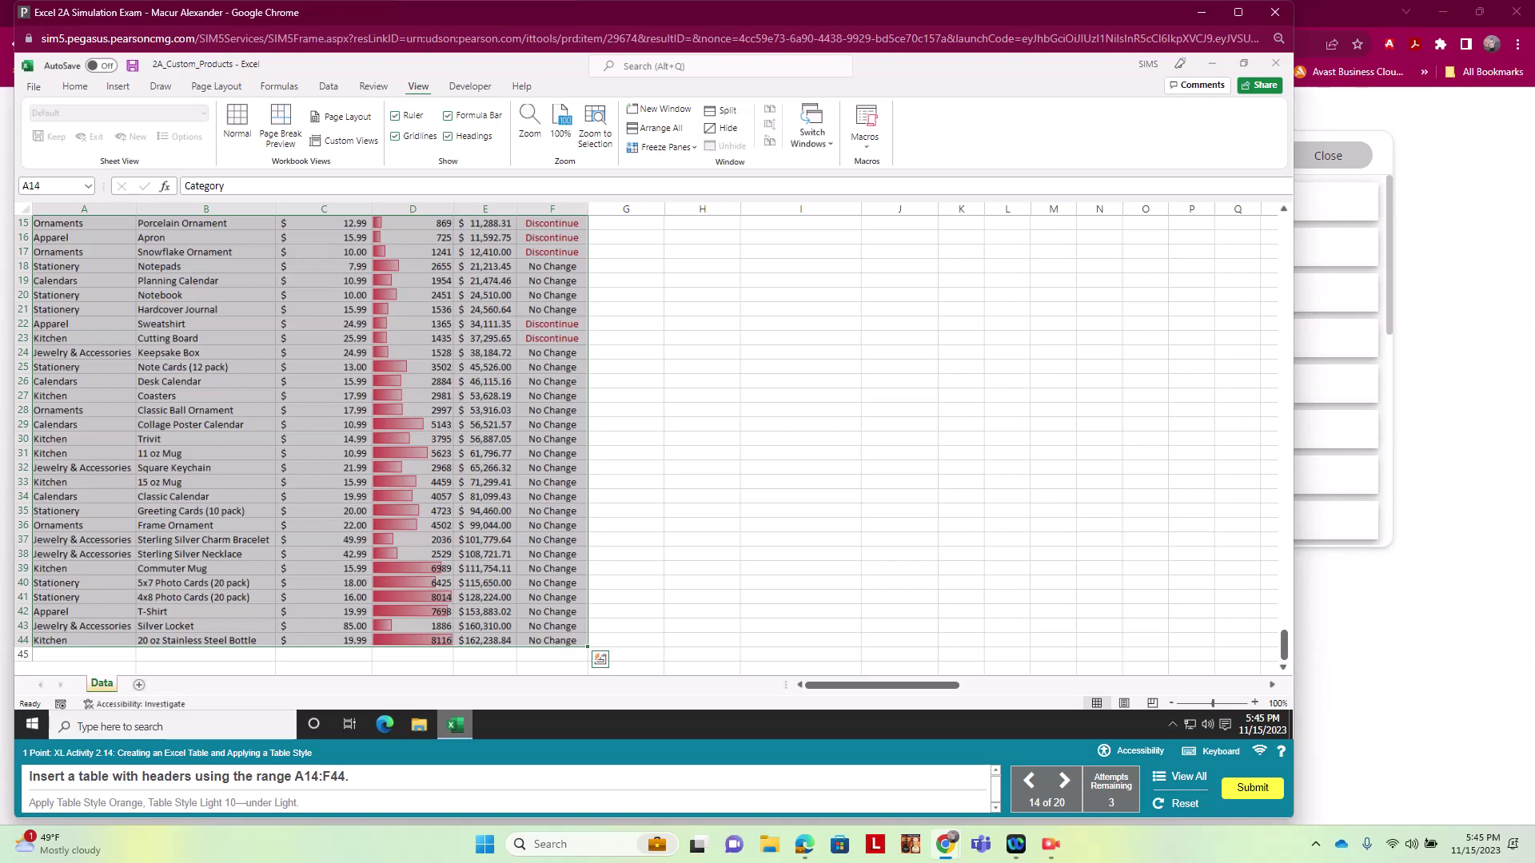
left_click(118, 86)
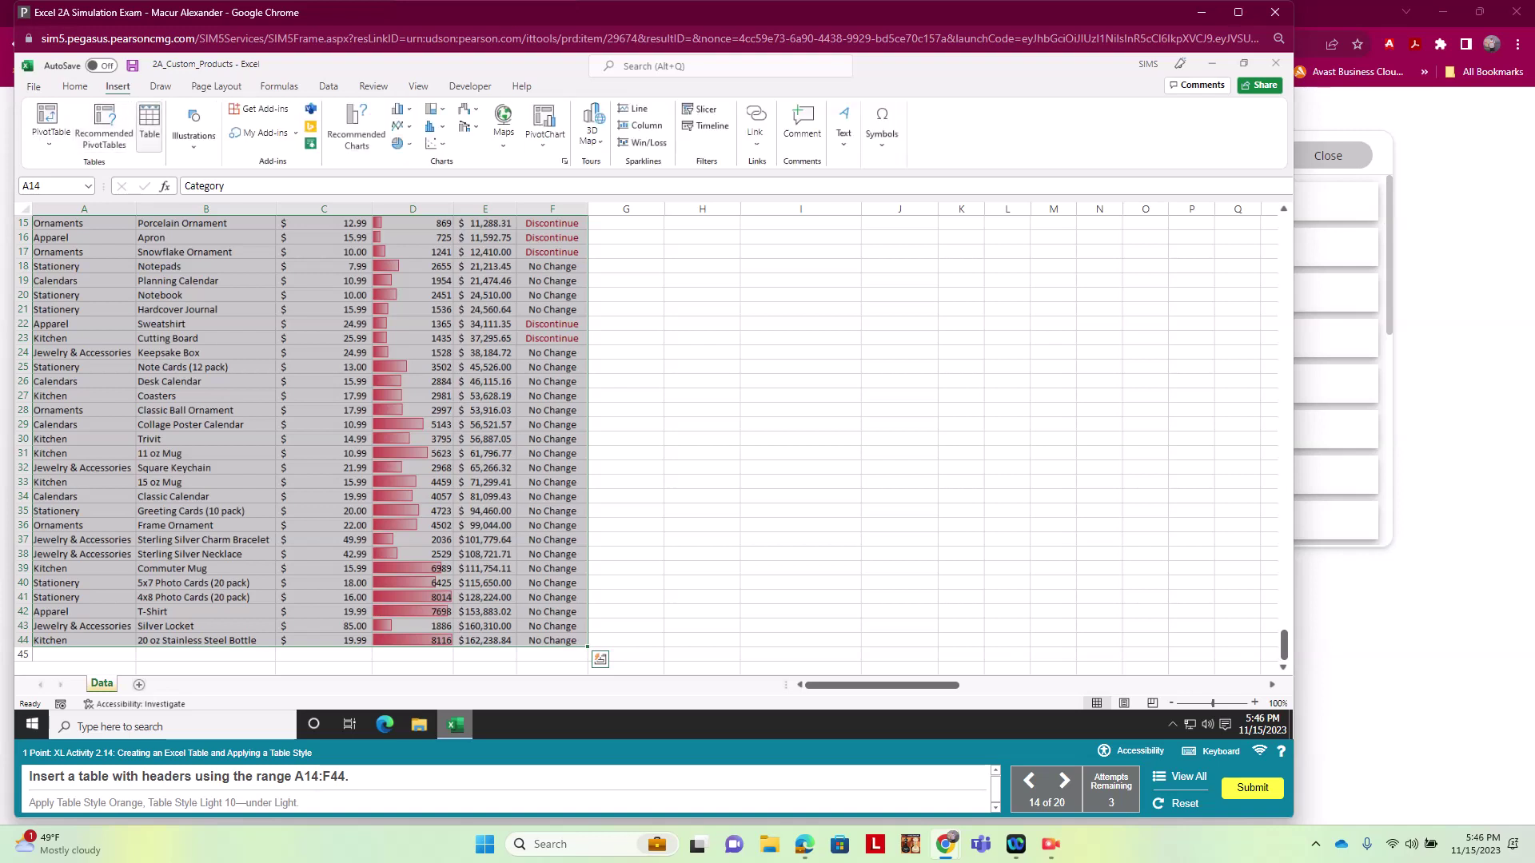
left_click(149, 121)
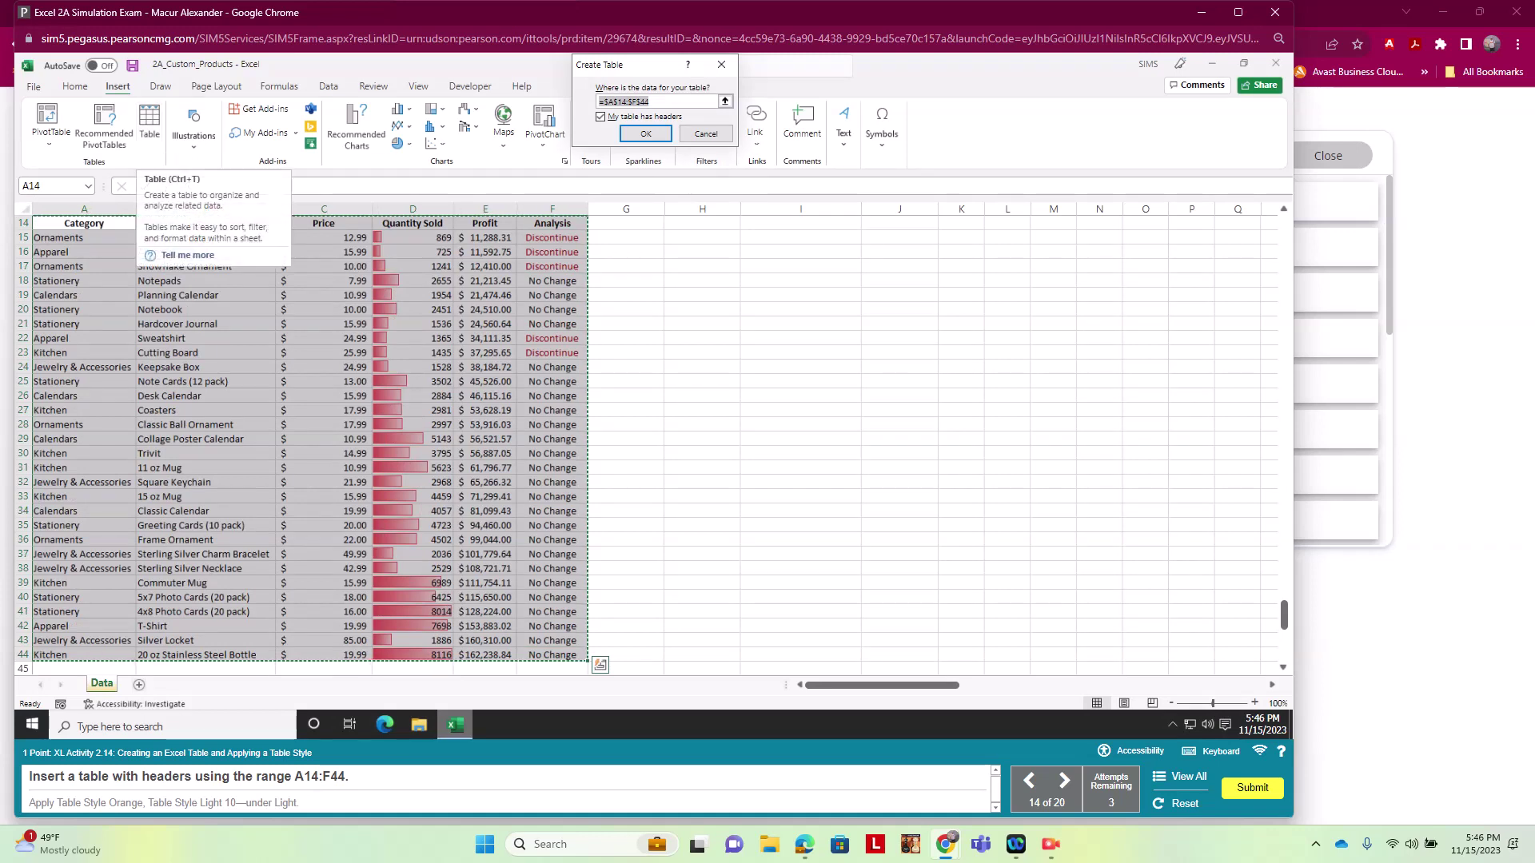
left_click(646, 133)
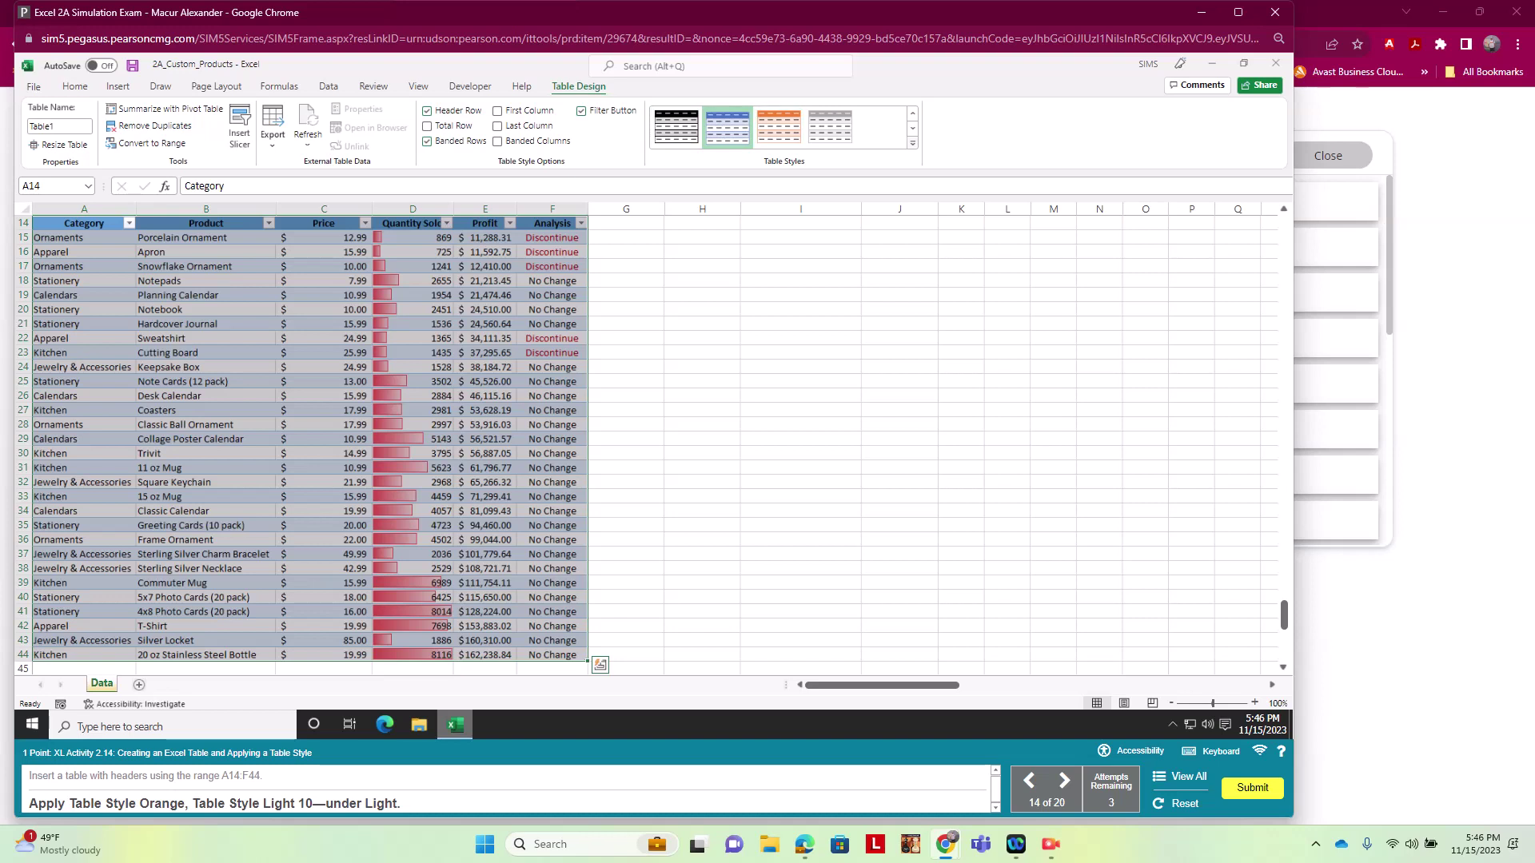
left_click(912, 143)
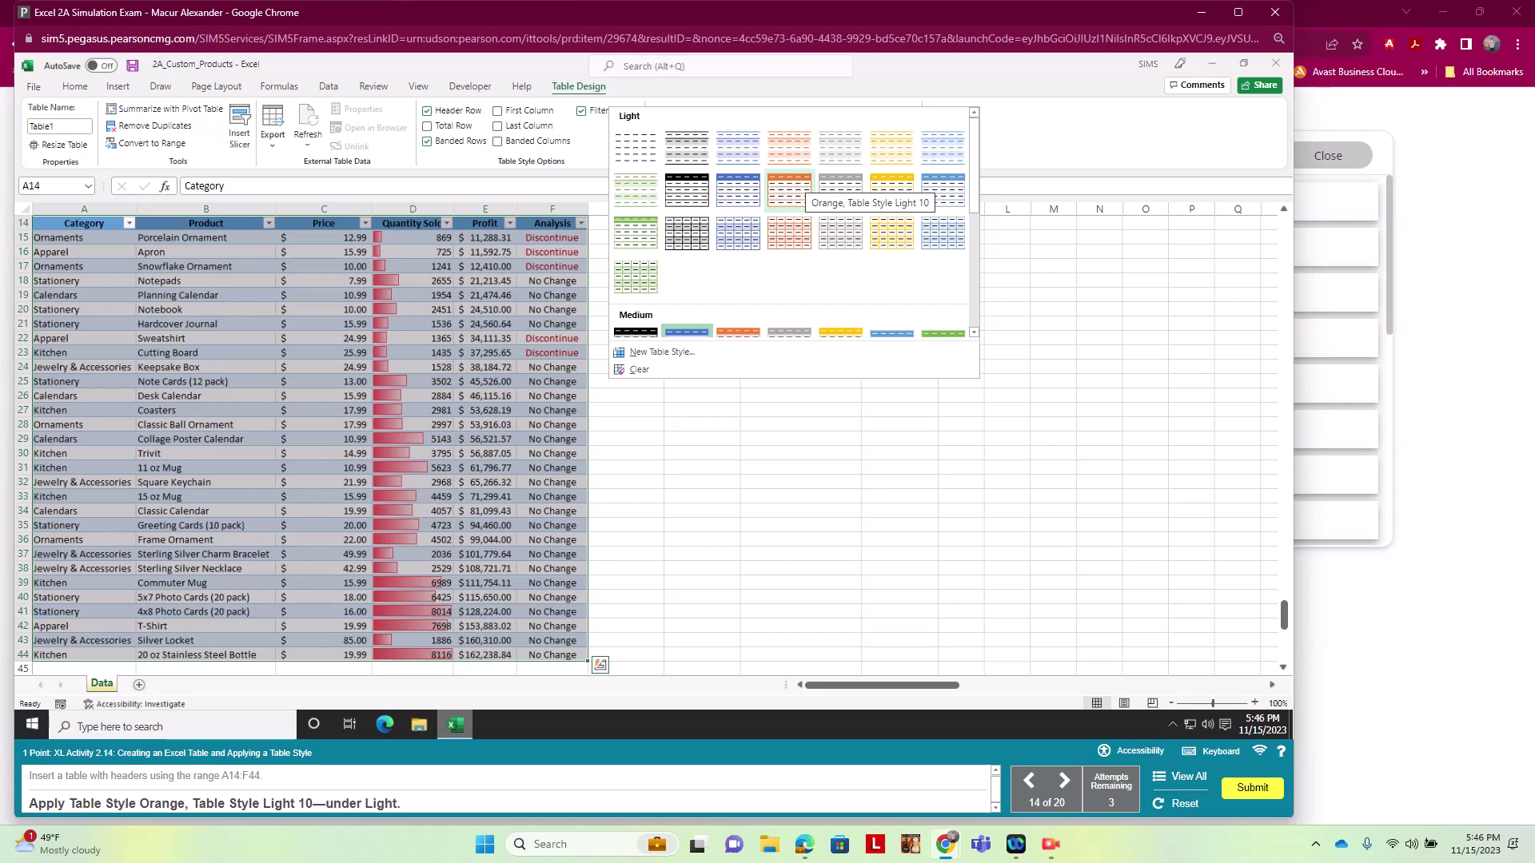
left_click(789, 190)
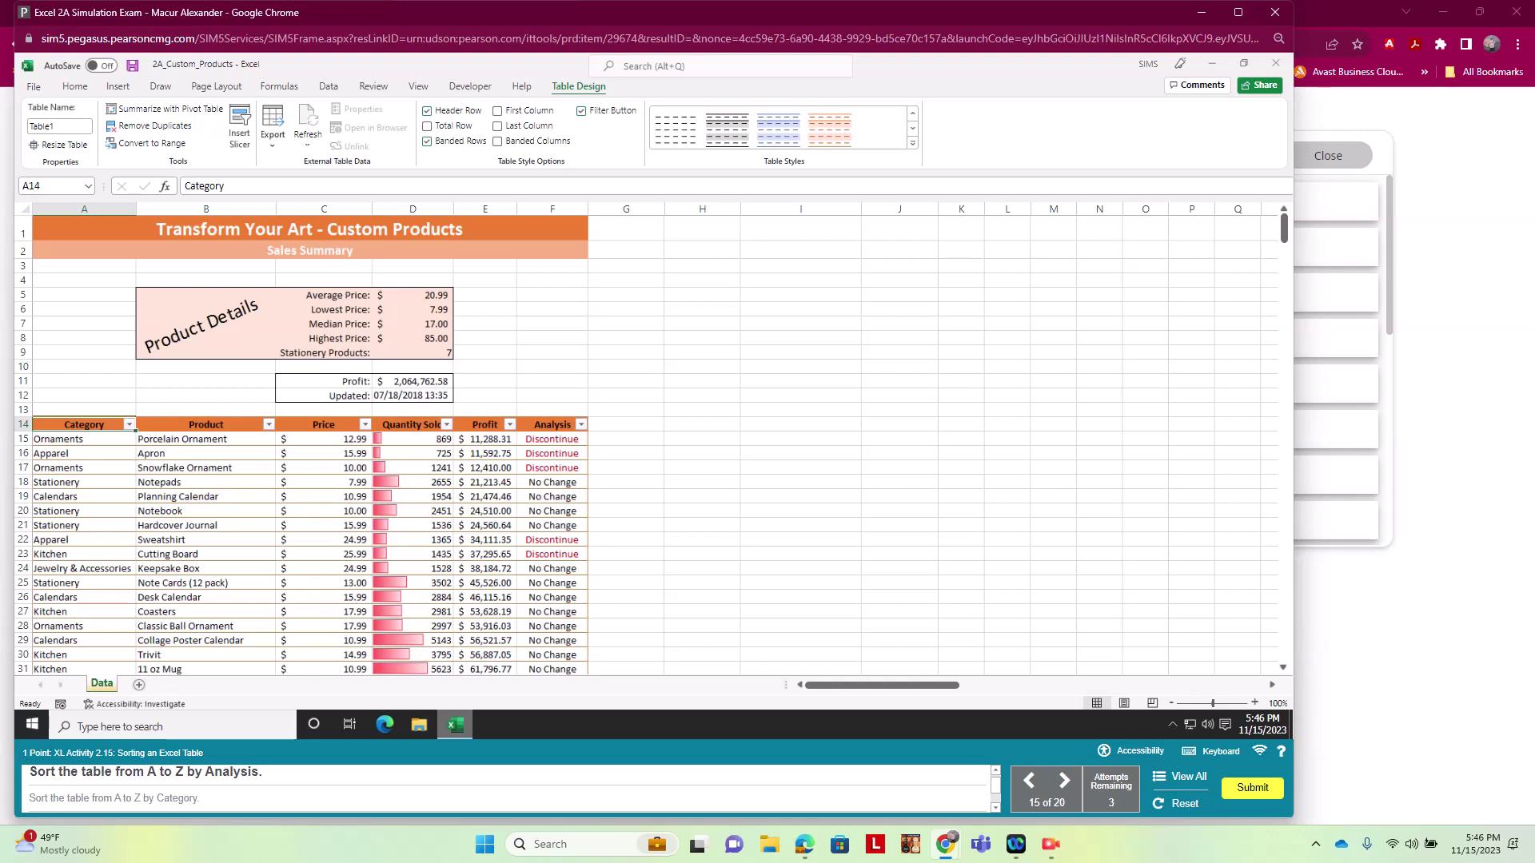
Sort the table A to Z by Analysis, A to Z by Category, and smallest to largest by Price.
left_click(582, 425)
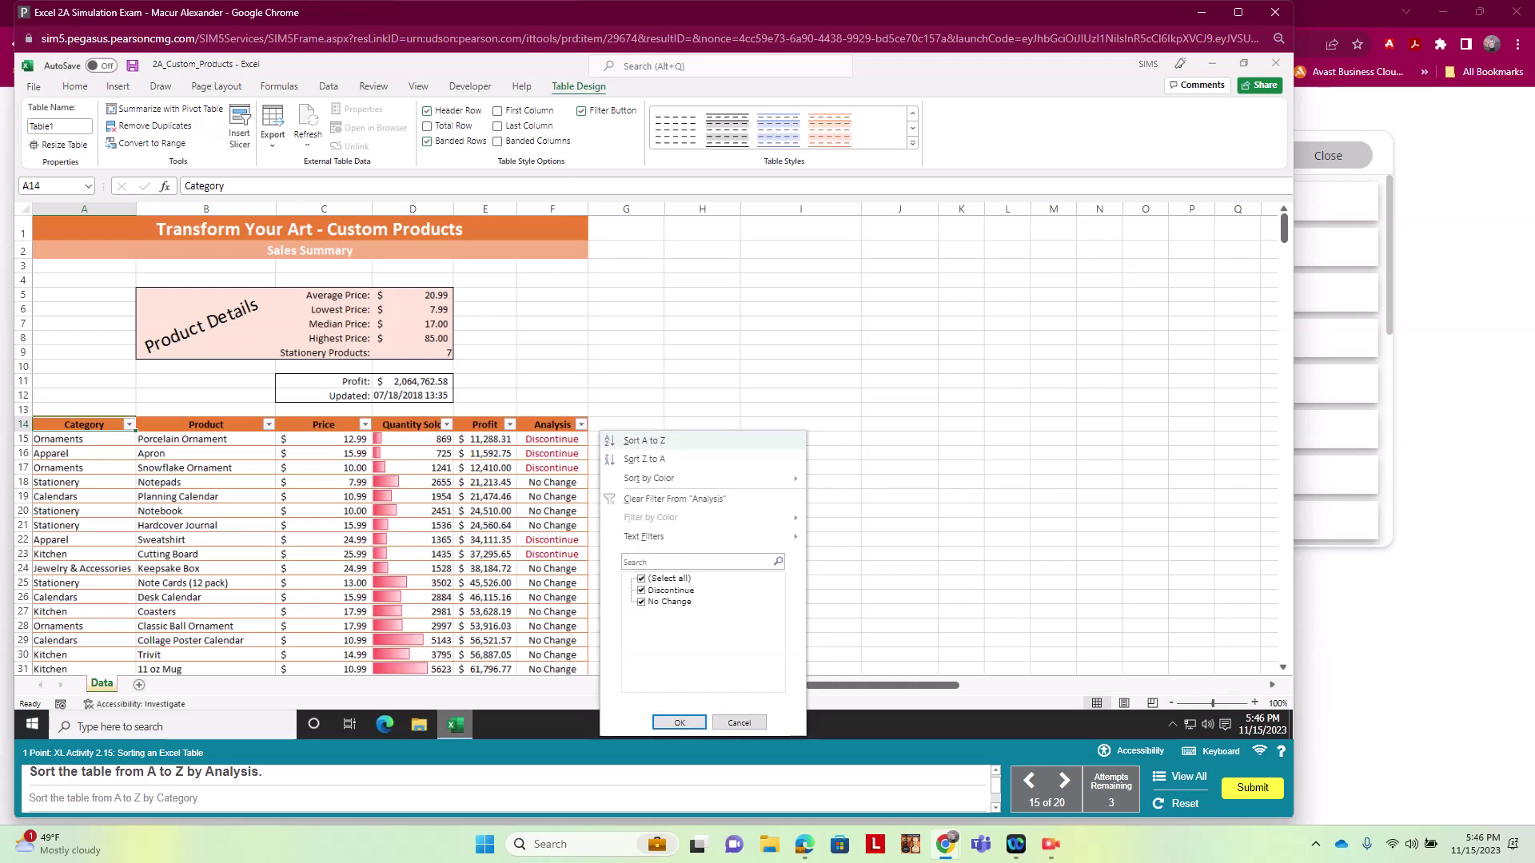
left_click(644, 440)
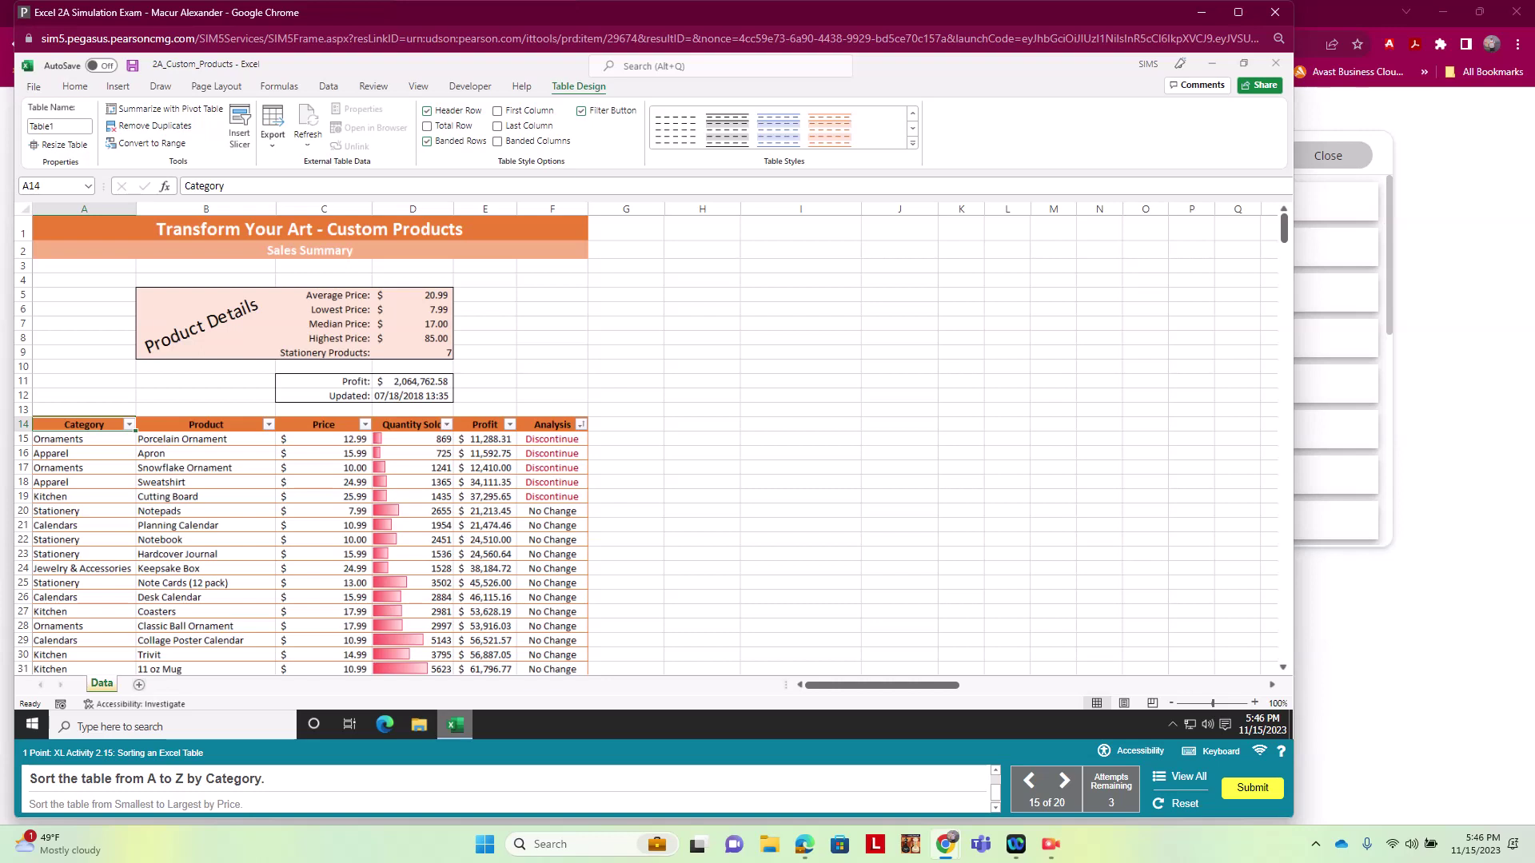
left_click(129, 424)
mouse_move(200, 478)
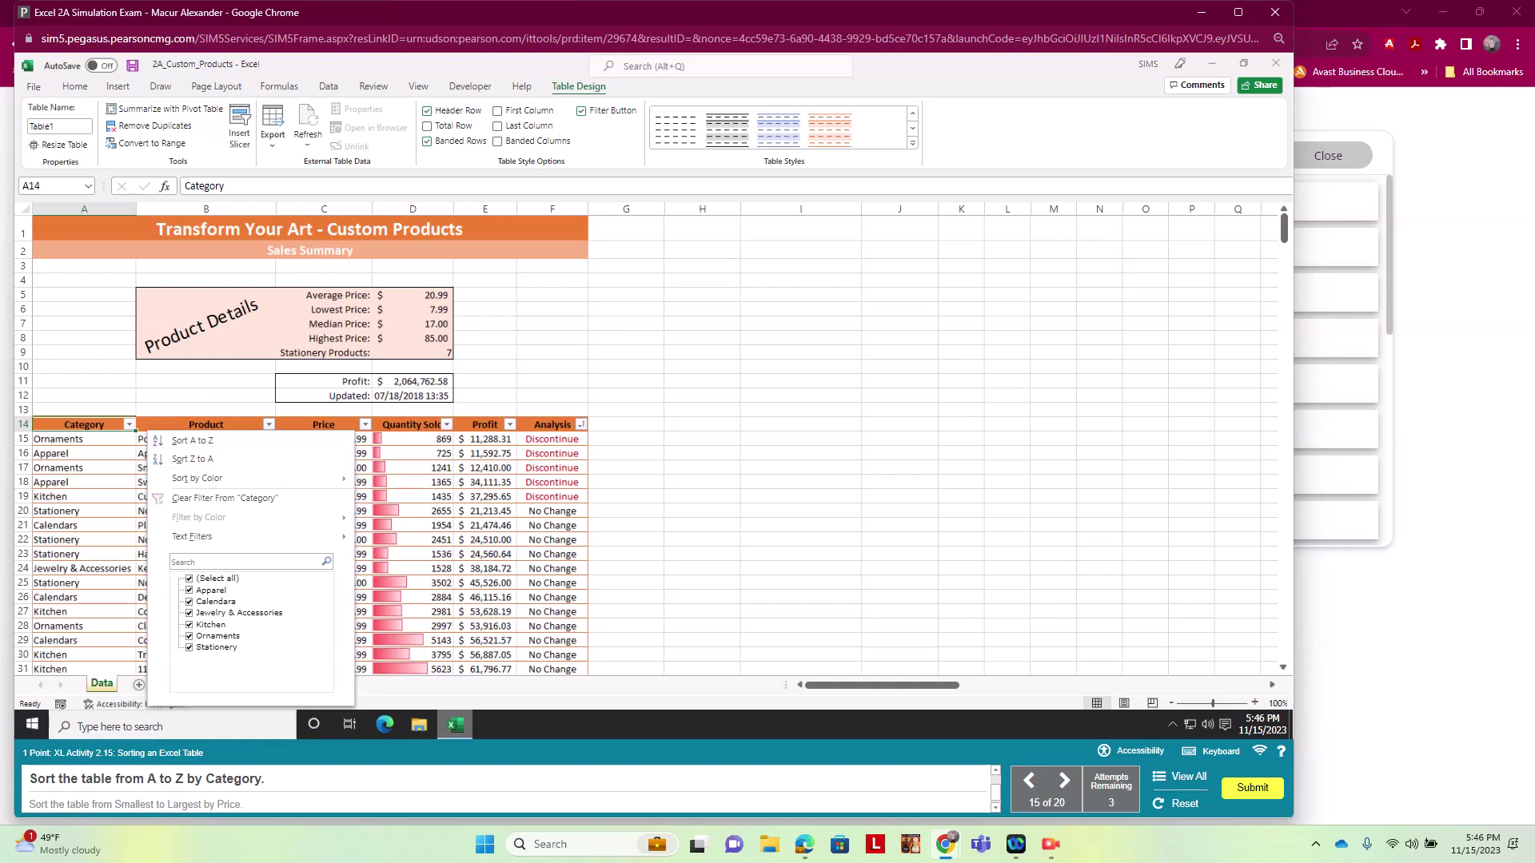
left_click(193, 441)
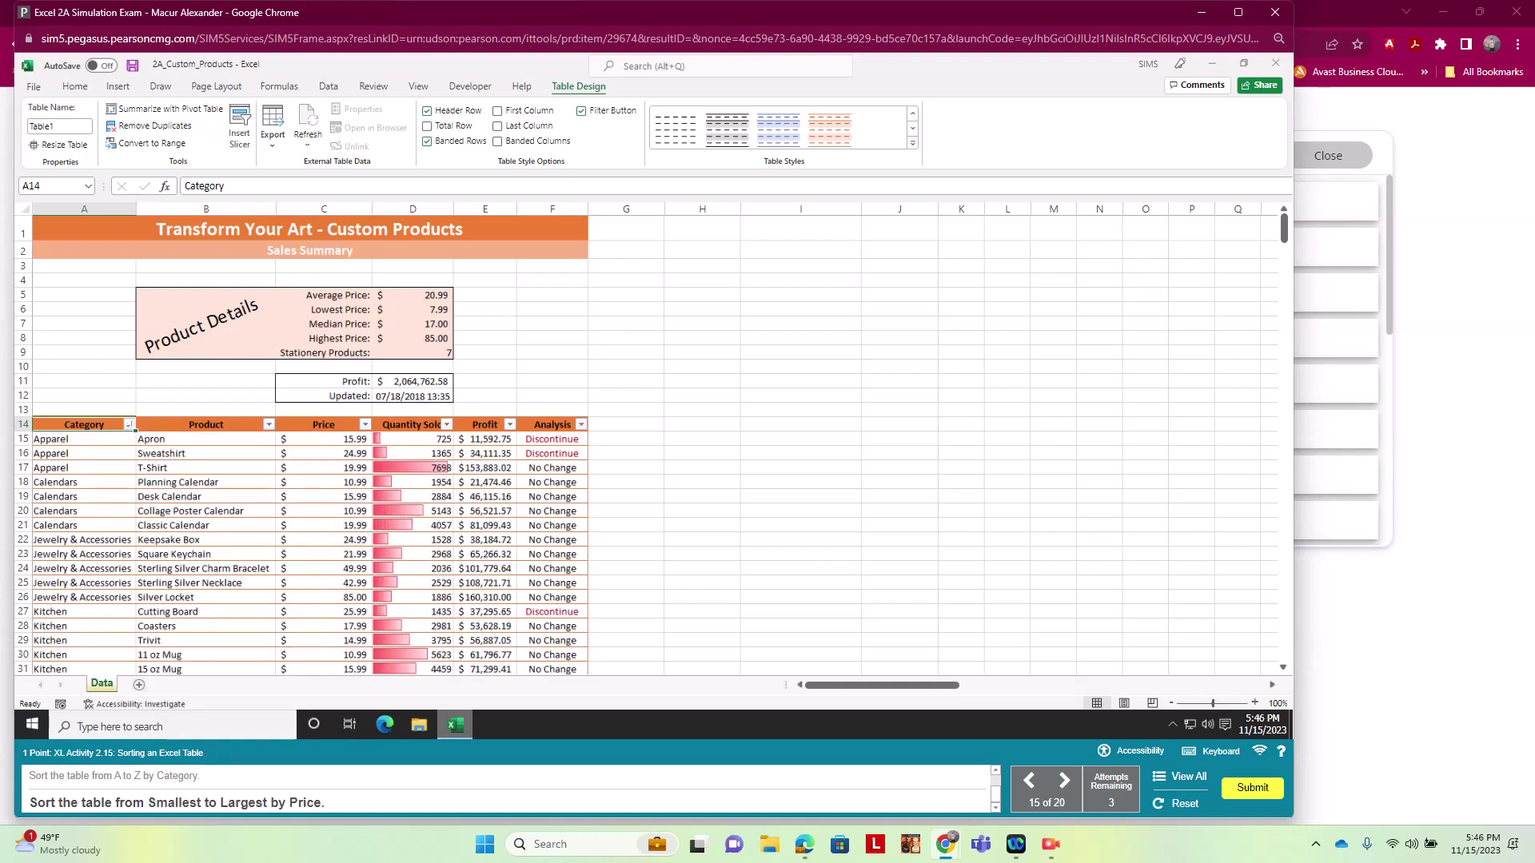
left_click(365, 424)
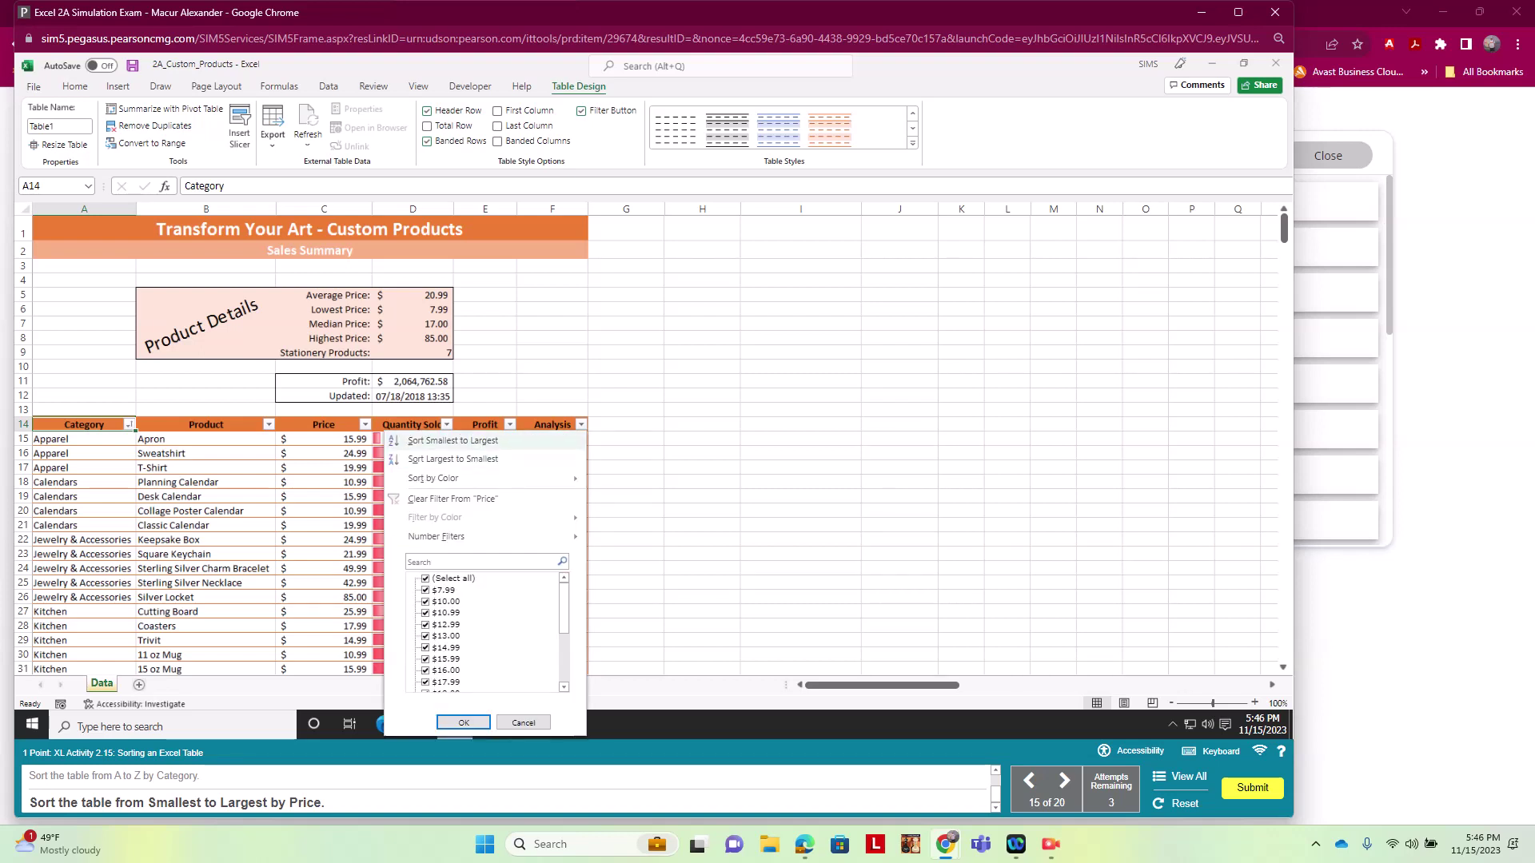
left_click(448, 441)
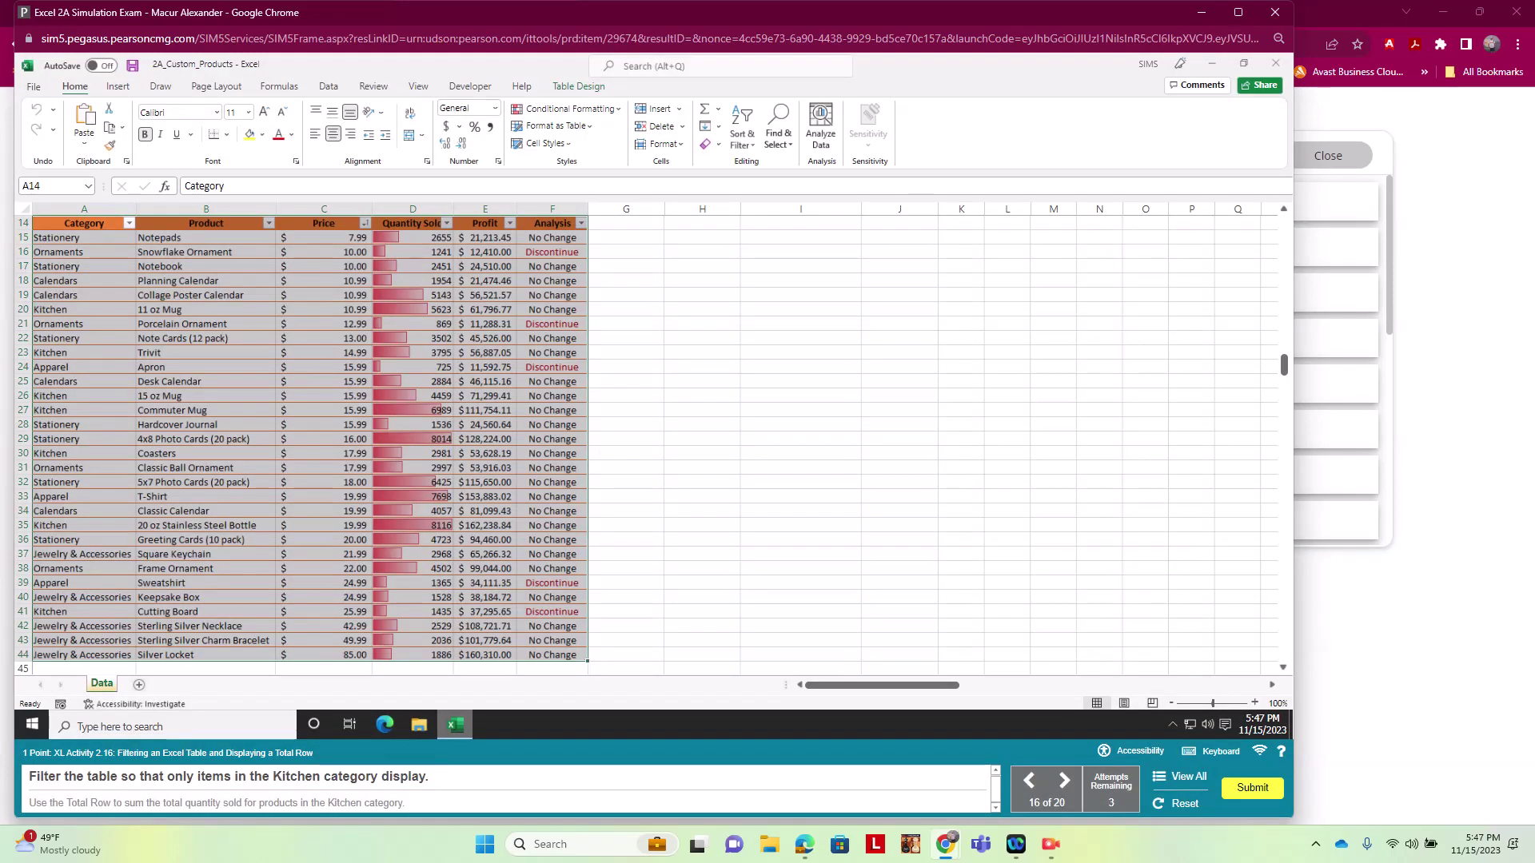
Filter the table's Category column so that only Kitchen items display.
scroll(639, 440, "up", 1)
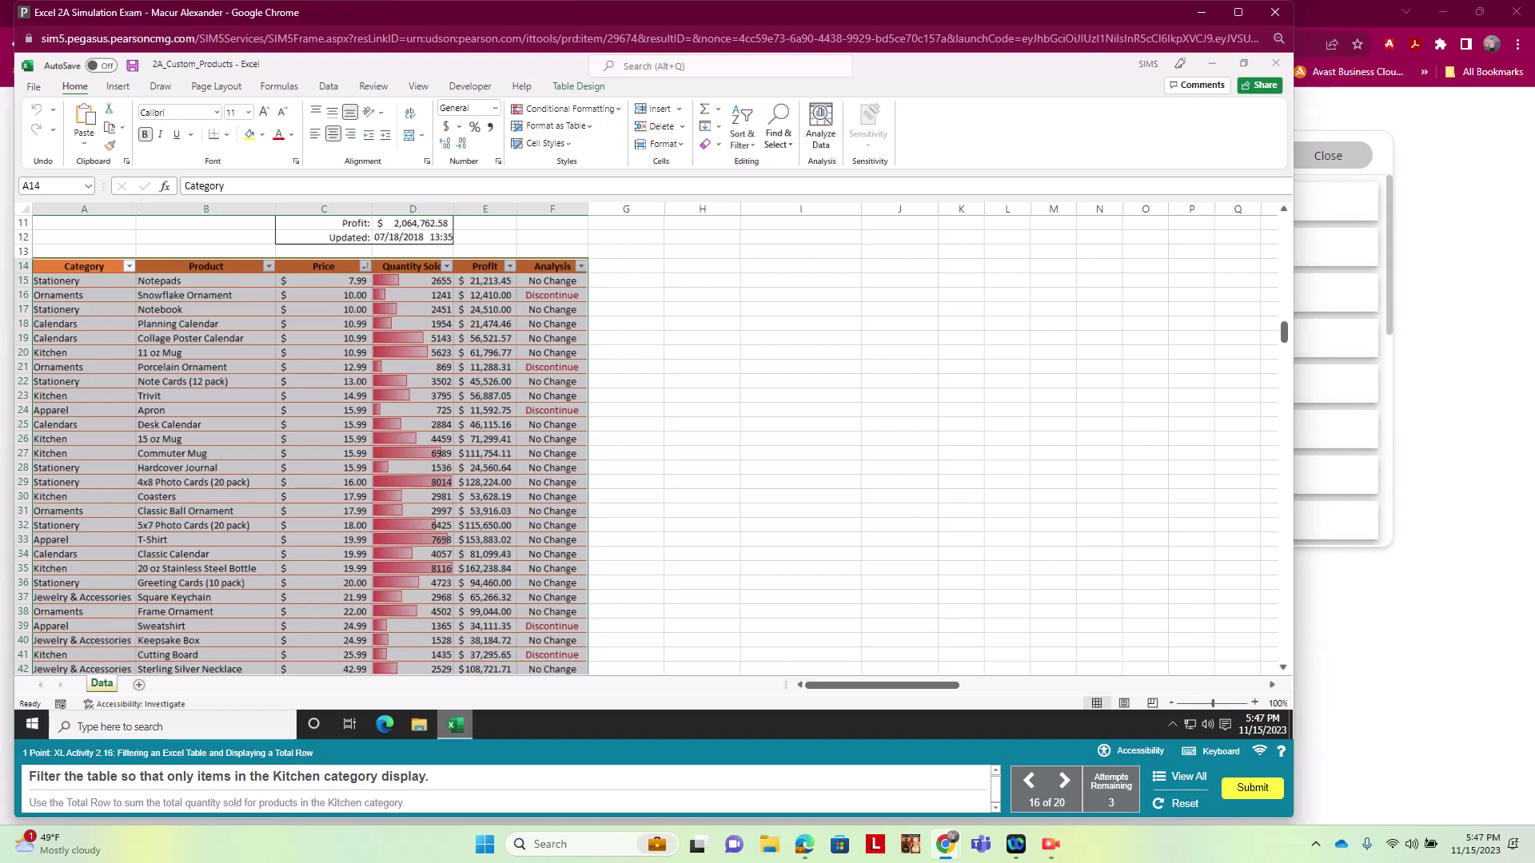
key("alt+Down")
left_click(189, 420)
left_click(188, 466)
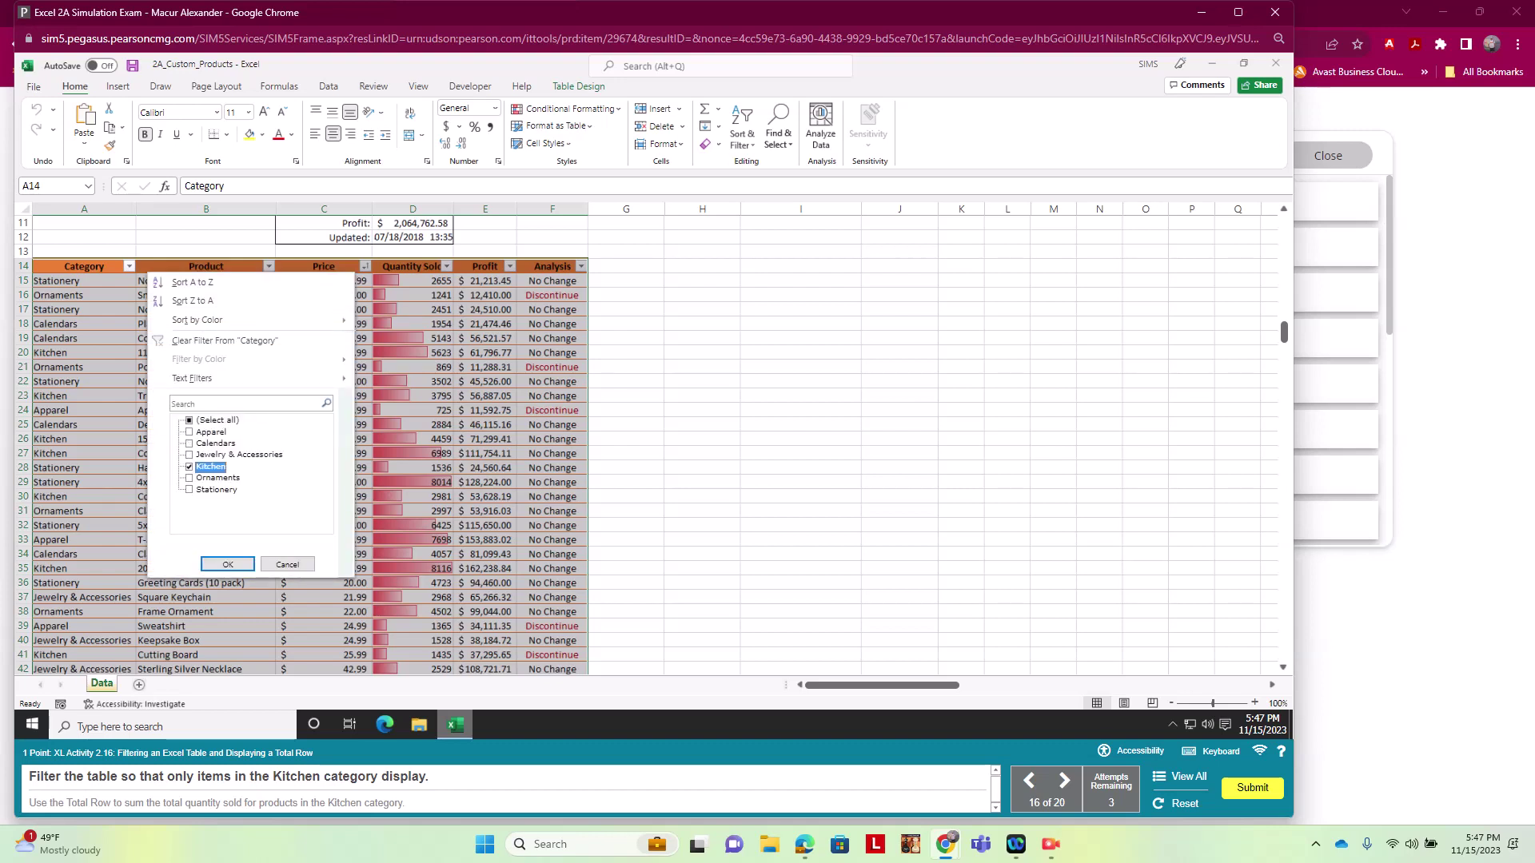
left_click(228, 564)
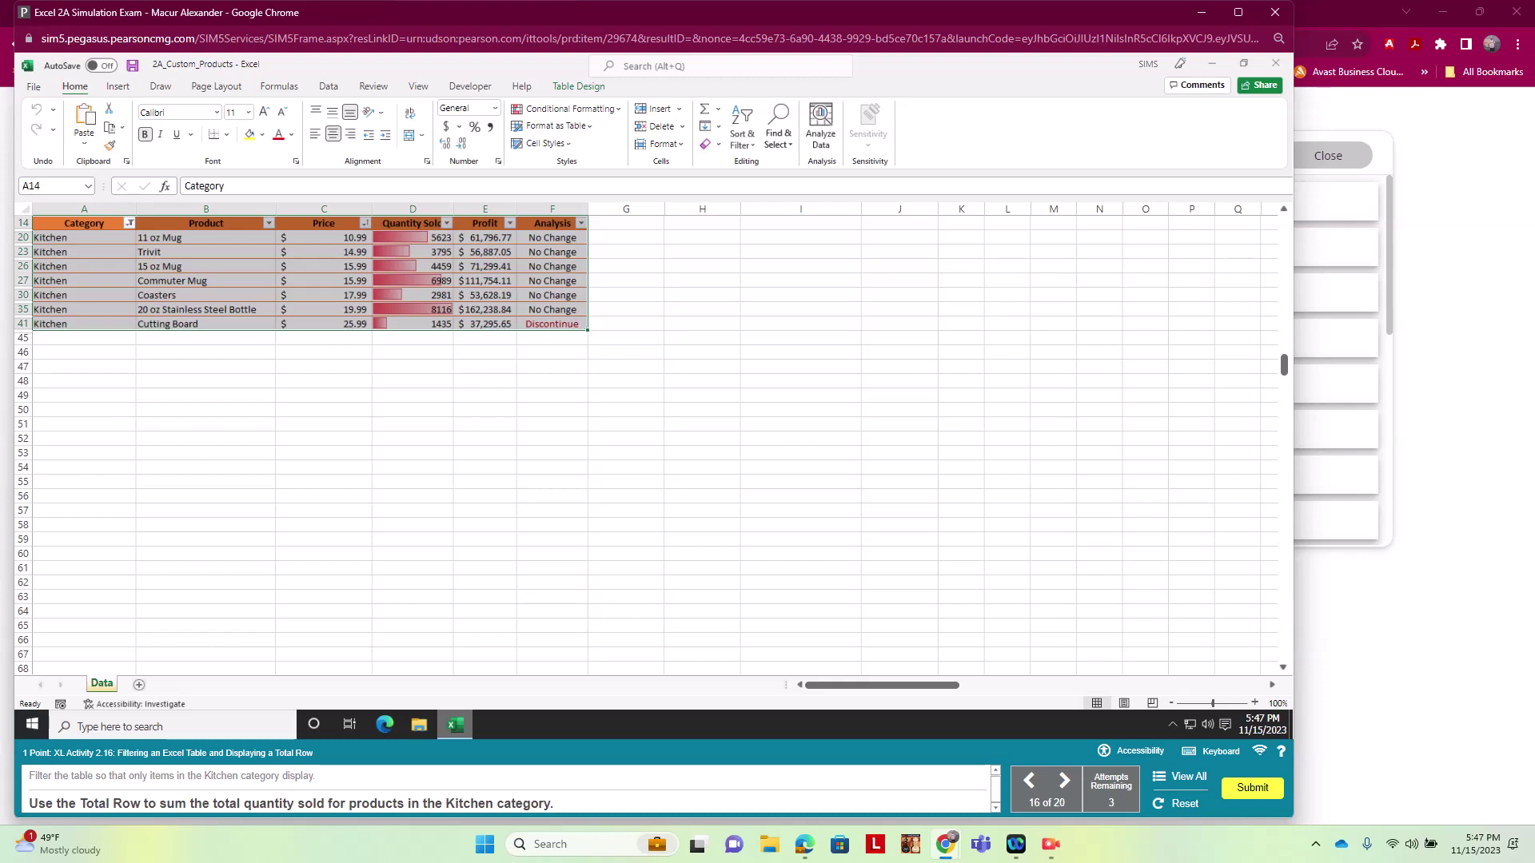
Add a Total Row to the table and use Sum for the Quantity Sold total in cell D45.
left_click(578, 86)
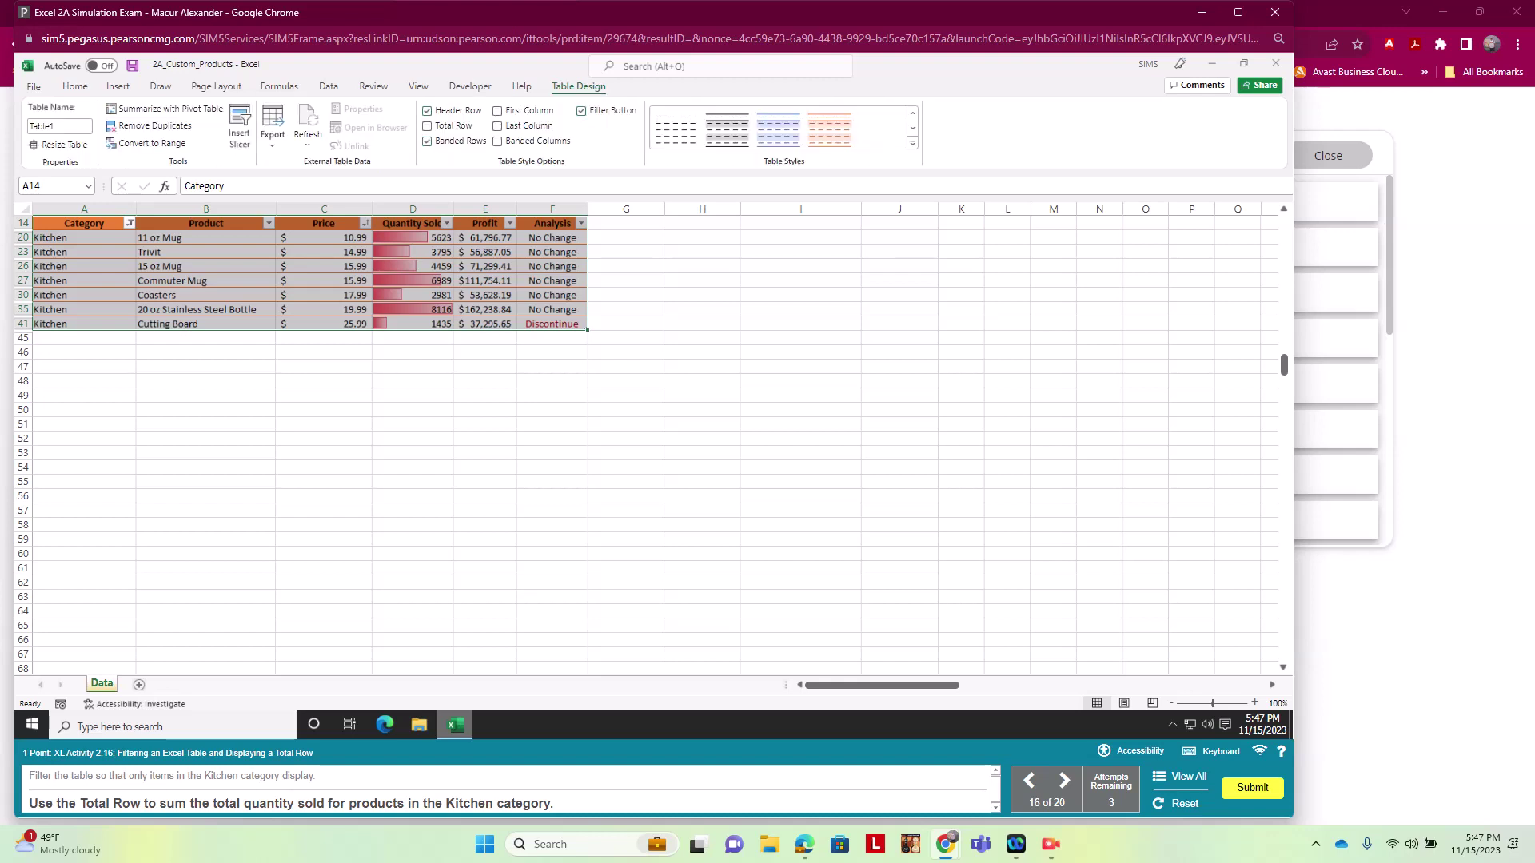
left_click(448, 125)
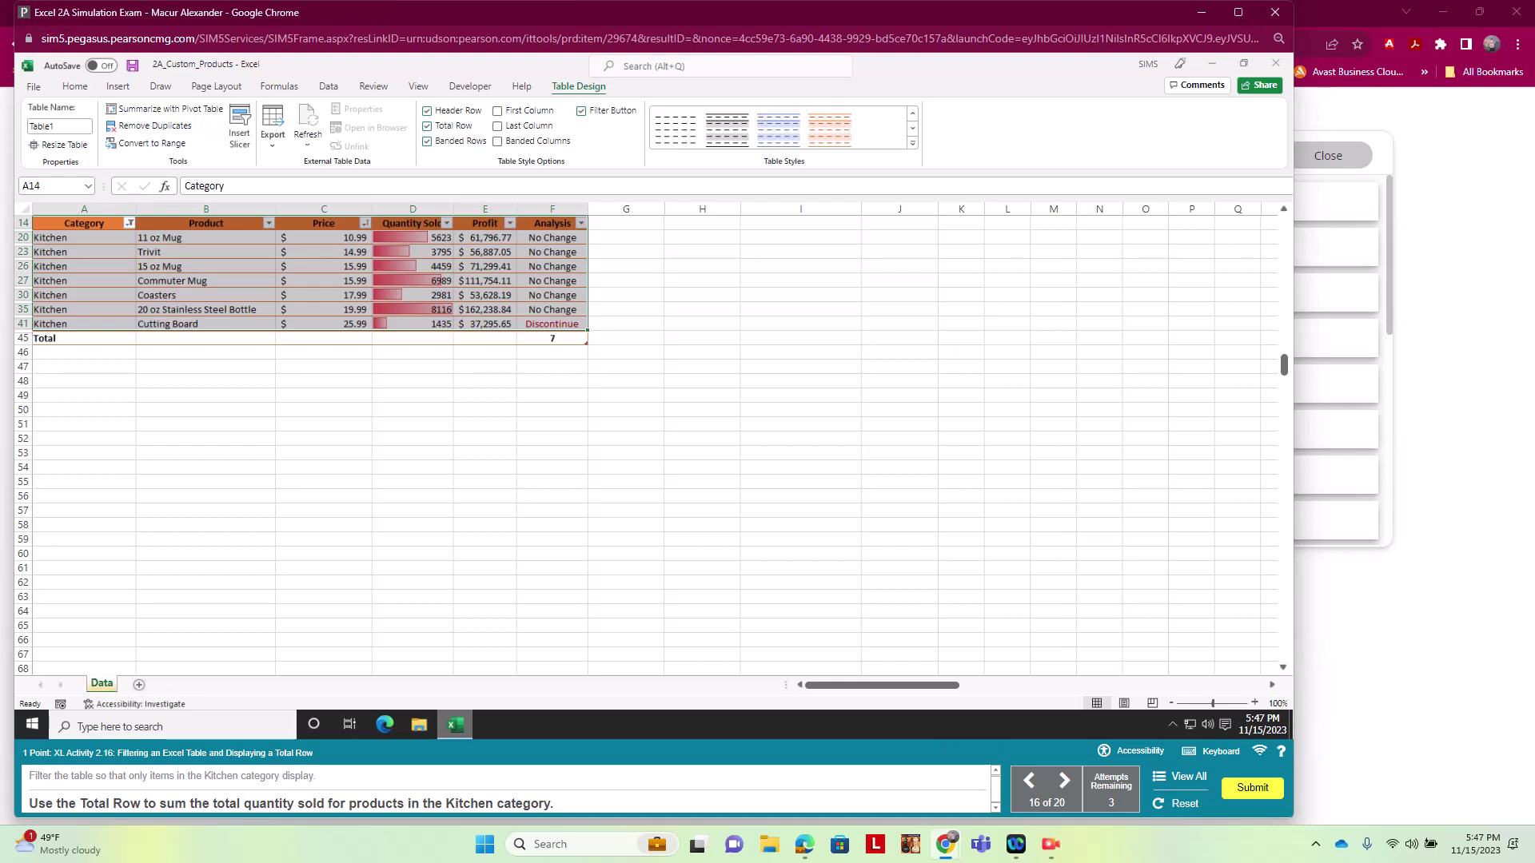
left_click(411, 337)
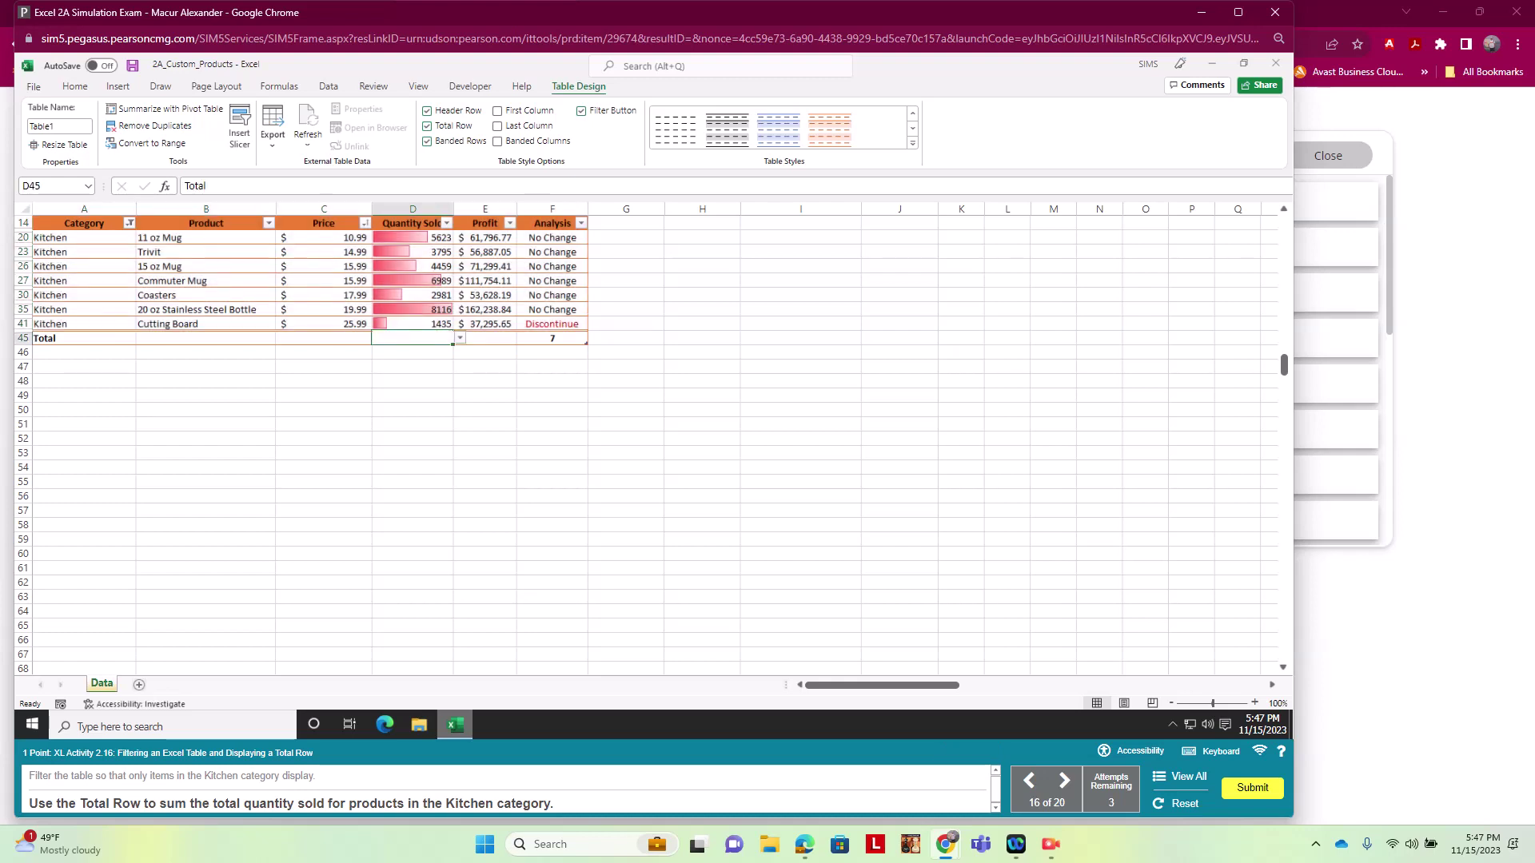
left_click(459, 338)
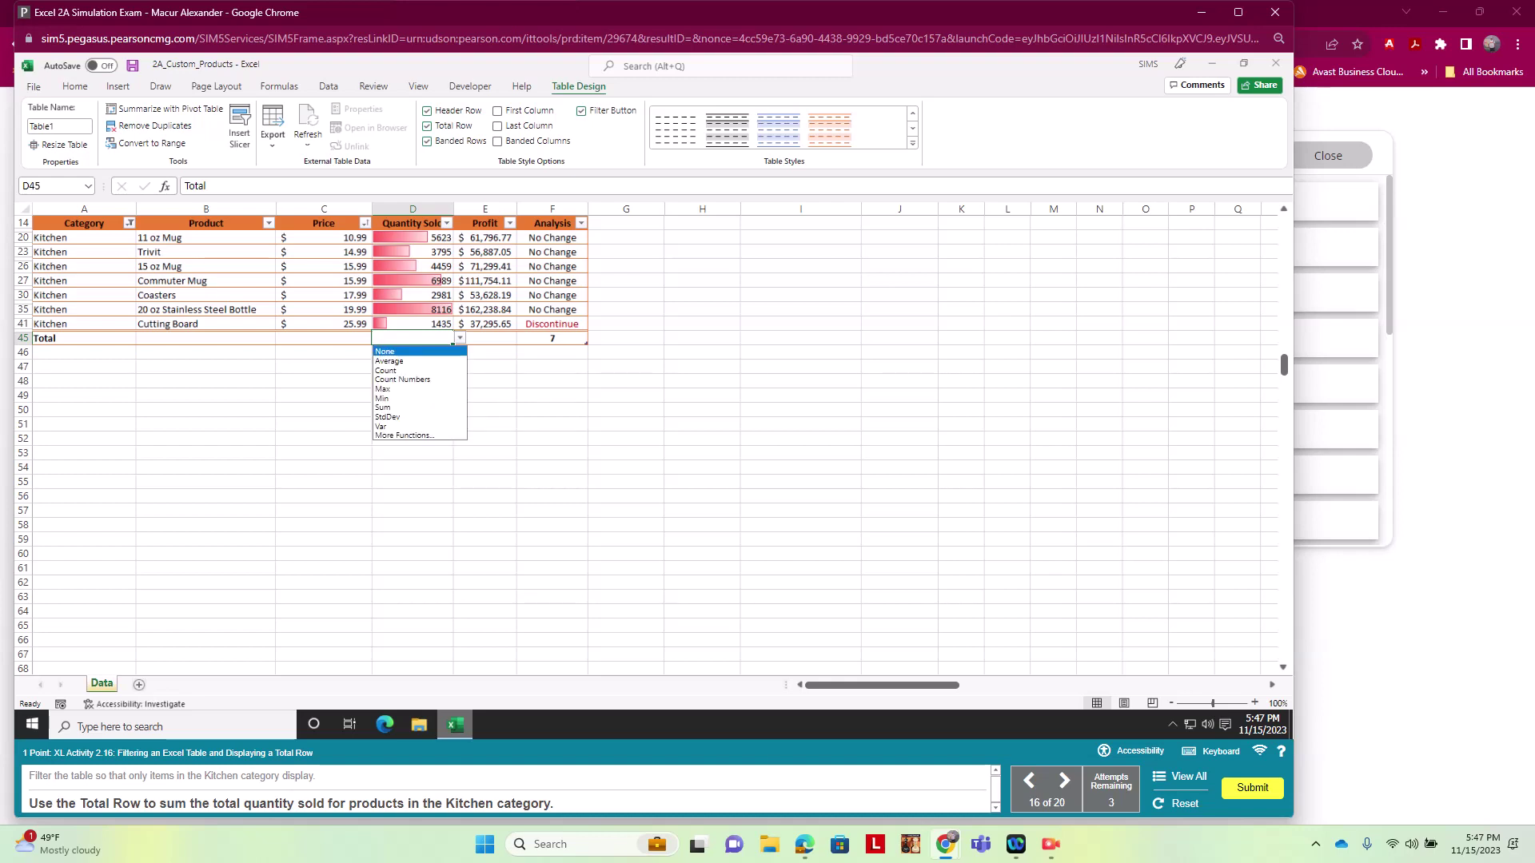
left_click(383, 408)
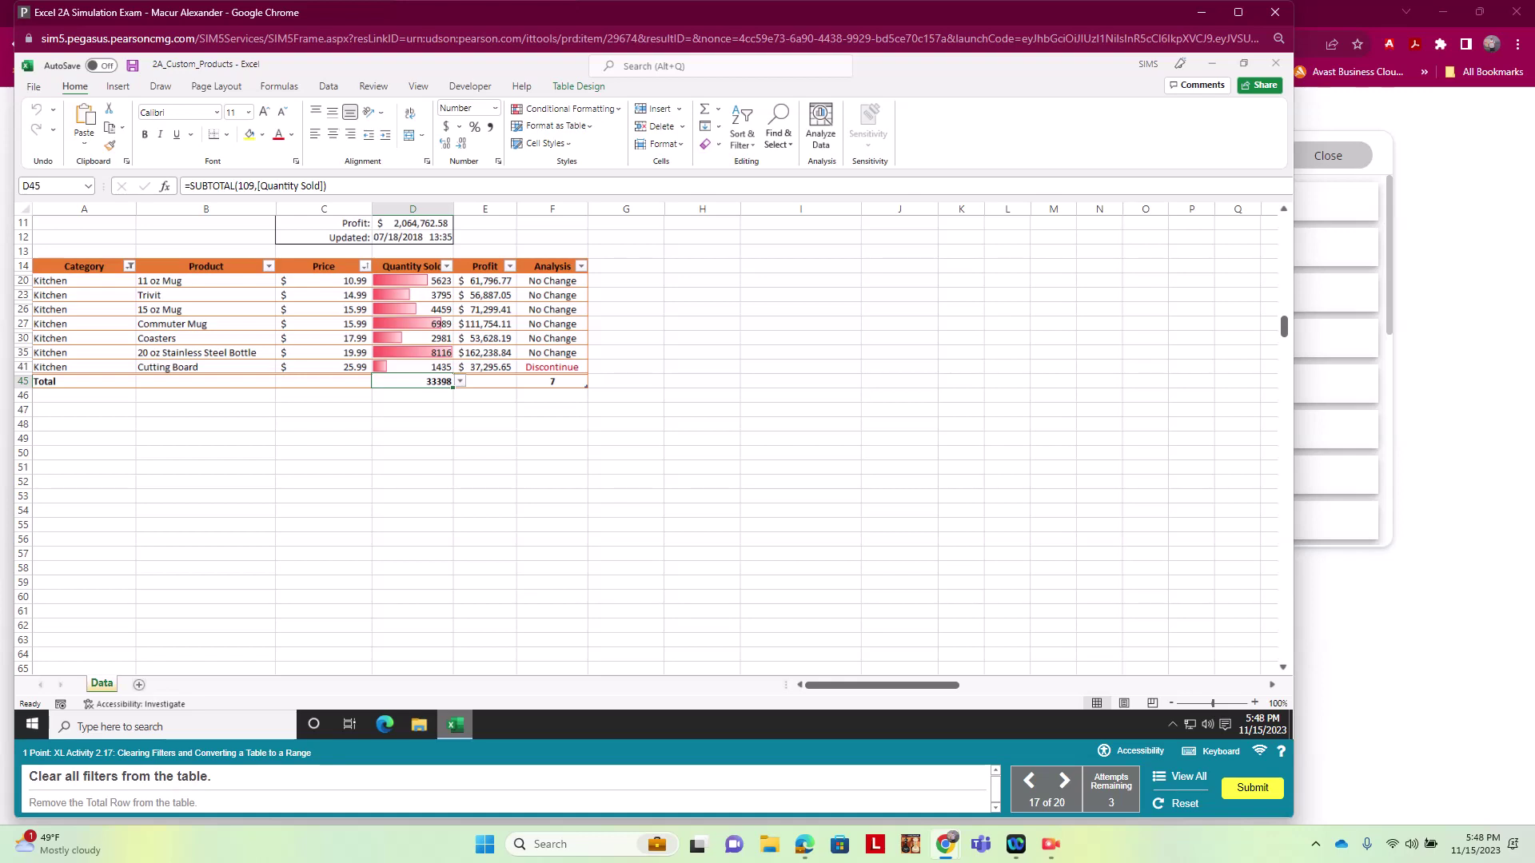
Clear the Category filter from the table and remove its Total Row.
left_click(130, 266)
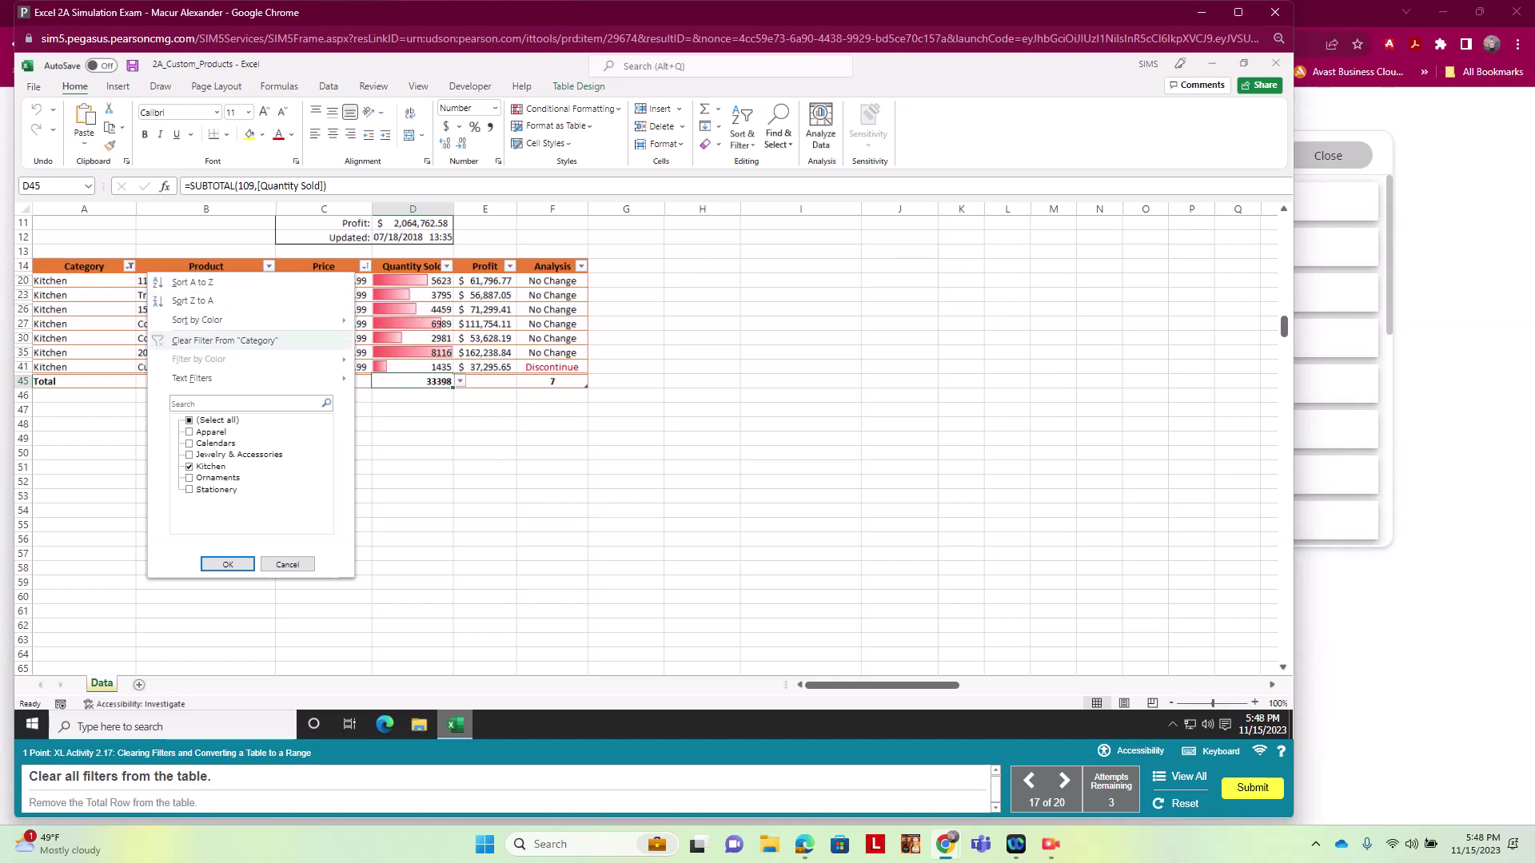
left_click(224, 340)
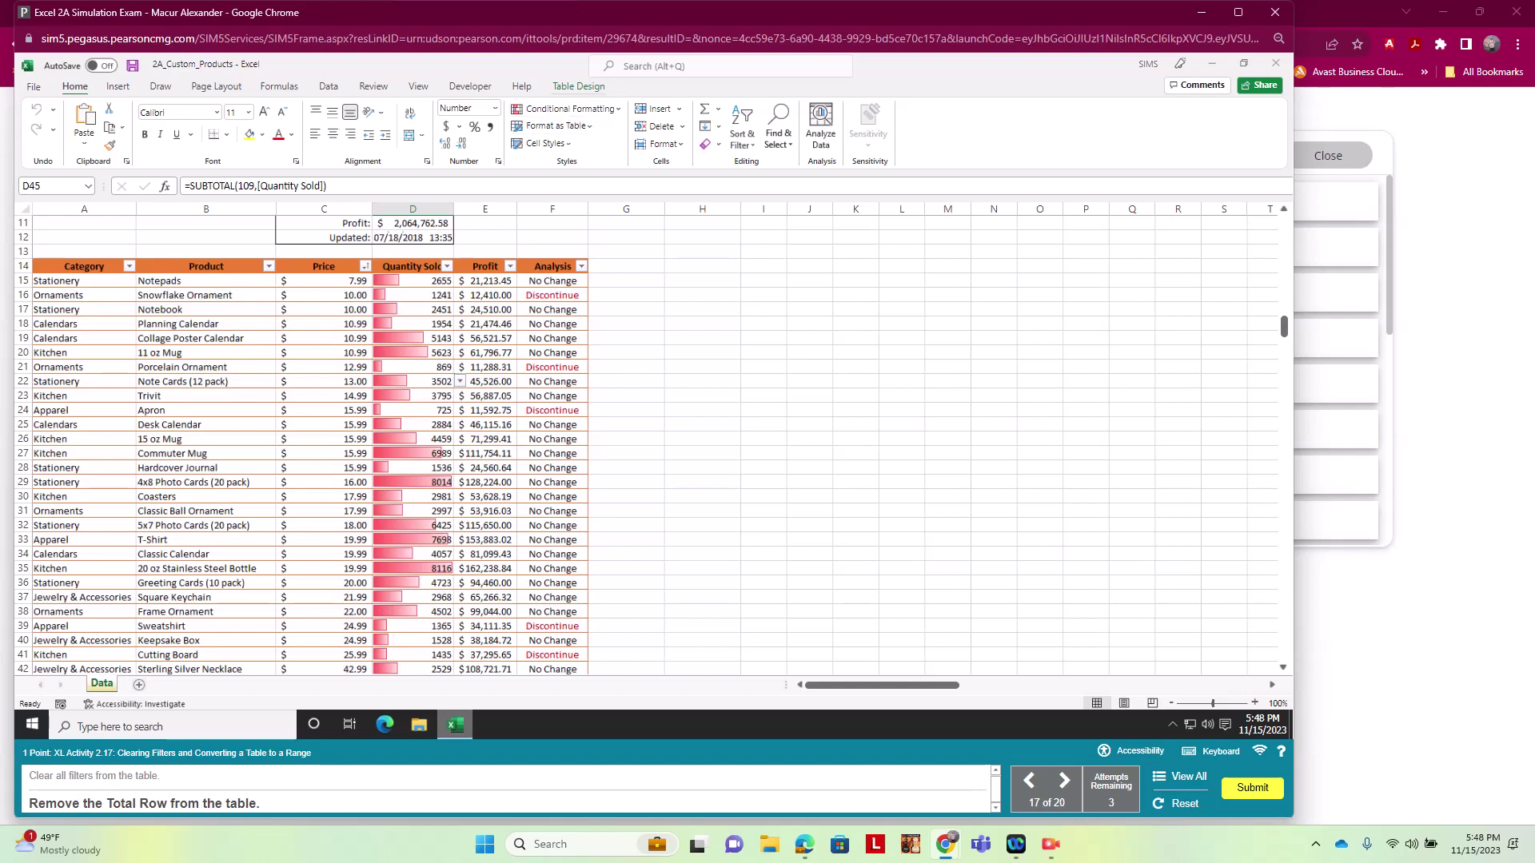
left_click(578, 86)
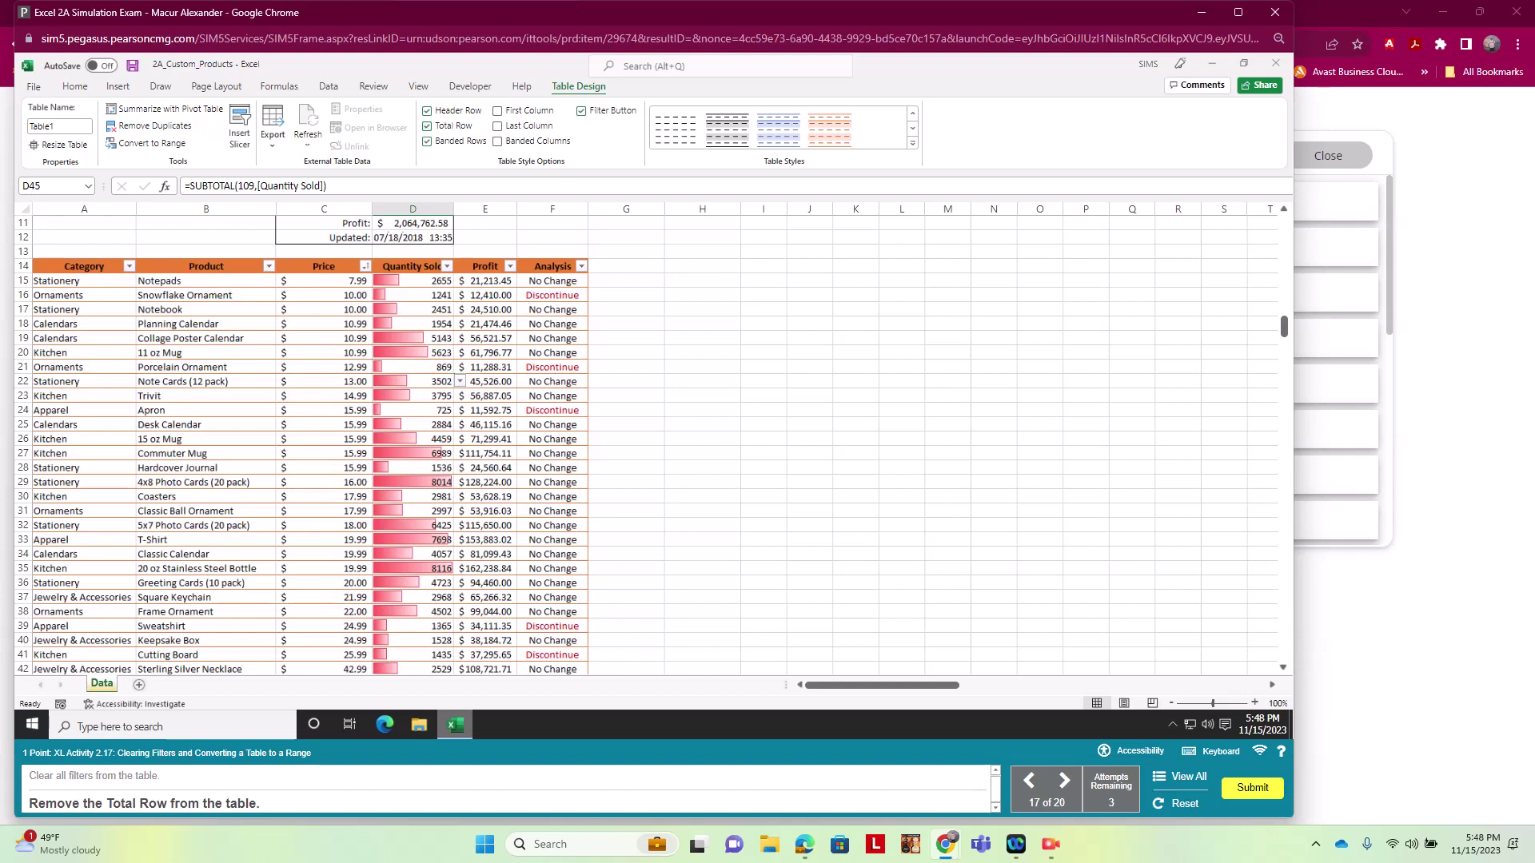
left_click(427, 126)
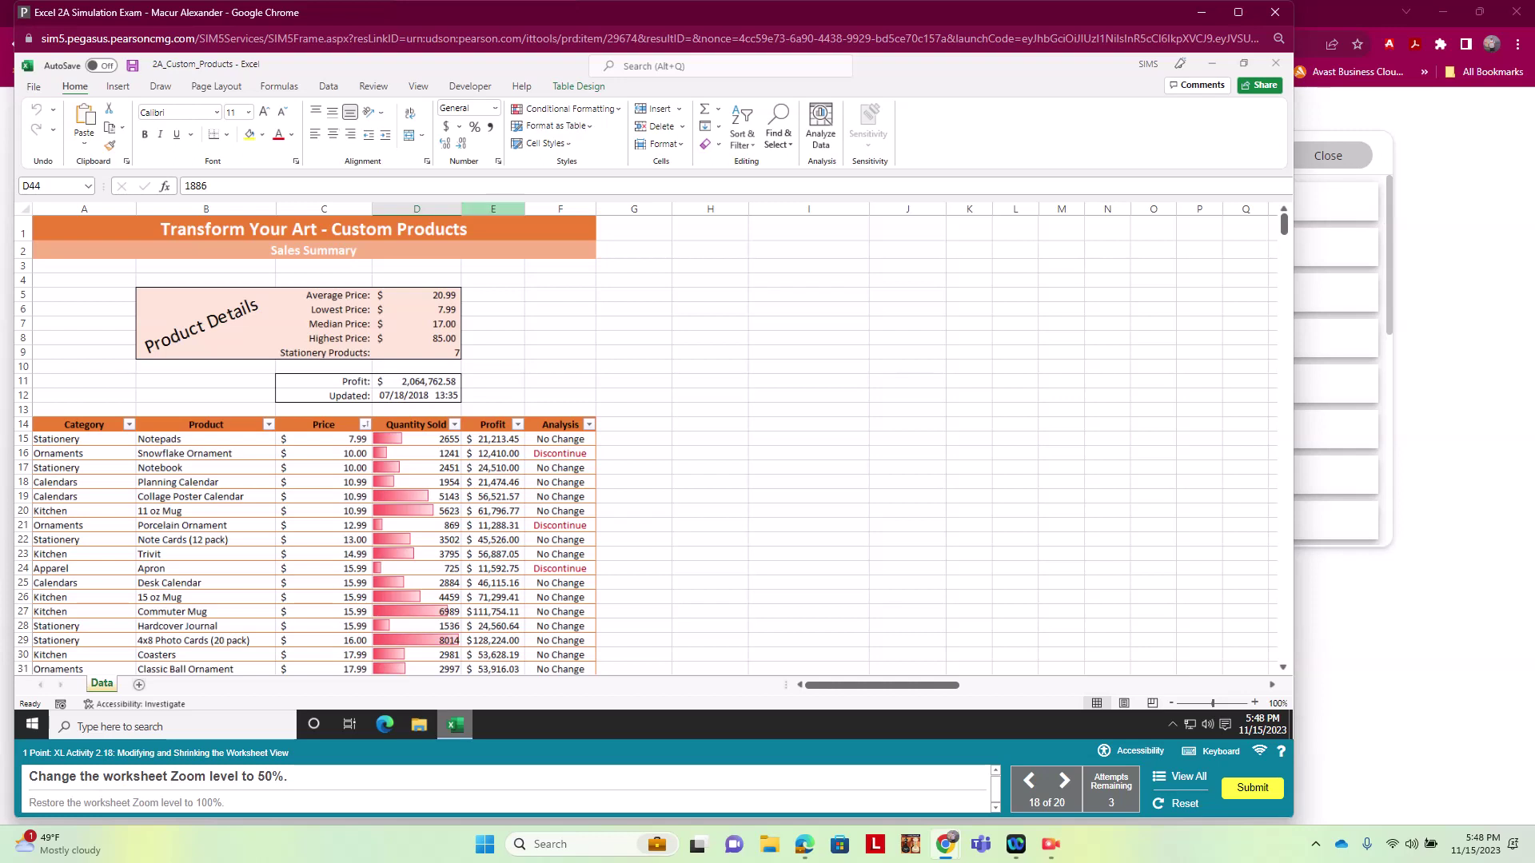
Change the worksheet zoom level to 50% and restore it to 100%.
left_click(418, 86)
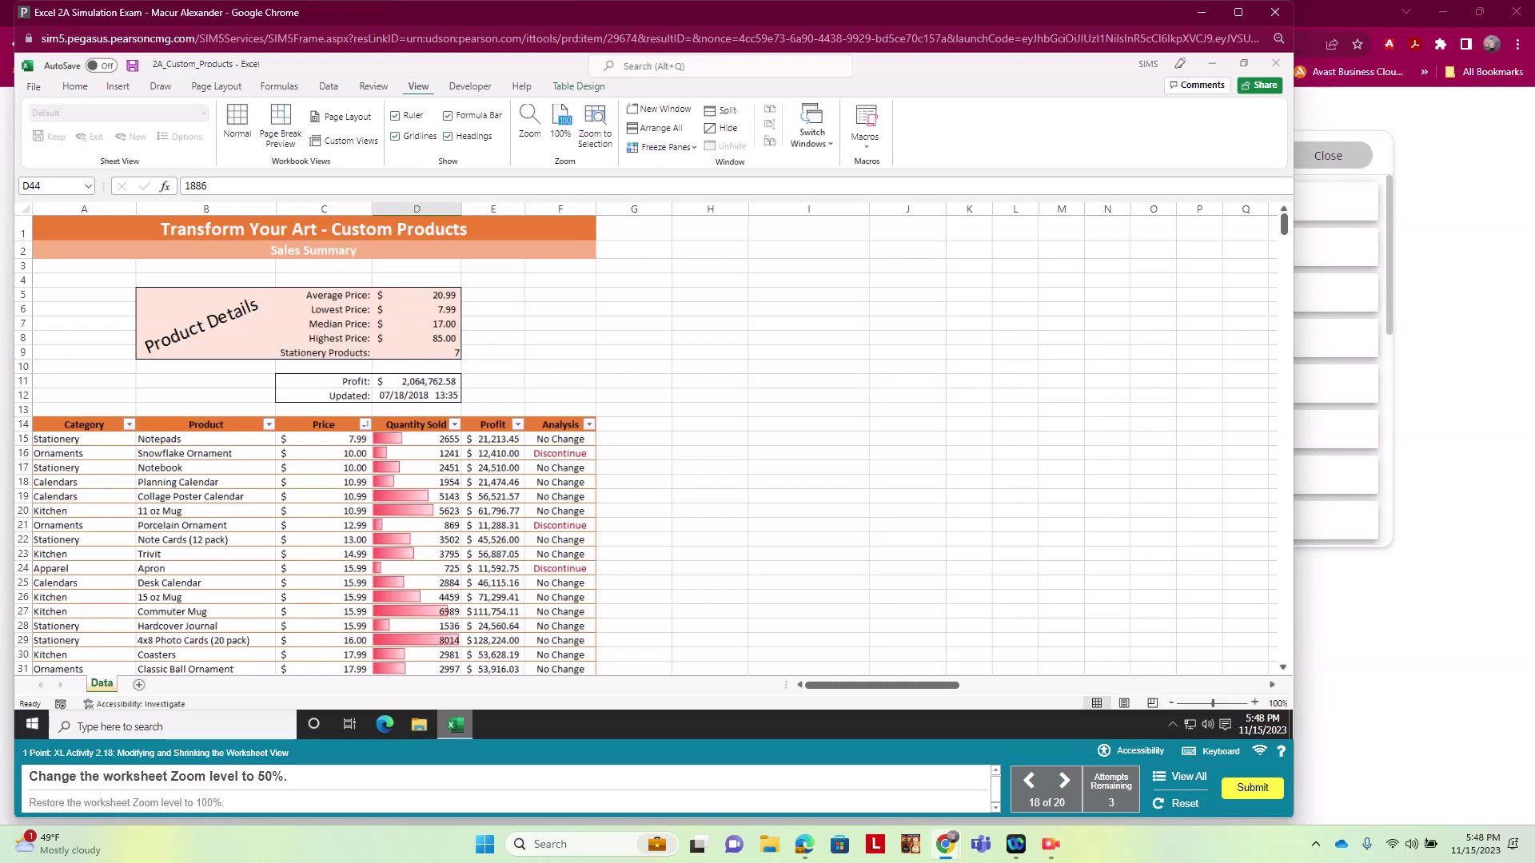
left_click(529, 124)
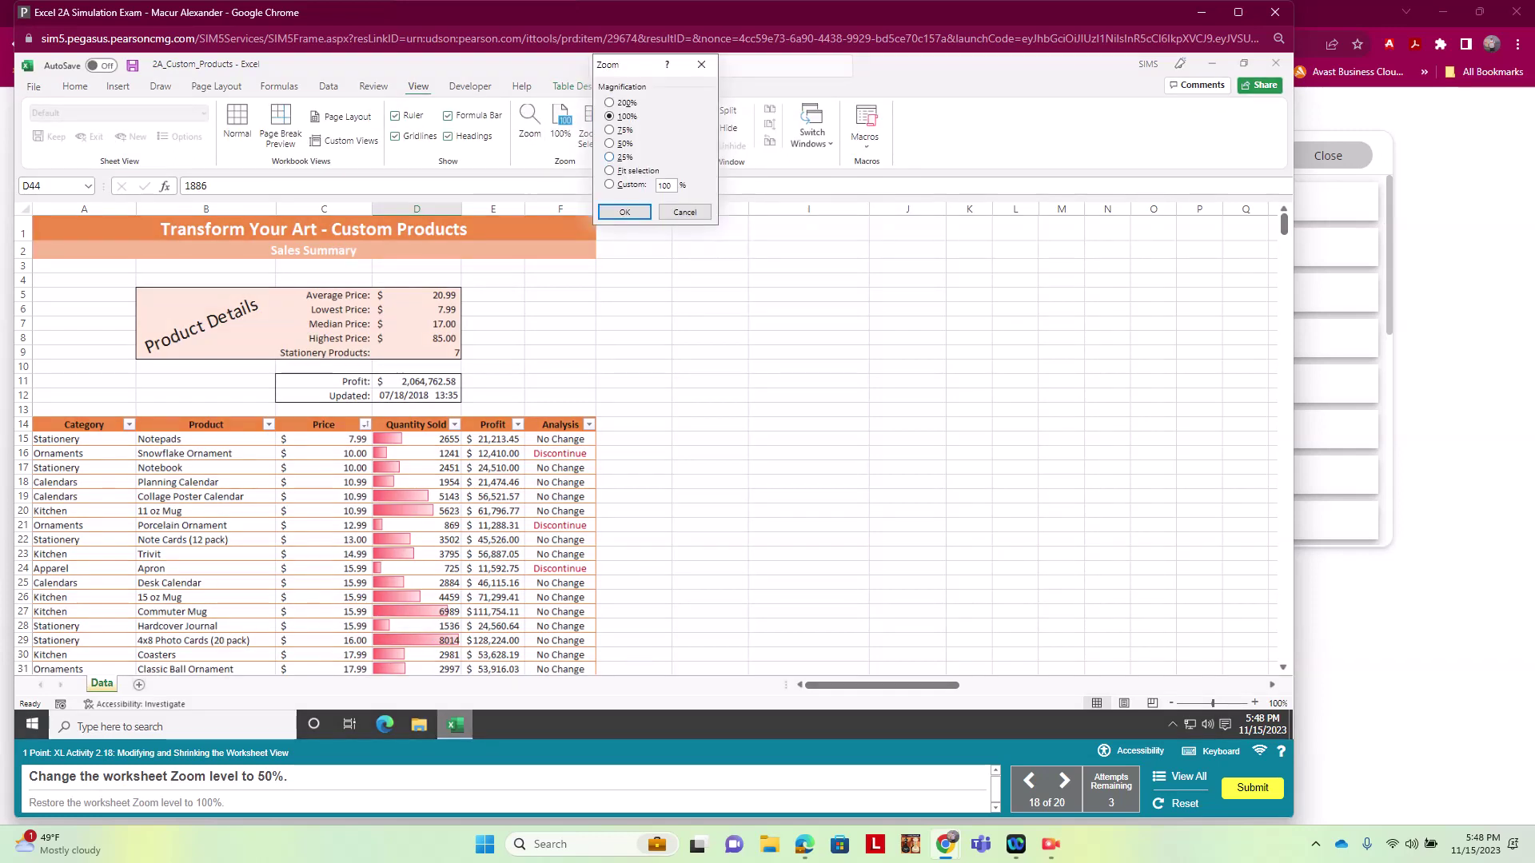
left_click(609, 143)
left_click(624, 212)
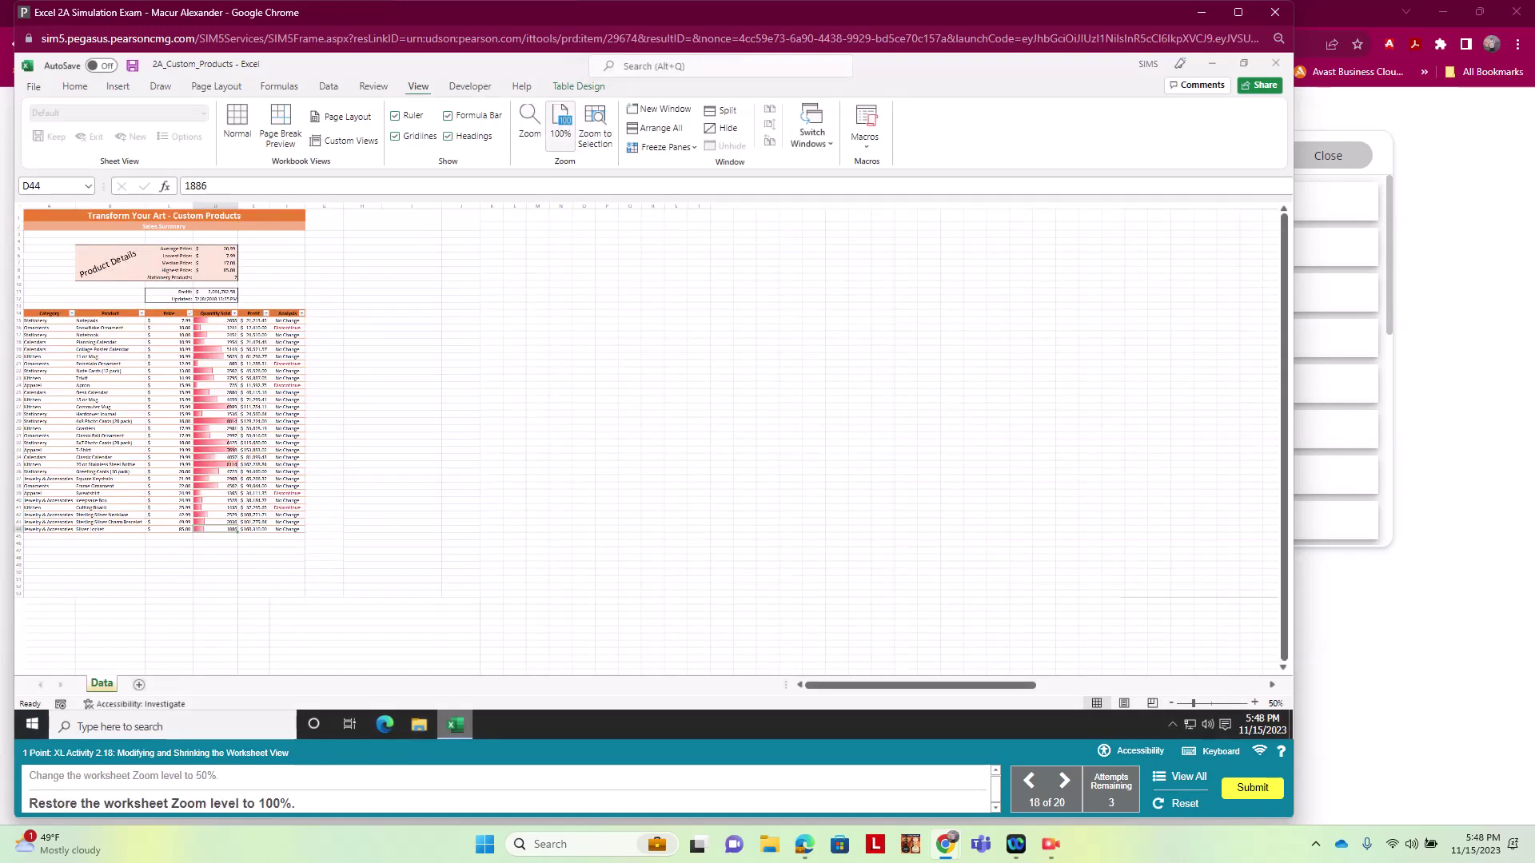
left_click(561, 121)
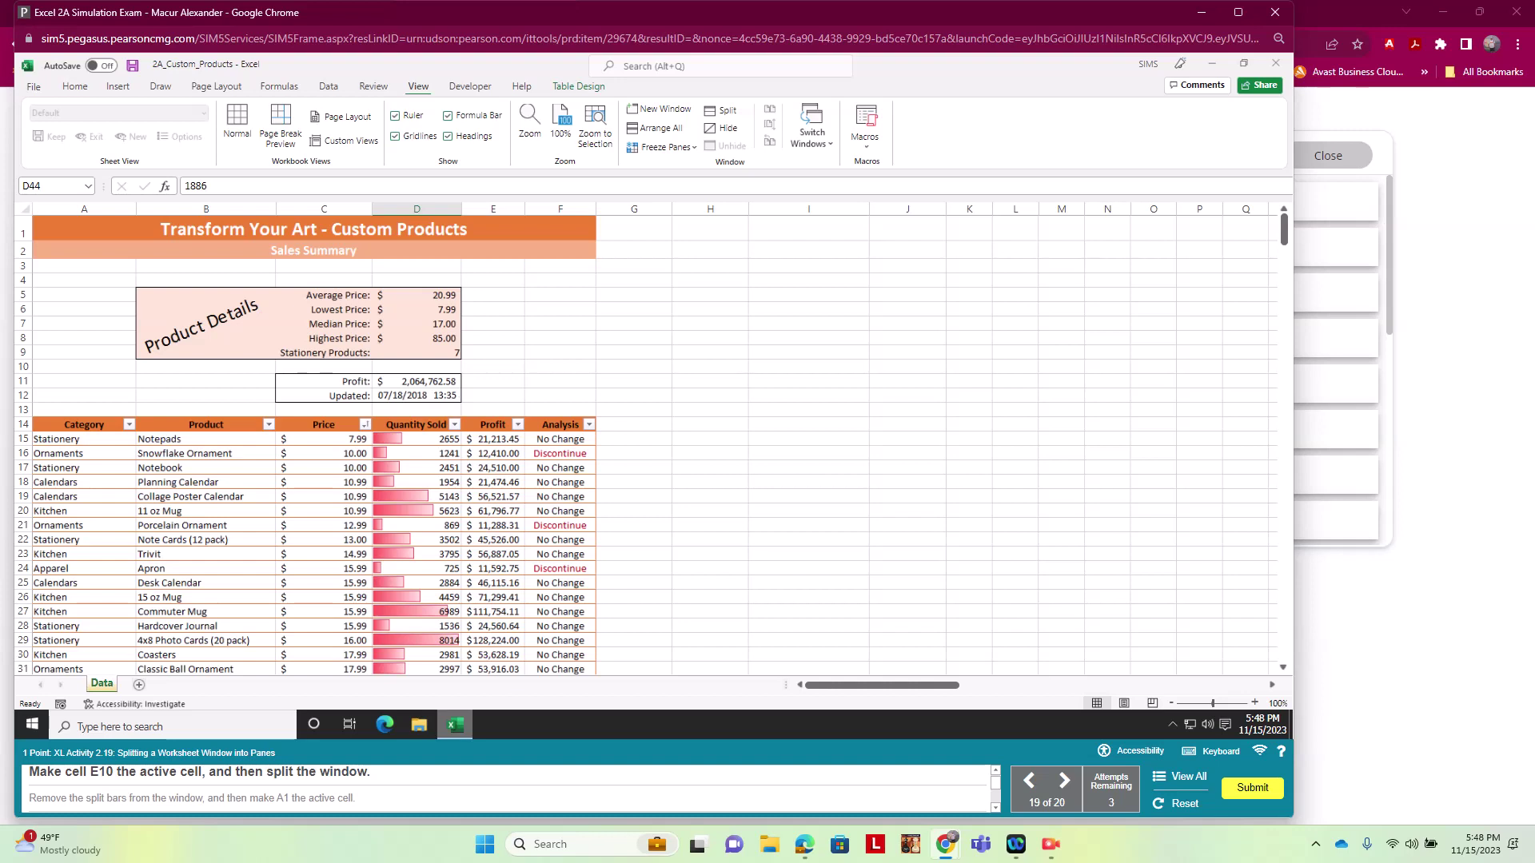
Split the worksheet window into panes with cell E10 active, and remove the split bars.
left_click(492, 366)
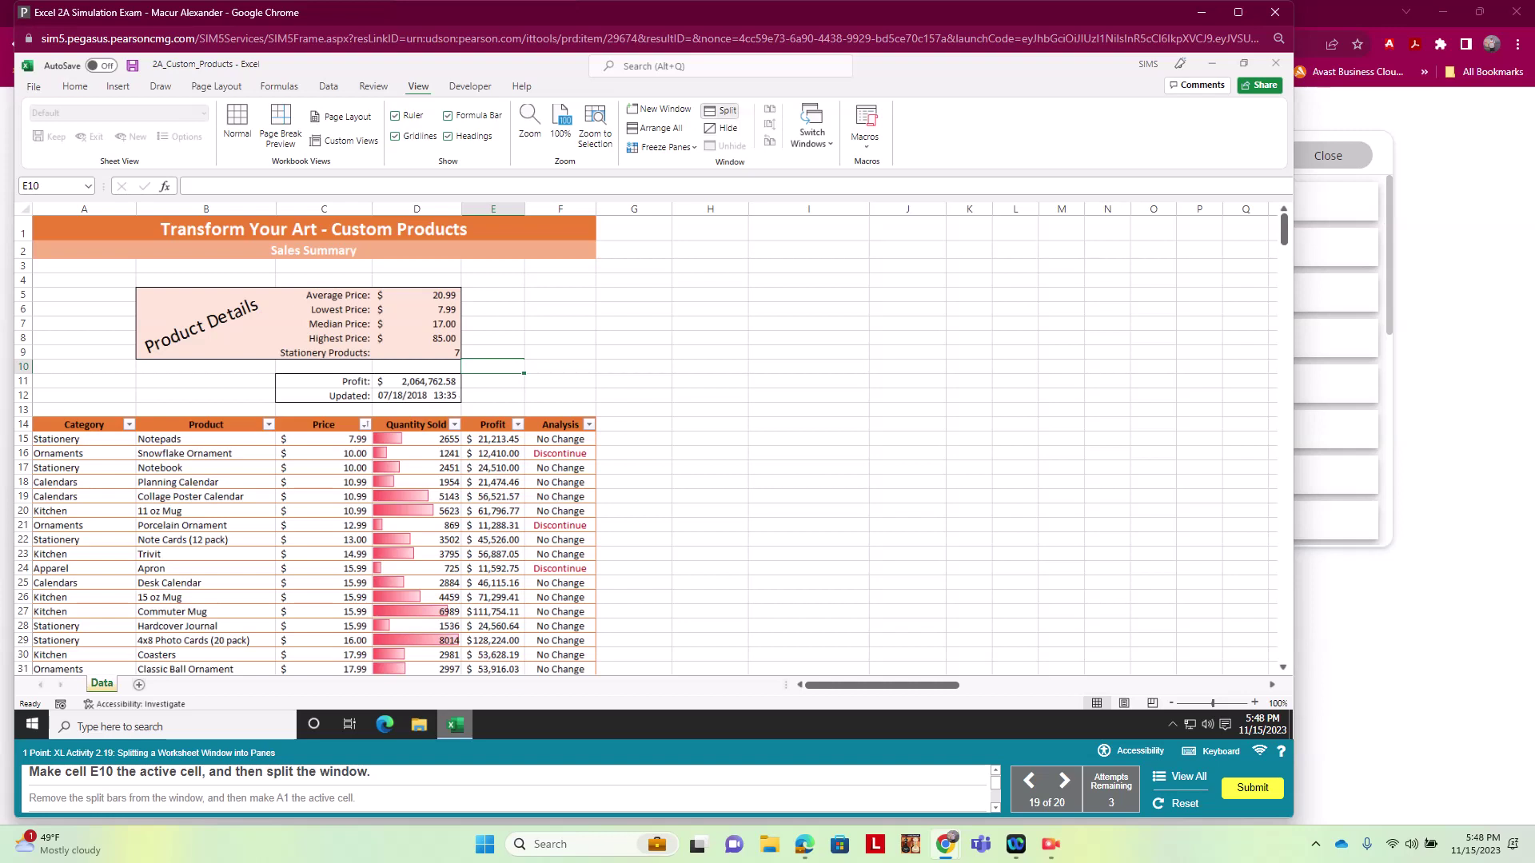
left_click(722, 111)
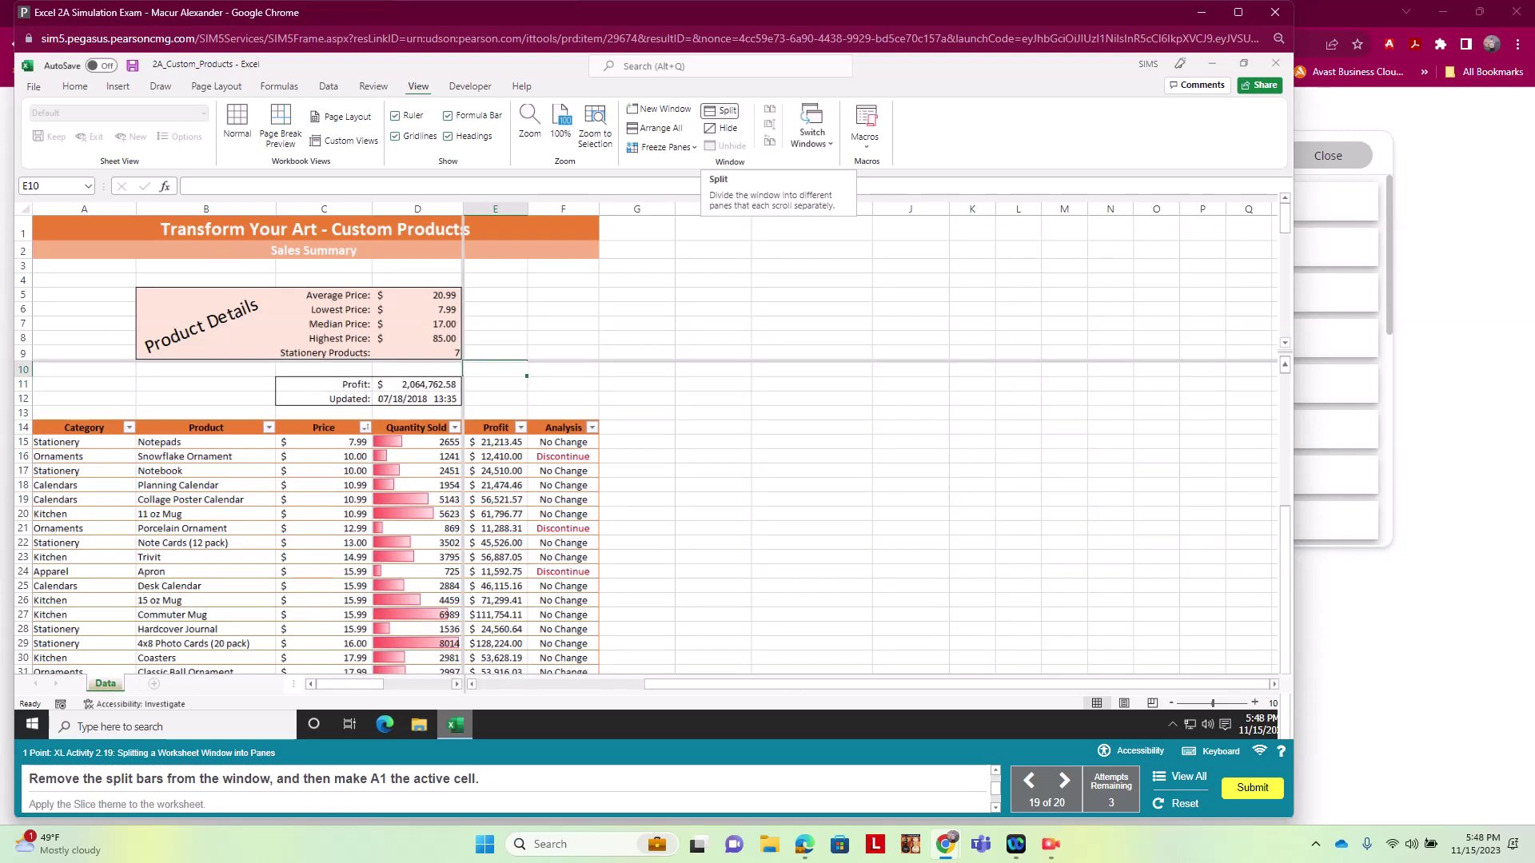
left_click(722, 111)
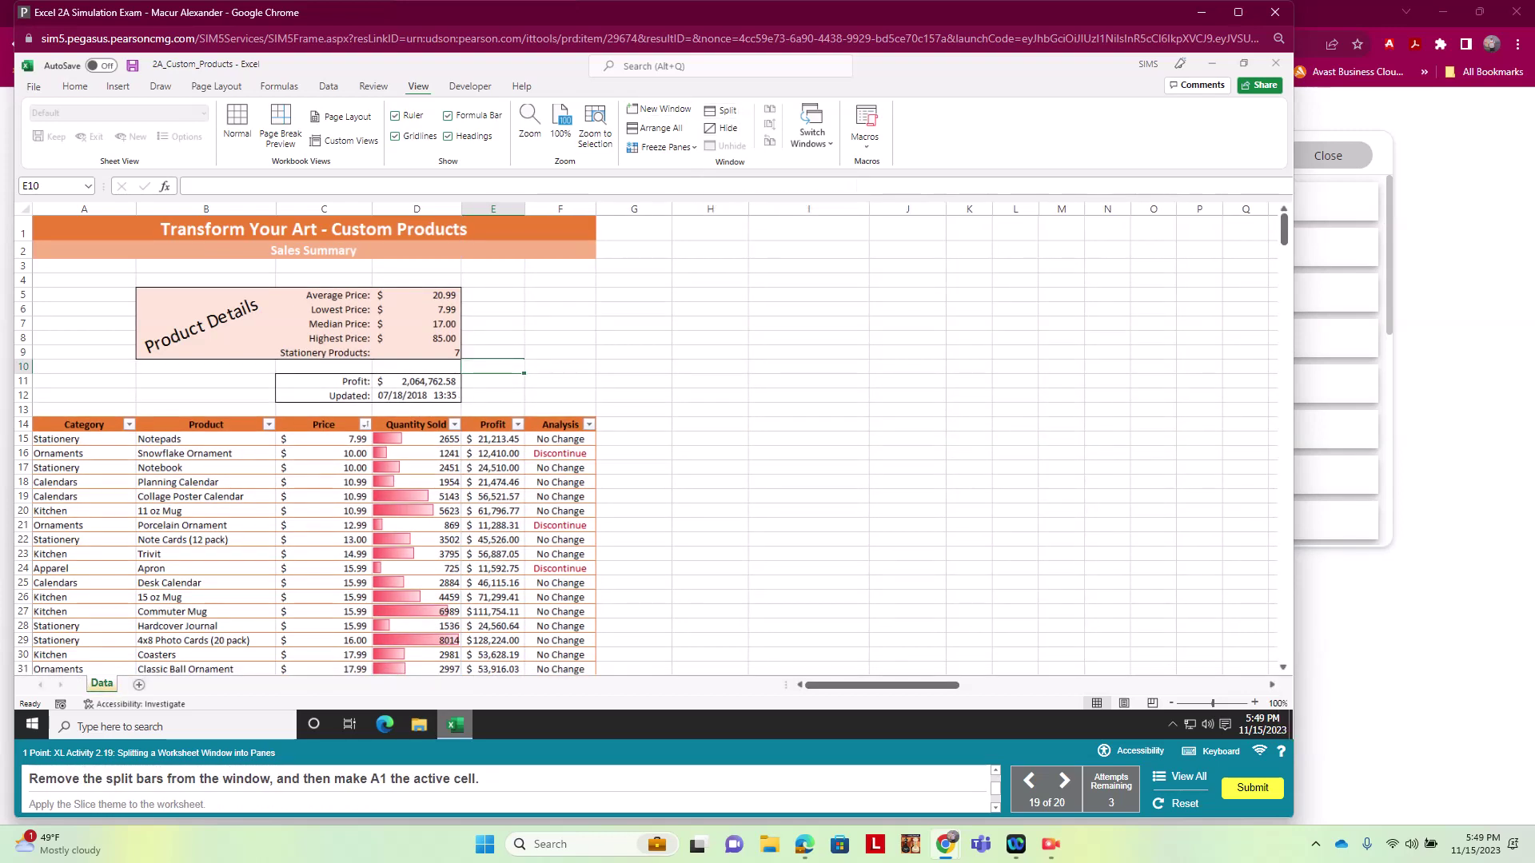
Make A1 the active cell and apply the Slice theme to the worksheet.
left_click(313, 229)
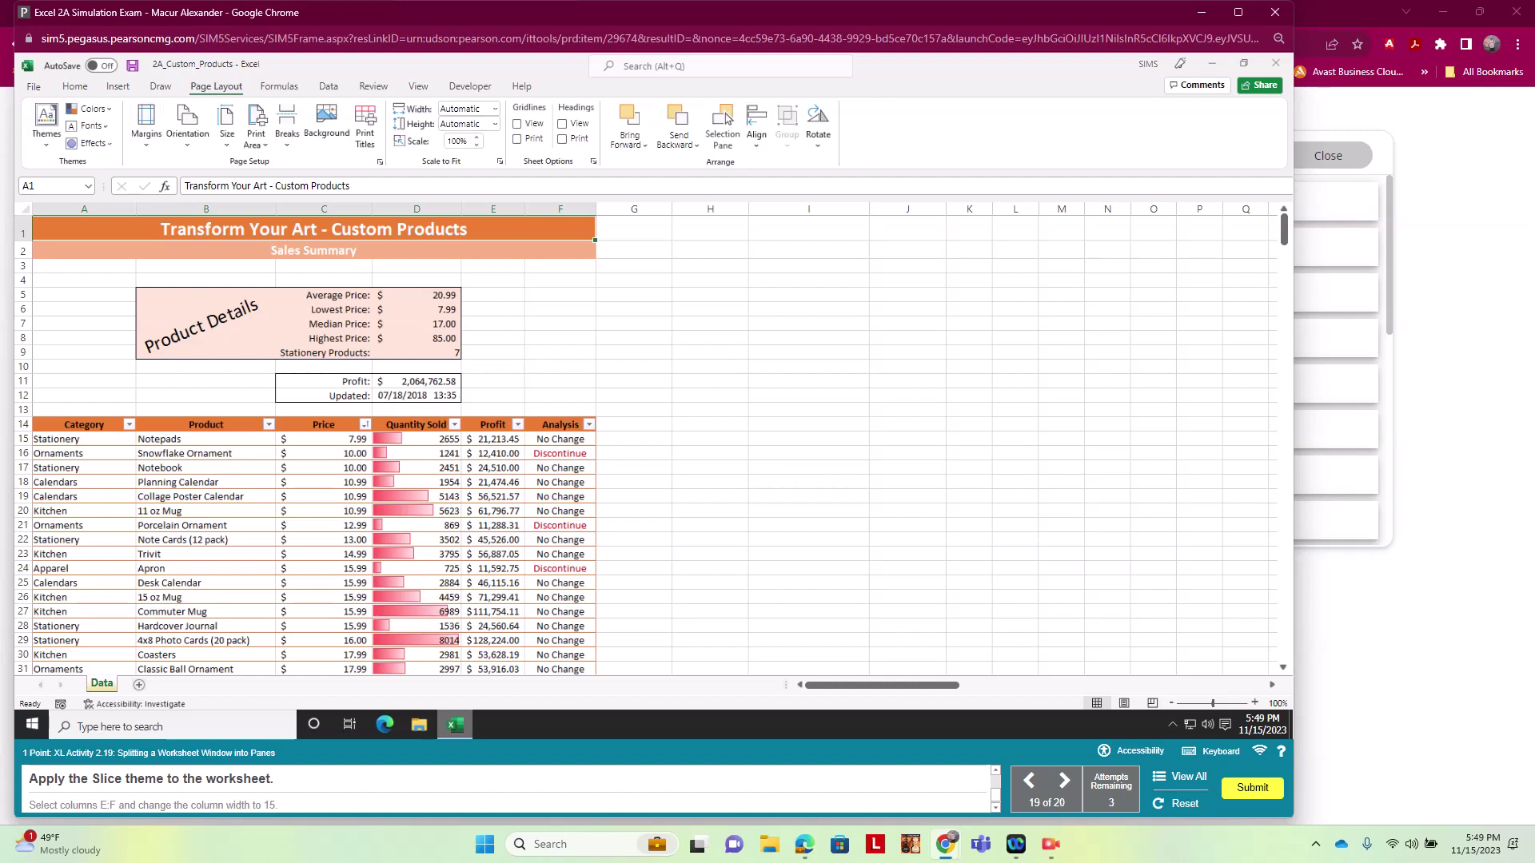
left_click(47, 123)
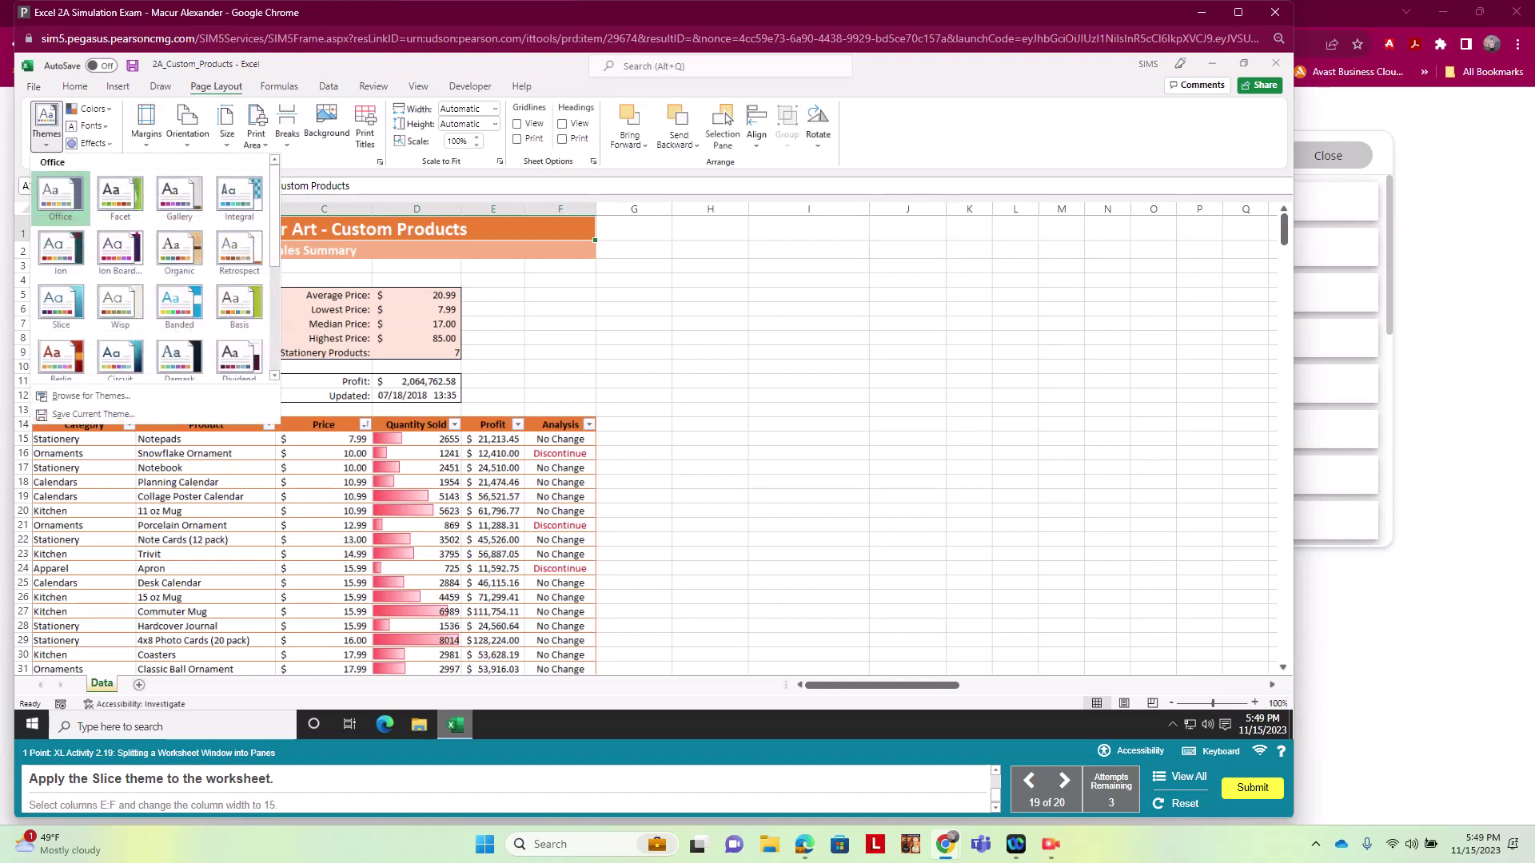
left_click(61, 302)
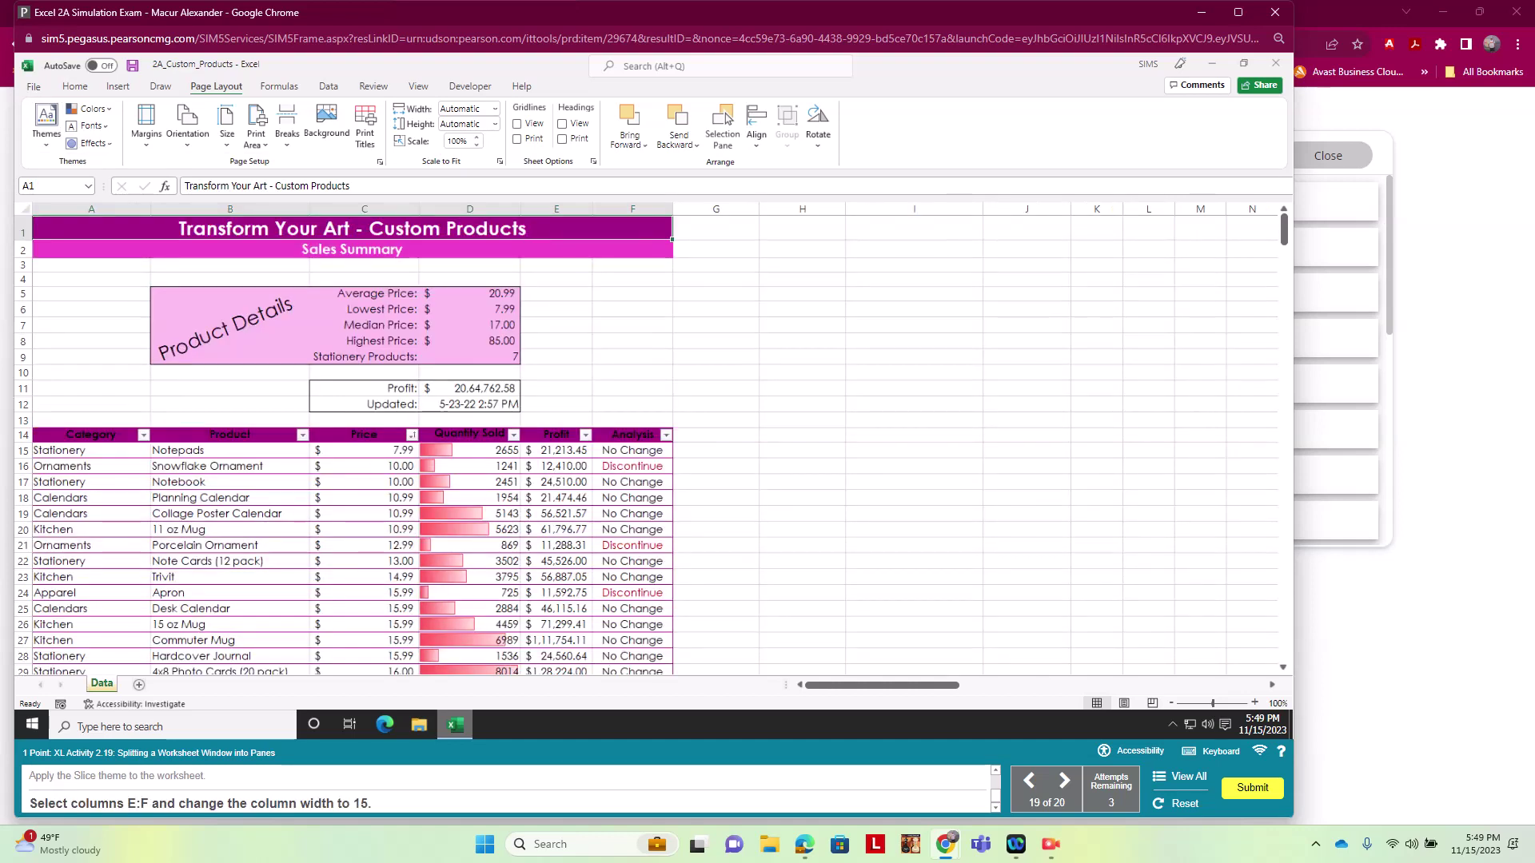
Set the width of columns E:F to 15.
left_click(557, 209)
left_click_drag(556, 209, 632, 209)
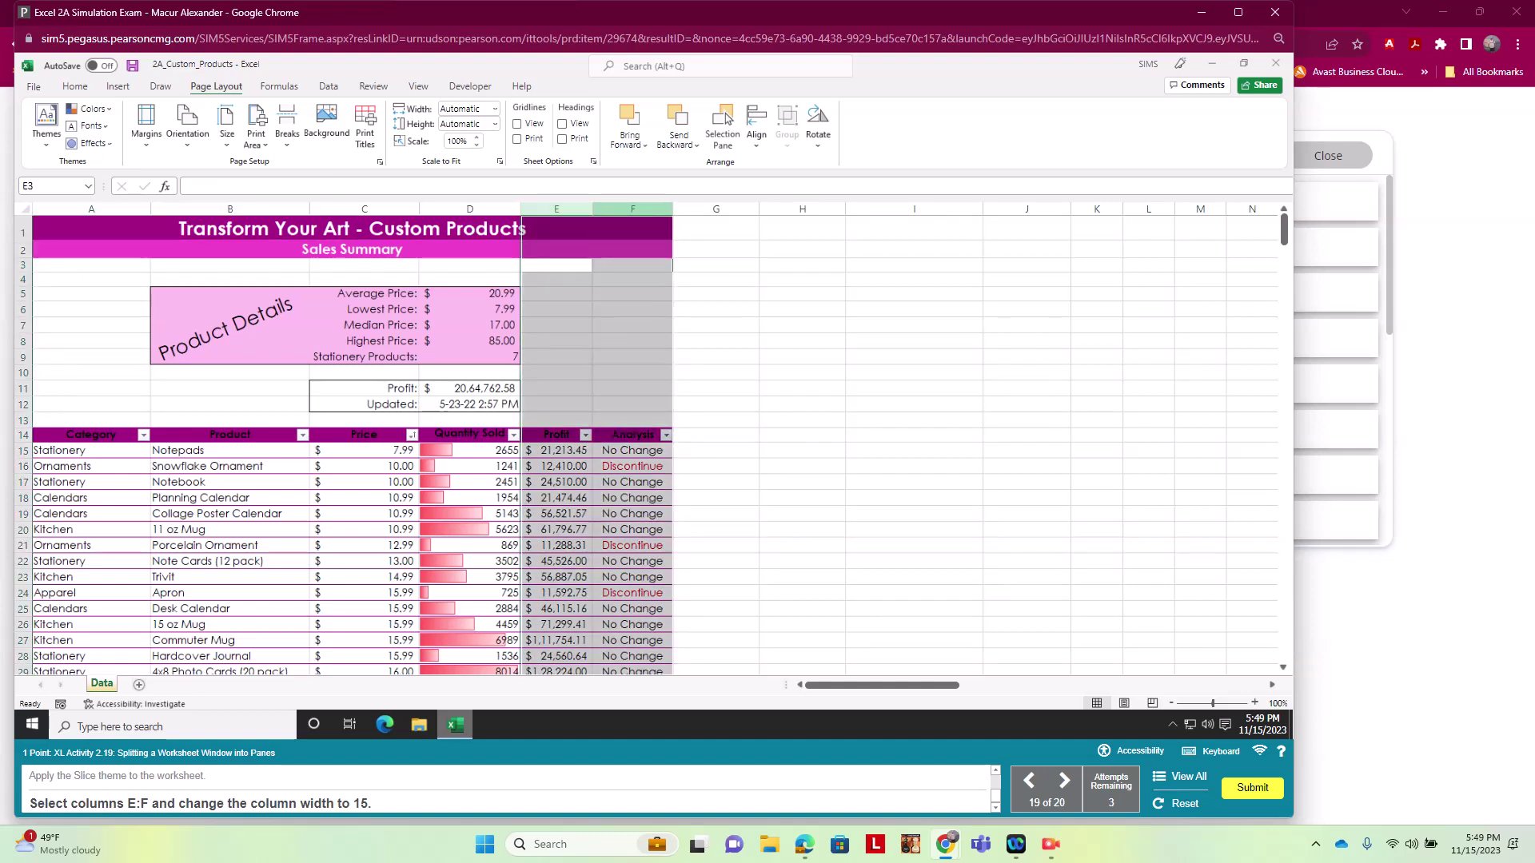
left_click(75, 86)
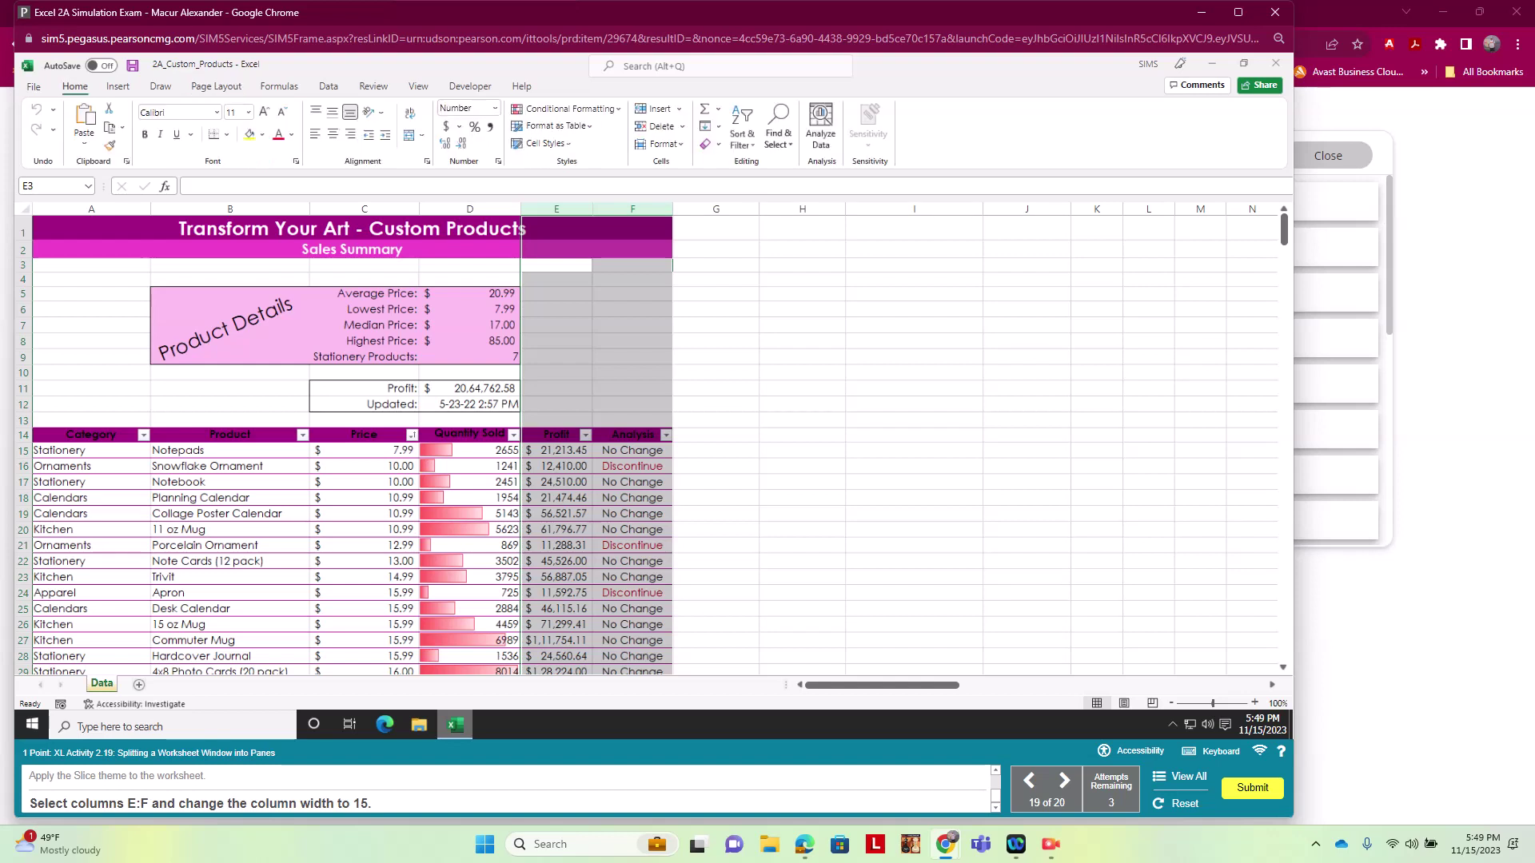
left_click(664, 144)
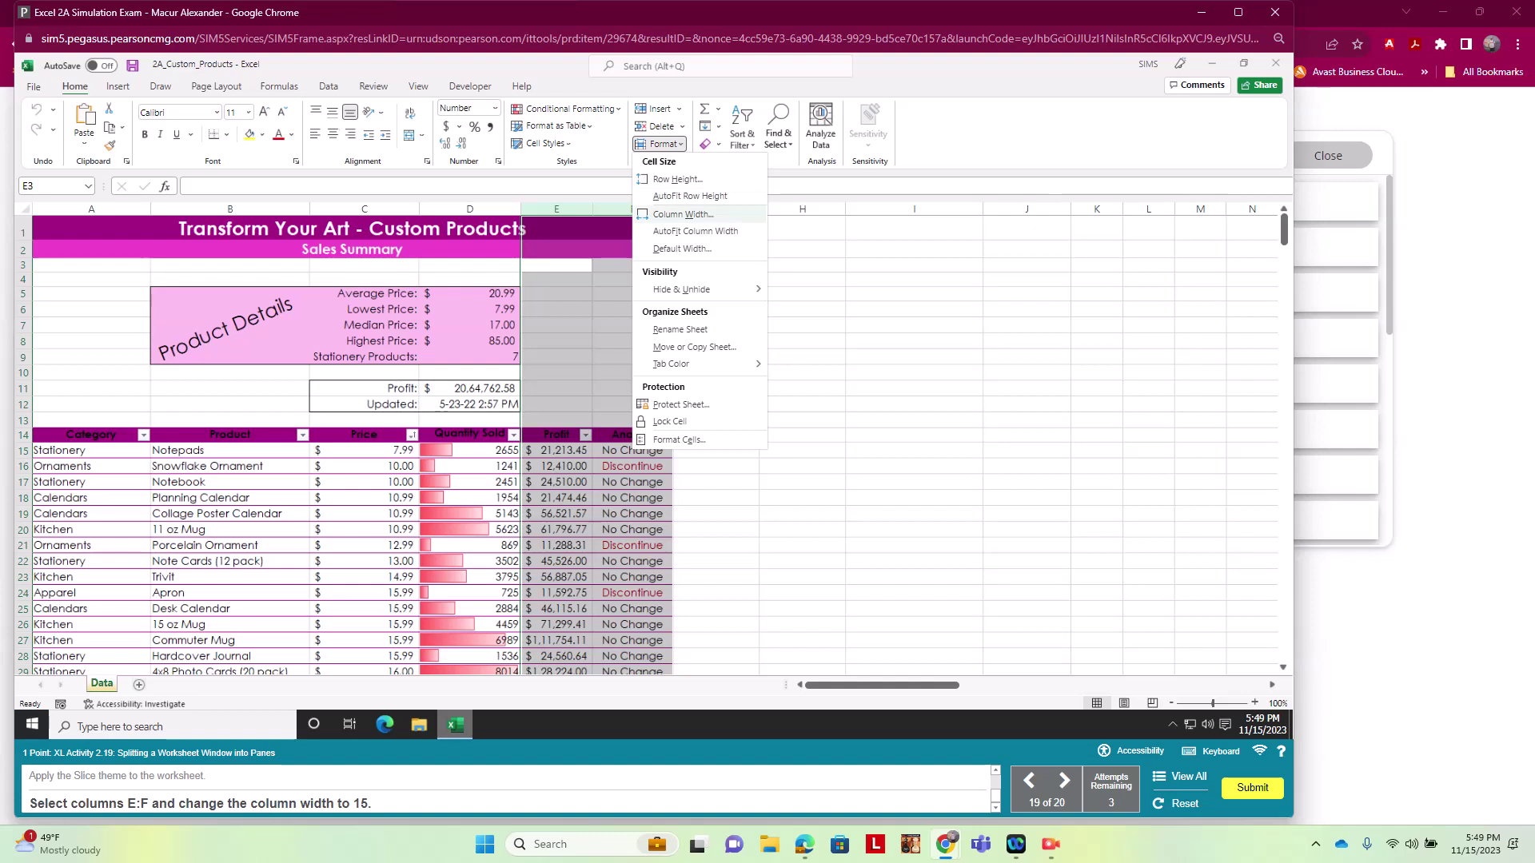
left_click(682, 214)
type("15")
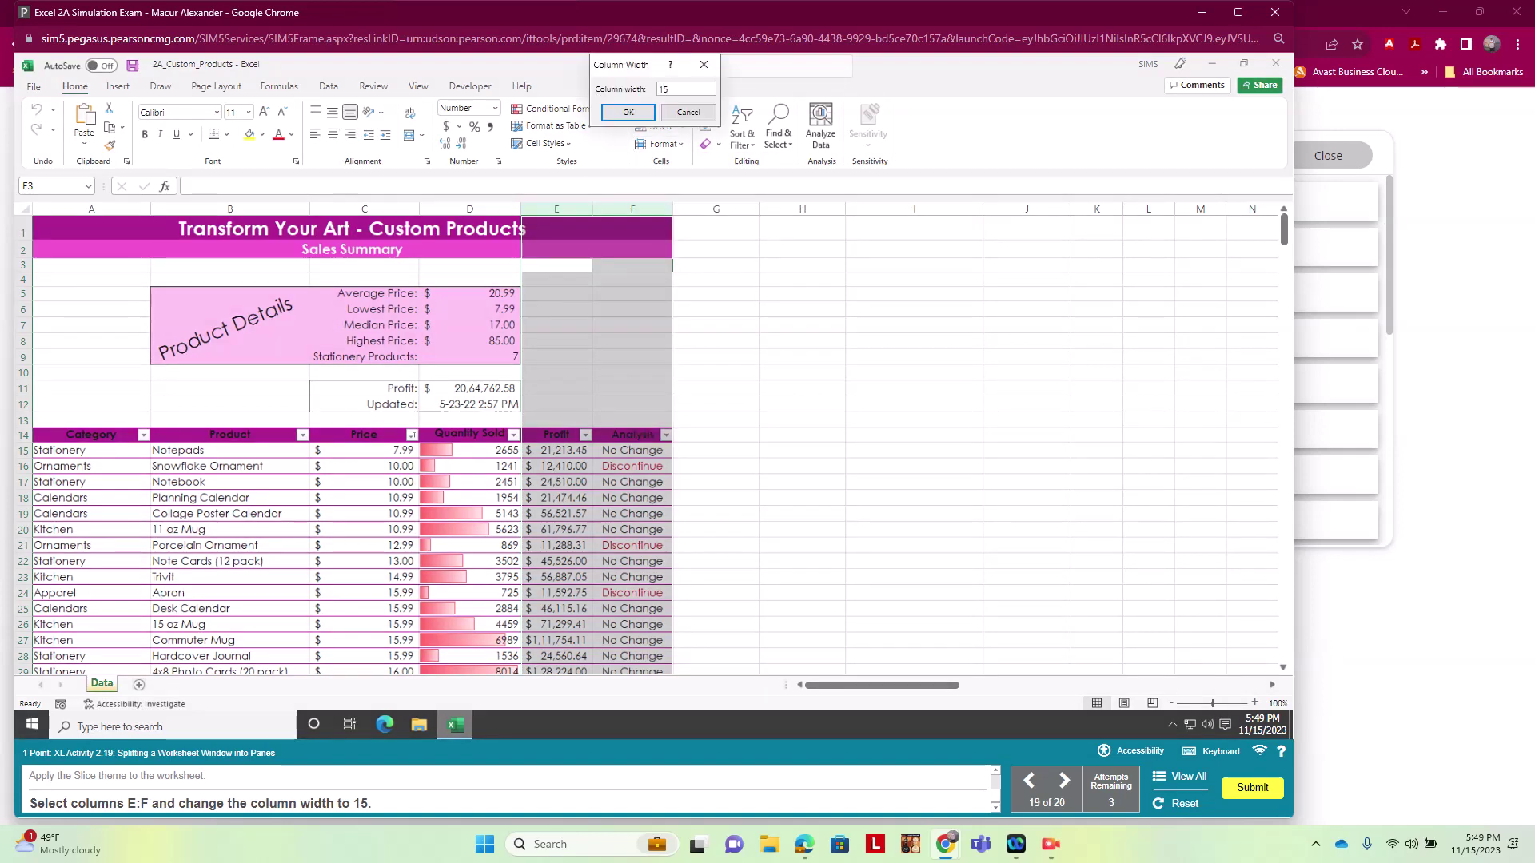
key("Return")
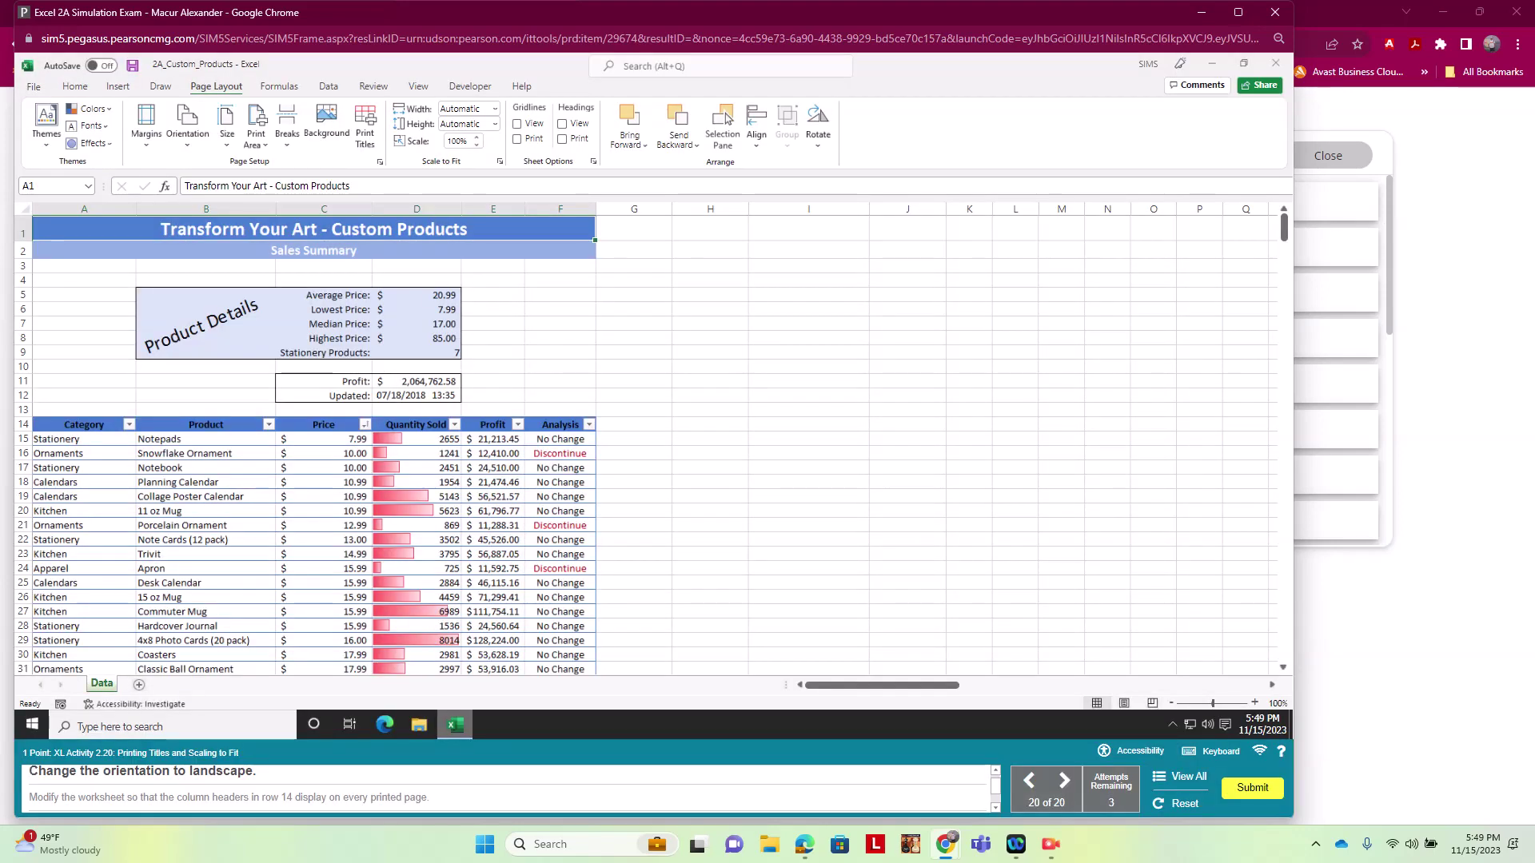
Change the page orientation to landscape and set row 14 as the title row repeated at the top of every printed page.
left_click(187, 126)
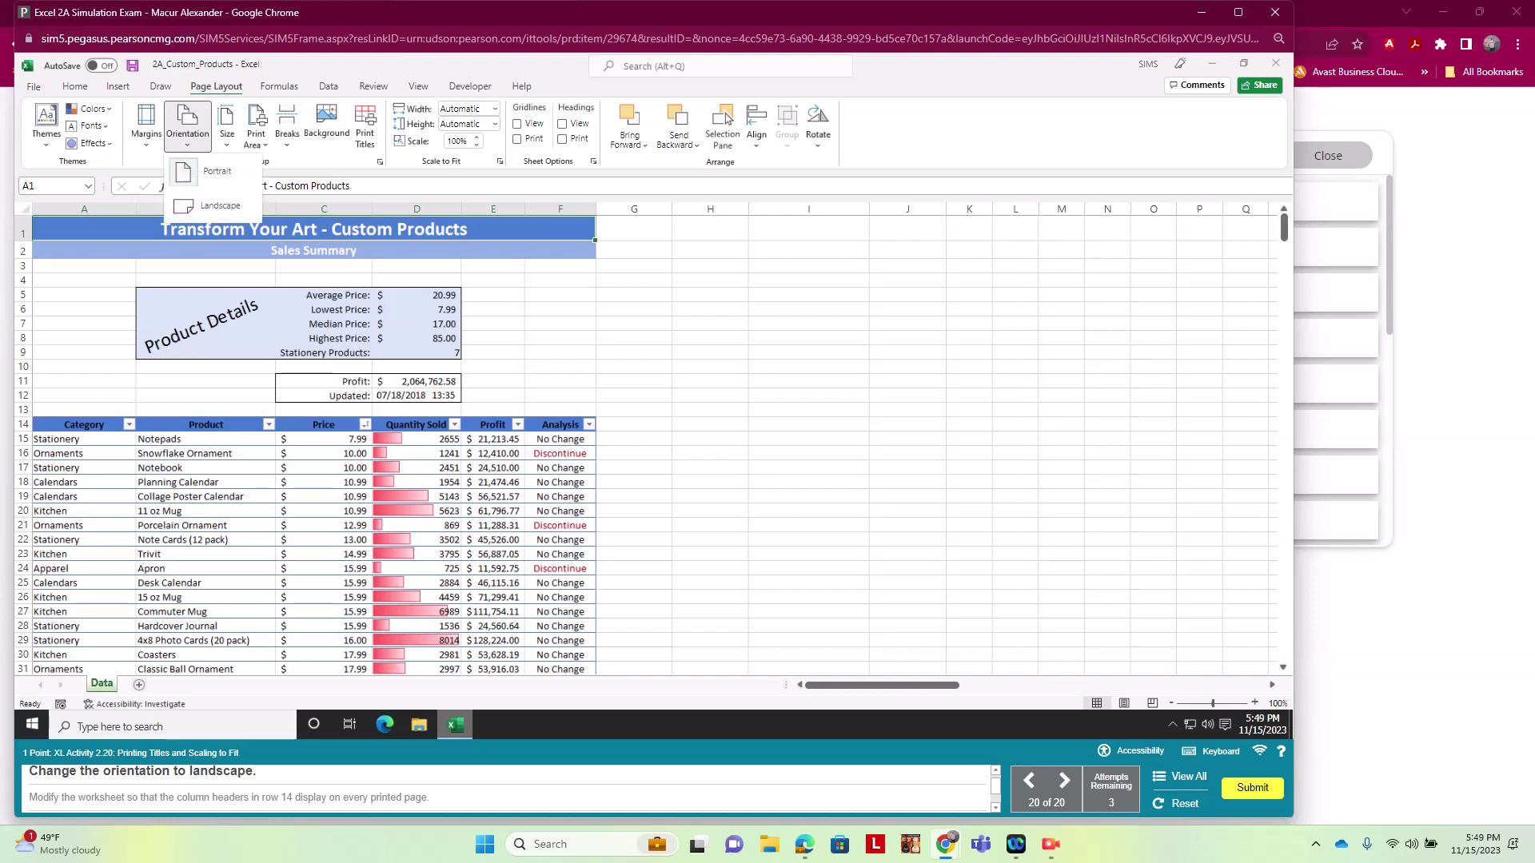
left_click(220, 206)
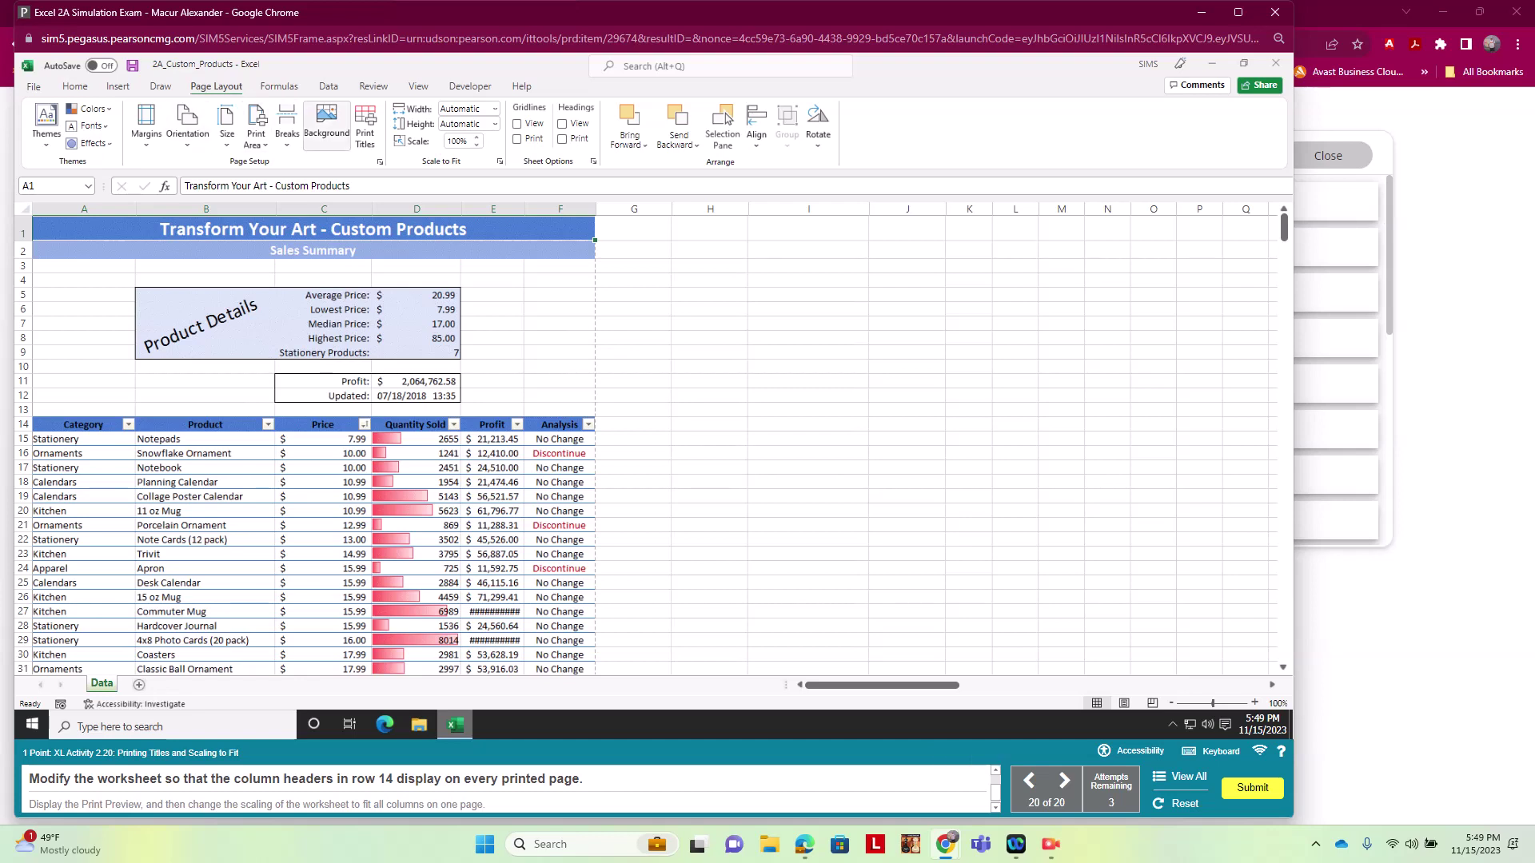
left_click(365, 128)
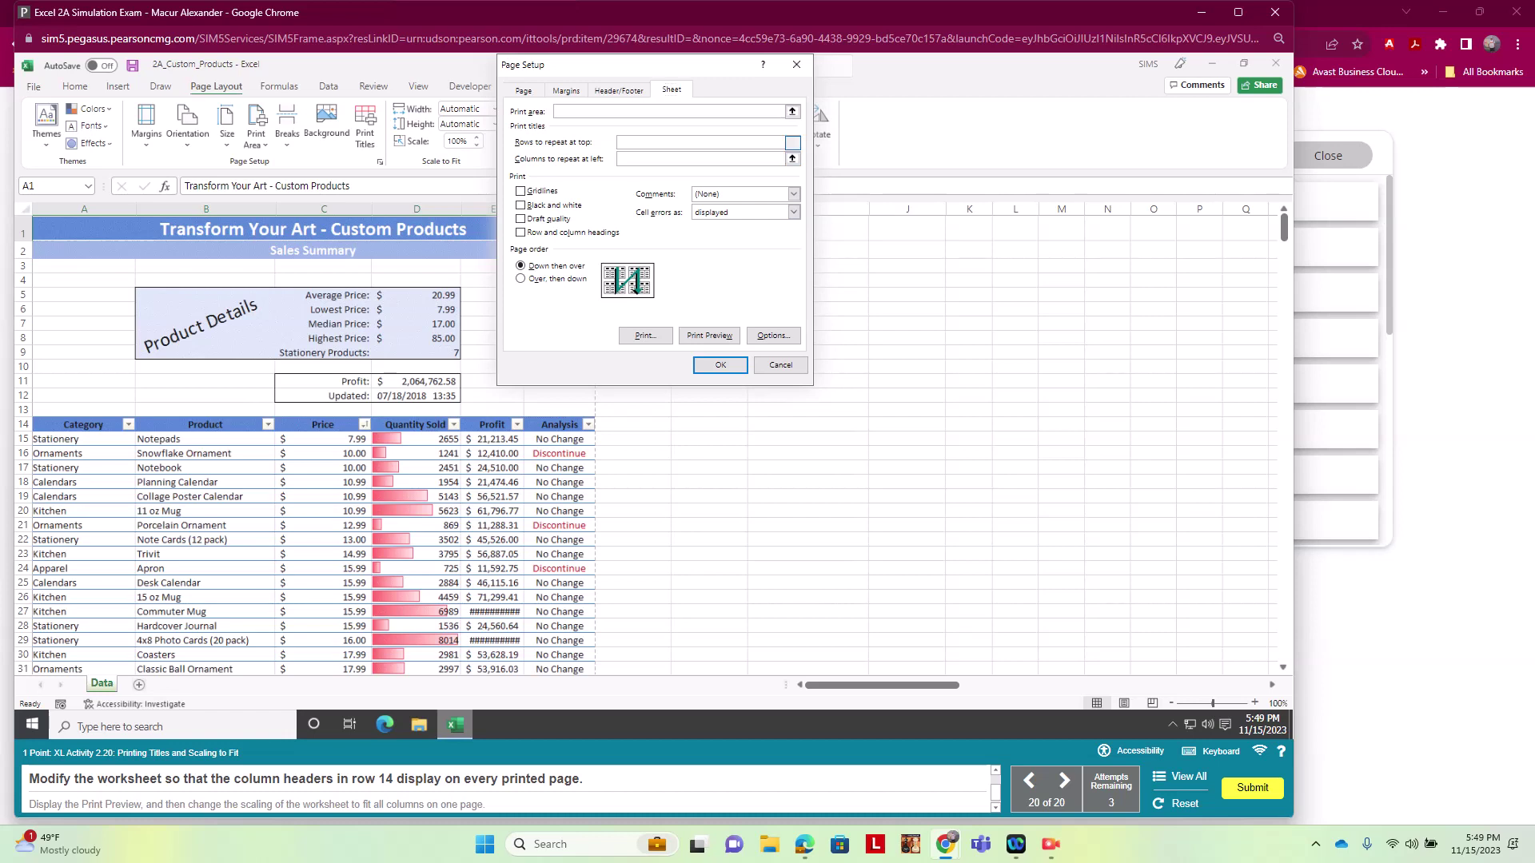
left_click(793, 143)
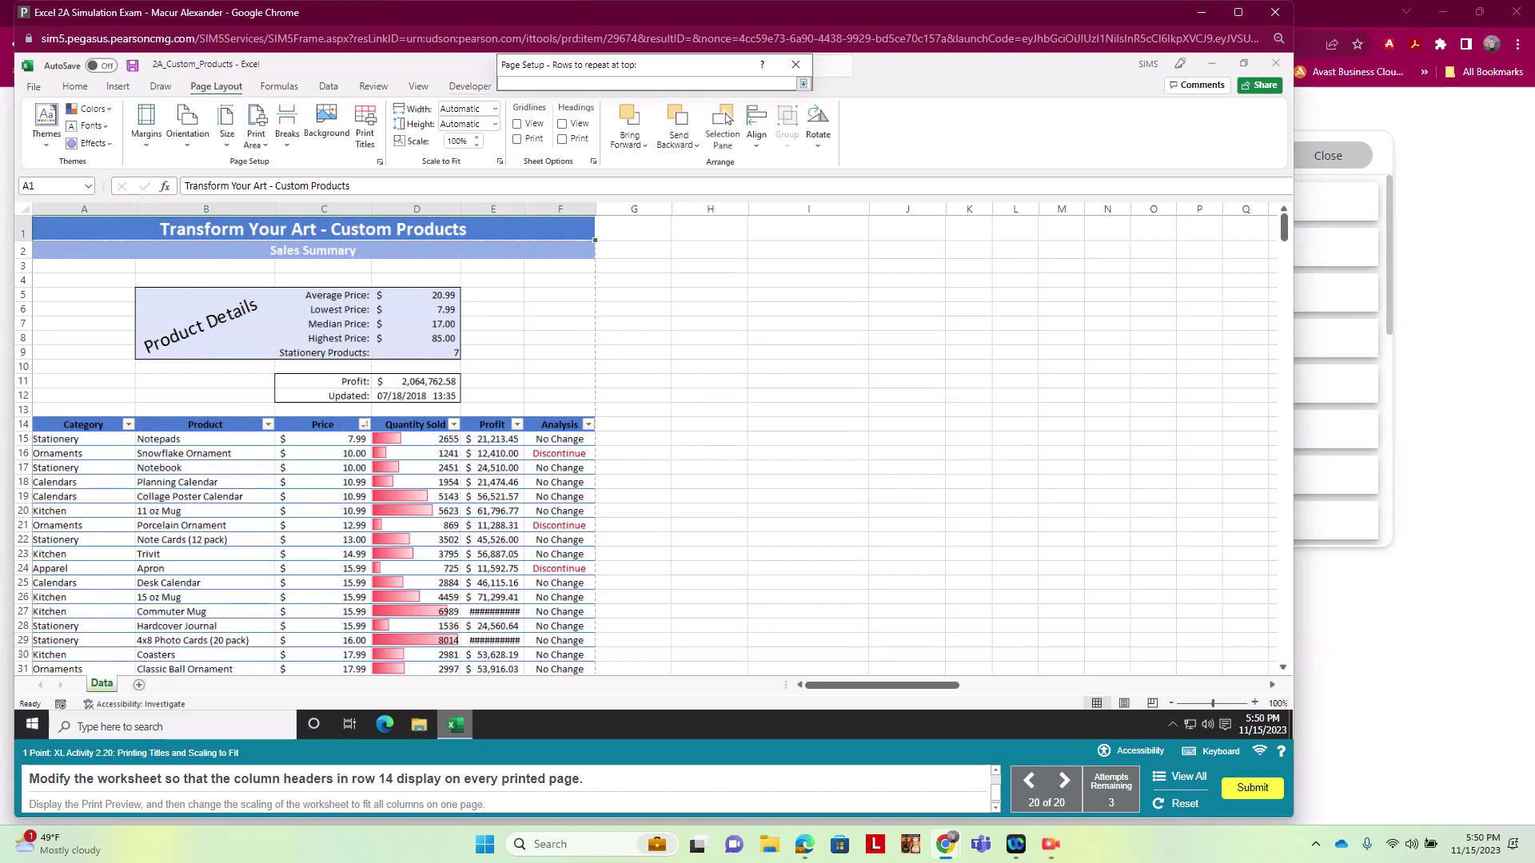
left_click(23, 424)
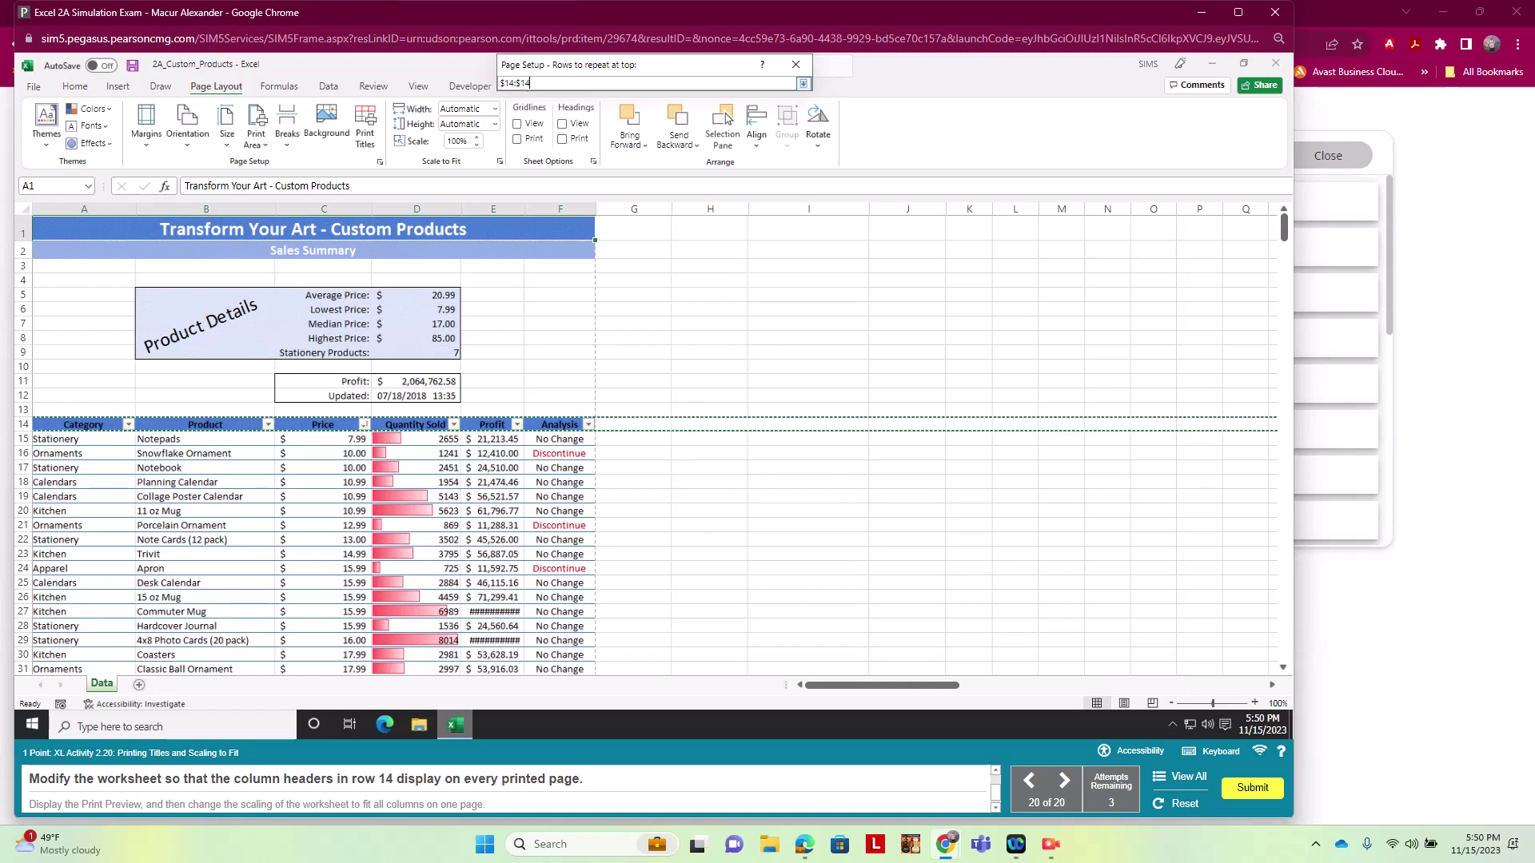
key("Return")
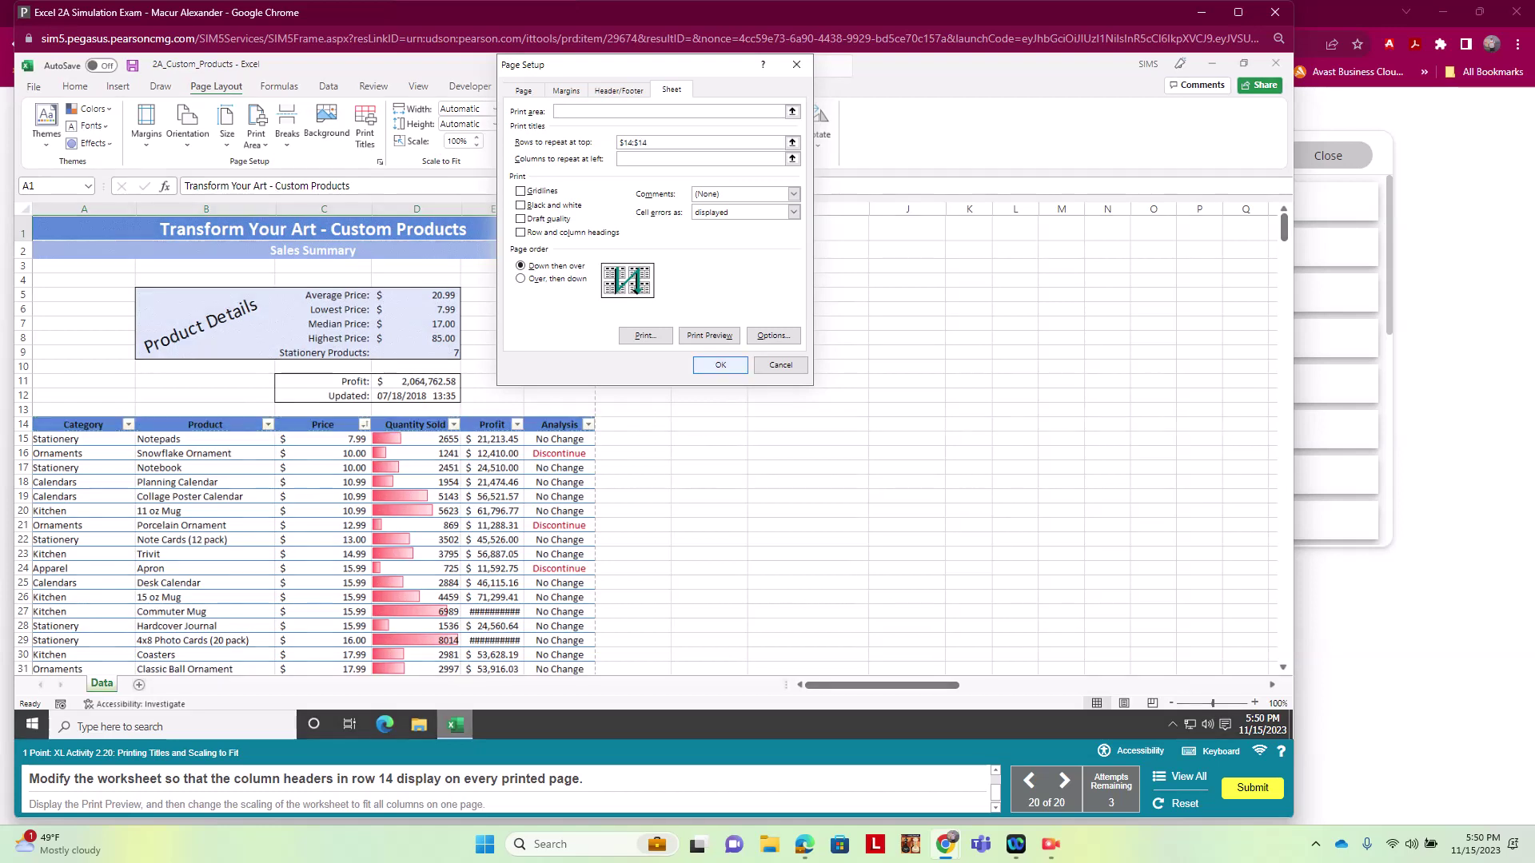
key("Return")
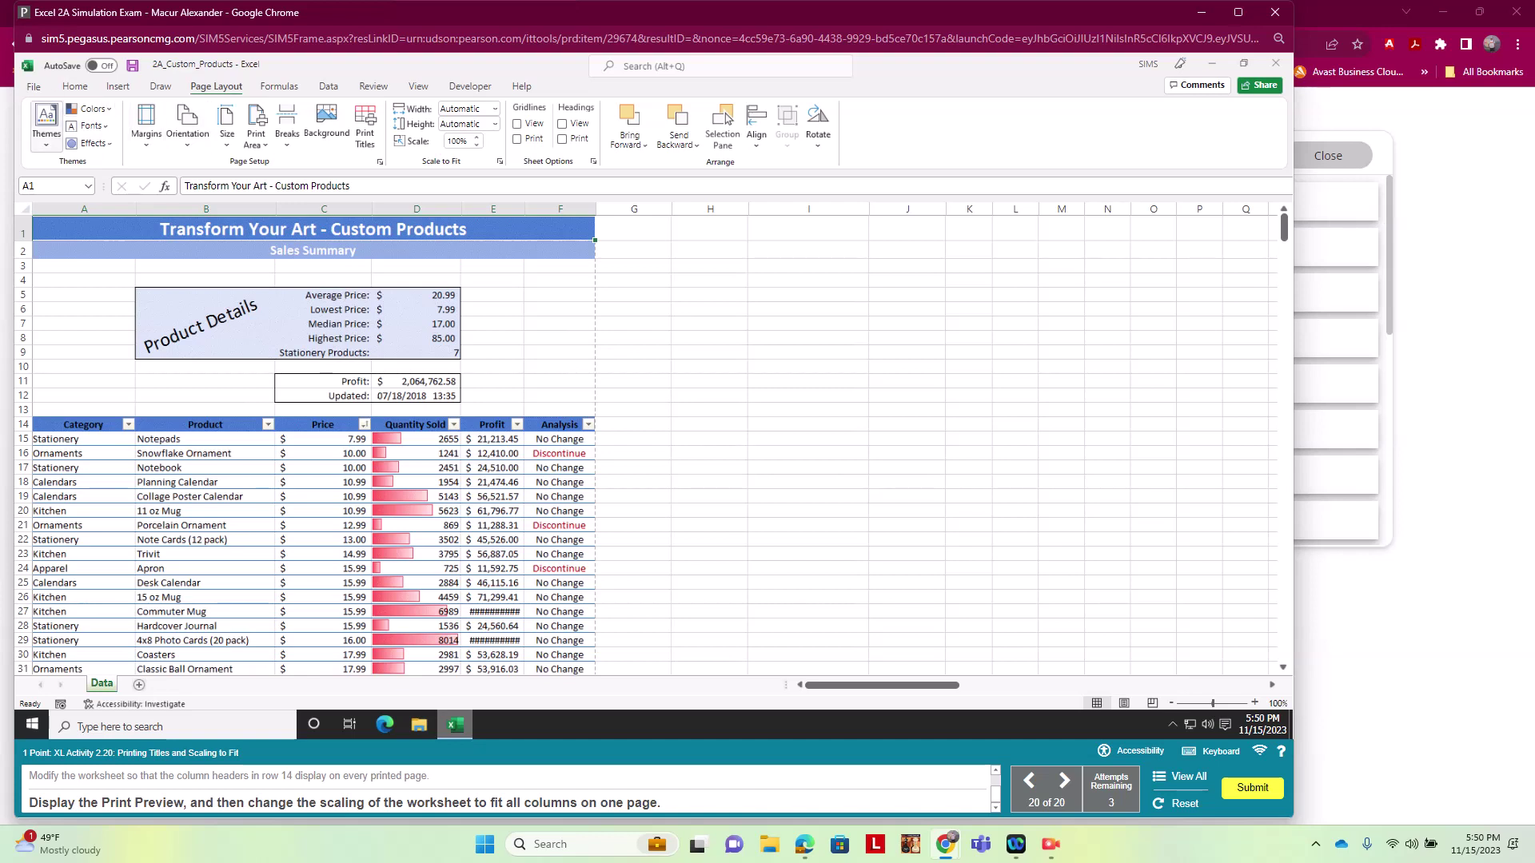
Display the Print Preview, set the scaling to Fit All Columns on One Page, and submit the finished assignment.
key("ctrl+p")
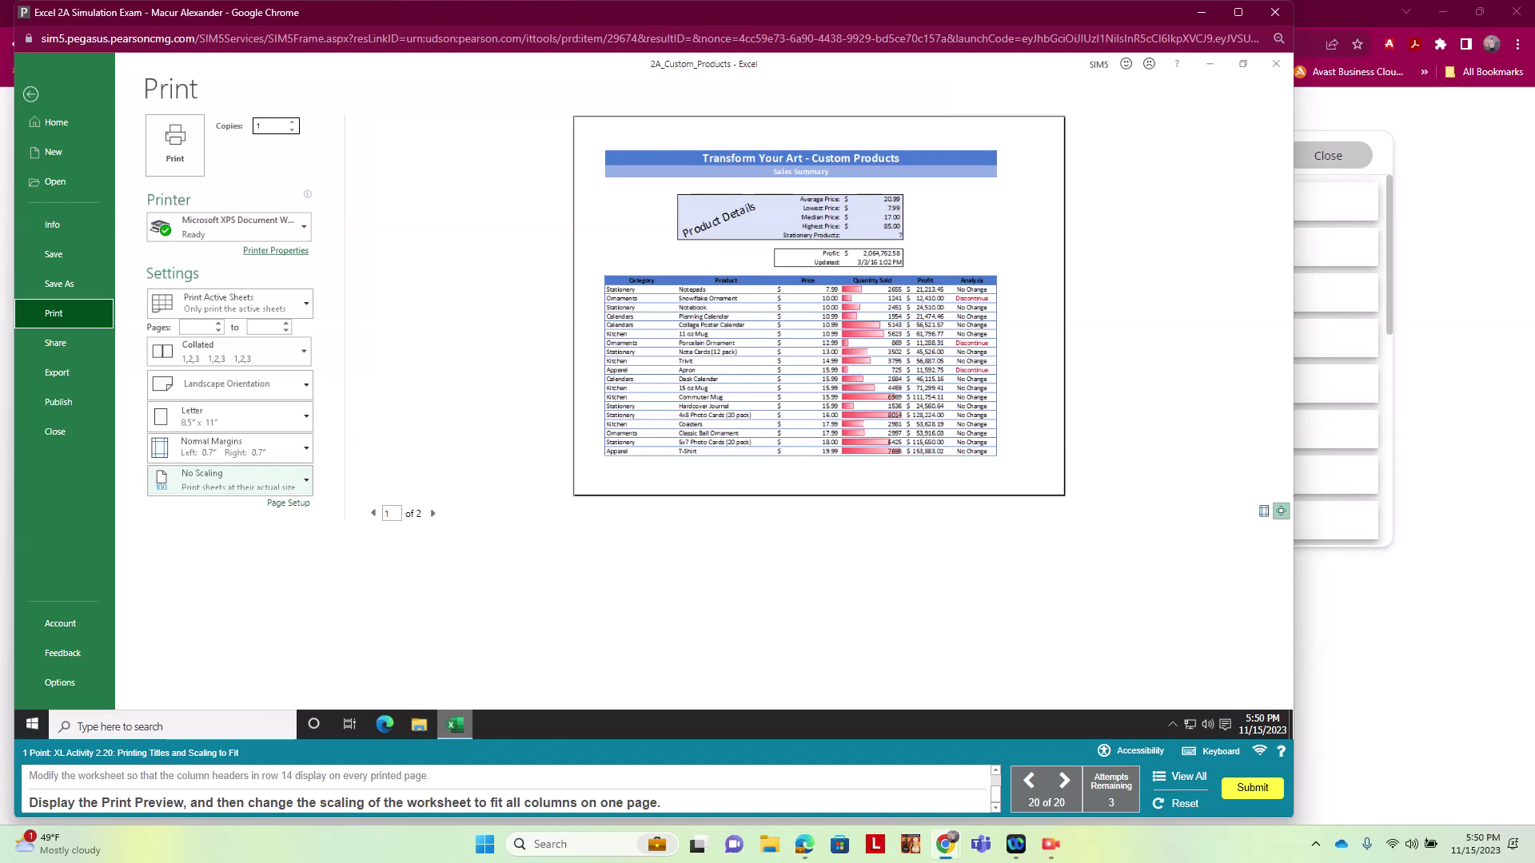
left_click(229, 480)
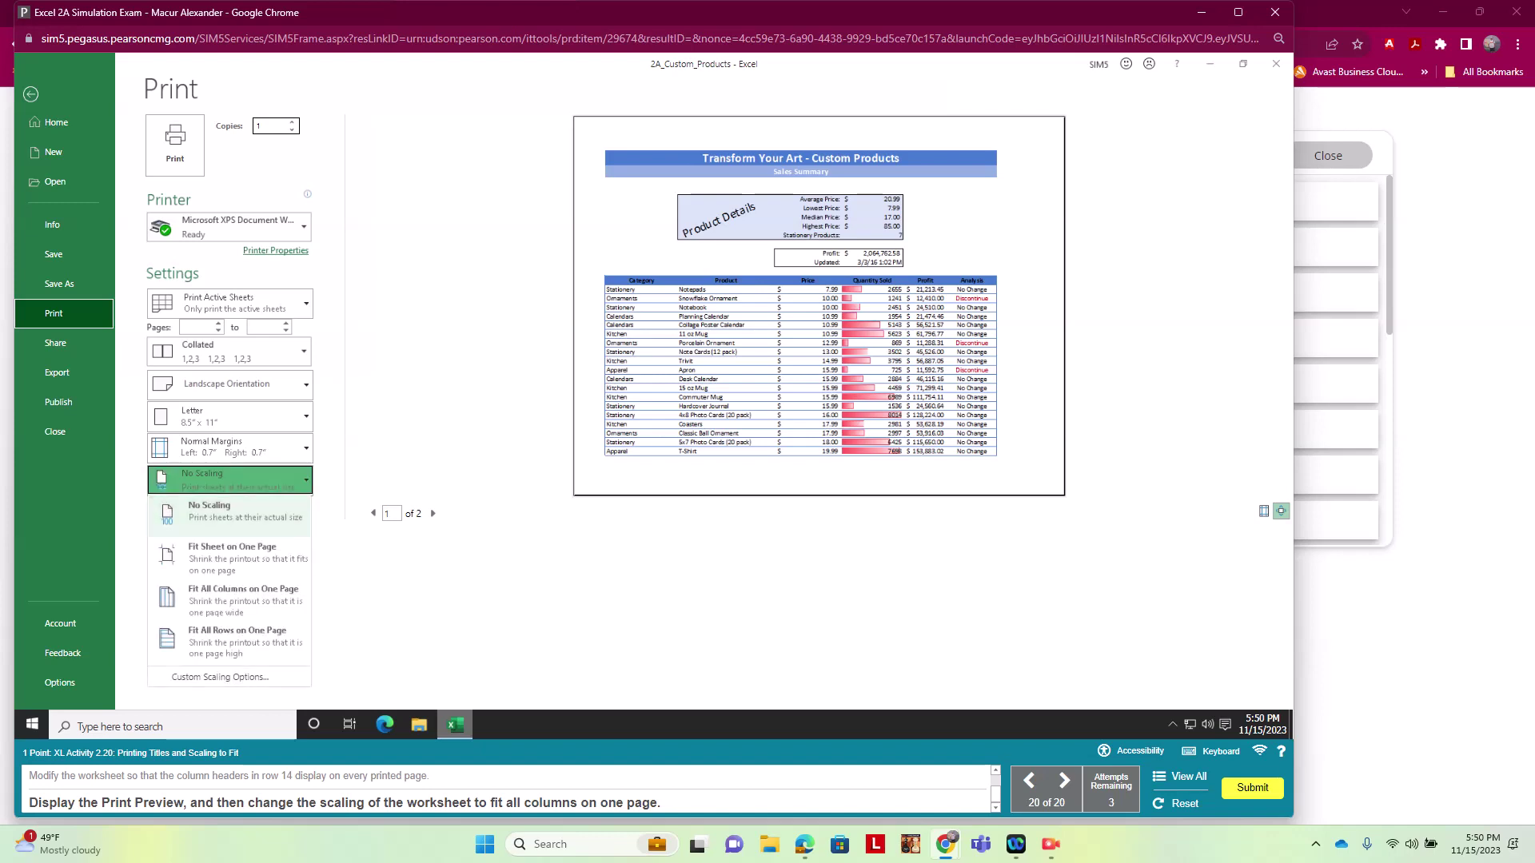
left_click(229, 600)
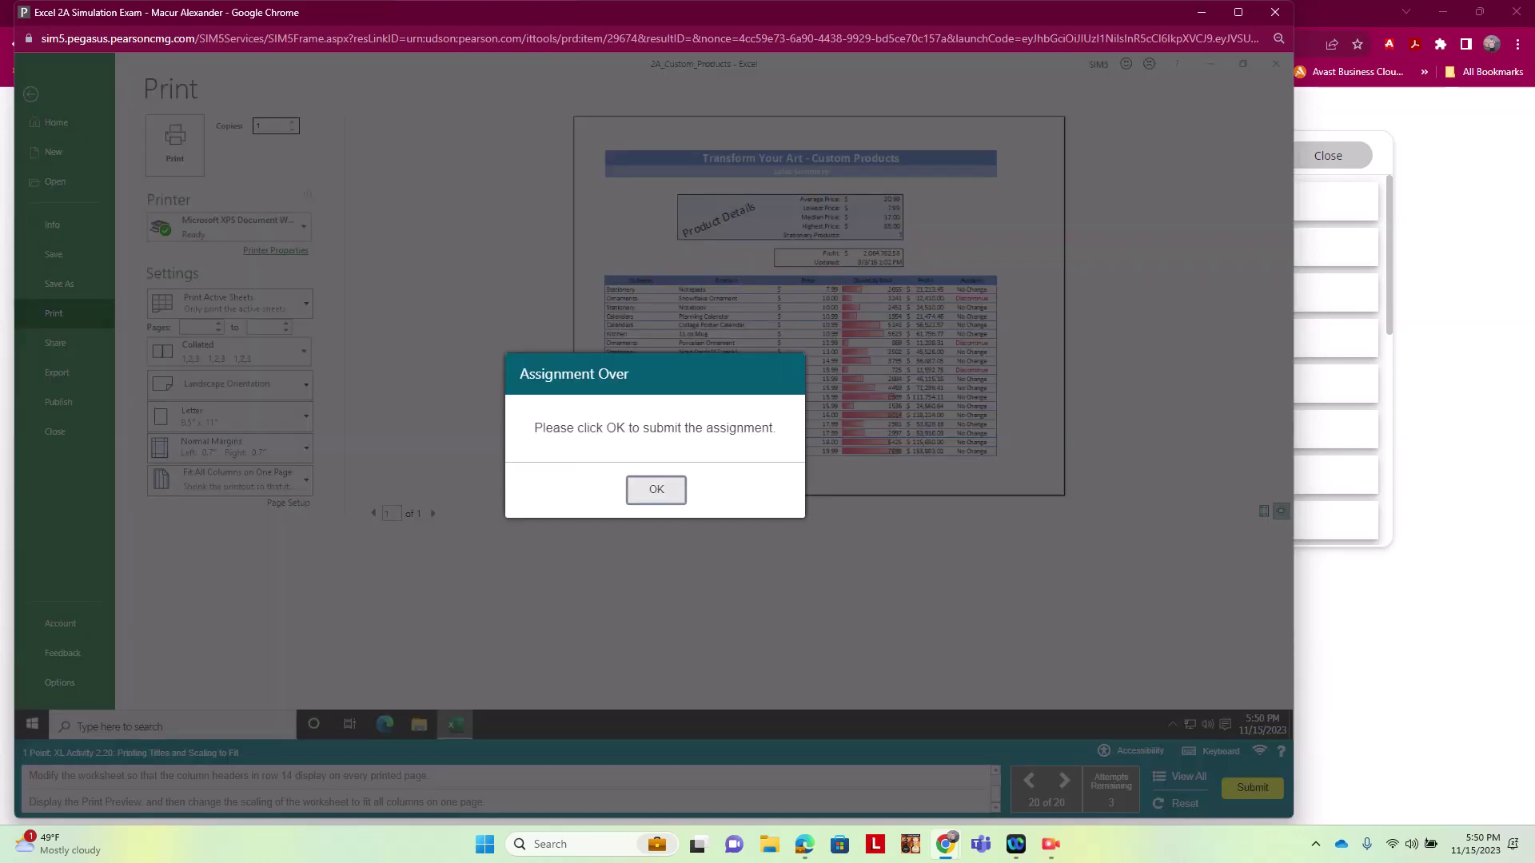
left_click(656, 489)
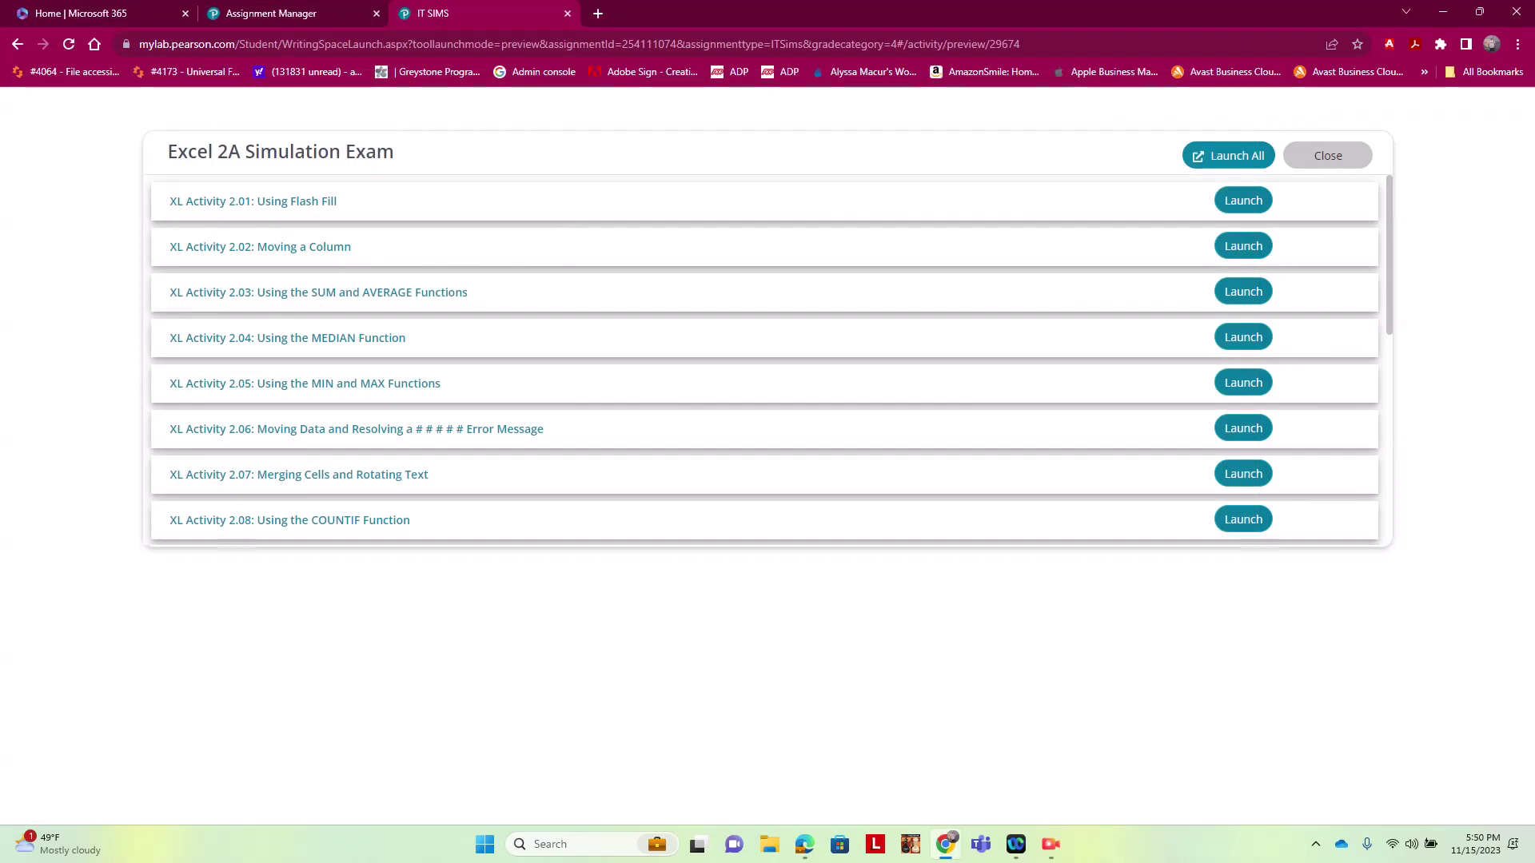
left_click(1050, 844)
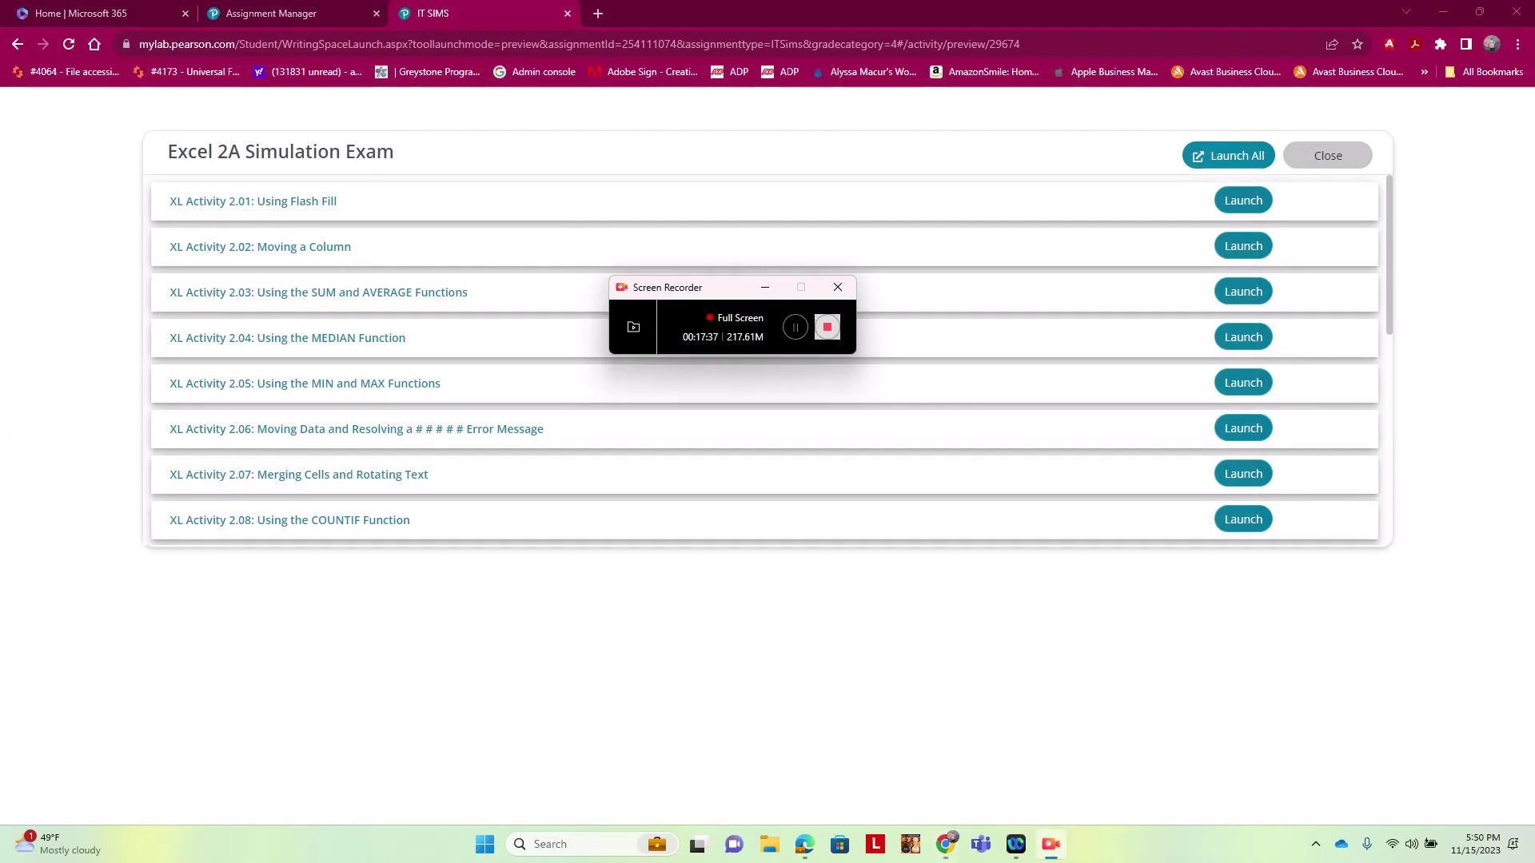